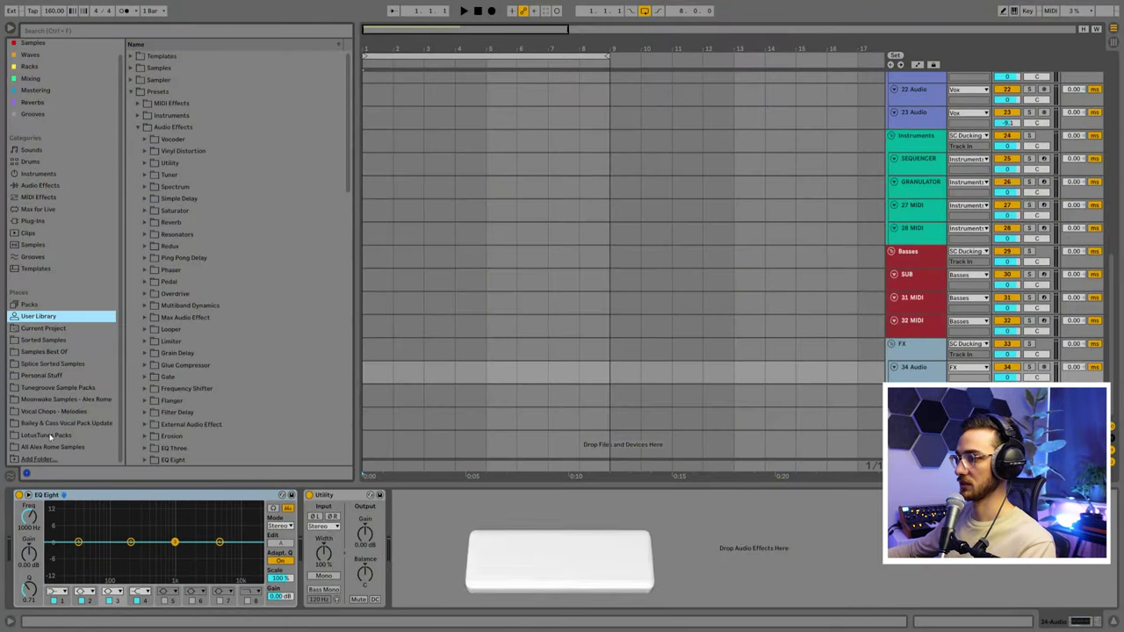
- Open the Arpeggios folder of Daydreamer - Organic House Production Suite within LotusTunes Packs
click(50, 436)
click(154, 115)
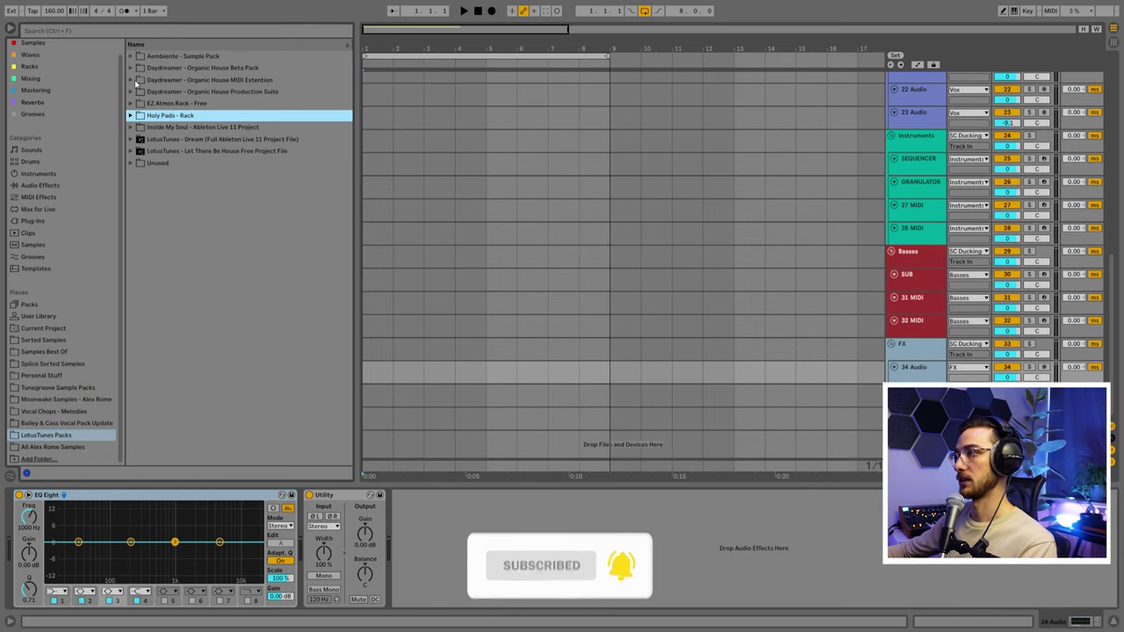
click(133, 91)
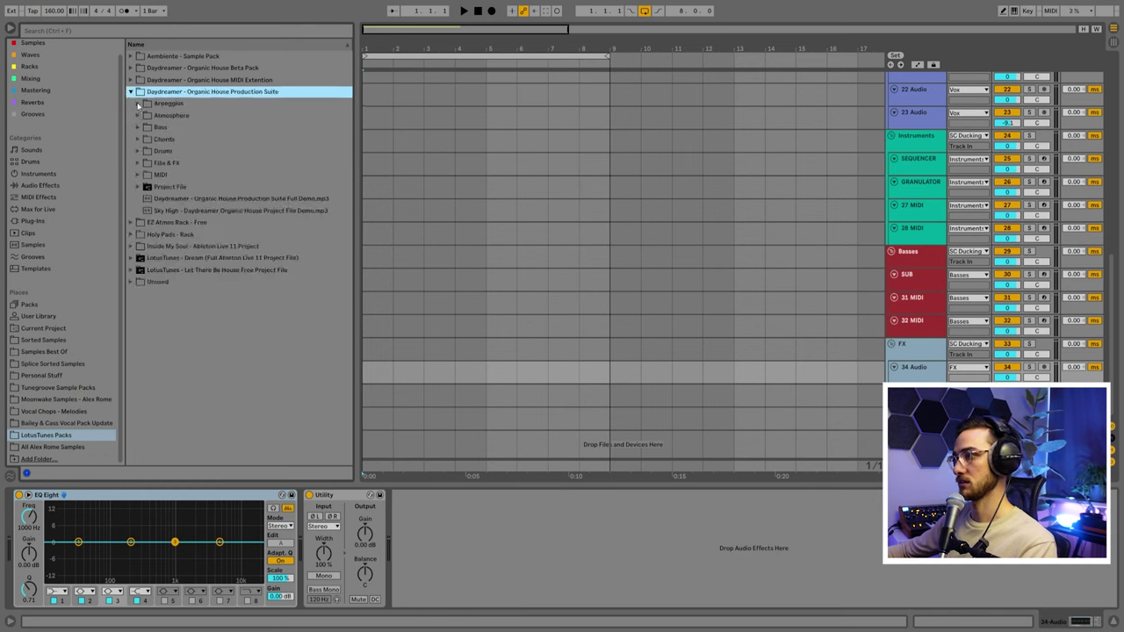
click(138, 104)
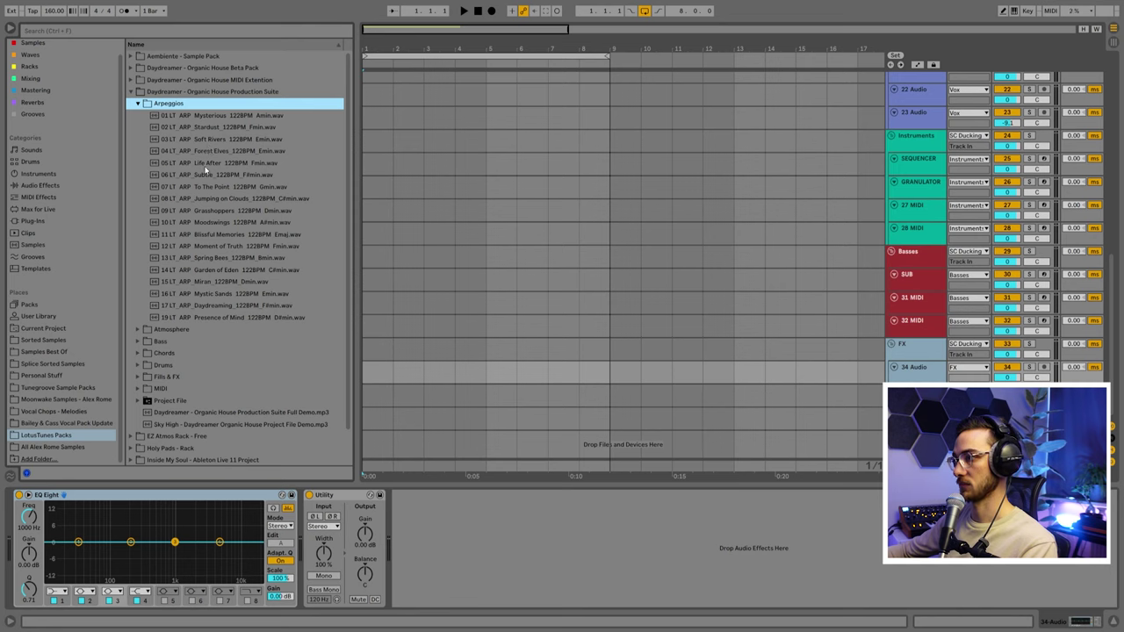
- Audition the first five arpeggio samples and place 05 LT_ARP Life After at bar 1 on the 34 Audio track
key(Down)
key(Down)
key(Down)
key(Down)
key(Down)
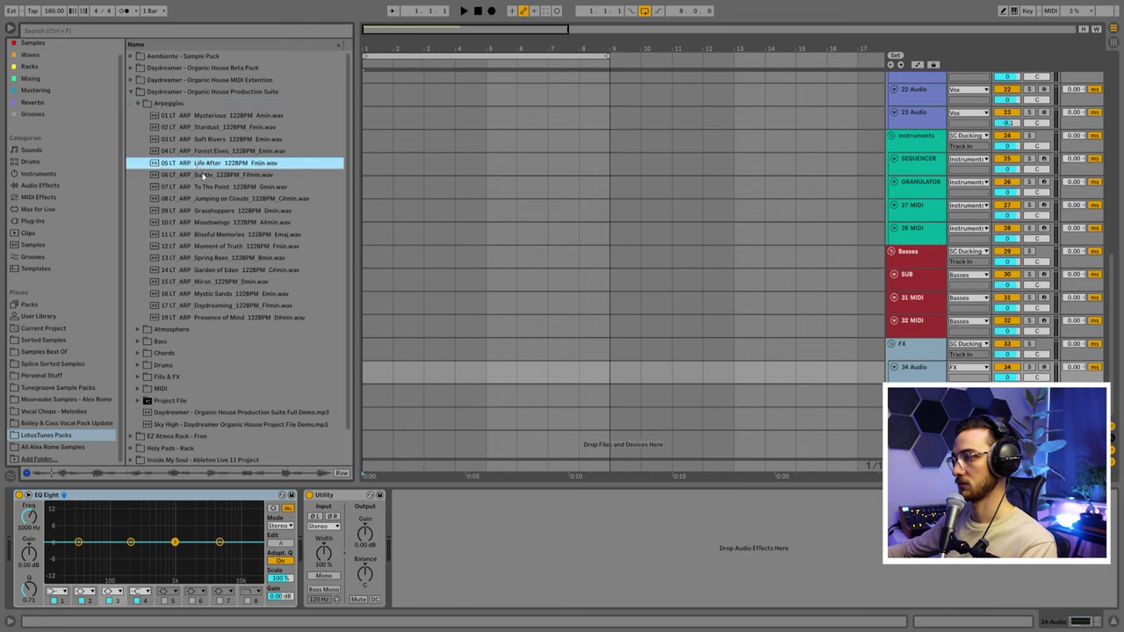
drag(195, 163, 376, 375)
- Audition more arpeggios and place 10 LT_ARP Moodswings at bar 1 on track 34 over the existing clip
click(235, 211)
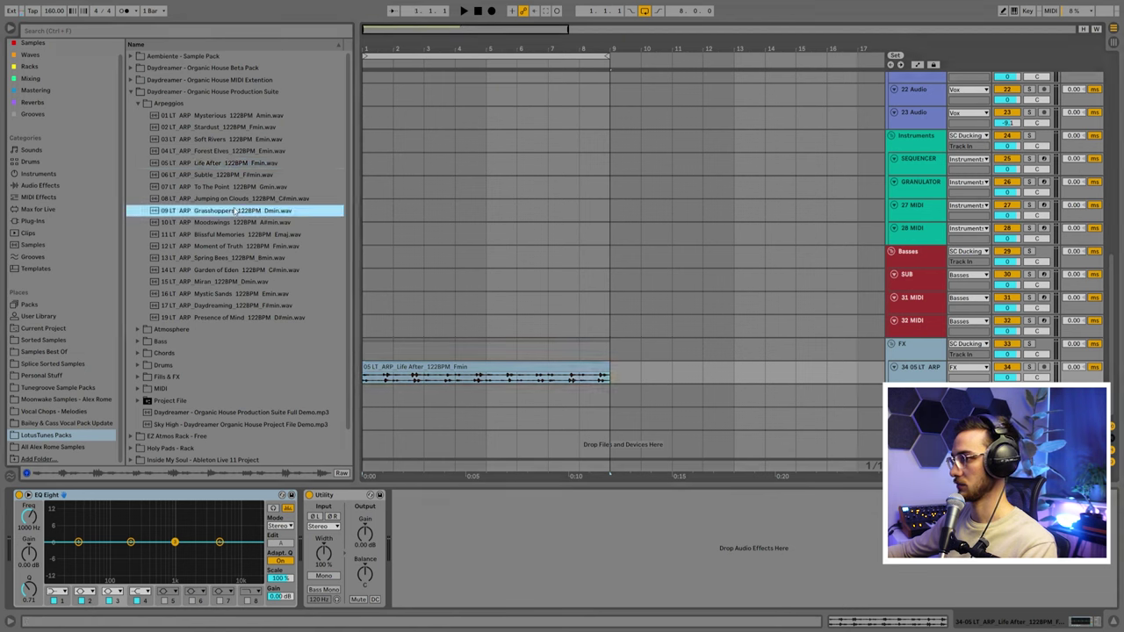
click(229, 223)
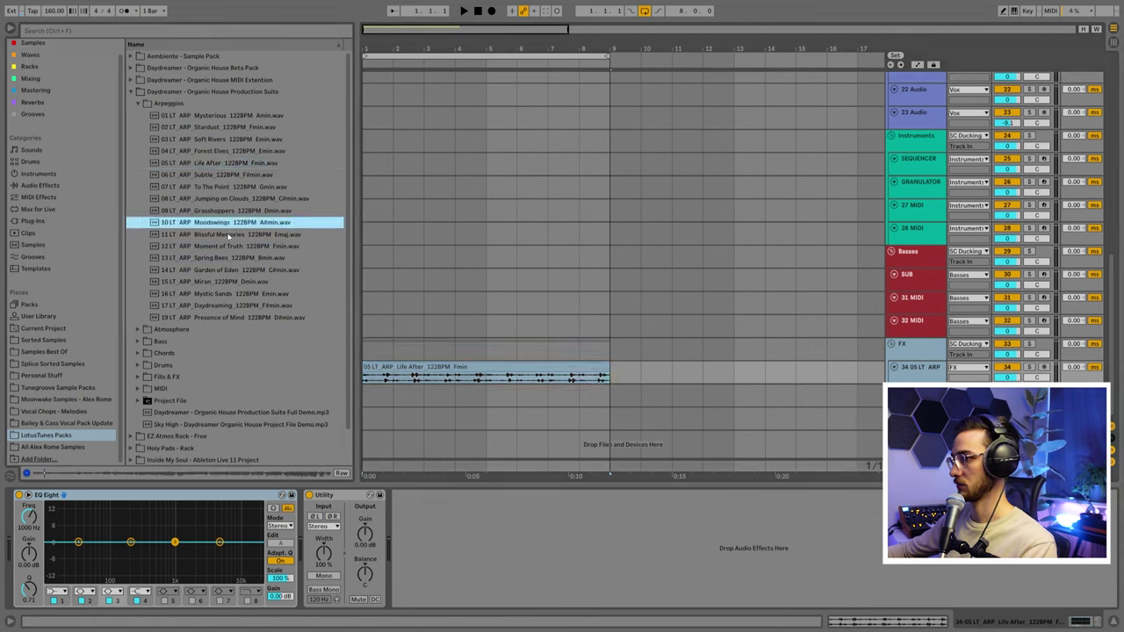
drag(228, 235, 478, 388)
- Play back the Moodswings clip and set the project tempo to 120 BPM
key(space)
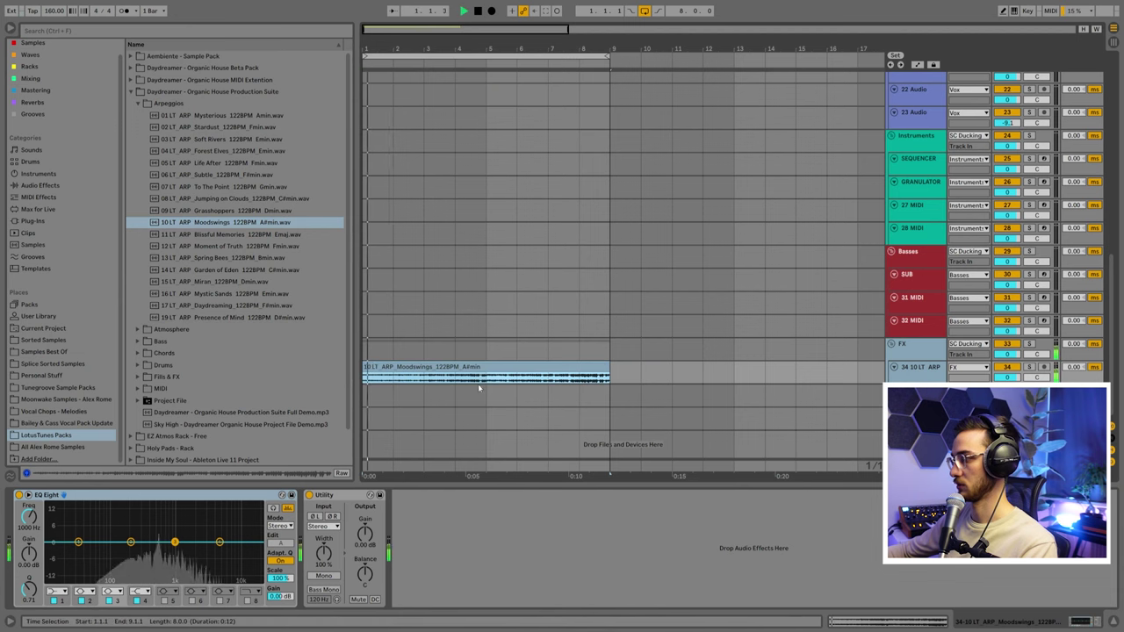
key(space)
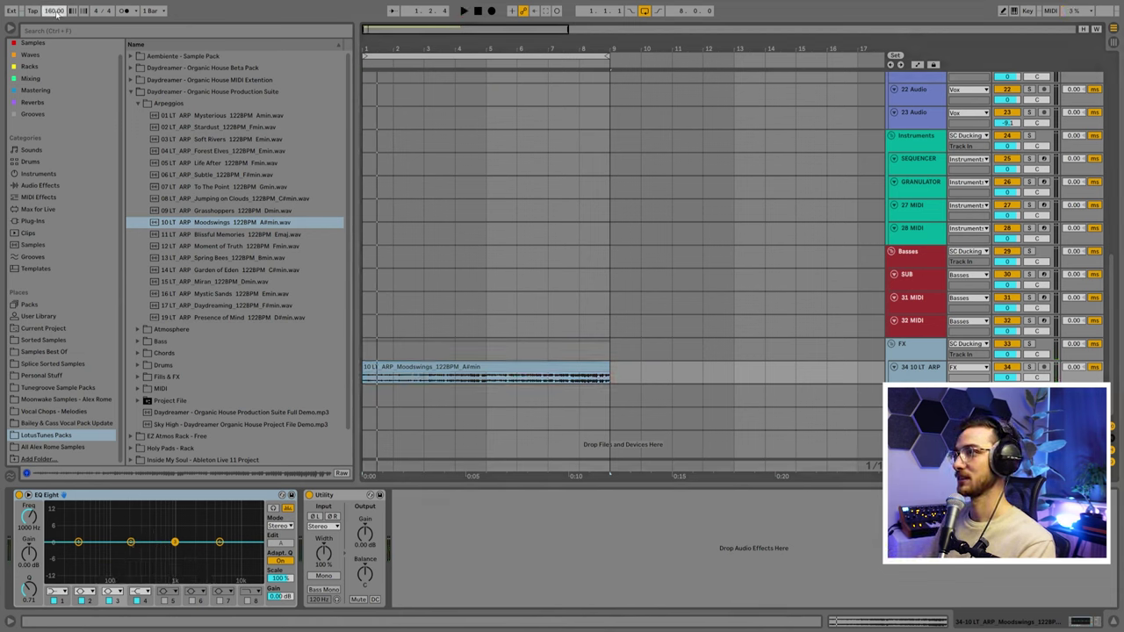
key(space)
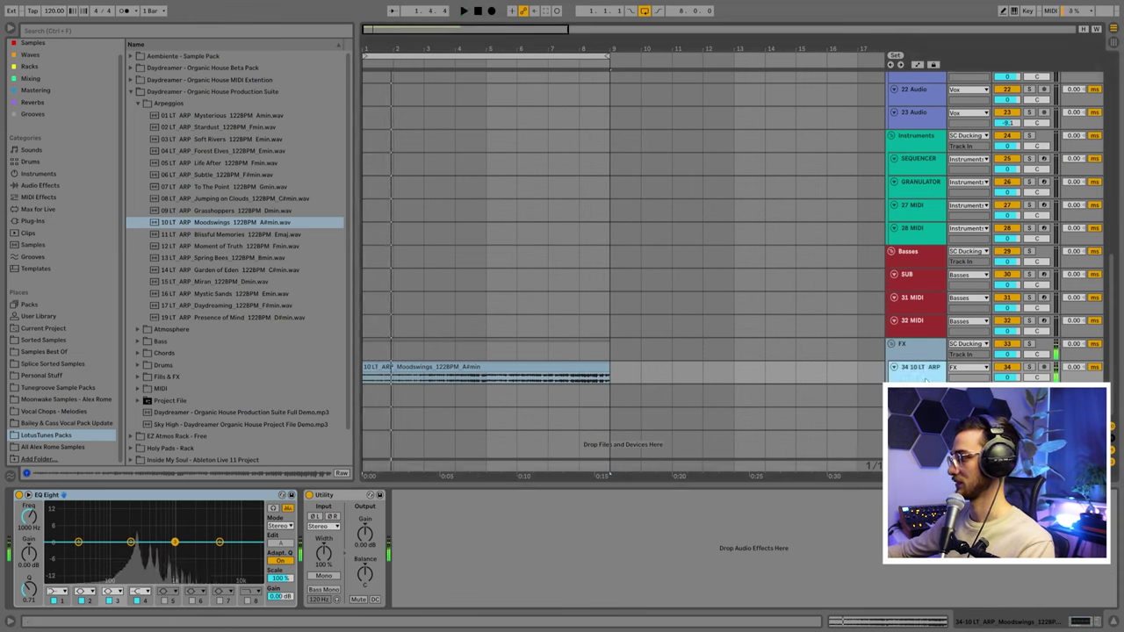
key(space)
- Rename the FX group track to Arp and play back the Moodswings clip
scroll(569, 379, up, 2)
click(552, 404)
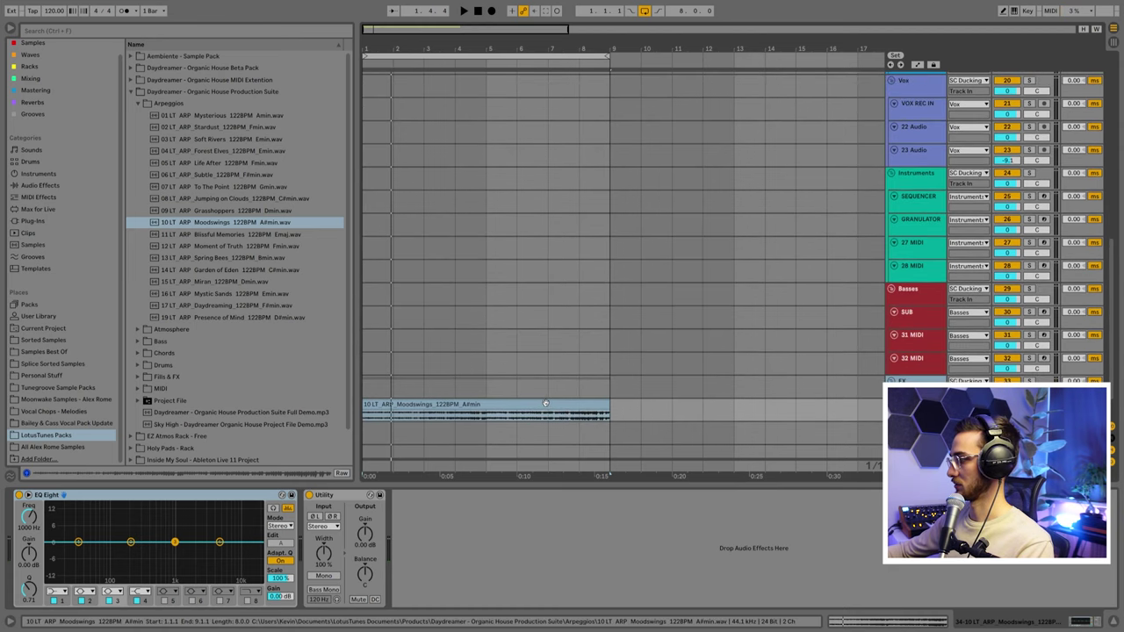
scroll(838, 404, down, 2)
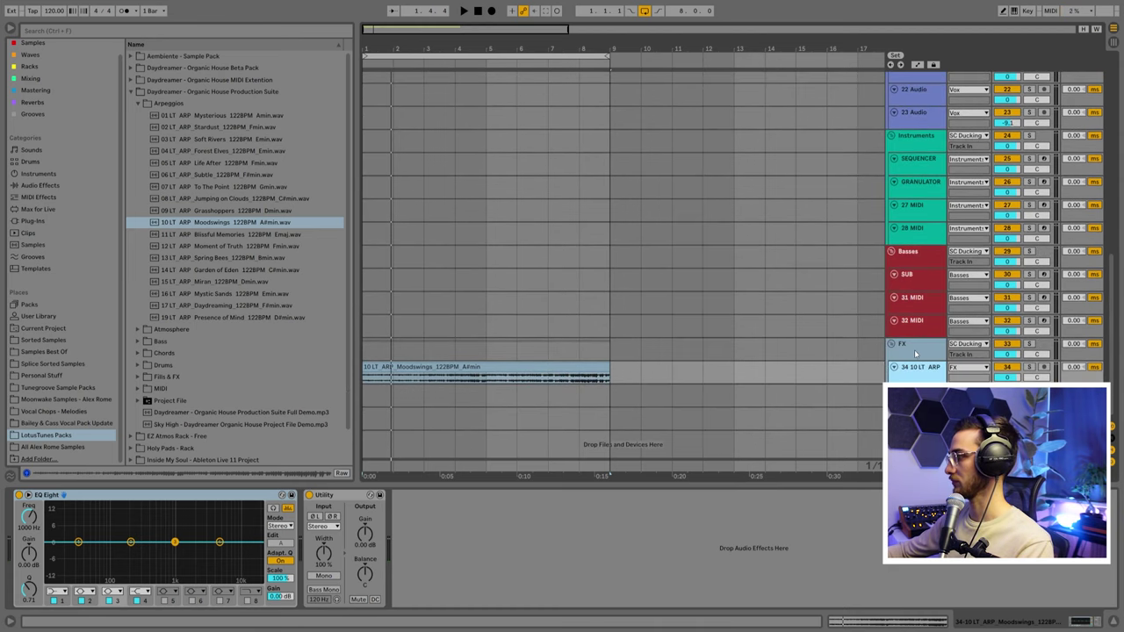
click(914, 350)
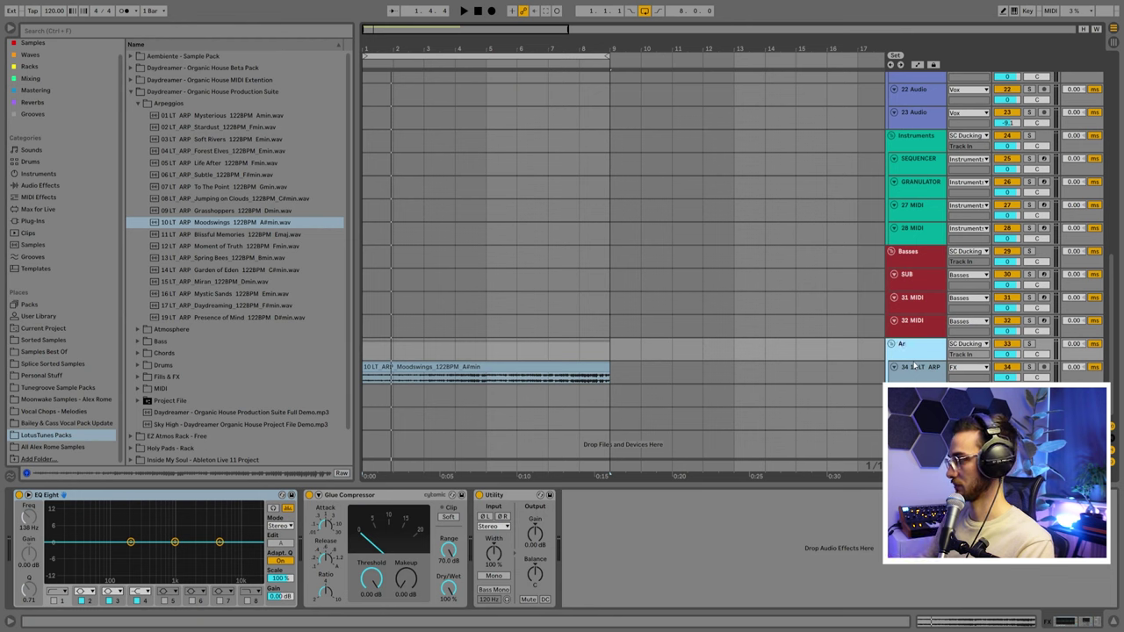
click(904, 368)
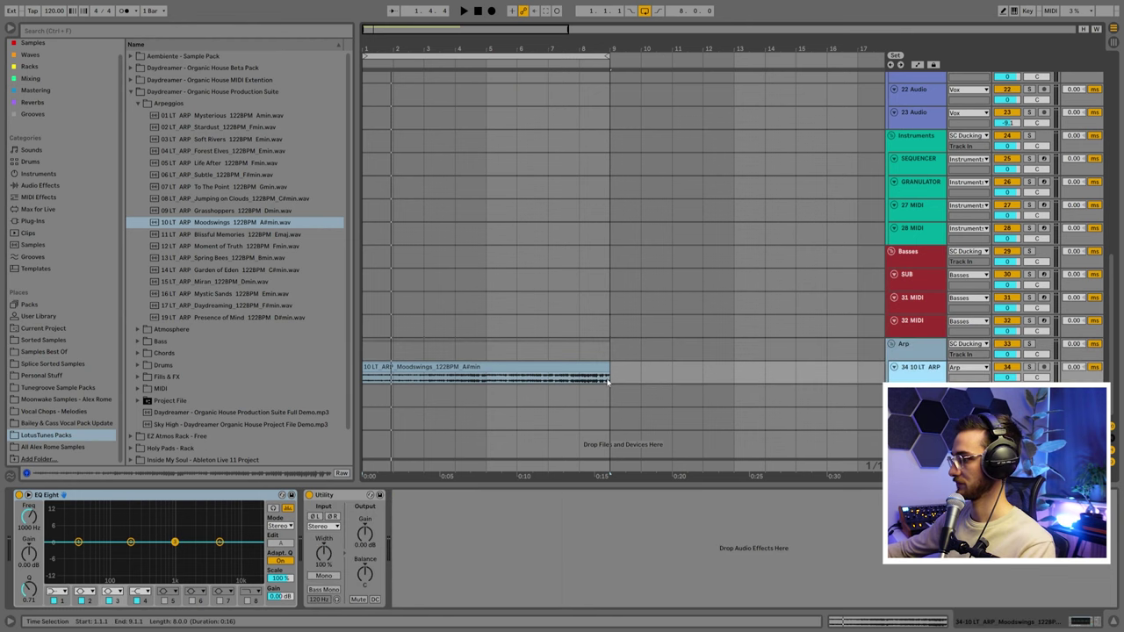
key(space)
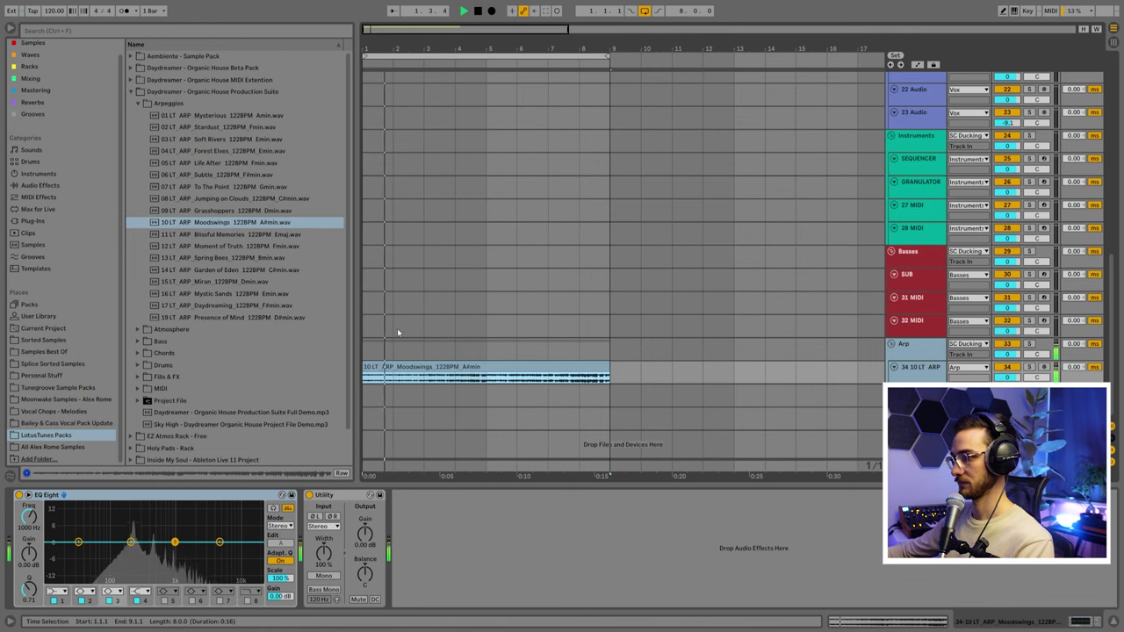
key(space)
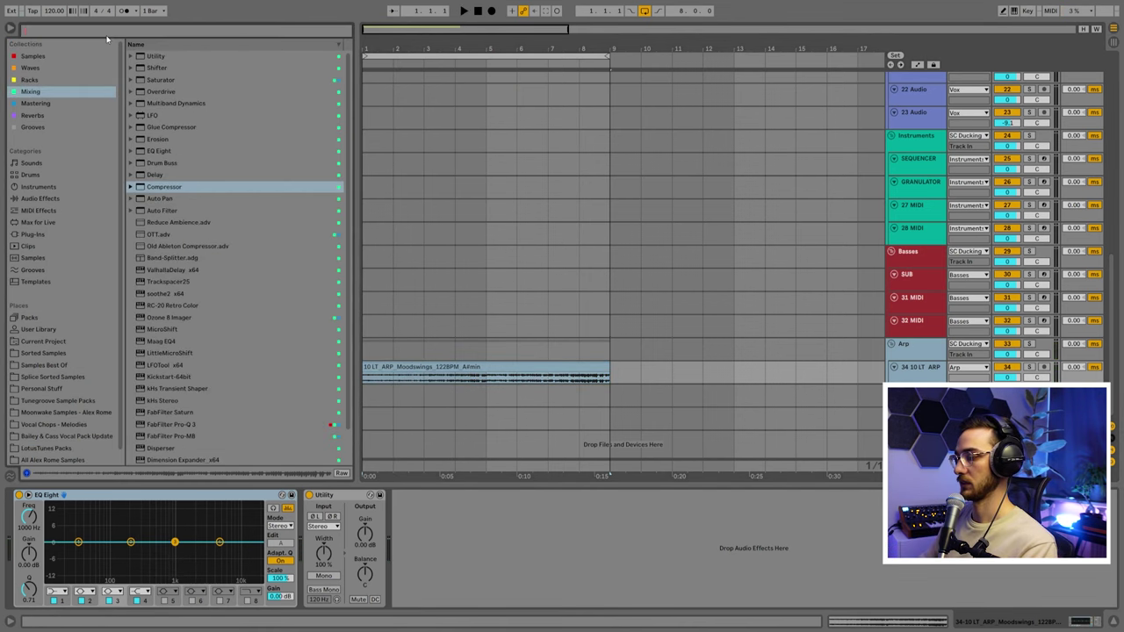
- Search for "holy pad" in the User Library and add the Holy Pads.adg rack to the Moodswings track after Utility
text(holy pad)
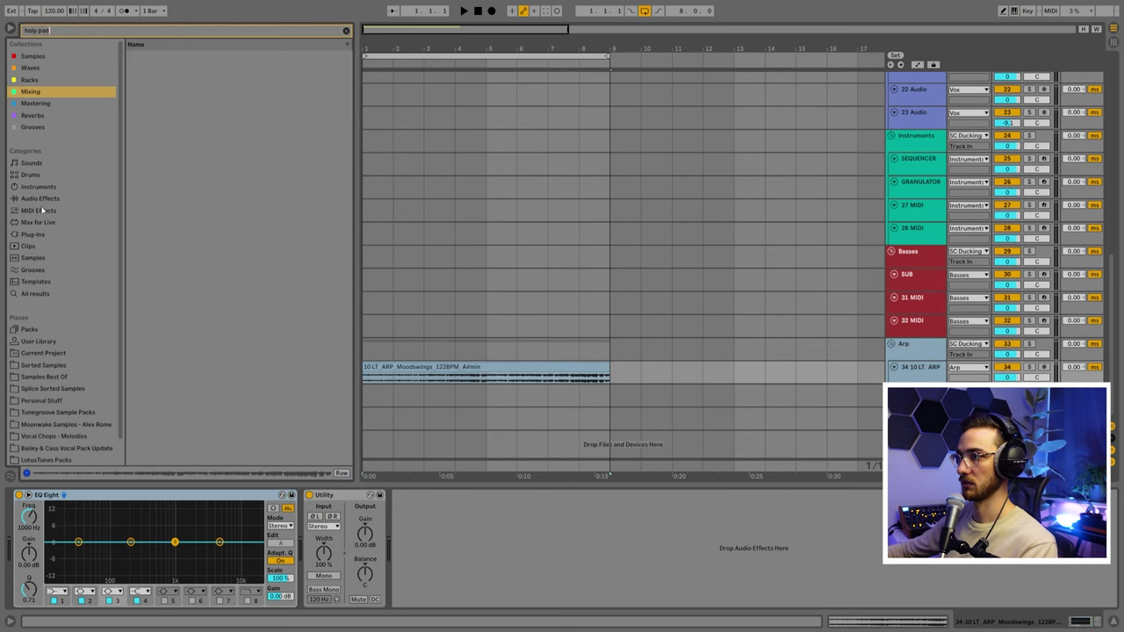
click(41, 210)
click(48, 198)
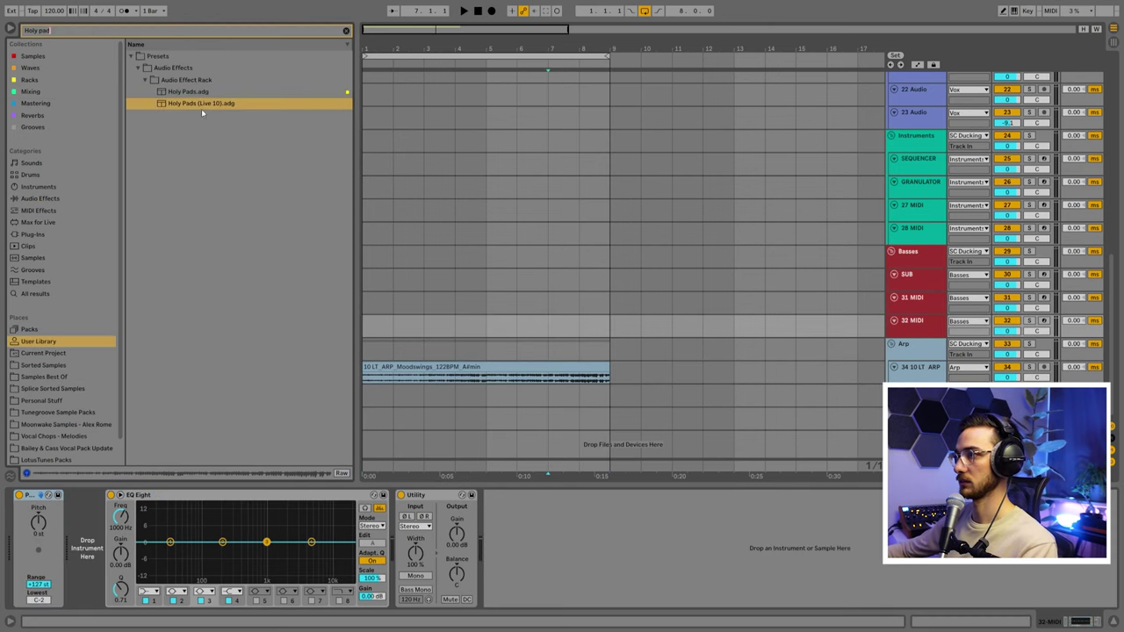
key(Up)
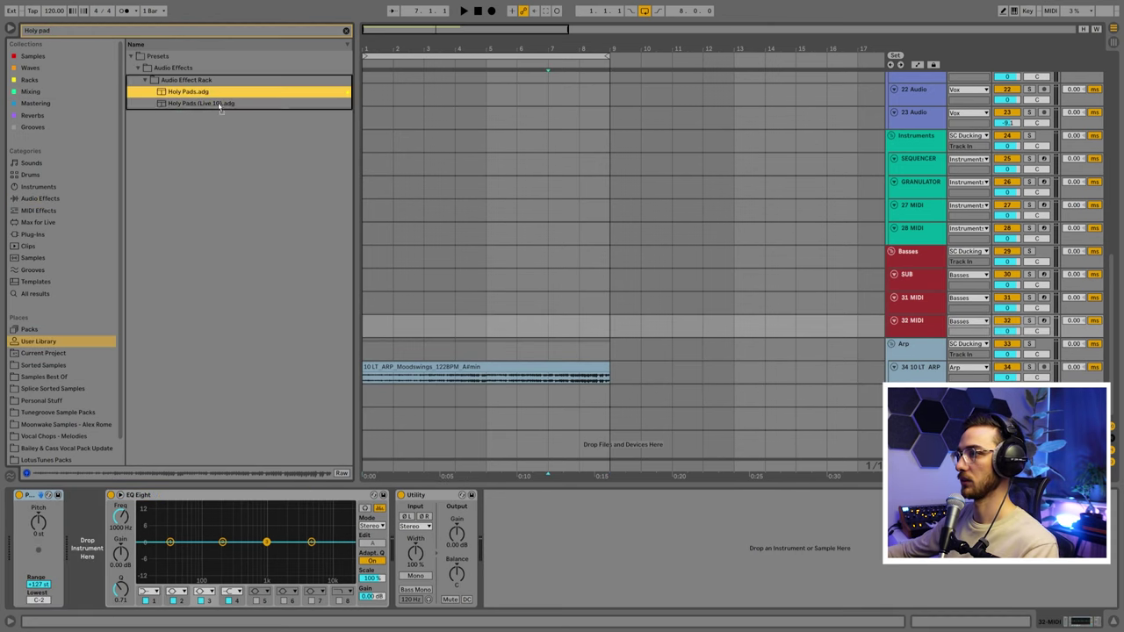
click(468, 375)
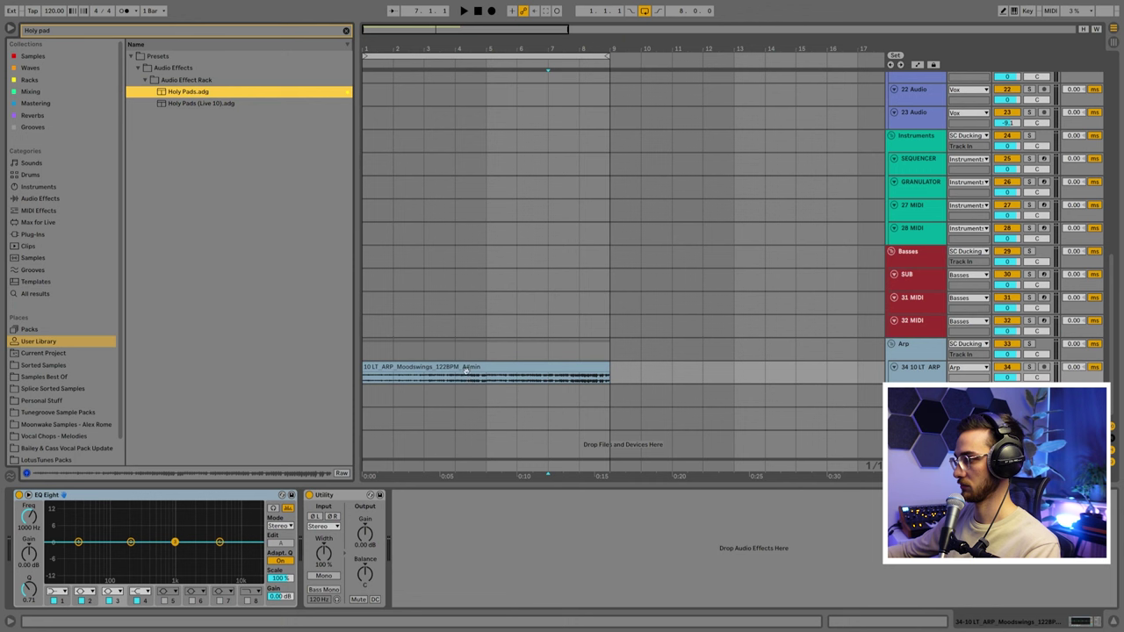
drag(491, 387, 457, 501)
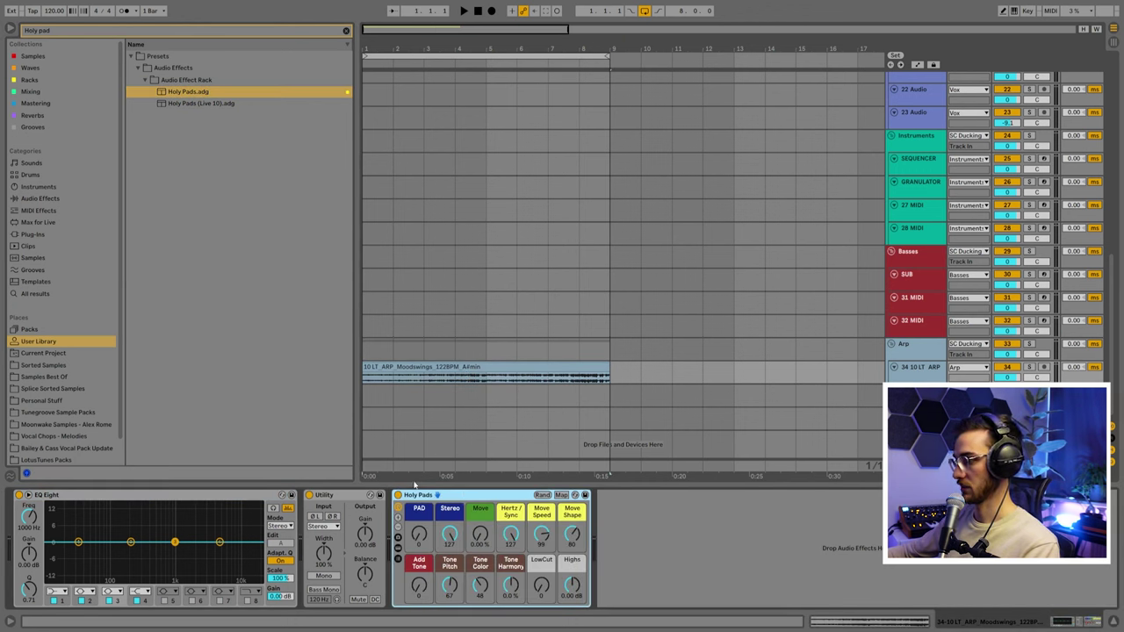
- During playback, set track 34's volume to -5.4 and Holy Pads' PAD to 127, Highs to -10.0 dB, Move to 55.9% and Move Speed to 98
key(space)
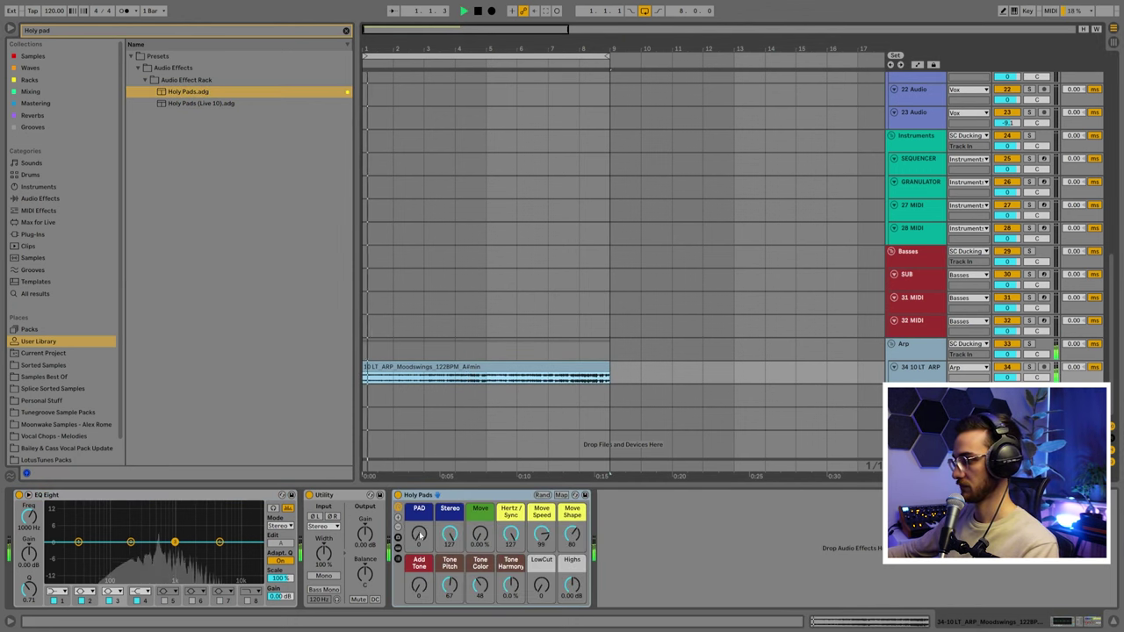
drag(419, 533, 418, 466)
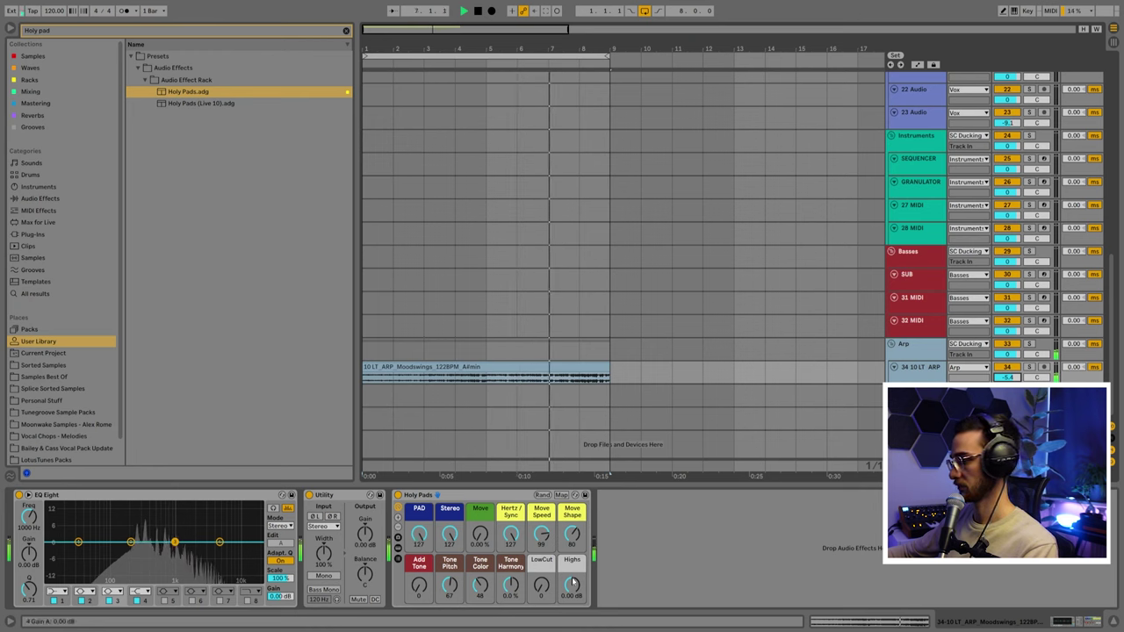
drag(572, 585, 572, 595)
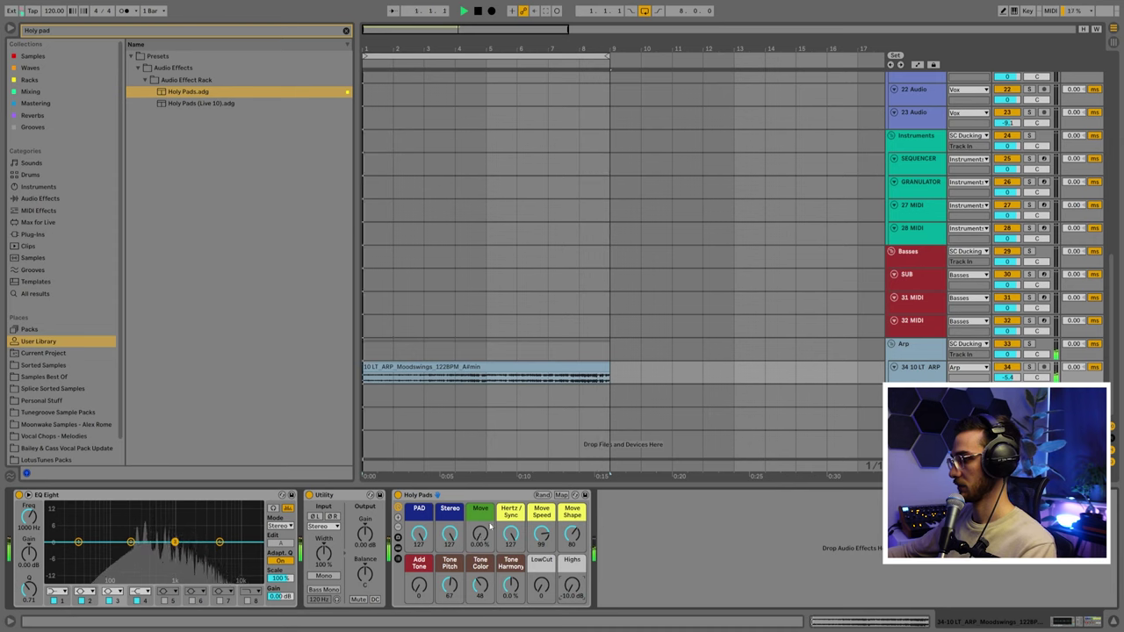
drag(480, 533, 480, 505)
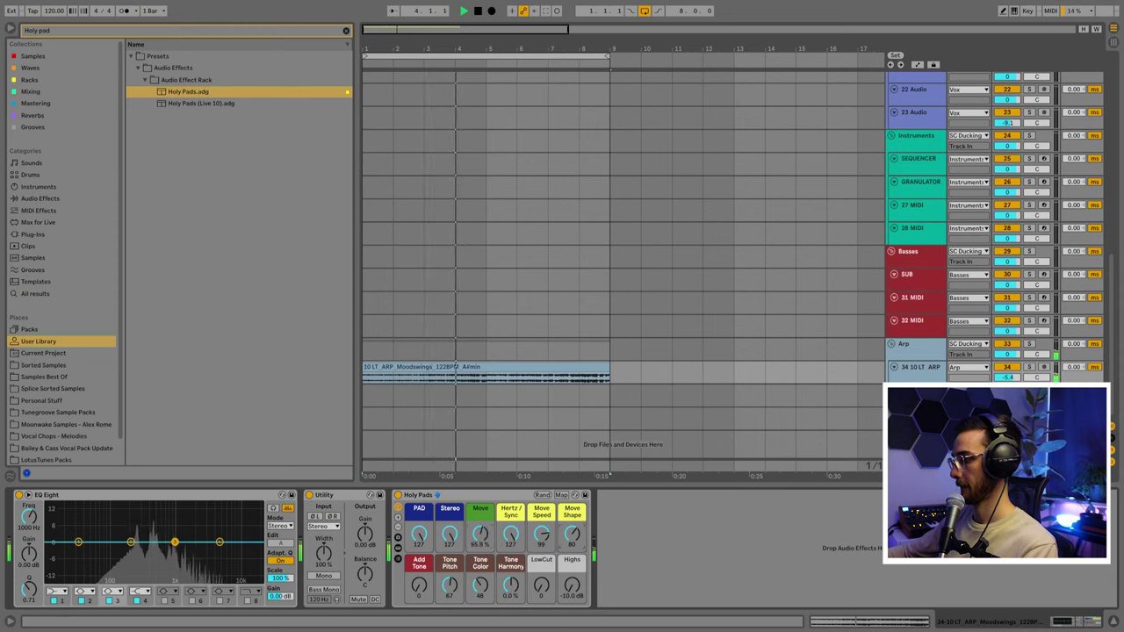
drag(541, 534, 542, 528)
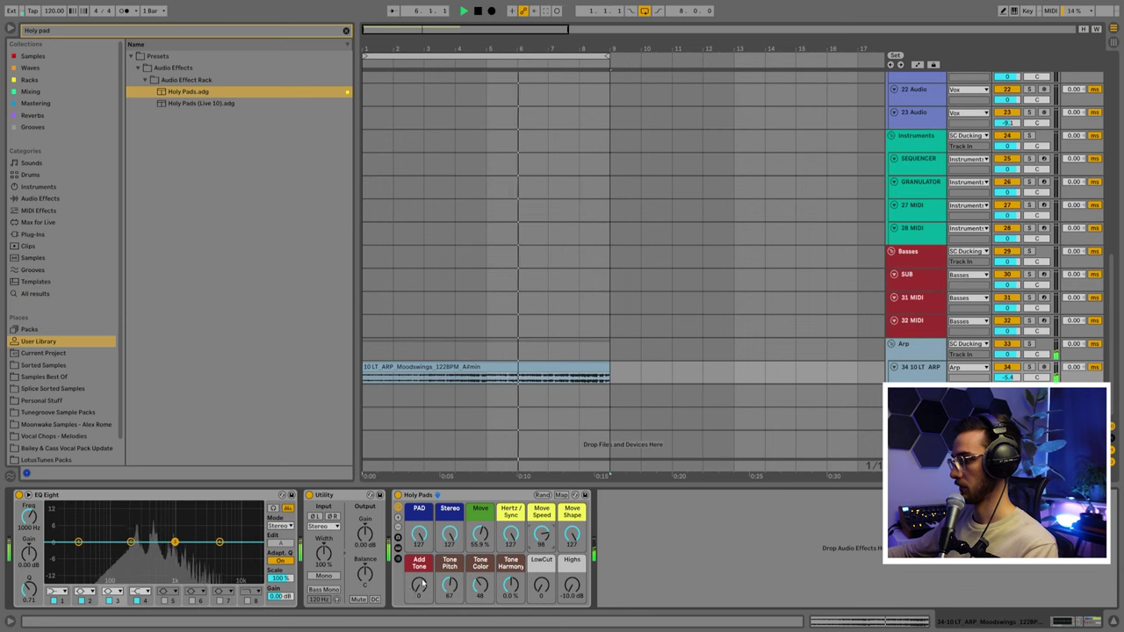
- Set Holy Pads' Add Tone to 69, Tone Color 60, Tone Harmony 100%, LowCut 45, Move Speed 76, Hertz/Sync 123 and Move Shape 44
drag(422, 587, 422, 543)
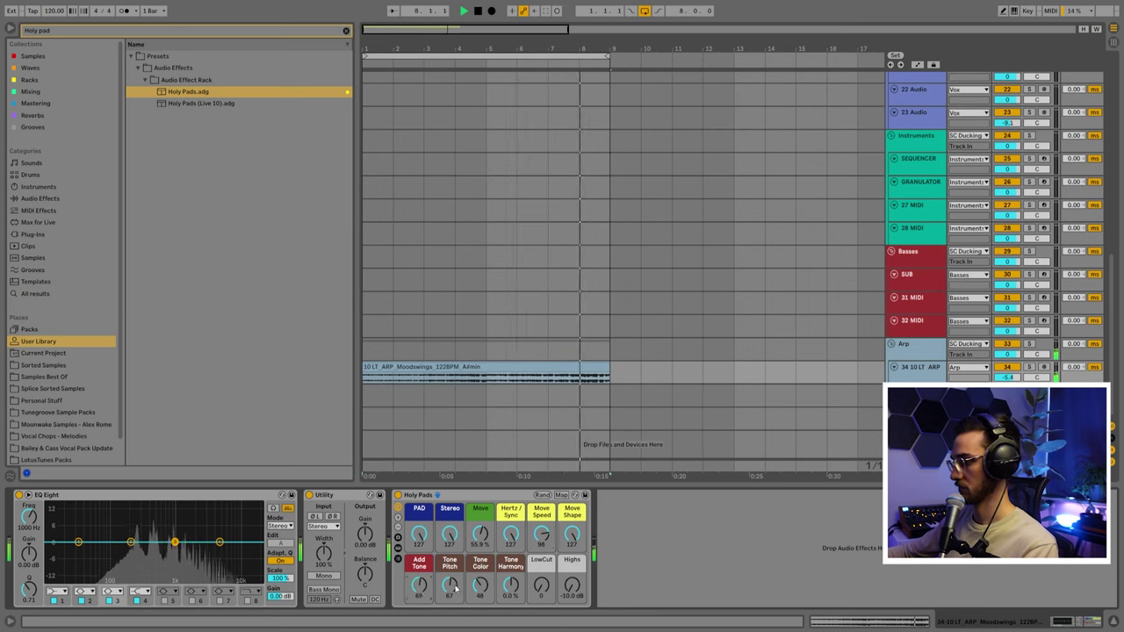
drag(485, 589, 515, 501)
drag(541, 586, 541, 574)
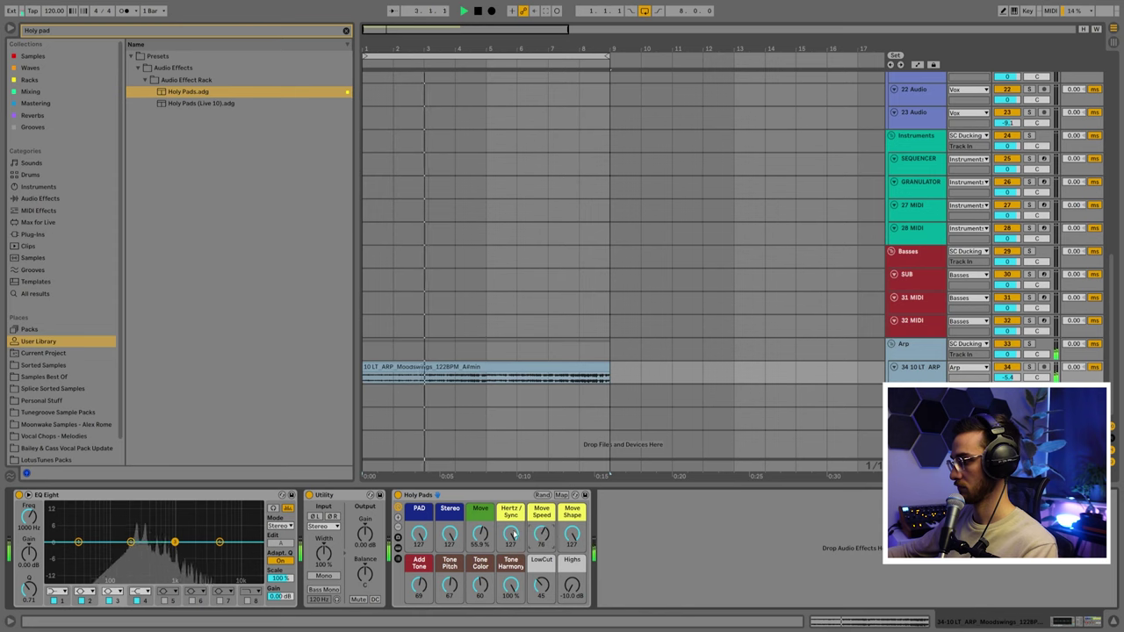
drag(572, 533, 571, 561)
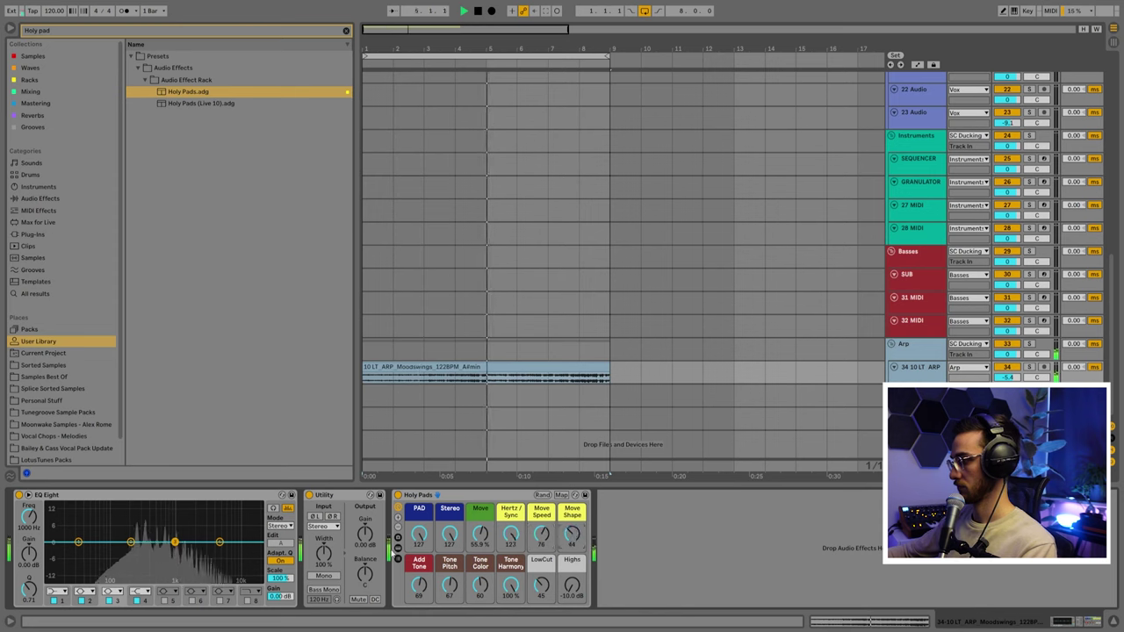
- Set the 35 Audio track below the Moodswings track to take its input from Resampling and arm it for recording
click(620, 350)
click(600, 368)
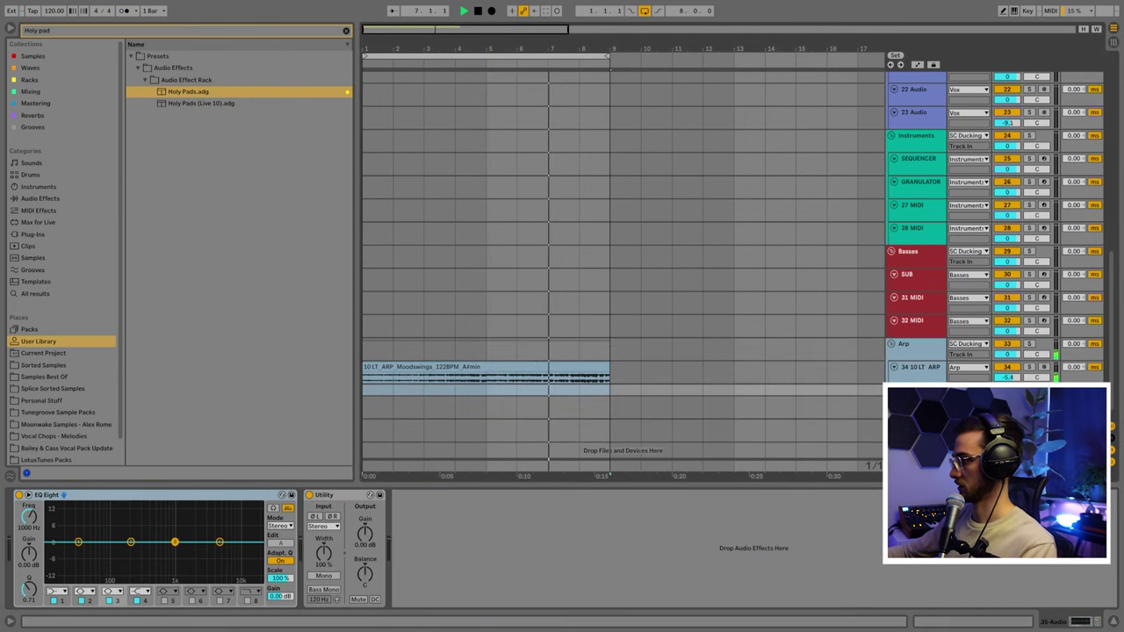
key(ctrl+t)
click(964, 339)
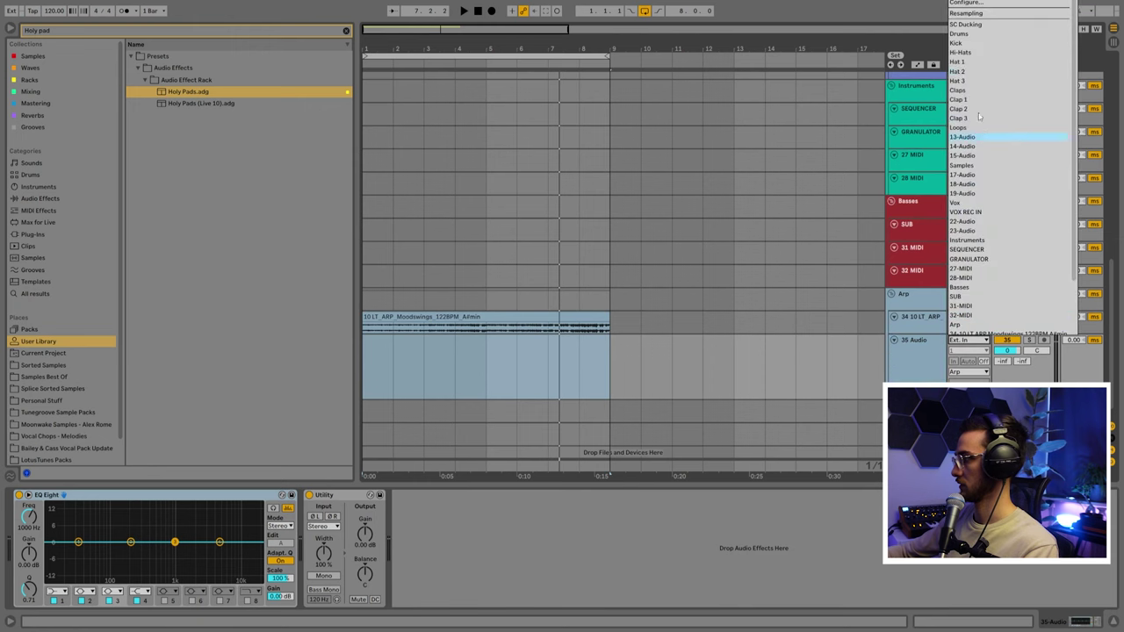
click(968, 15)
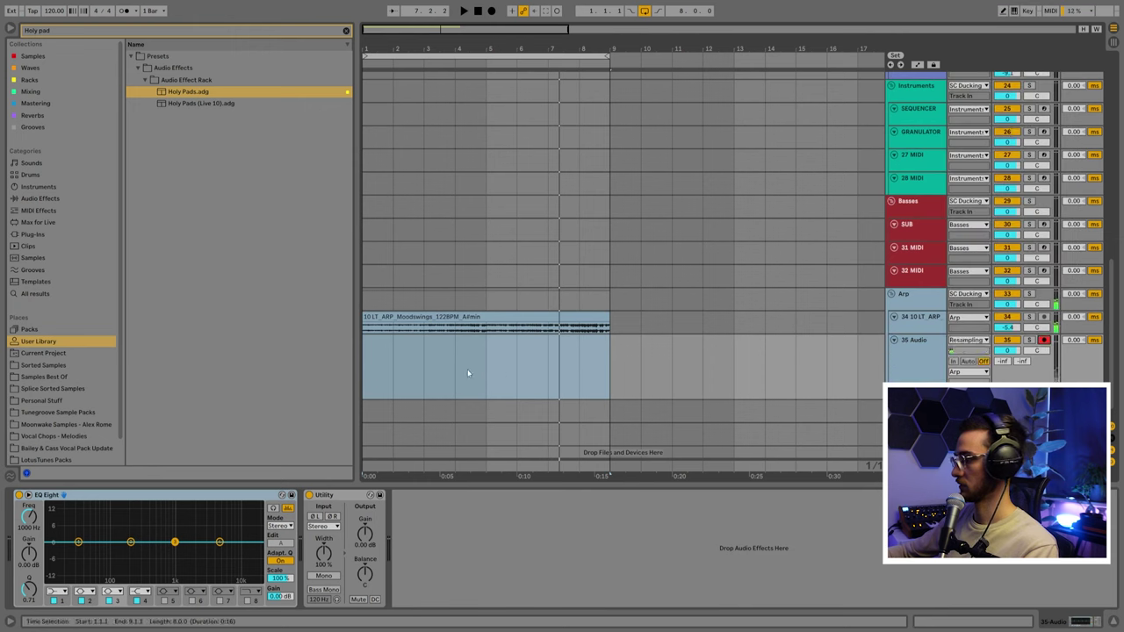
- Record the processed arpeggio onto the 35 Audio track from bar 1 for about two bars
click(386, 357)
key(space)
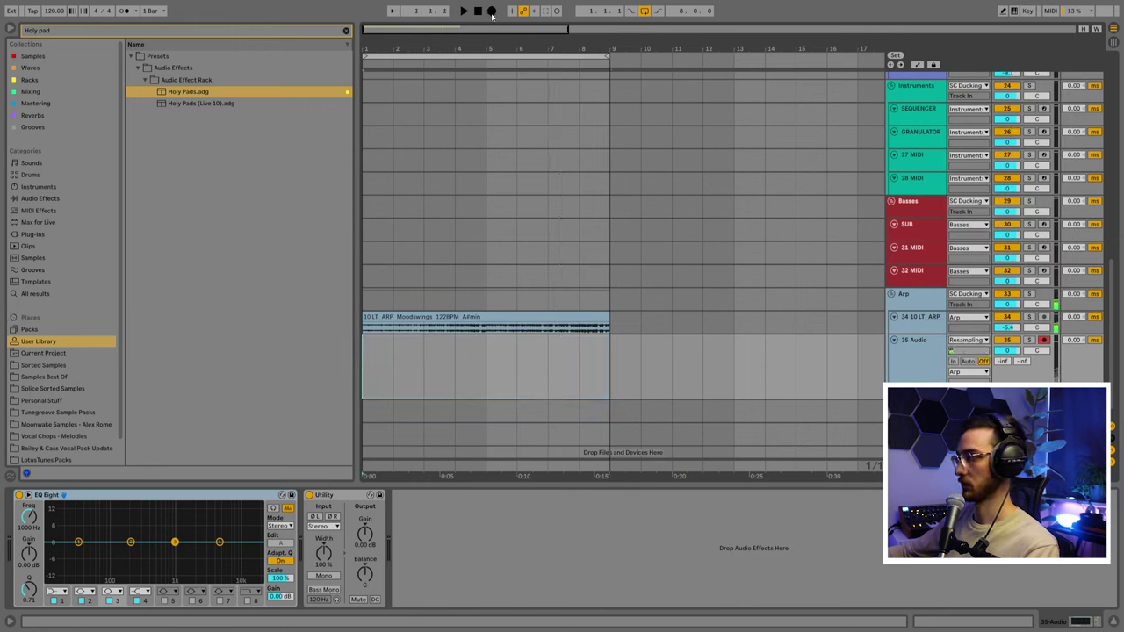
click(491, 11)
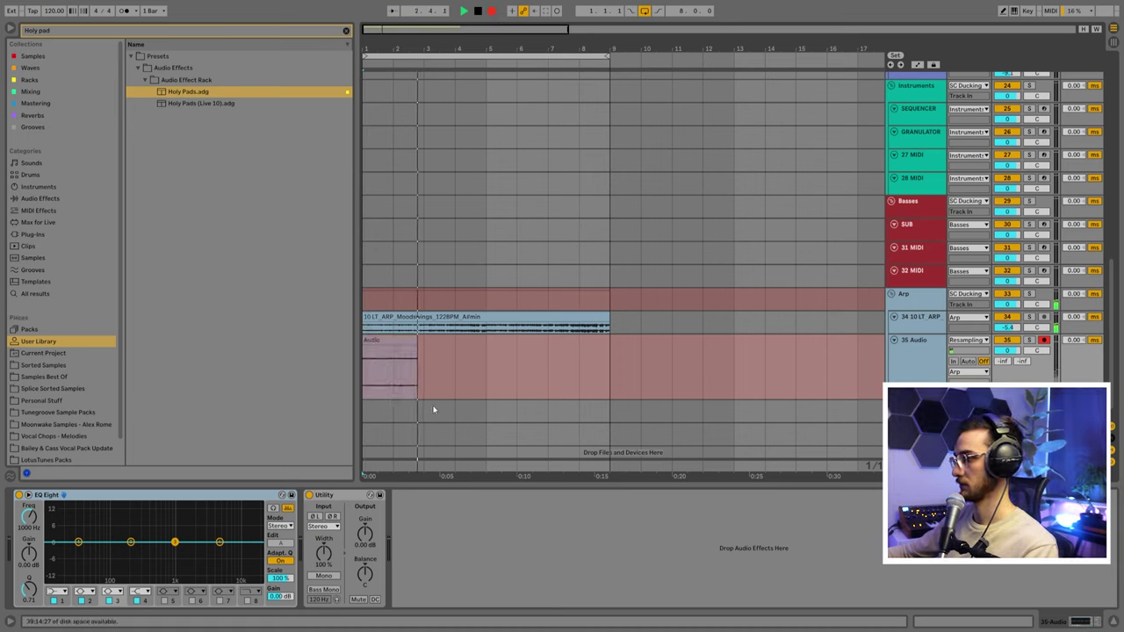
key(space)
- Duplicate the recorded two-bar clip three times to fill bars 1 to 8, and select the Moodswings clip above it
click(416, 342)
key(ctrl+d)
key(ctrl+d)
key(ctrl+d)
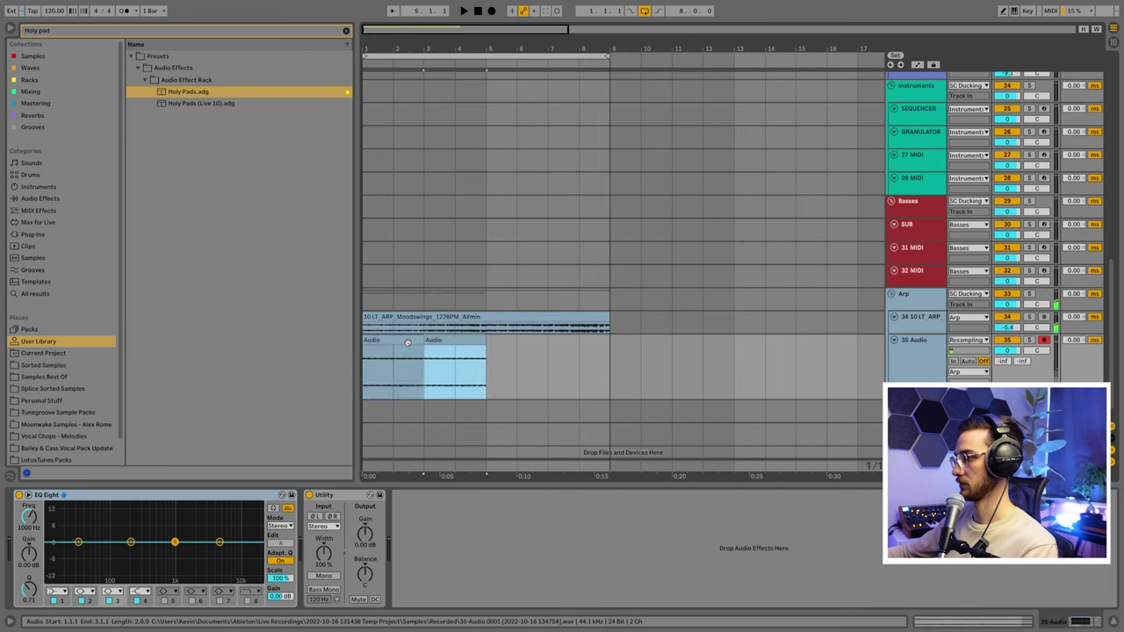
click(410, 342)
click(468, 321)
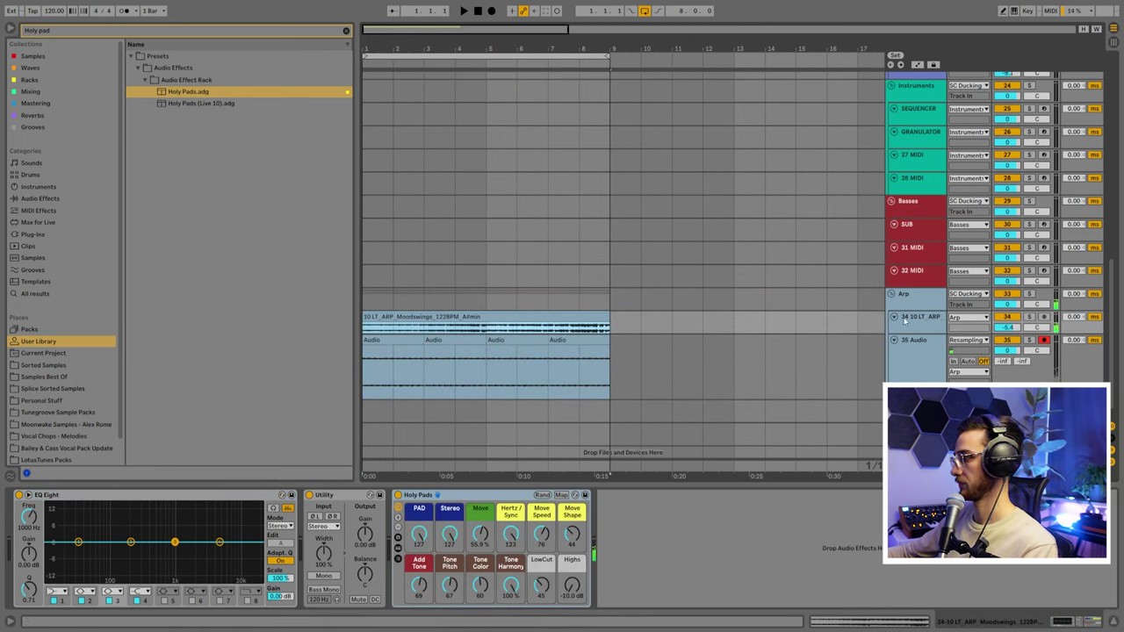
- Turn Holy Pads' PAD down to 3 and set the 34 Moodswings track's volume to -10.6 dB
click(396, 496)
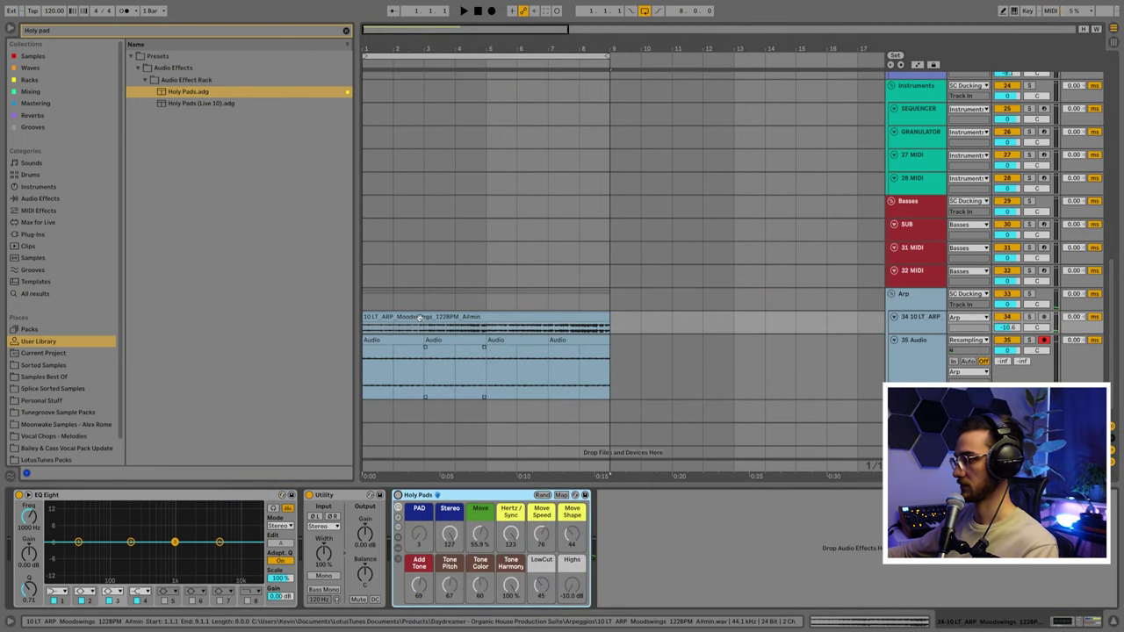
key(Delete)
click(918, 353)
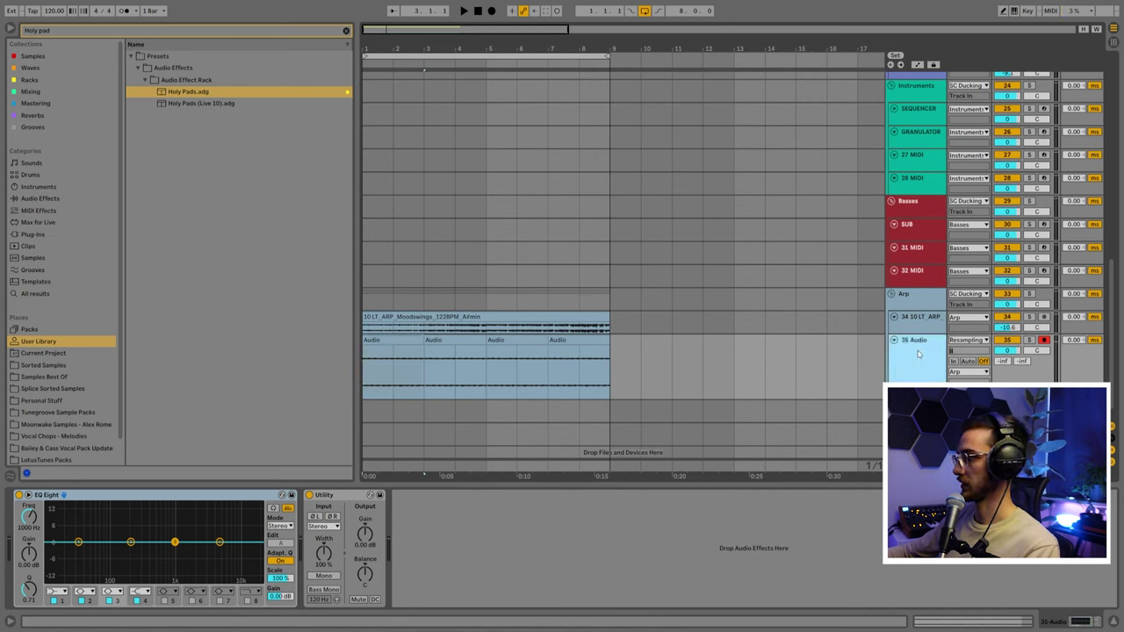
key(ctrl+z)
click(470, 316)
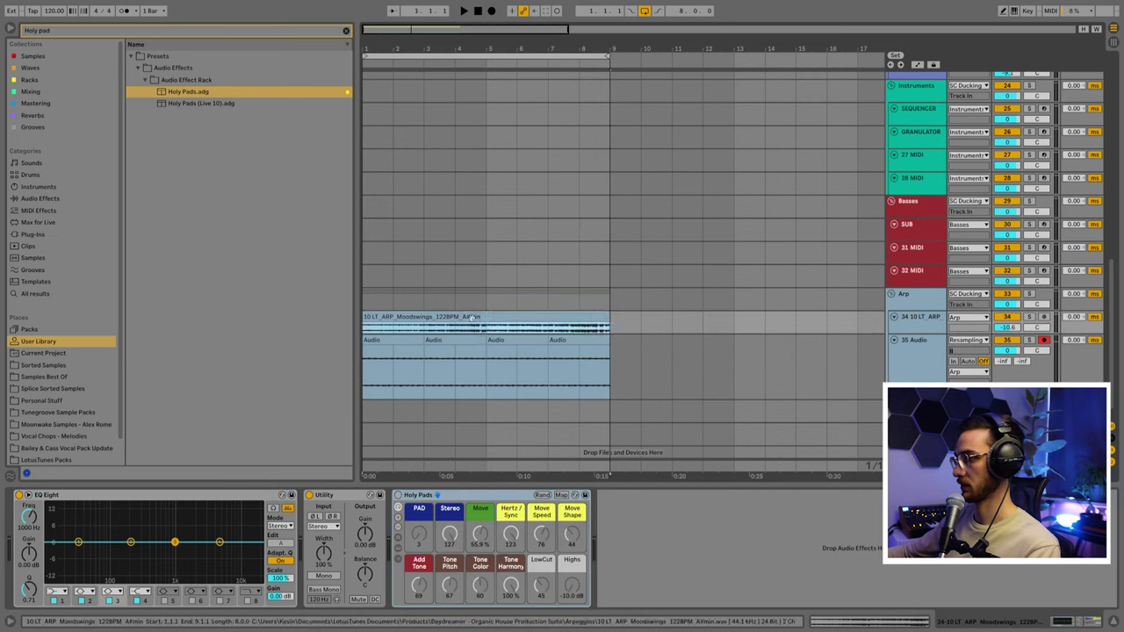
- Play the arrangement from bar 5 and raise the 35 Audio track's volume to 1.4 dB
click(489, 357)
key(space)
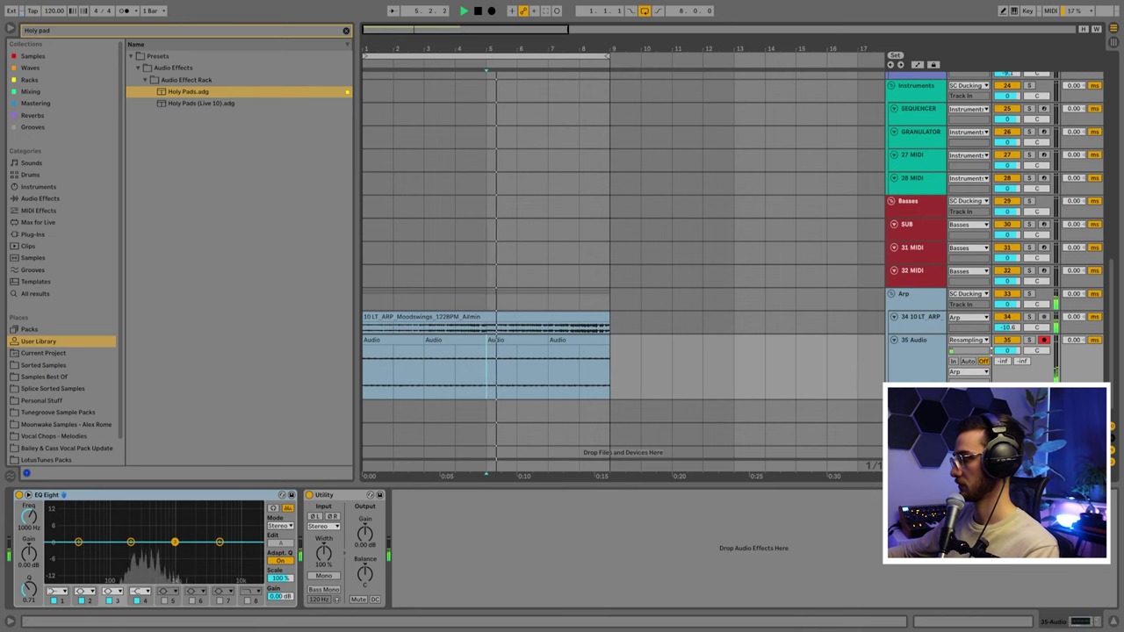
drag(1007, 350, 1007, 342)
click(913, 320)
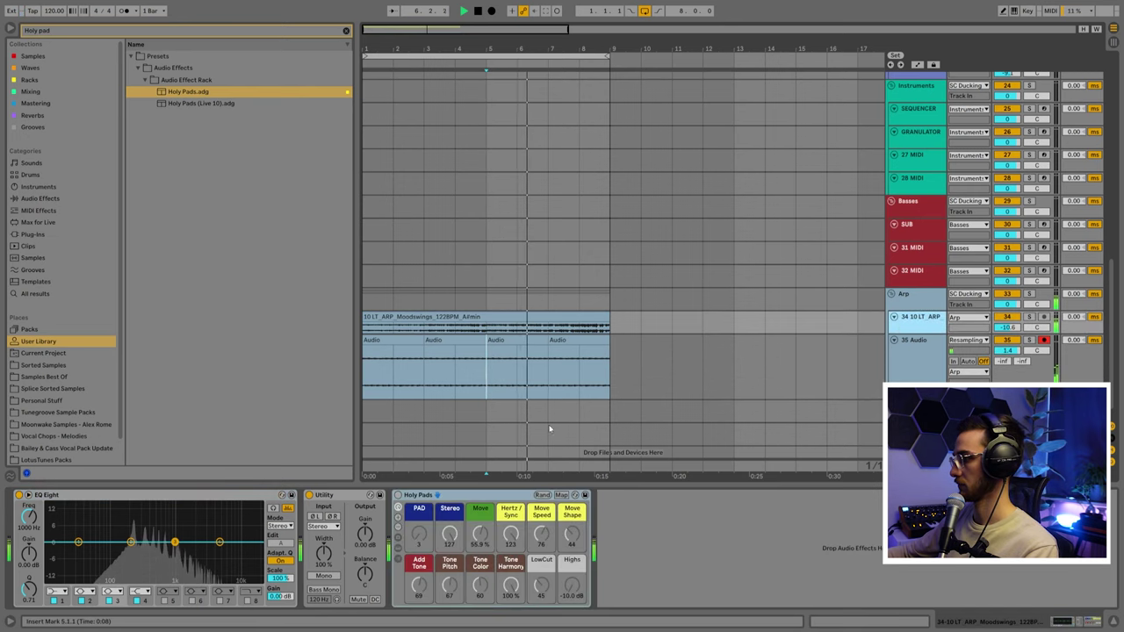
key(space)
- Delete all four recorded clips from the 35 Audio track
click(564, 341)
shift+click(379, 342)
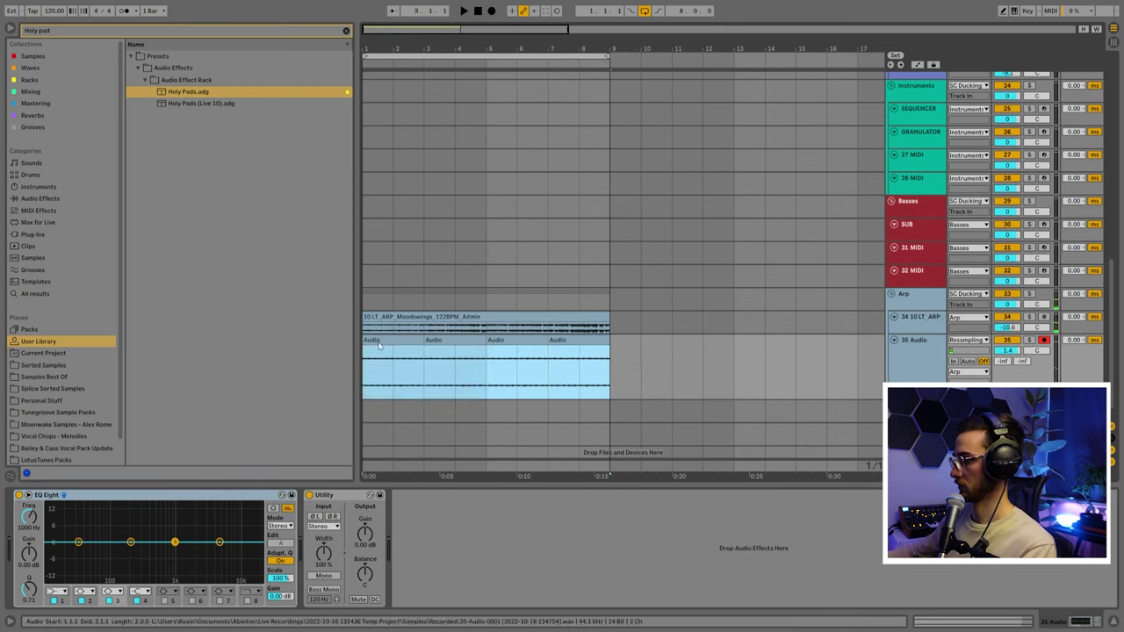
key(Delete)
- Set Holy Pads' PAD to 127, Move 66.9%, Move Speed 92, Move Shape 78, Tone Color 81, LowCut 37 and Highs 1.34 dB during playback
key(Up)
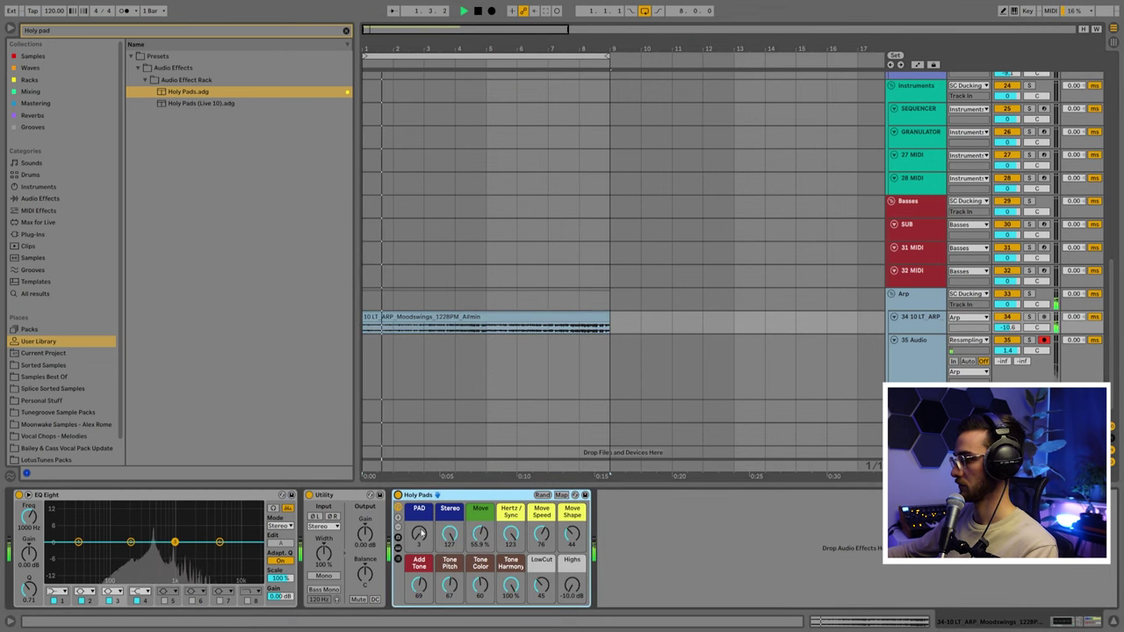
drag(423, 534, 571, 529)
drag(571, 584, 541, 574)
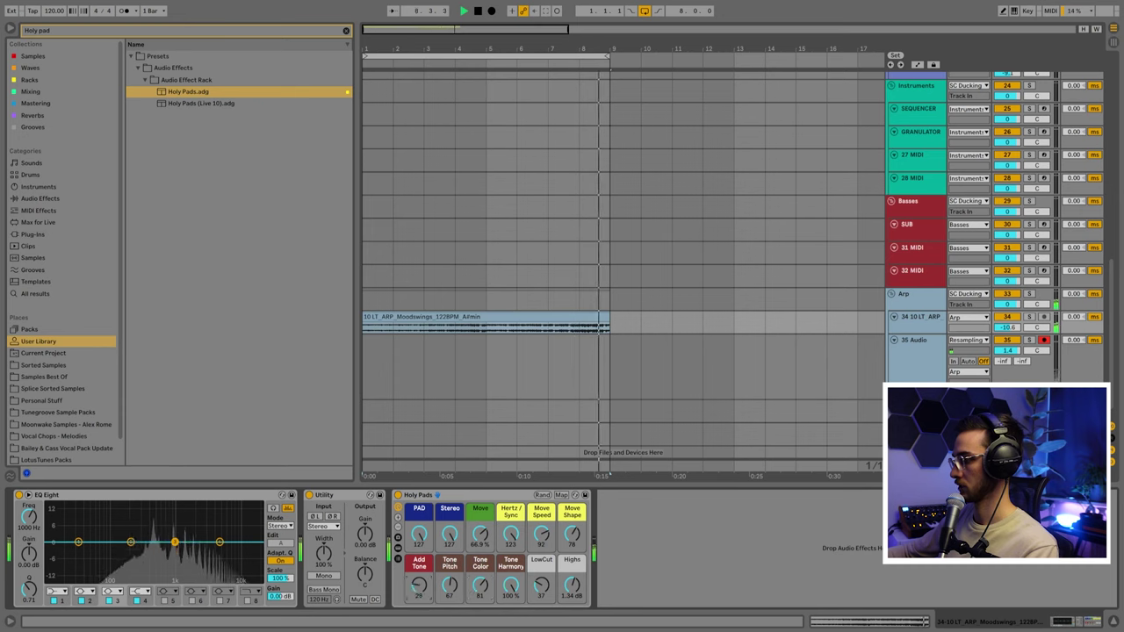
- Set Holy Pads' Add Tone to 25 and Tone Pitch to 66 on the Moodswings track
drag(420, 591, 420, 547)
drag(451, 587, 421, 631)
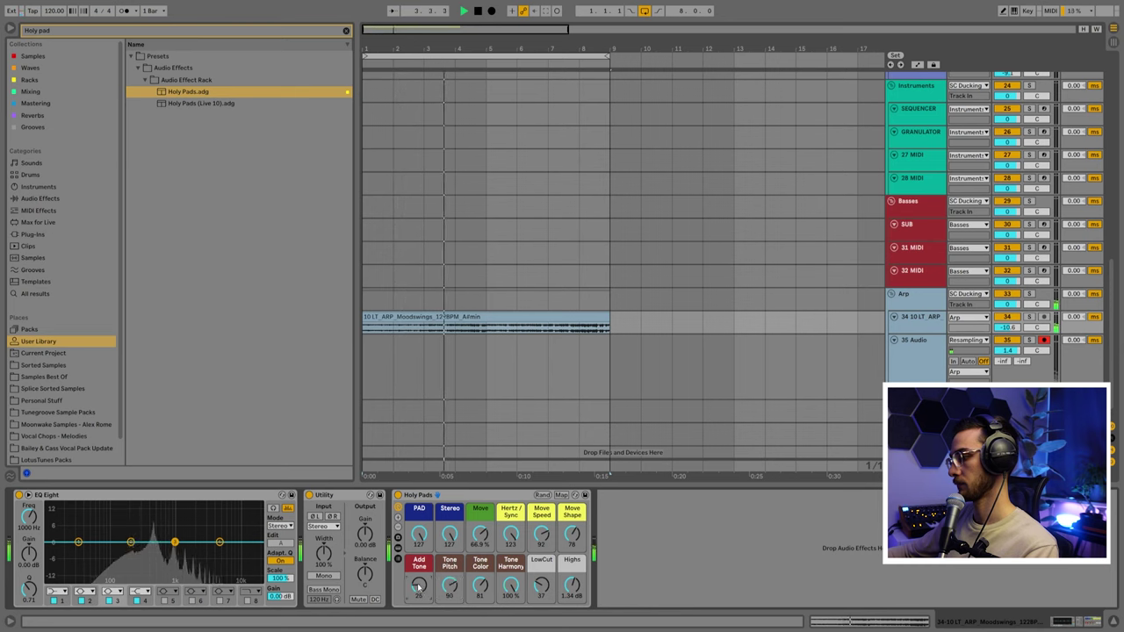
mouse_move(451, 585)
mouse_down()
mouse_move(451, 605)
mouse_move(451, 596)
mouse_up()
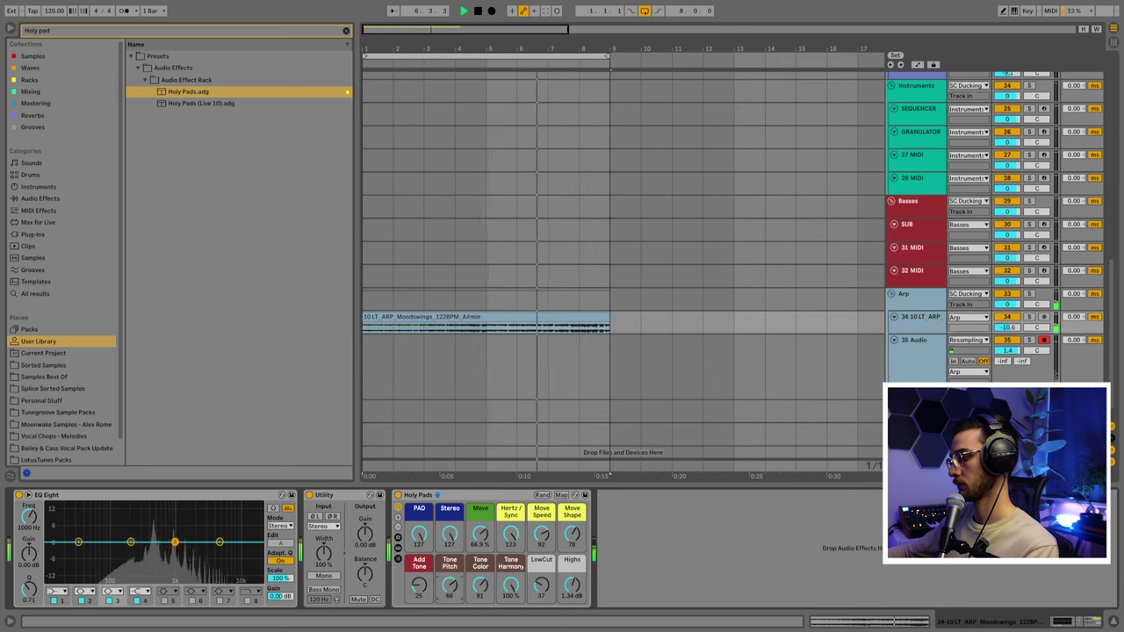
- Record the reprocessed arpeggio onto the emptied 35 Audio track, starting just after bar 1
click(392, 365)
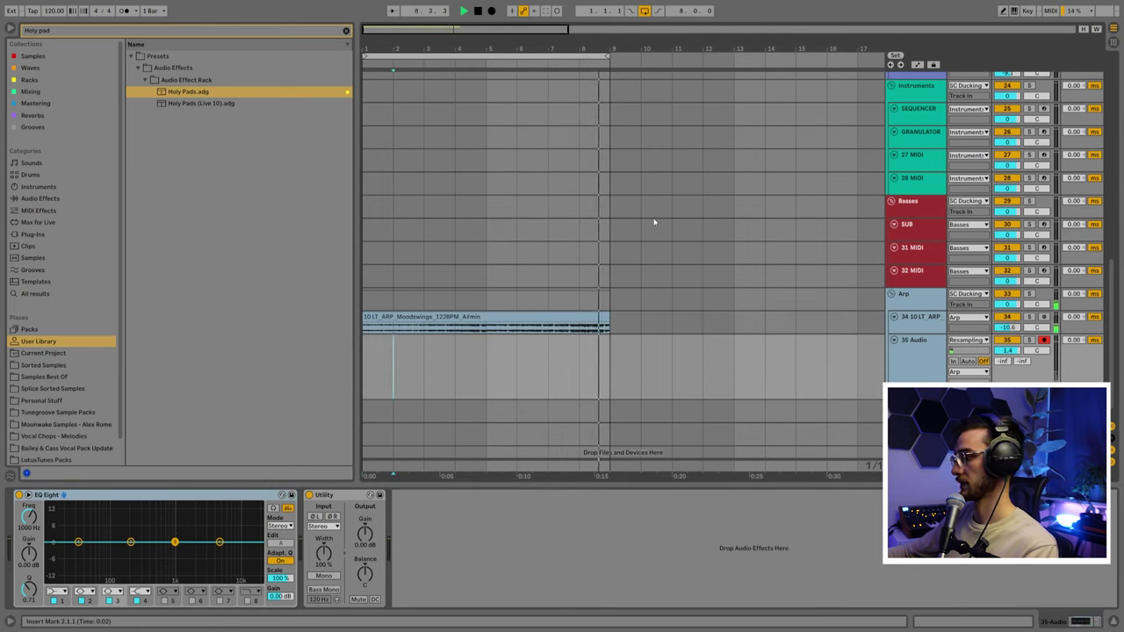
click(492, 11)
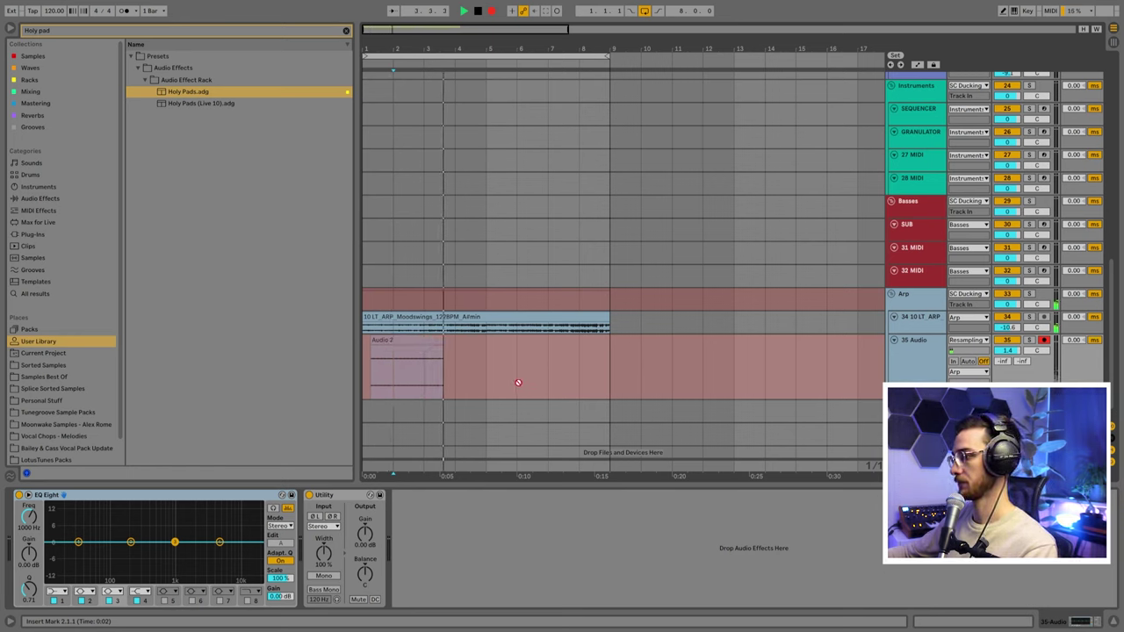
key(space)
- Cut the new recording to a two-bar clip starting at bar 1 and duplicate it to fill bars 1 to 8
click(425, 378)
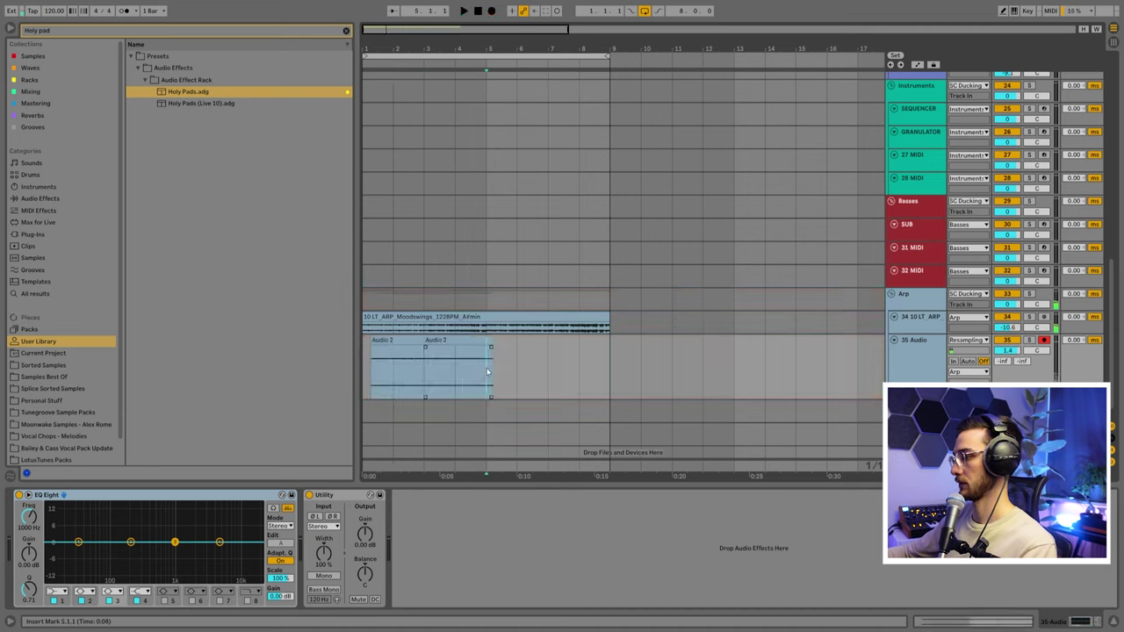
click(465, 369)
key(ctrl+d)
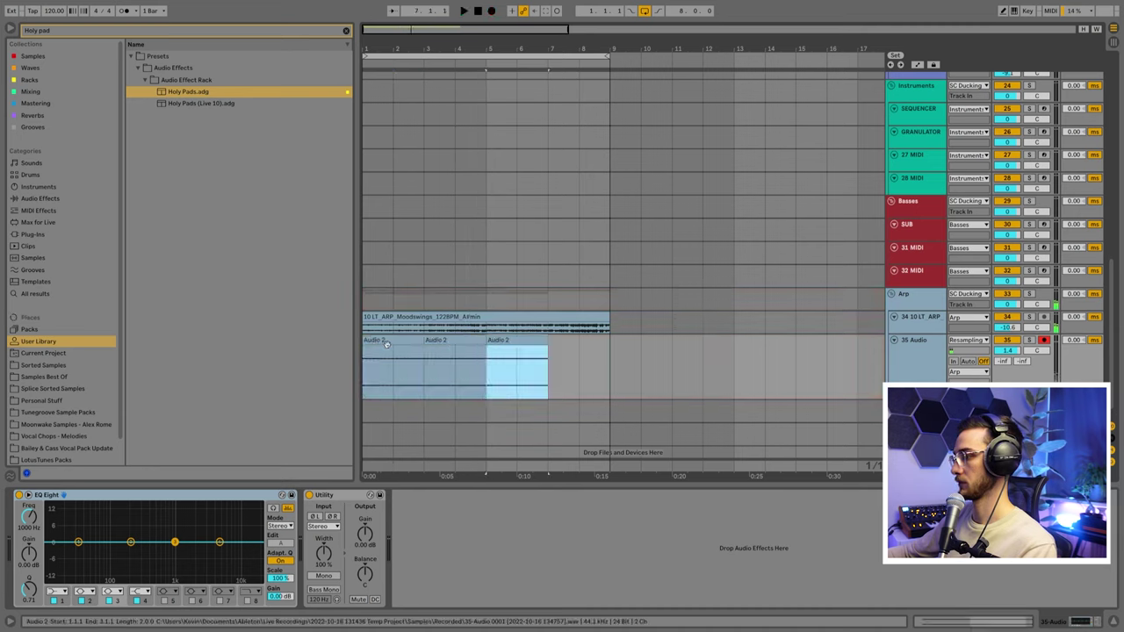
key(ctrl+d)
- Play the arrangement from bar 1 and set the 35 Audio track's volume to -3.7 dB
click(395, 329)
click(399, 495)
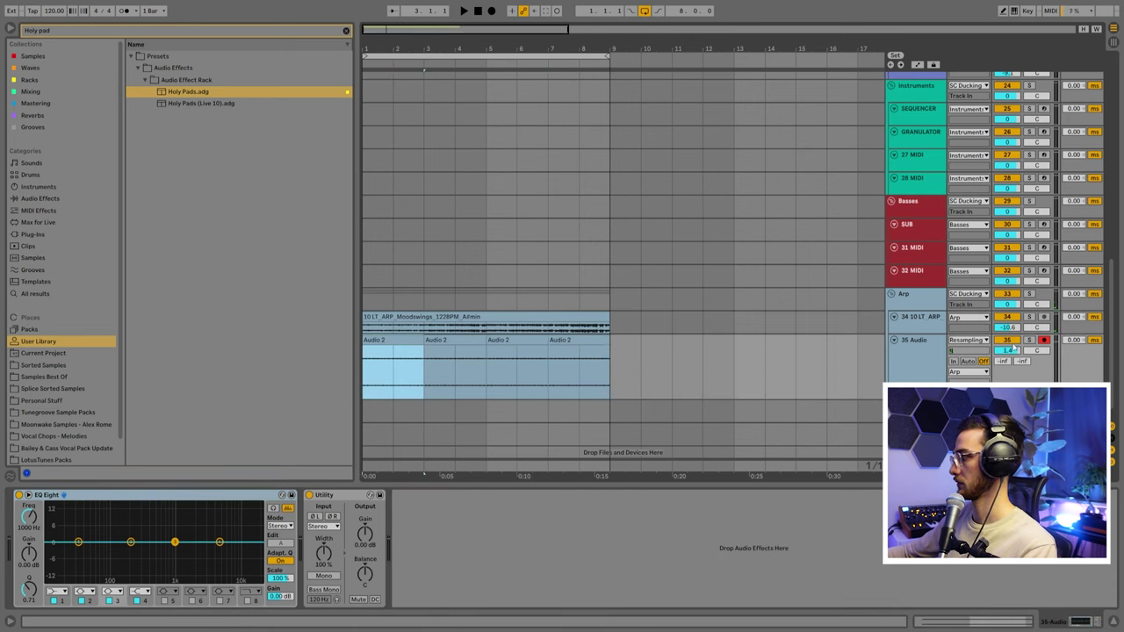
key(space)
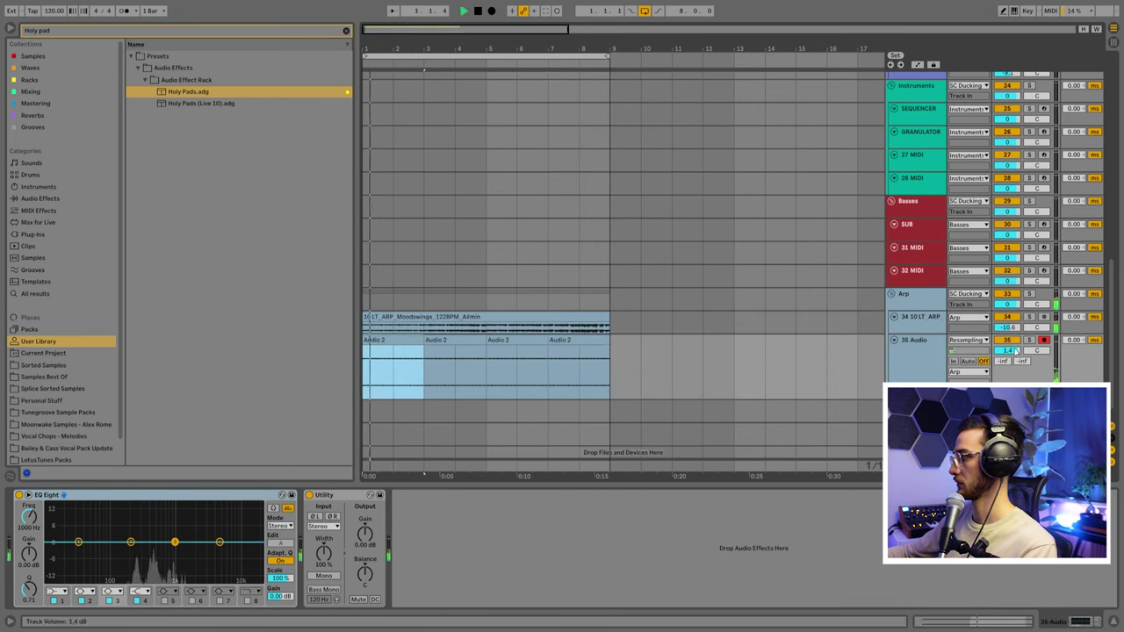
click(1007, 347)
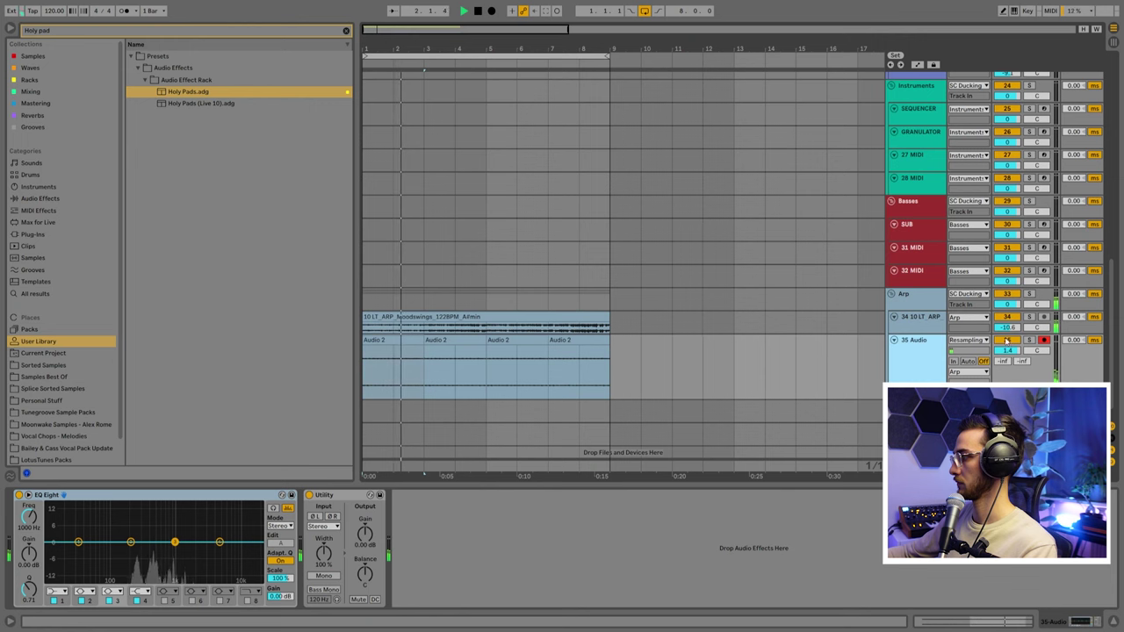
scroll(1007, 347, up, 2)
drag(1016, 376, 1016, 402)
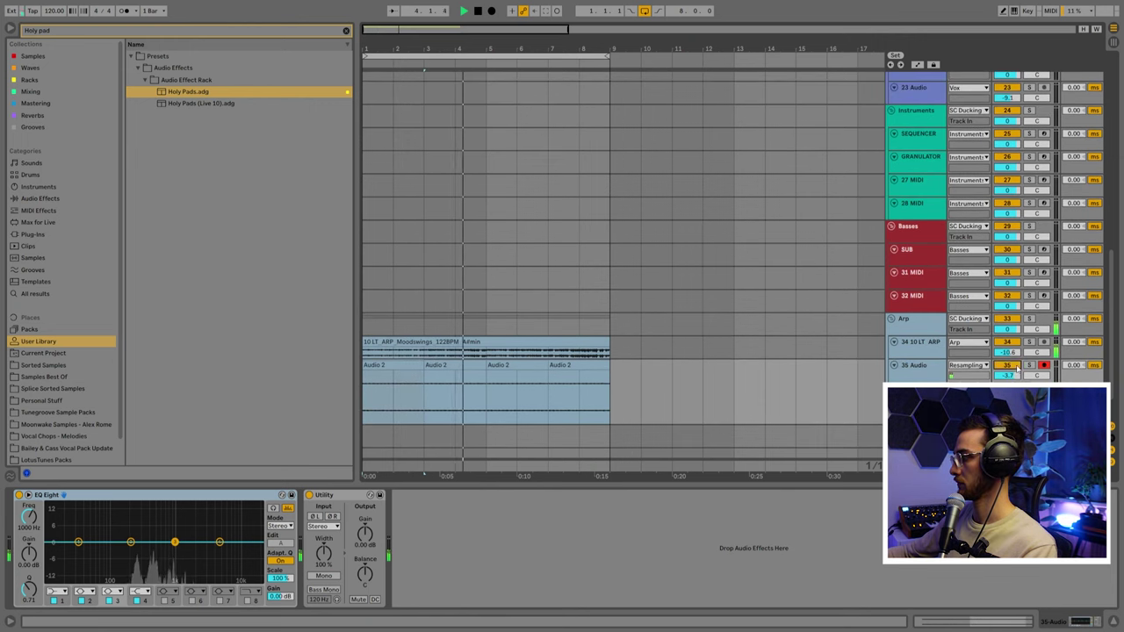
key(space)
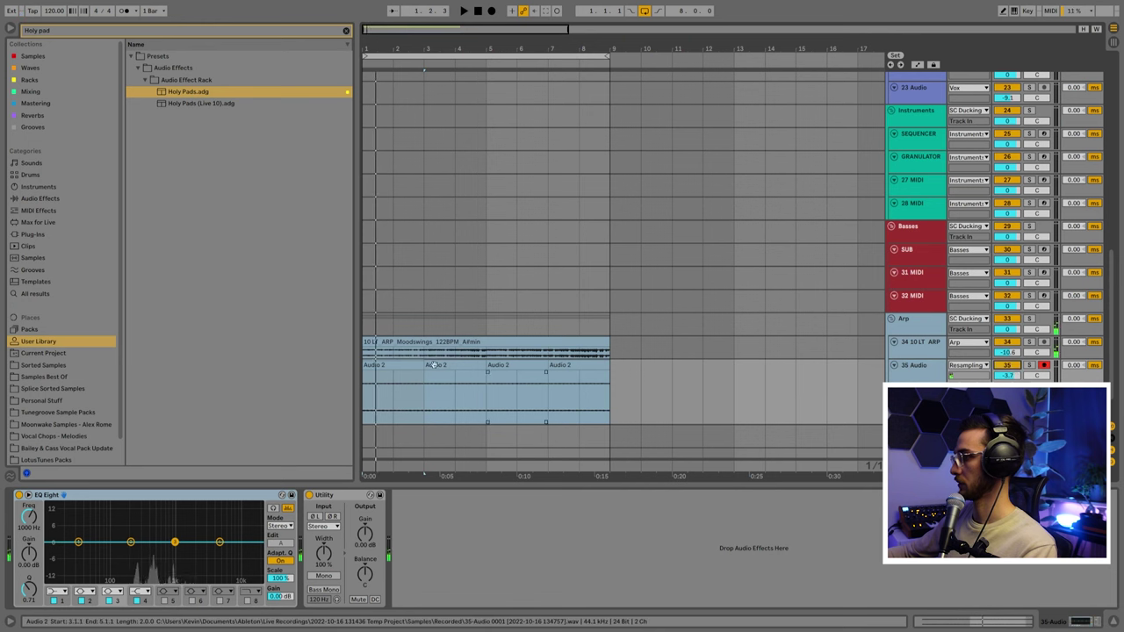
- Load the Holy Pads (Live 10) rack onto the 35 Audio track
click(416, 365)
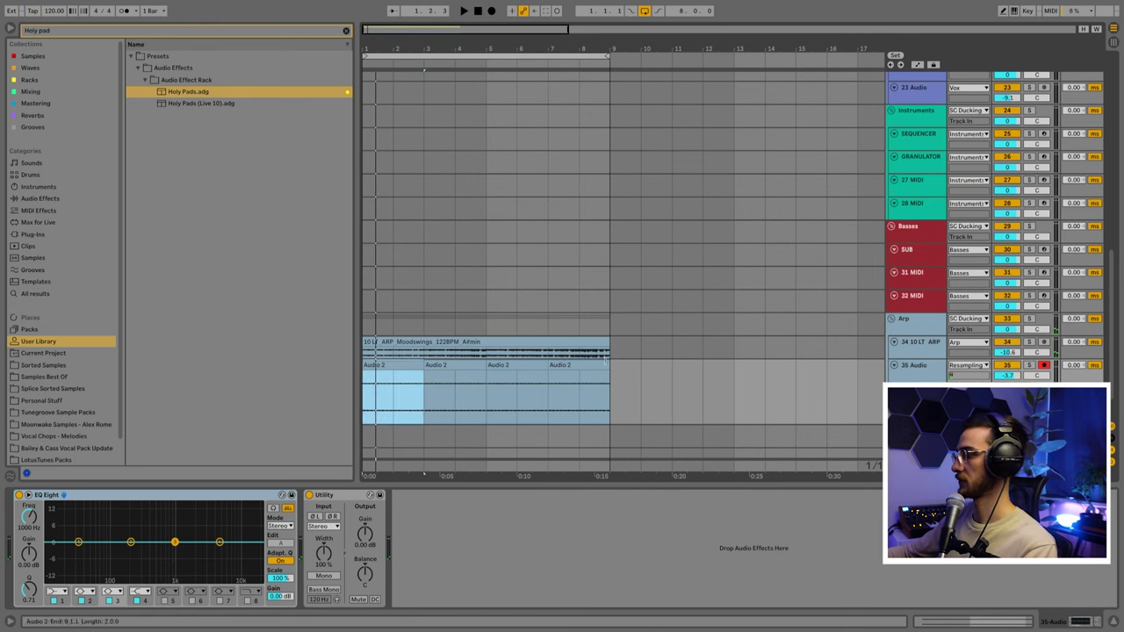
scroll(571, 351, down, 1)
click(570, 323)
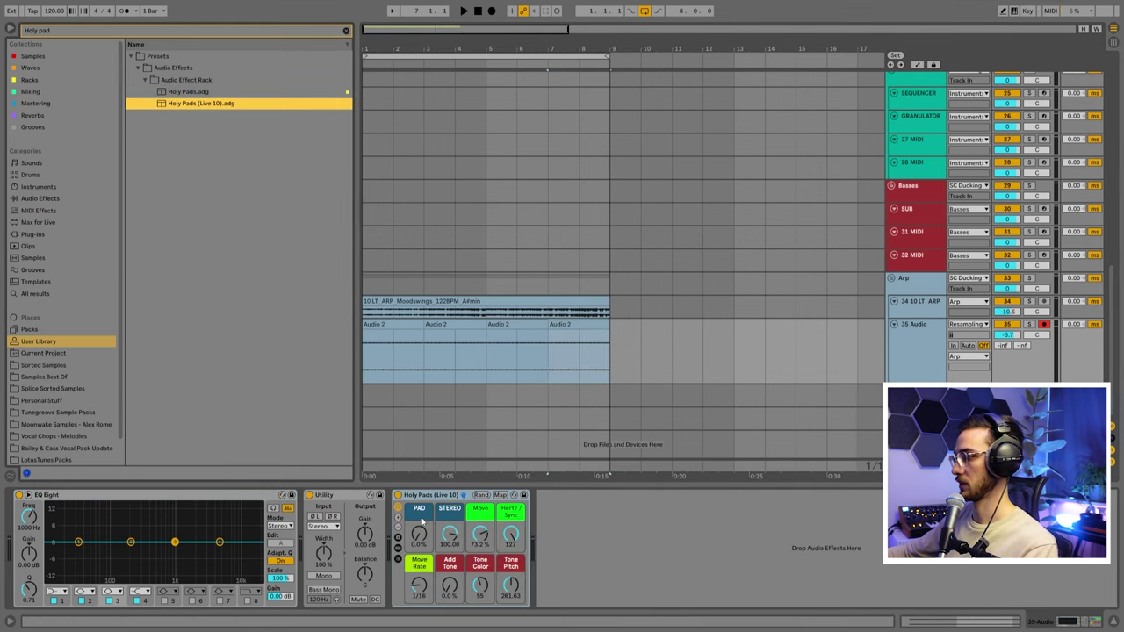
click(430, 497)
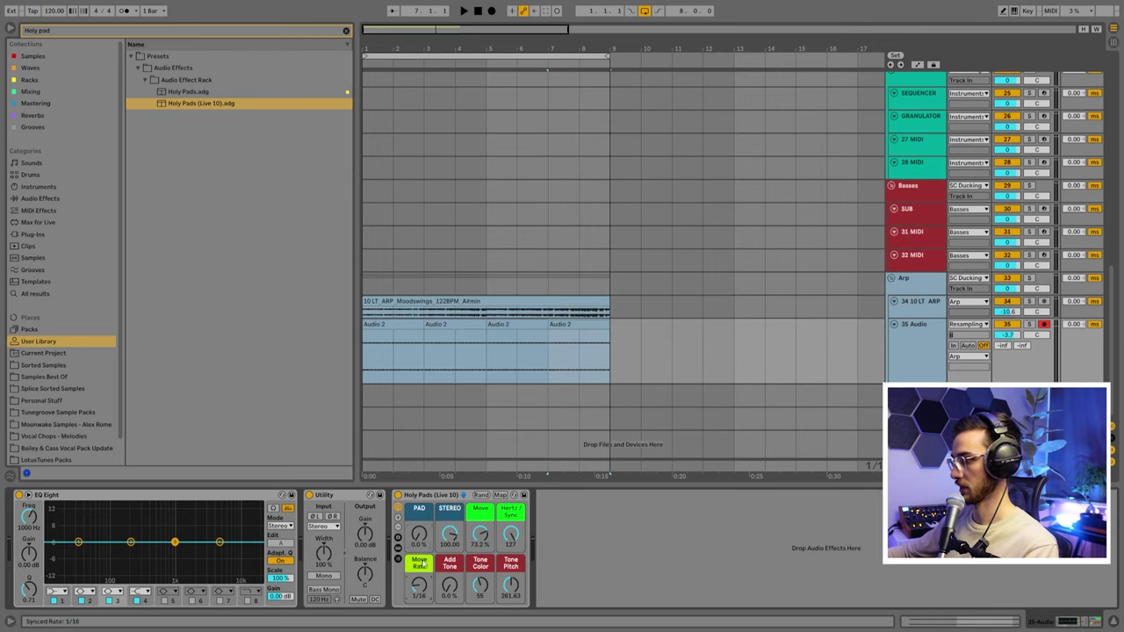
click(433, 497)
- Load the regular Holy Pads rack beside the Live 10 version to compare their macros, and remove it again
drag(190, 92, 412, 224)
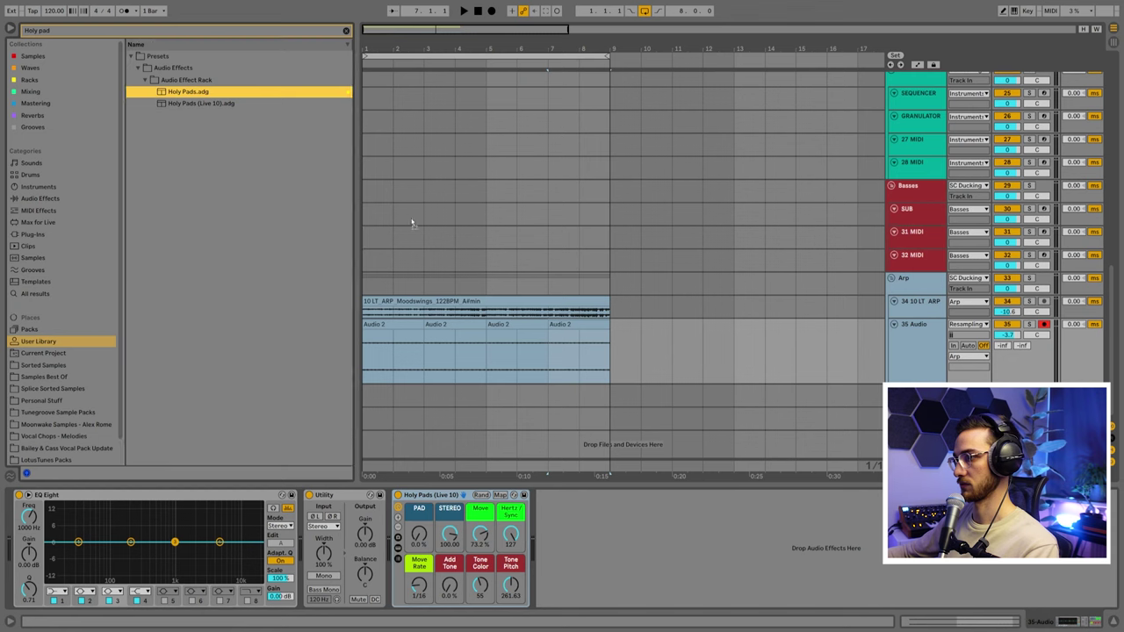
key(Return)
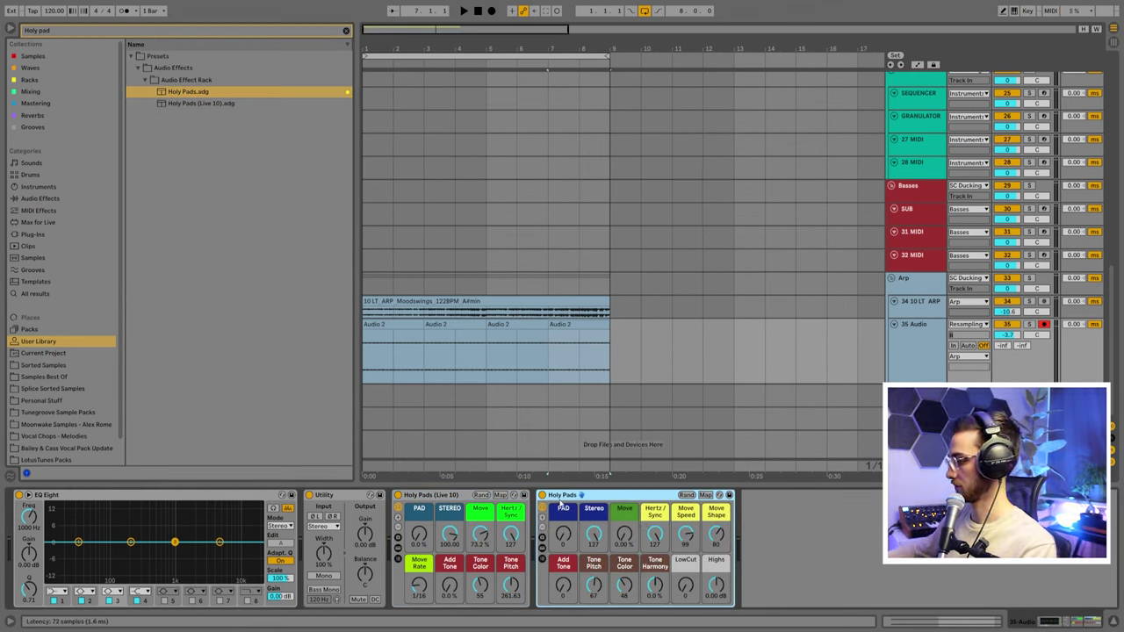
key(Delete)
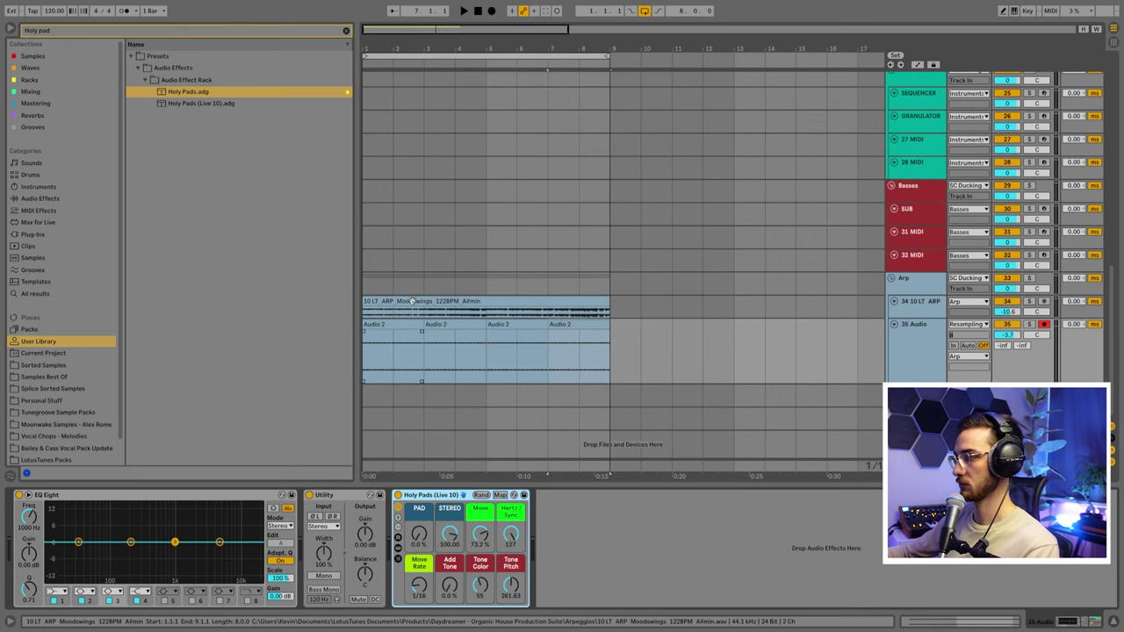
- Replace the Holy Pads rack on the 34 Moodswings track with the Holy Pads (Live 10) rack from the 35 Audio track
click(411, 301)
click(483, 357)
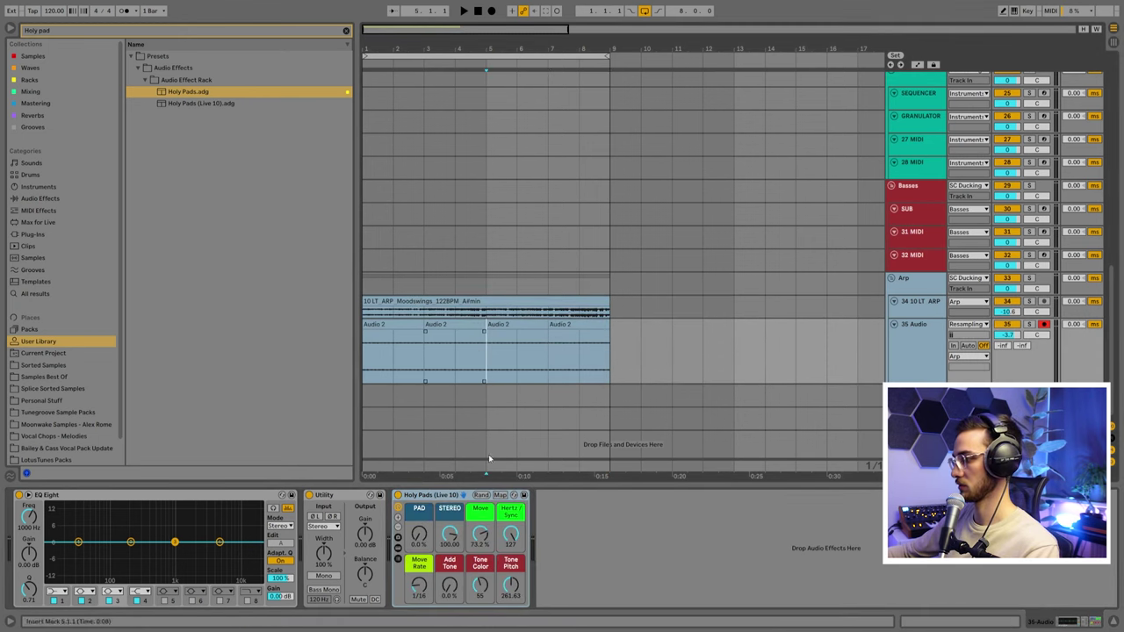
click(456, 494)
click(457, 301)
click(453, 510)
key(Delete)
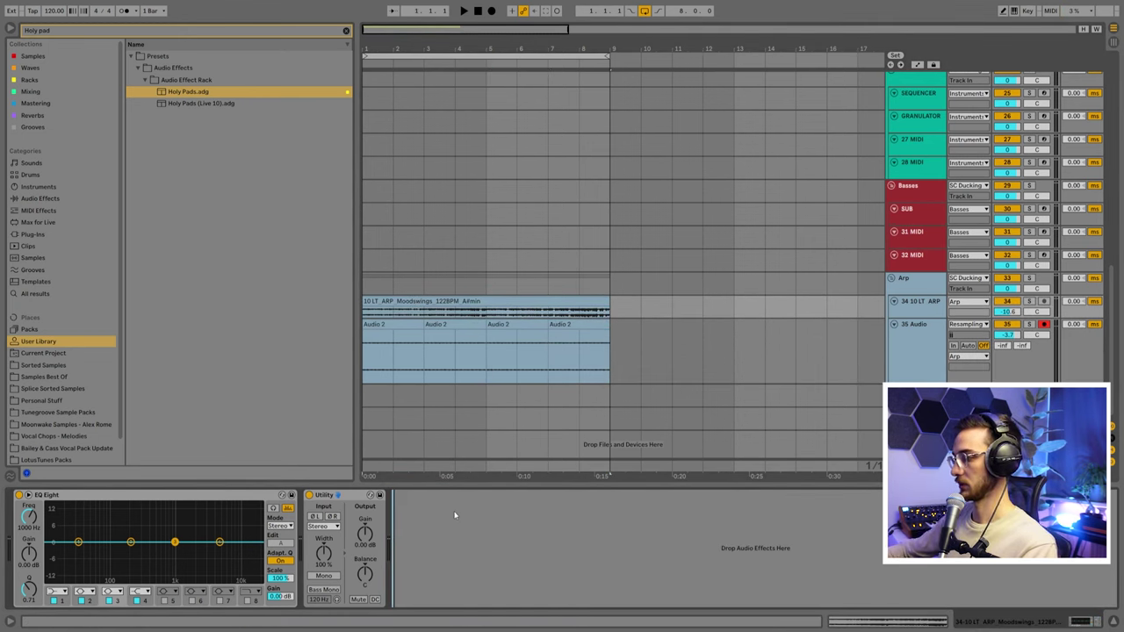
key(ctrl+z)
- Set the Live 10 rack's PAD to 100%, STEREO 106.77, Move 32.3%, Move Rate 1/4, Add Tone 41%, Tone Color 67 and Tone Pitch 188.57 during playback
key(space)
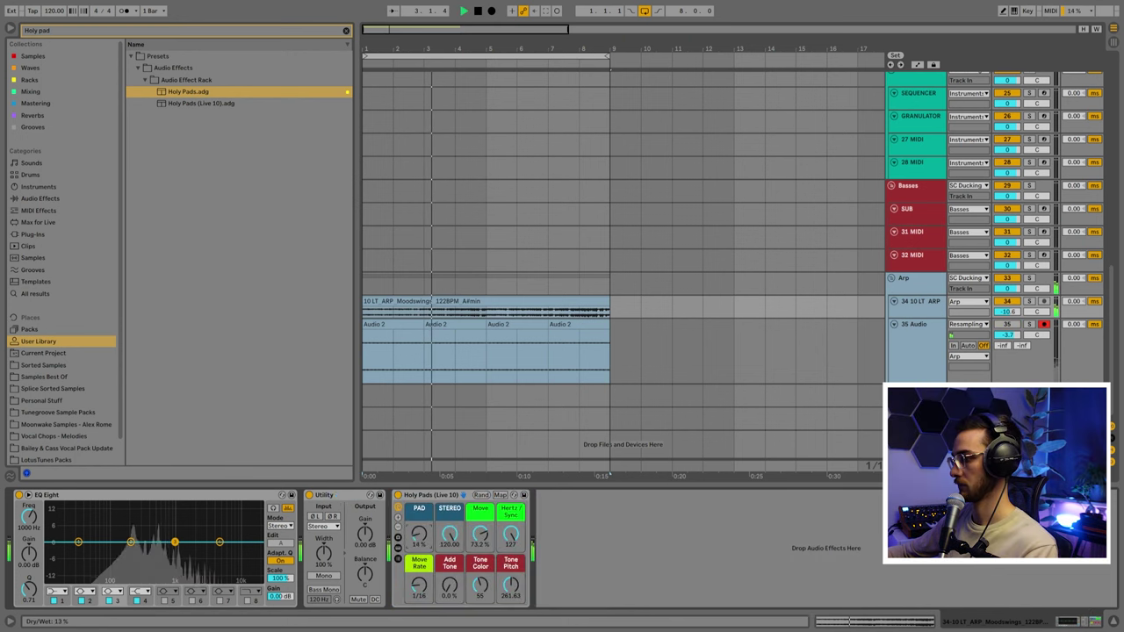
drag(418, 533, 418, 474)
drag(419, 588, 449, 549)
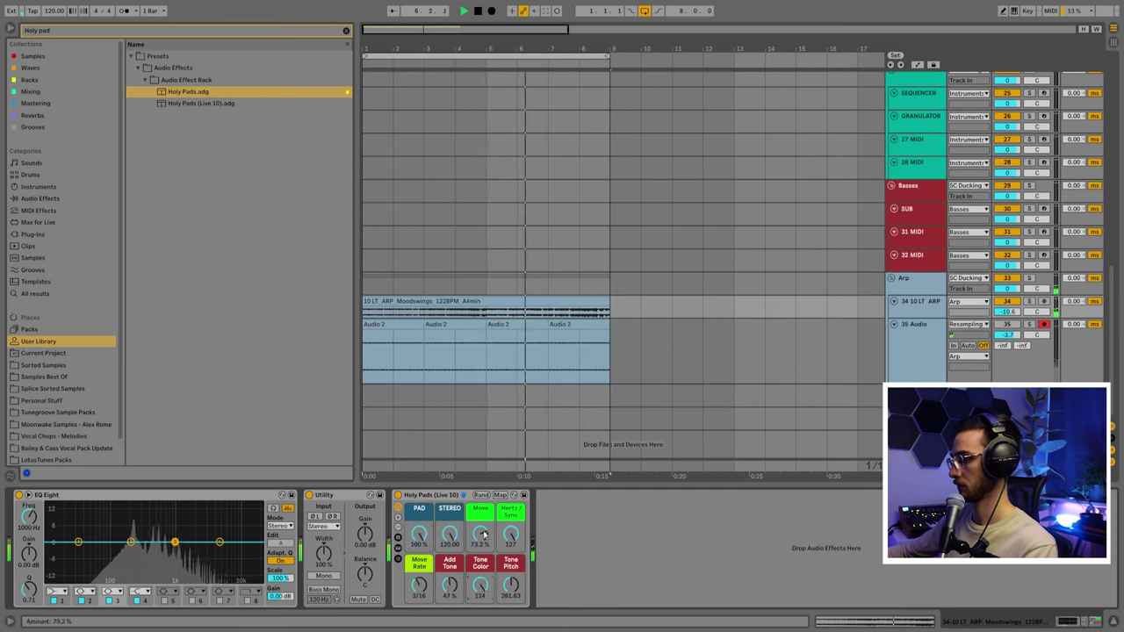
drag(511, 586, 511, 606)
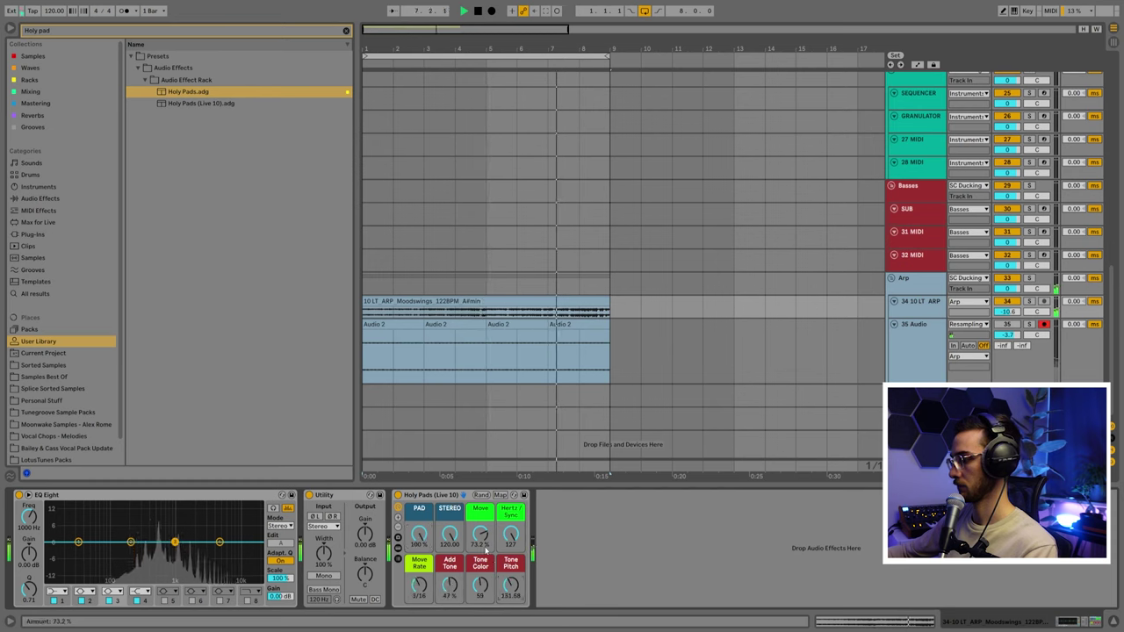
drag(487, 537, 487, 519)
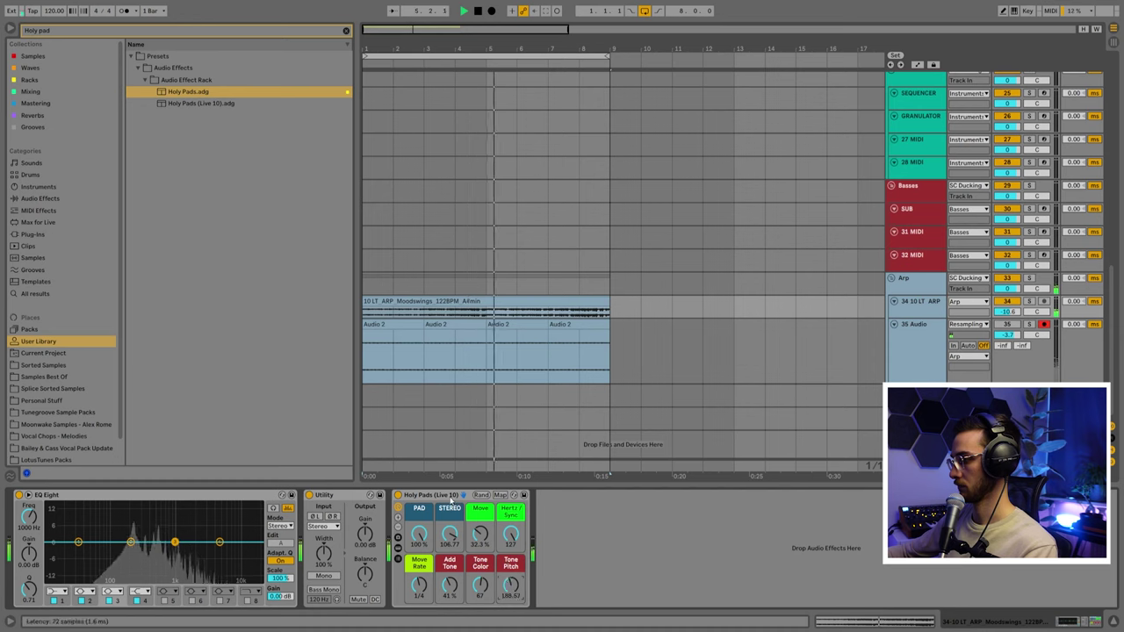
- Zero the pad and tone macros, restart playback, and set PAD to 100%, Add Tone 33%, Tone Color 80 and Tone Pitch 78.74 with more Move
key(space)
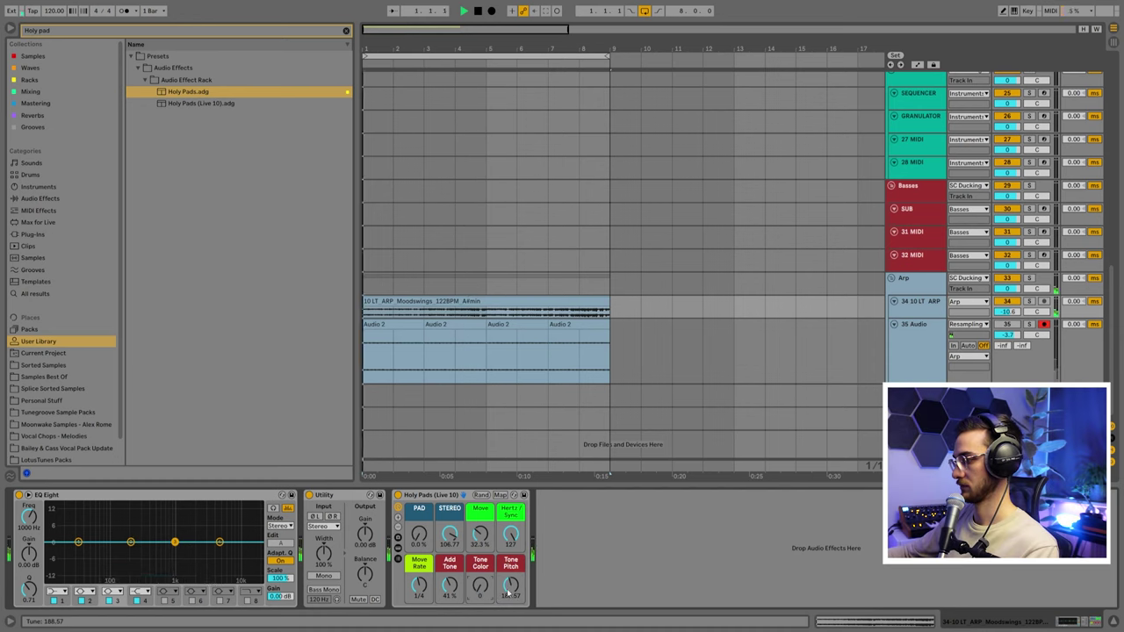
key(space)
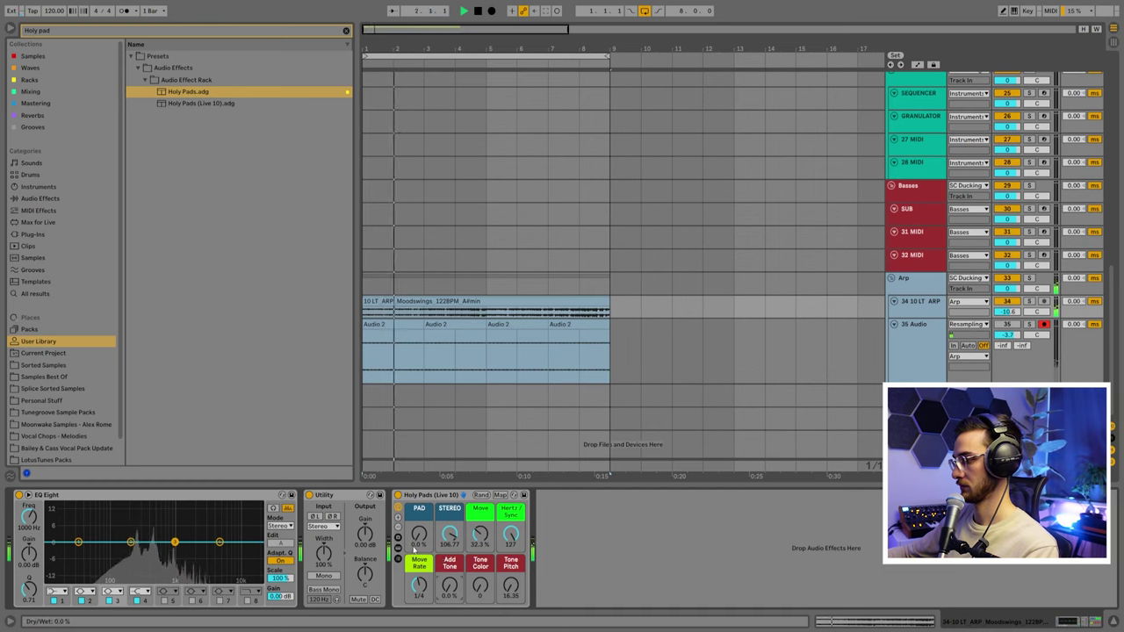
drag(415, 550, 414, 491)
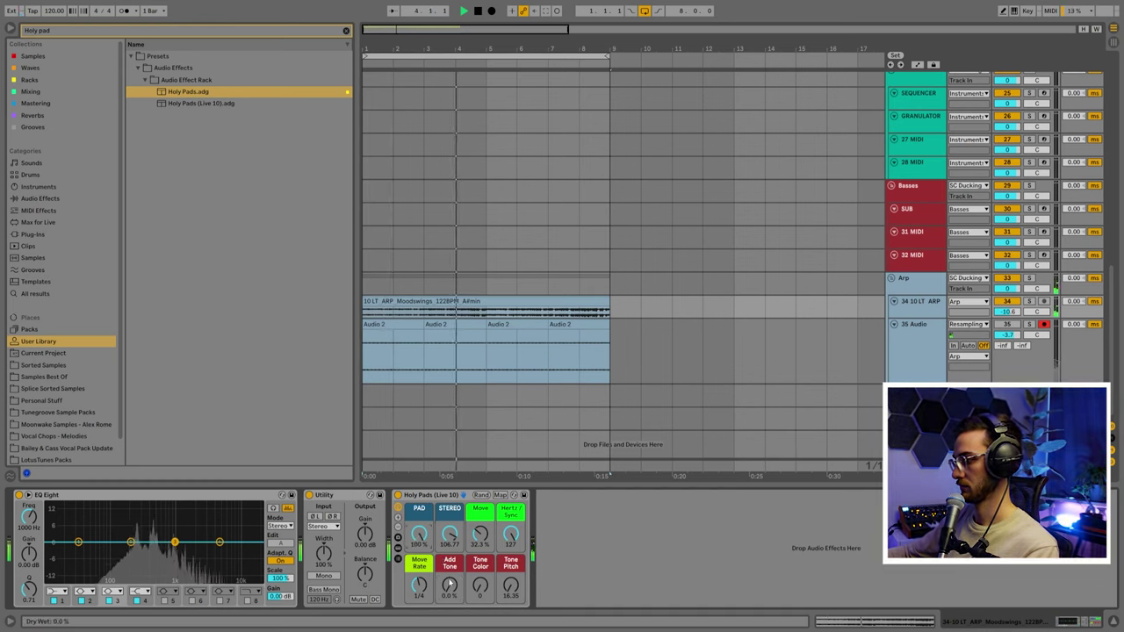
drag(449, 583, 449, 540)
drag(454, 587, 514, 552)
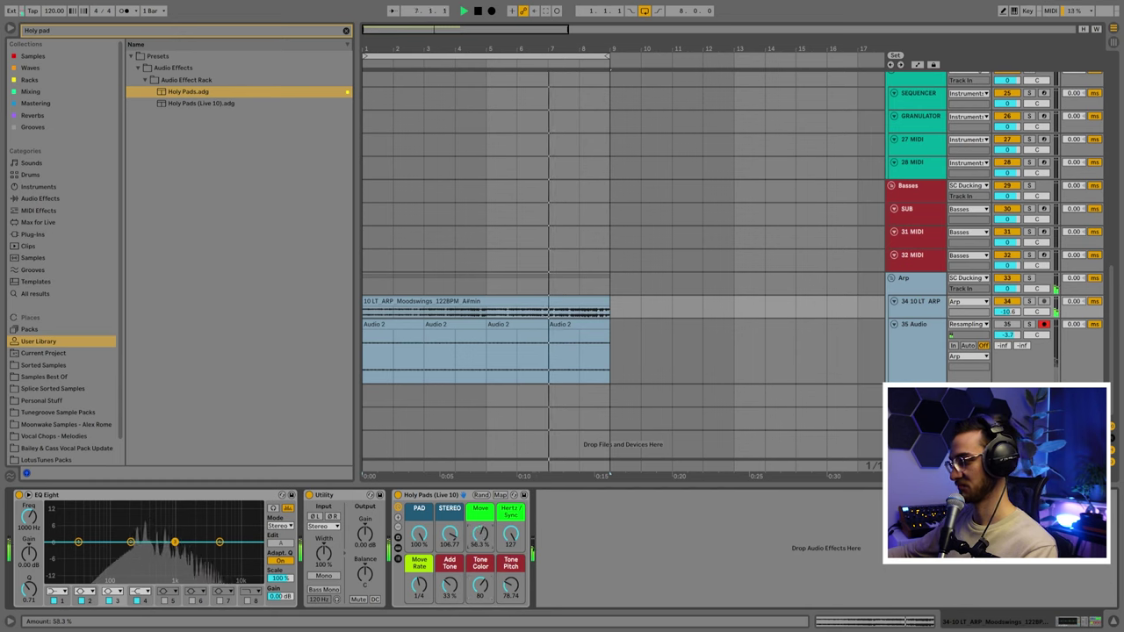
- Remove the Holy Pads (Live 10) rack from the 34 track and delete the arp clips on tracks 34 and 35
drag(481, 532, 481, 536)
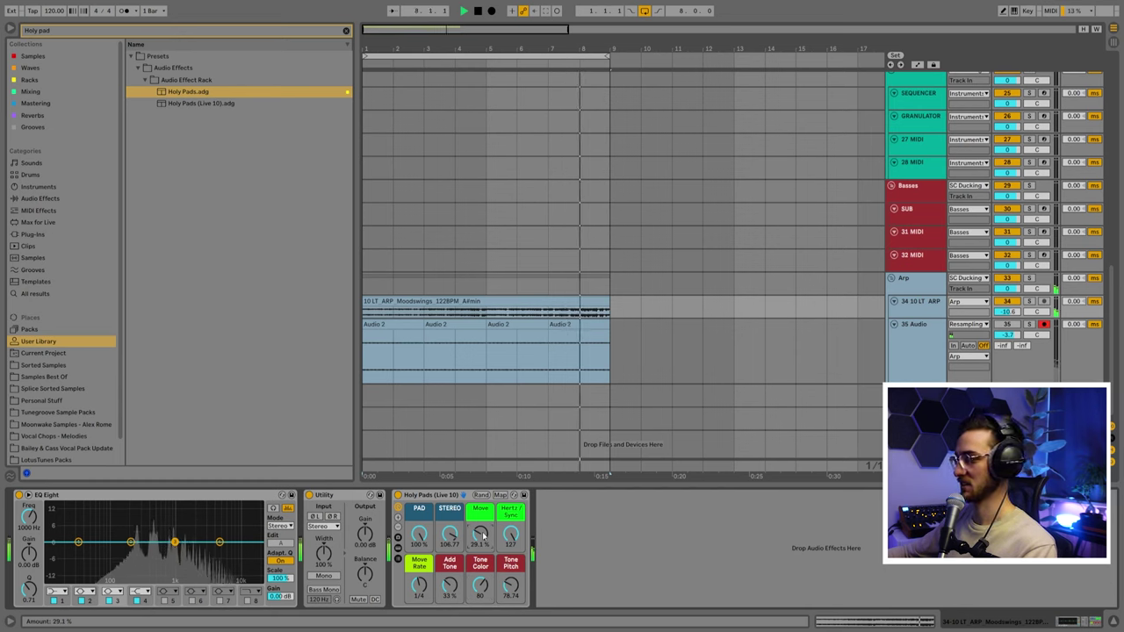
click(452, 496)
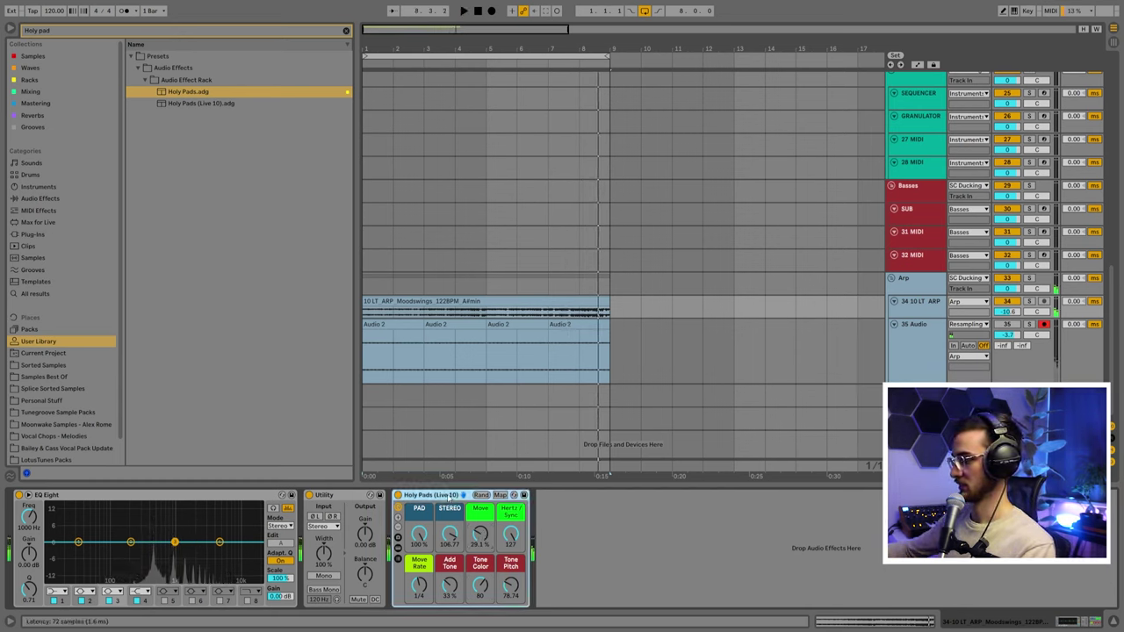
key(Delete)
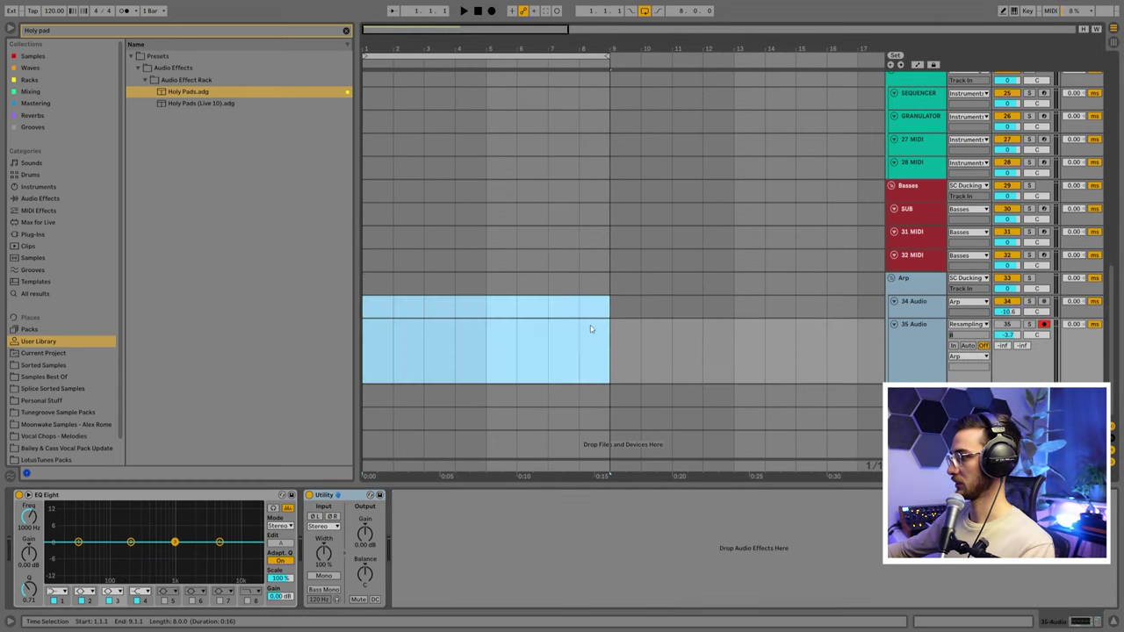
key(Delete)
scroll(911, 317, up, 2)
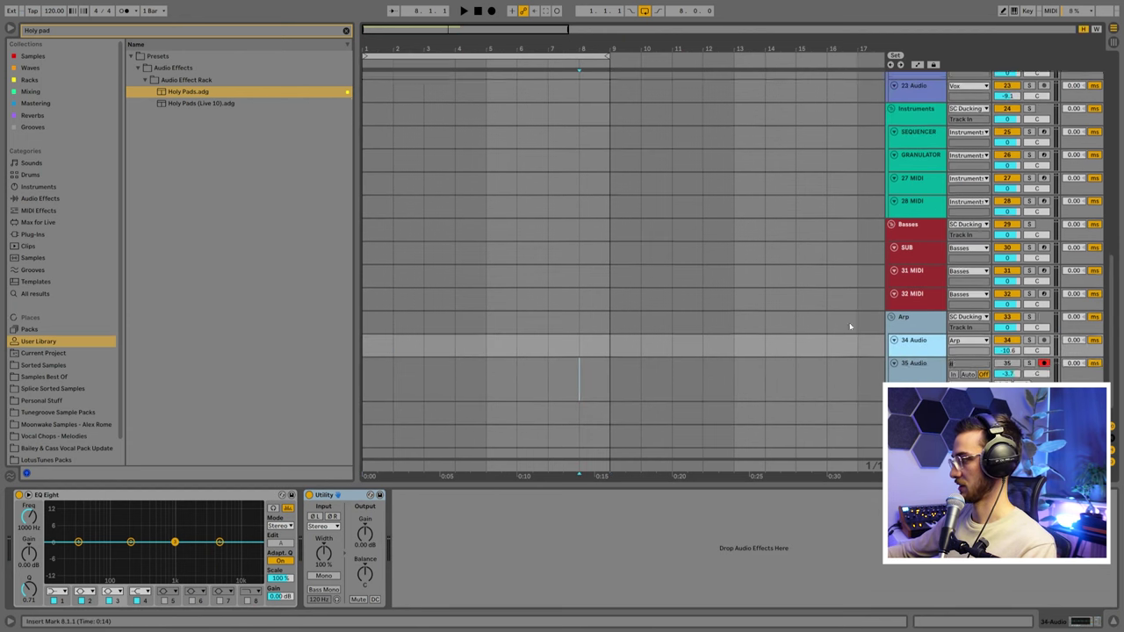
click(905, 301)
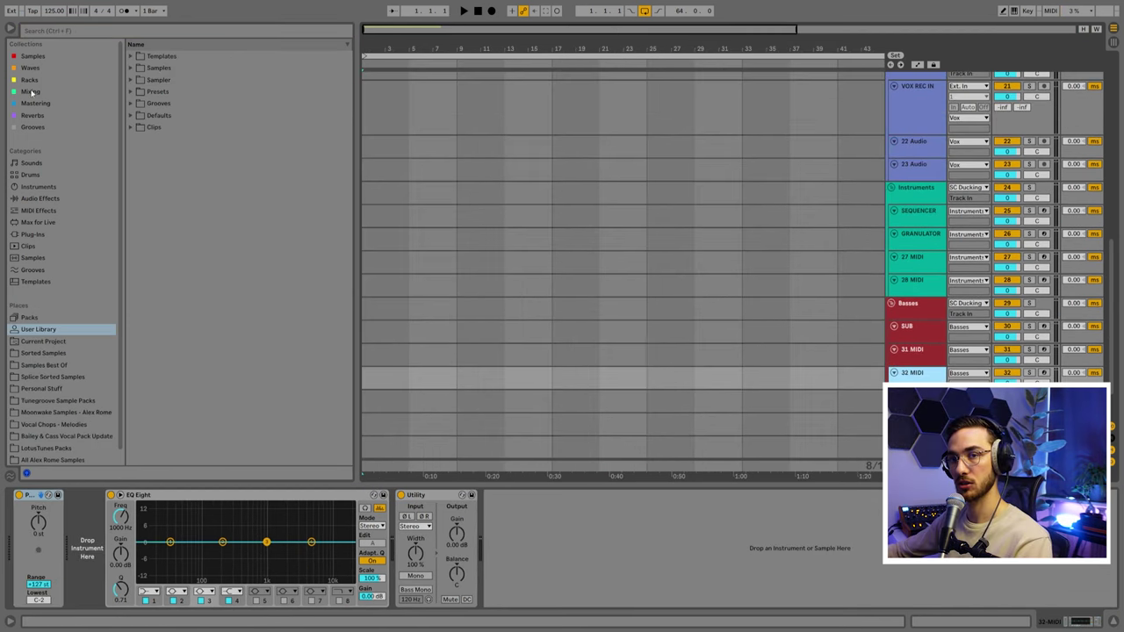
- Find the Diva synth among the plug-ins, load it onto the 32 MIDI track and close its window
click(57, 32)
text(diva)
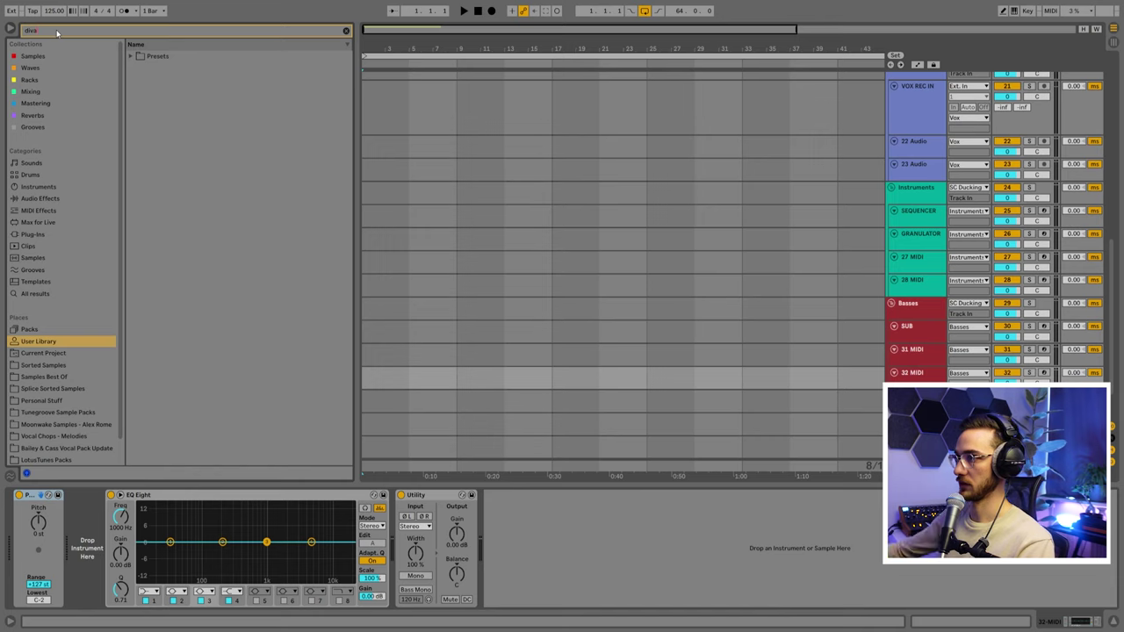
click(31, 91)
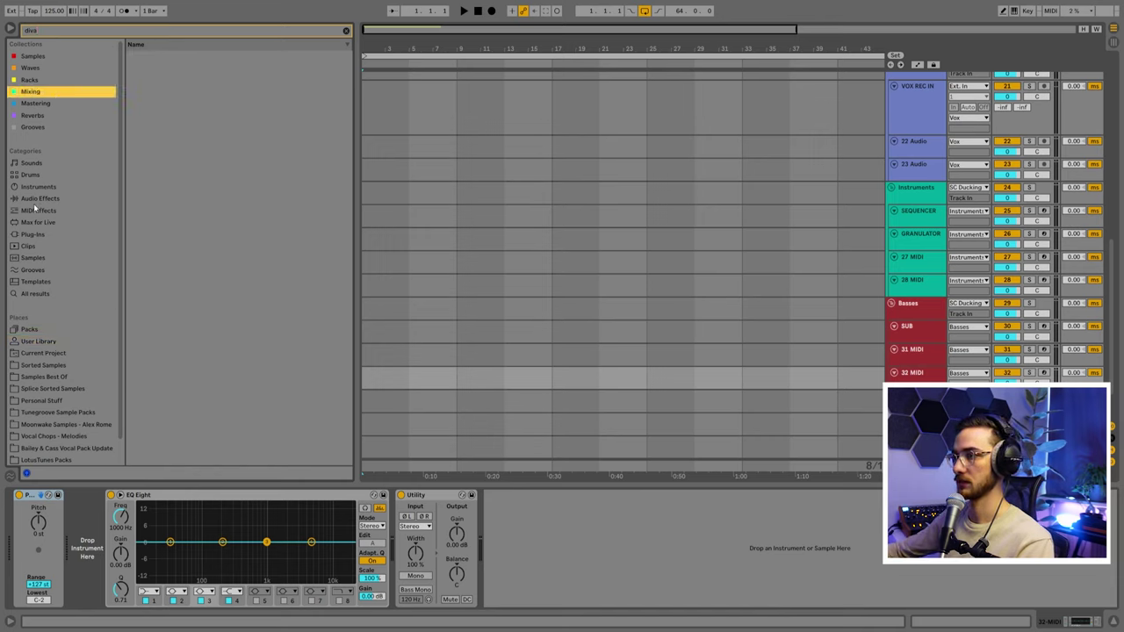
click(33, 234)
click(131, 56)
click(138, 68)
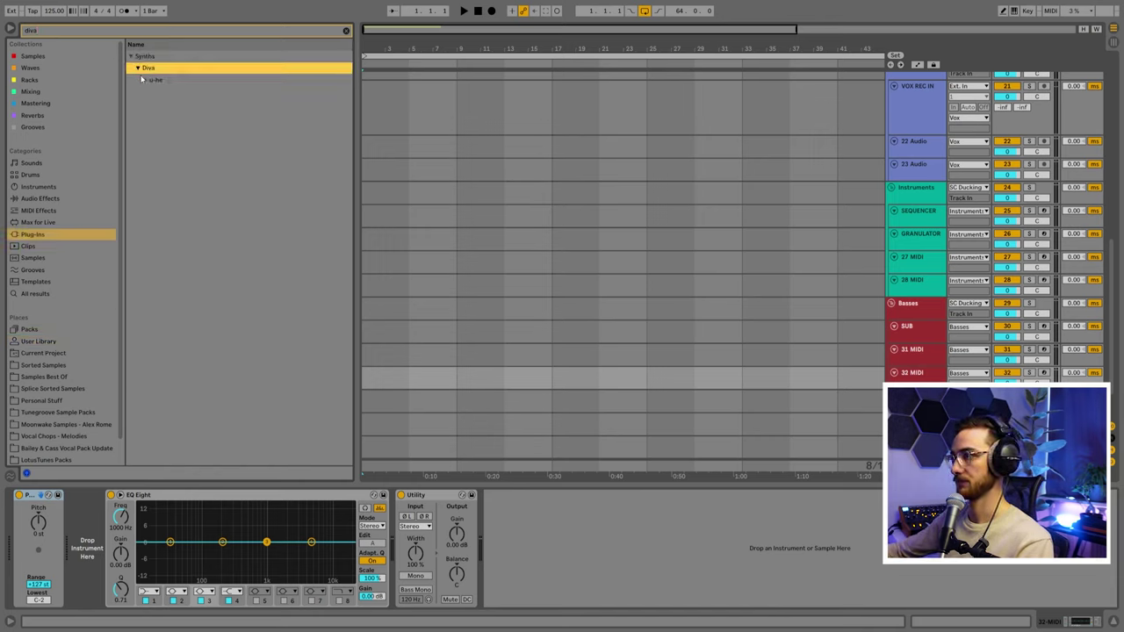
click(146, 80)
click(149, 94)
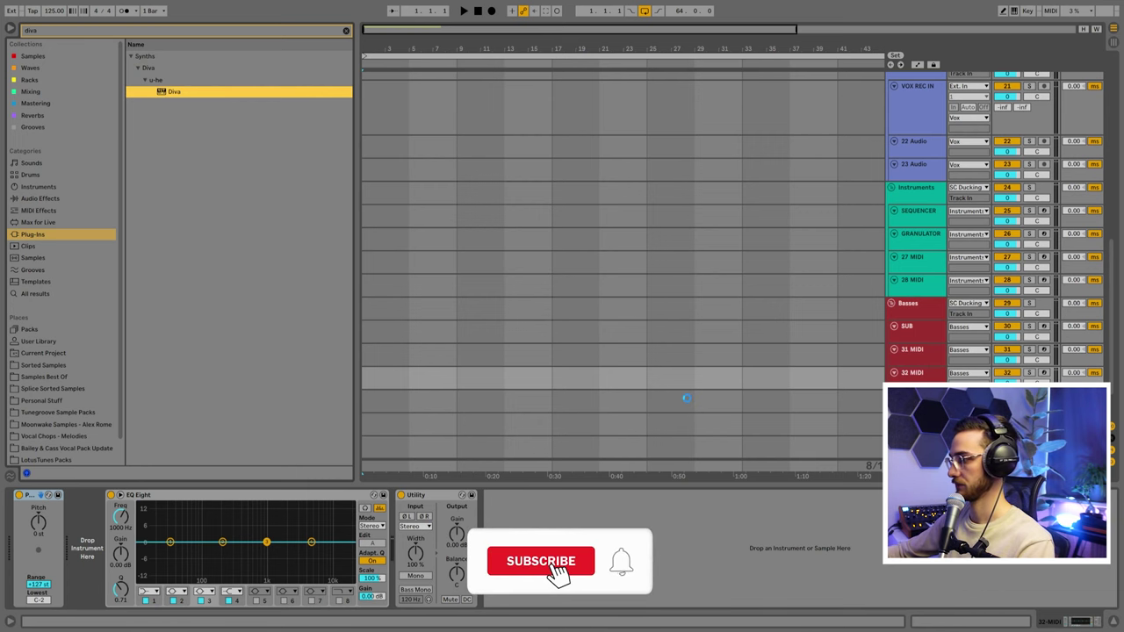
key(Return)
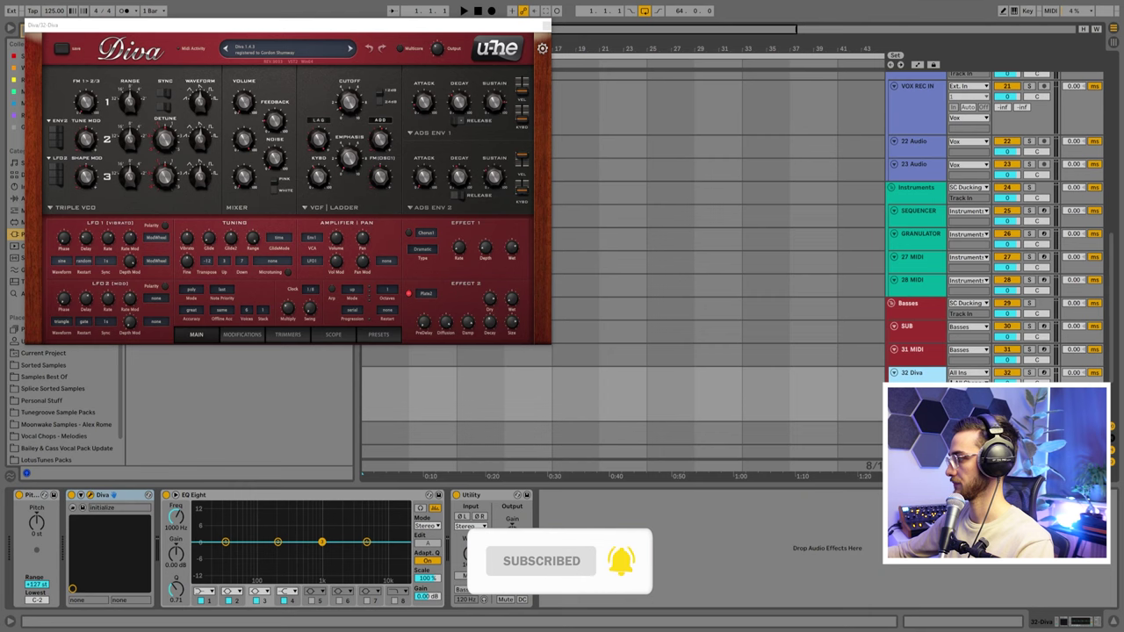
click(547, 26)
- Search the LotusTunes Packs folder for "holy pads" and load the Holy Pads (Live 11) rack on the 32 Diva track
text(holy pads)
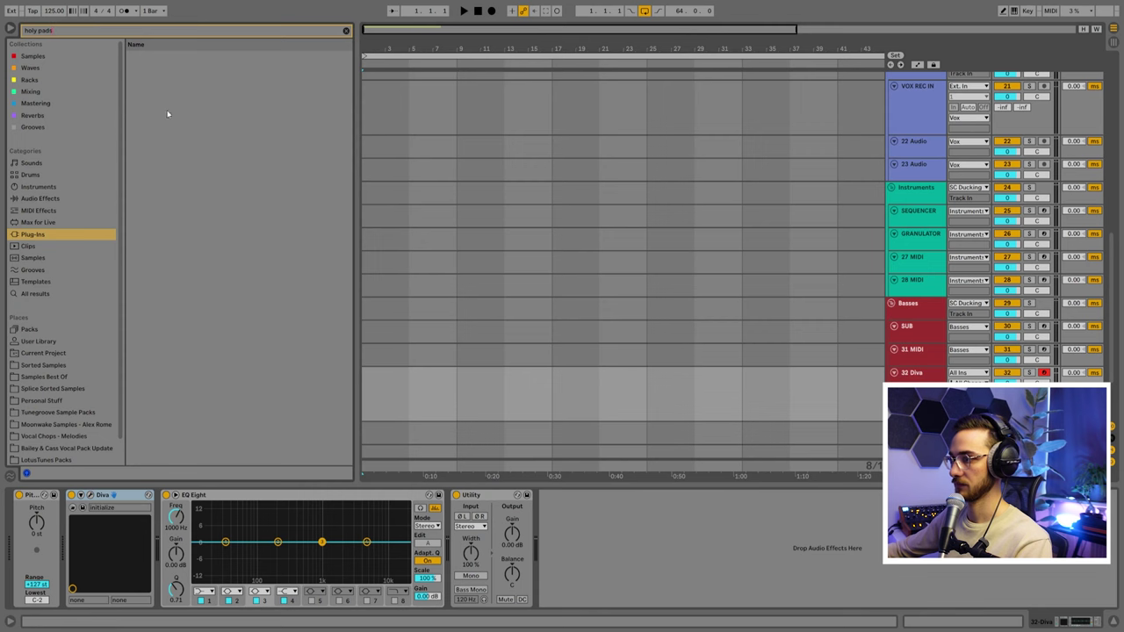
scroll(82, 399, down, 1)
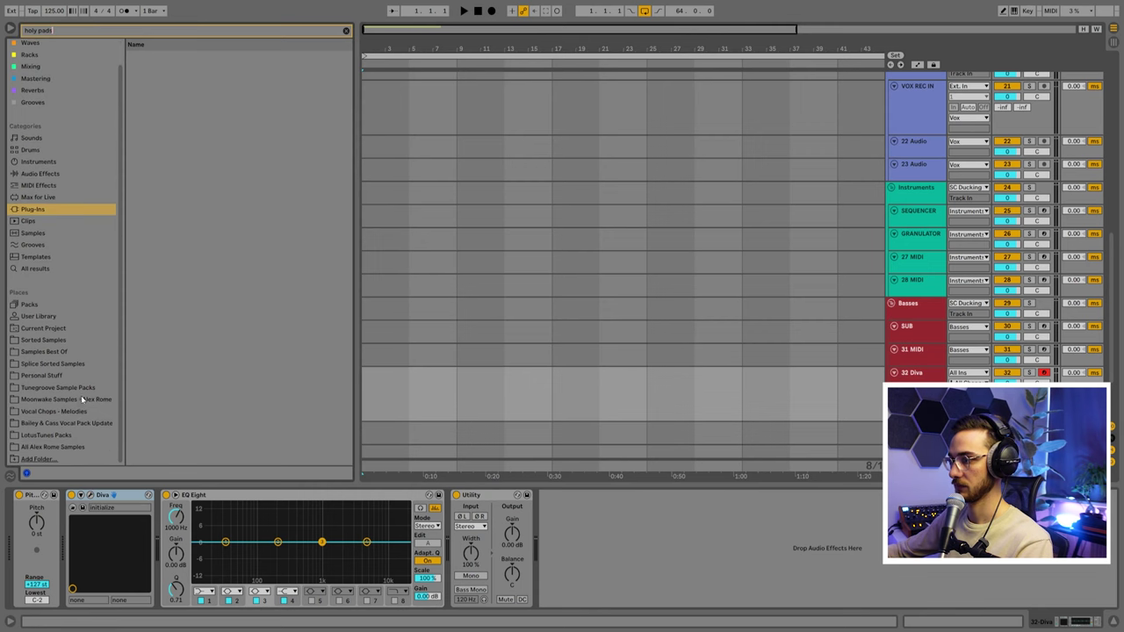
click(54, 436)
click(132, 56)
double_click(186, 79)
click(915, 374)
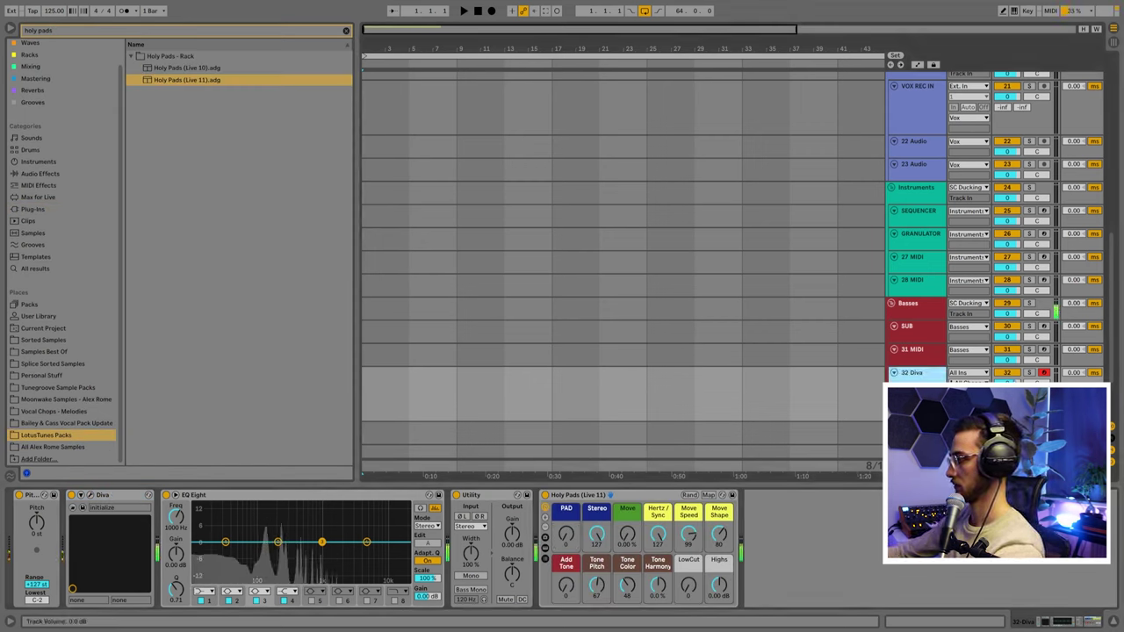
- Place the 05 Life After Fmin arp from the Daydreamer MIDI Extention pack on 32 Diva at bar 1, duplicate it and loop 16 bars
click(346, 32)
click(48, 448)
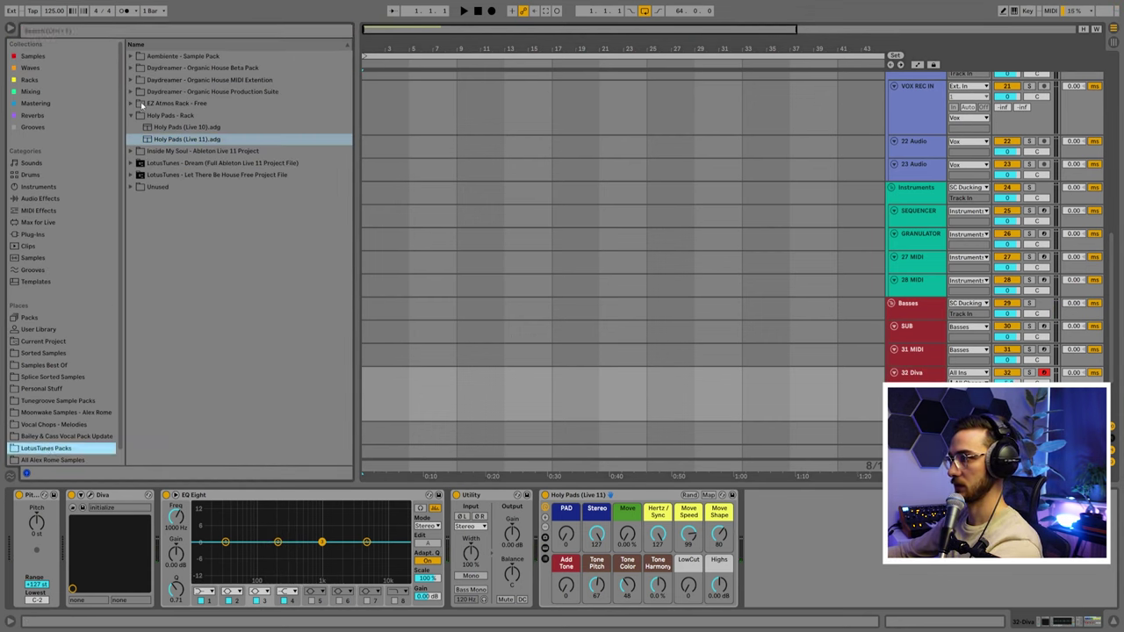
click(132, 80)
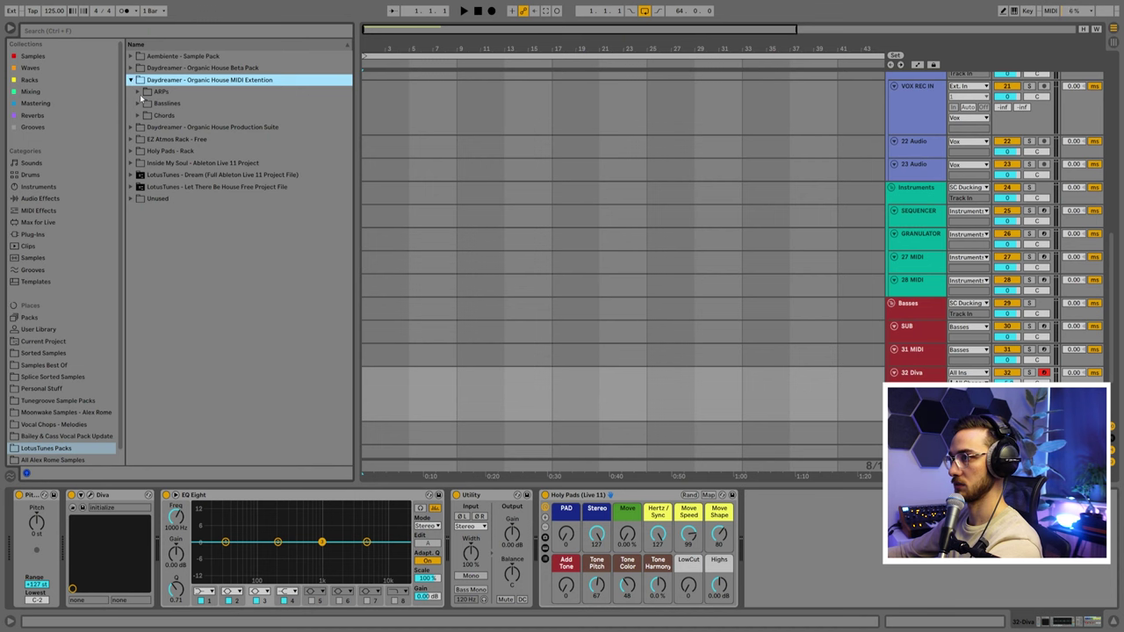
click(138, 92)
drag(219, 150, 401, 399)
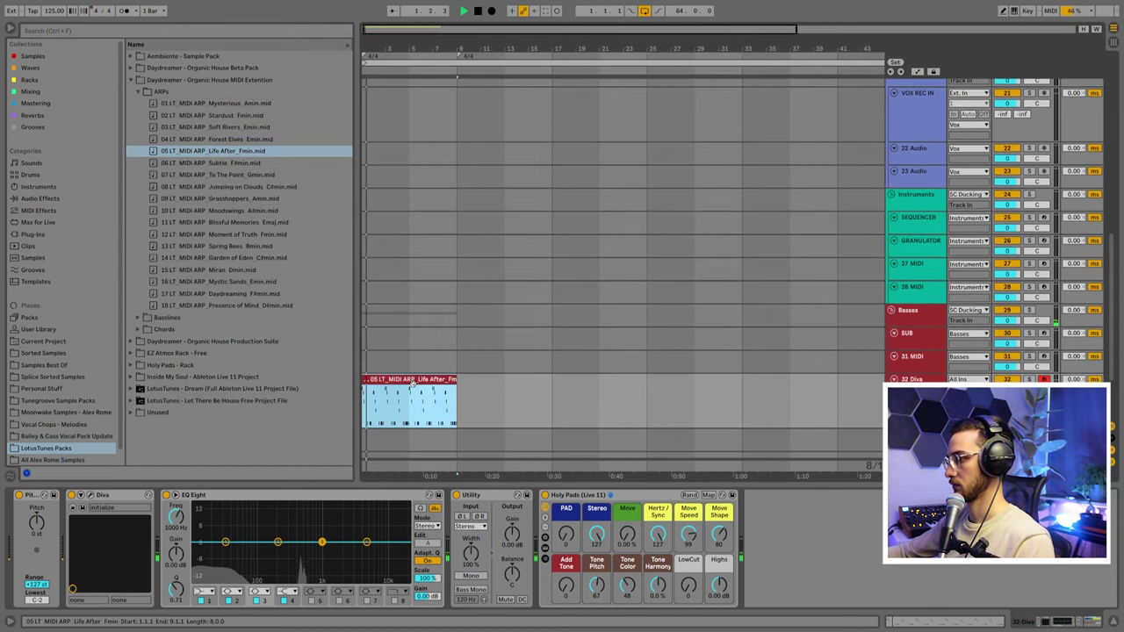
key(ctrl+d)
key(ctrl+a)
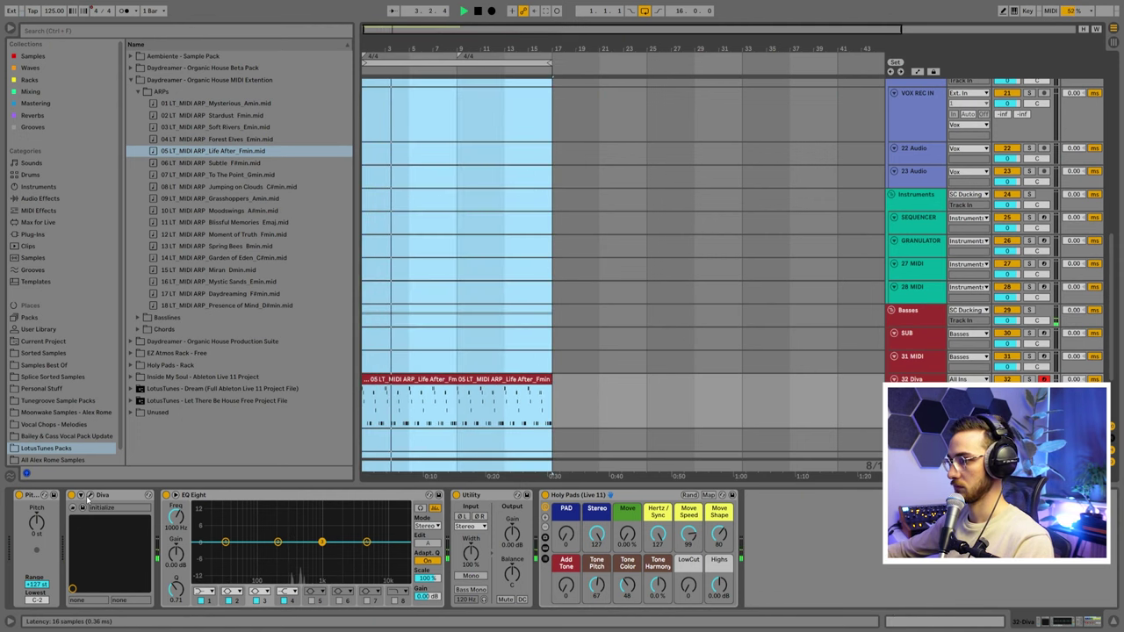
- In Diva, set the filter's first modulation source to Env2 and adjust its depth and the filter cutoff
click(91, 495)
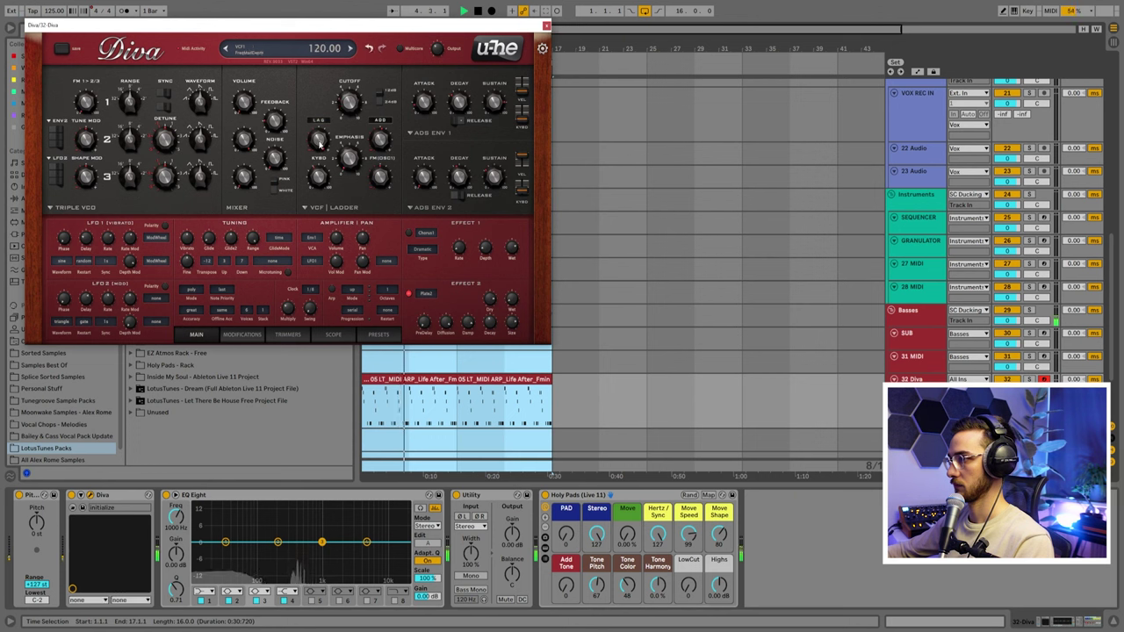
click(318, 121)
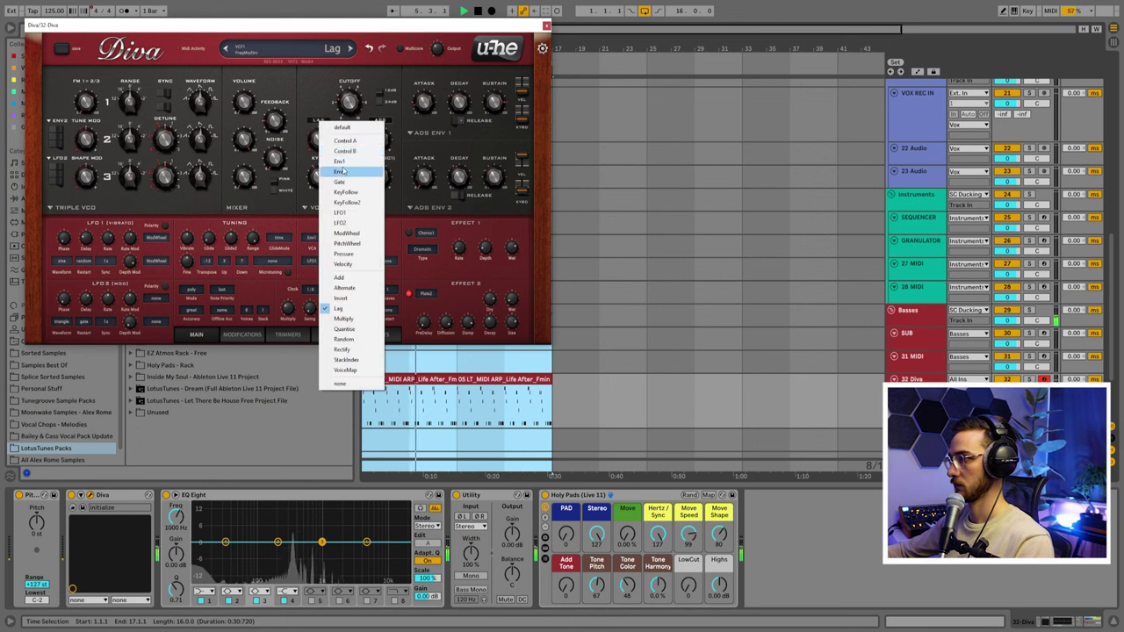
click(342, 169)
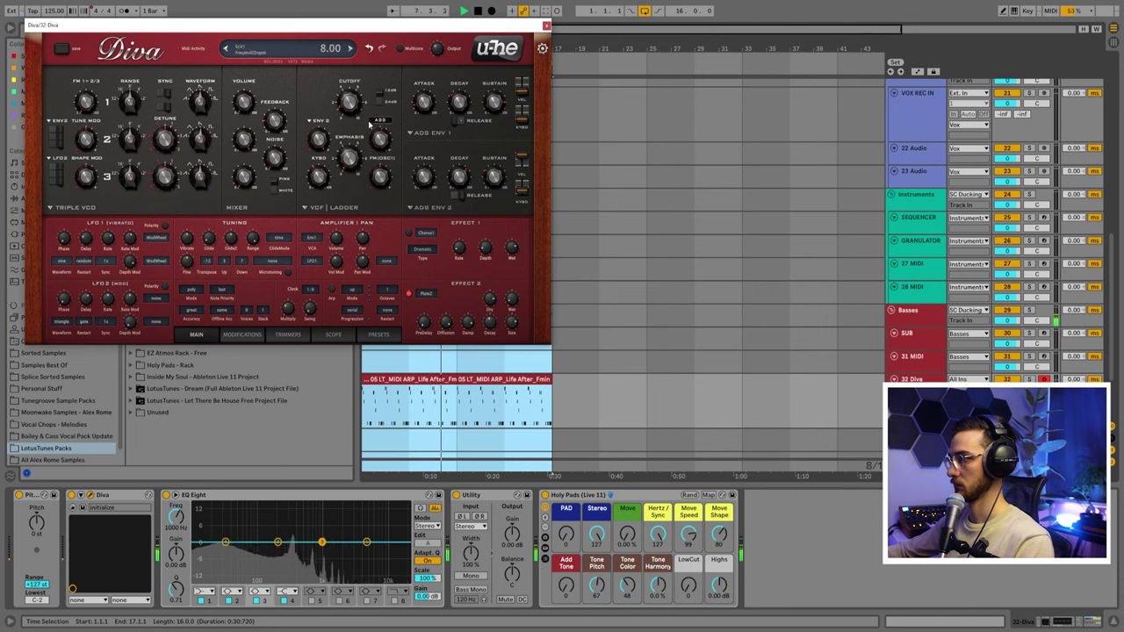
drag(321, 142, 321, 162)
drag(352, 101, 353, 87)
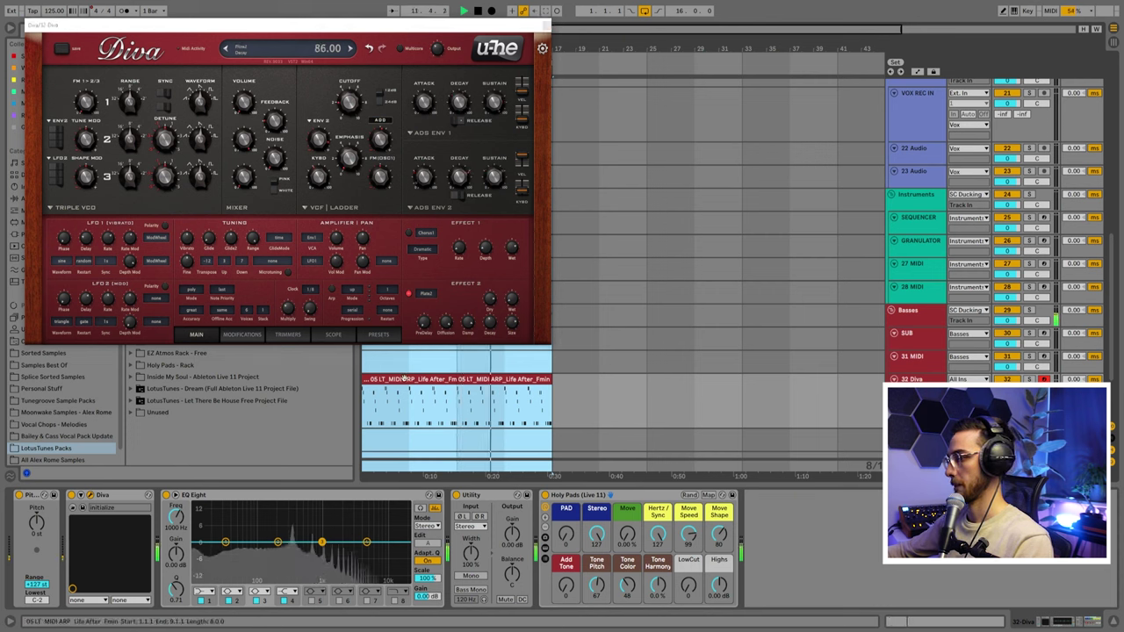
- Restart playback of the arp clips and raise the Holy Pads rack's PAD macro to 127
click(430, 378)
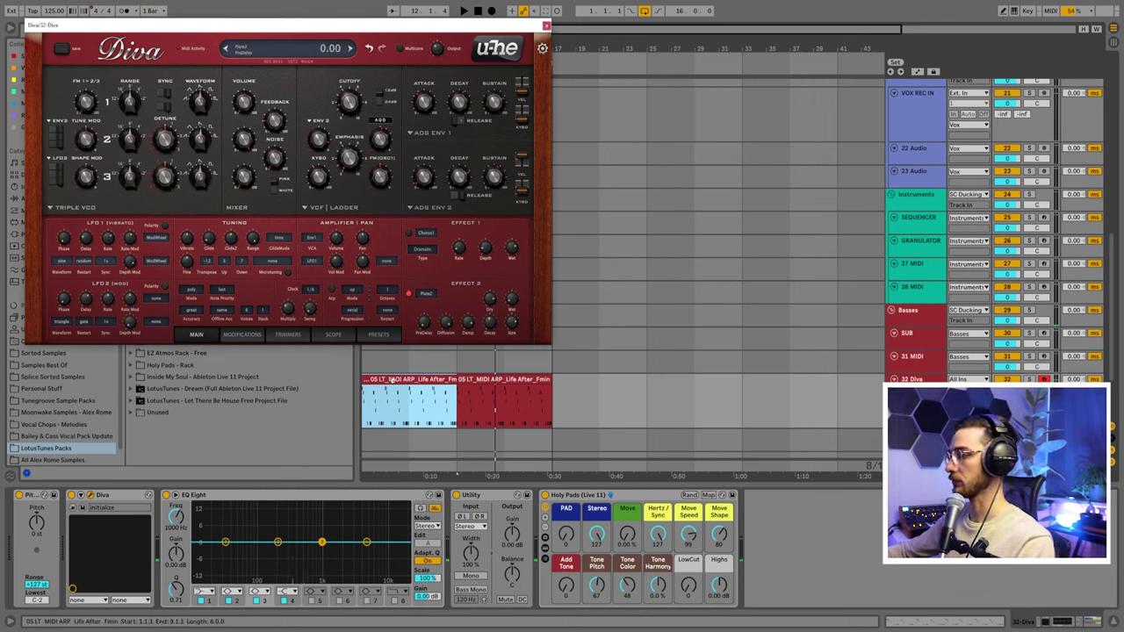
key(space)
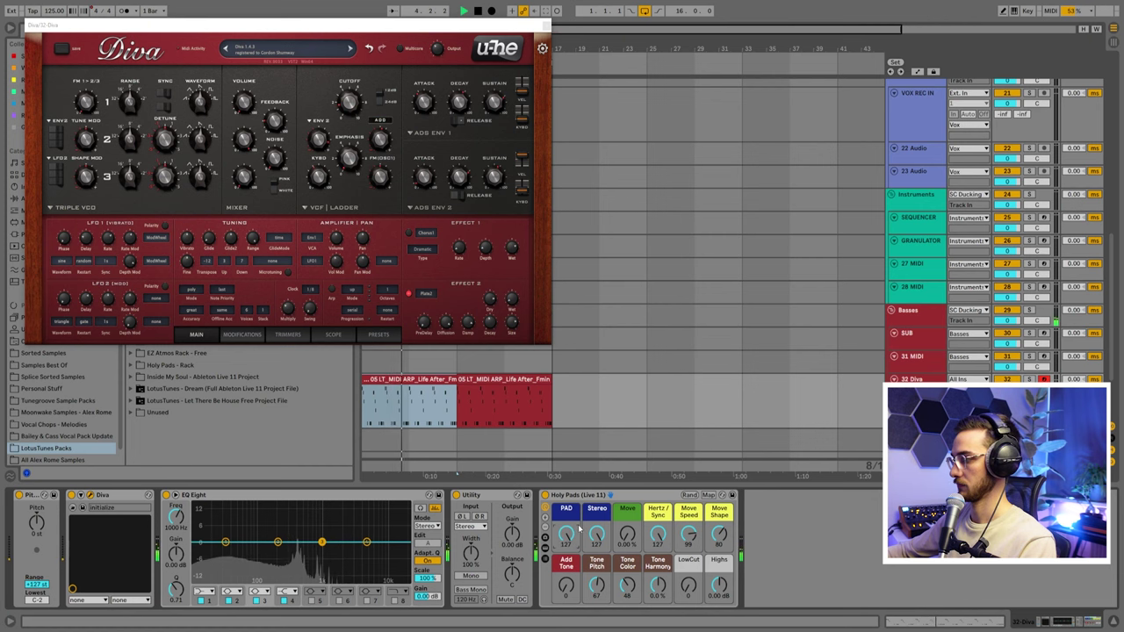
click(510, 379)
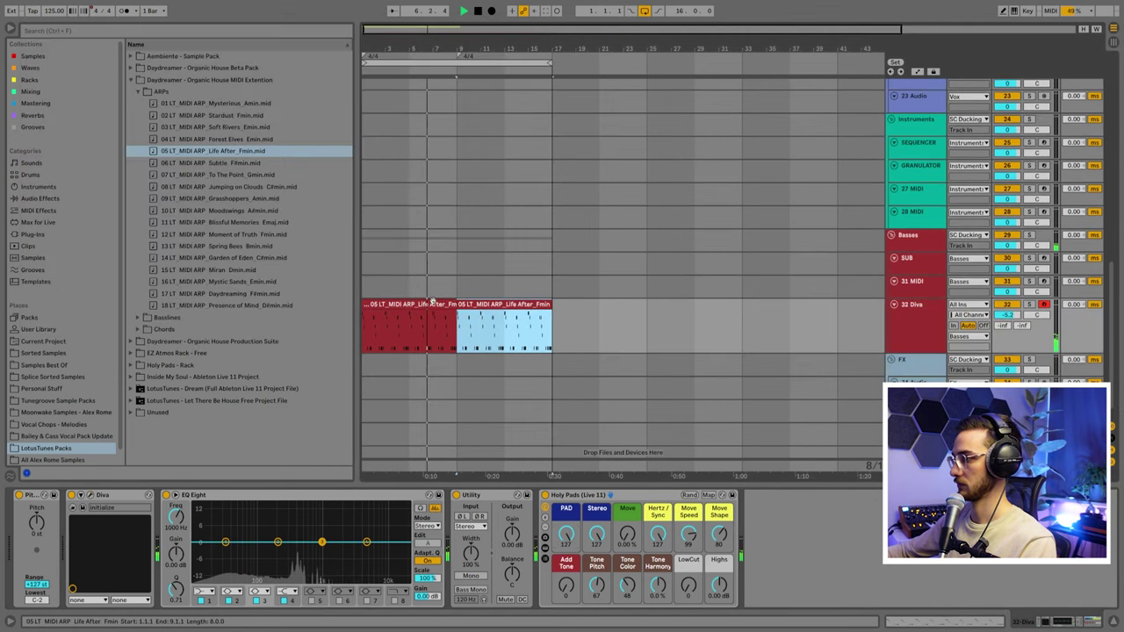
click(432, 303)
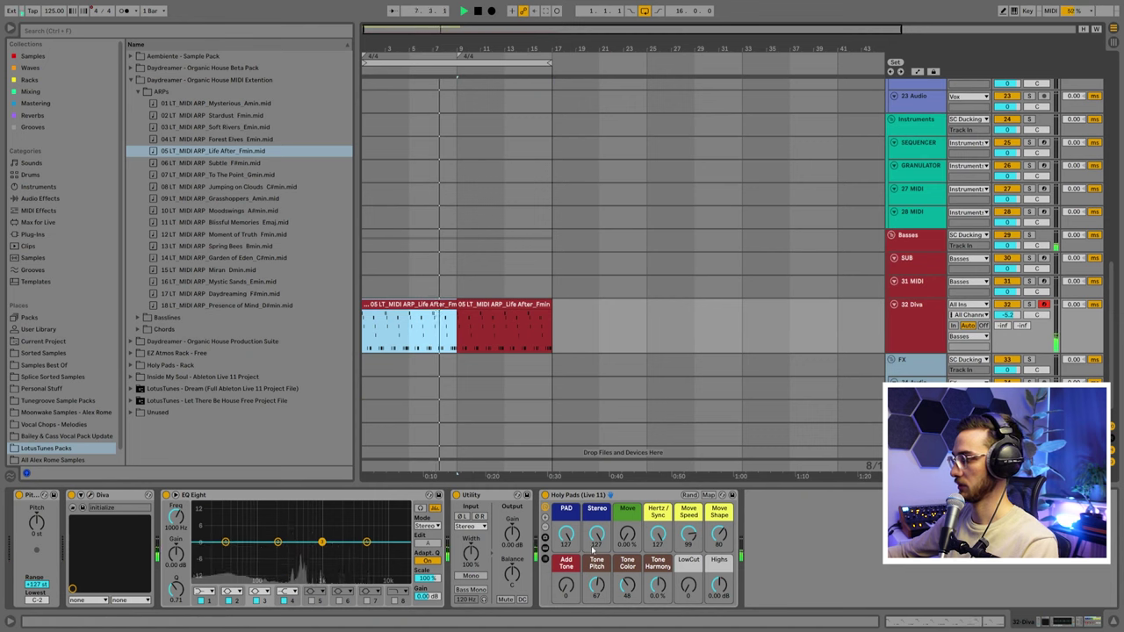
- Set Add Tone 35, Tone Pitch 53, Tone Color 92, LowCut 46, Highs -3.23 dB, Move 25.2%, Move Speed 90 and Move Shape 120
click(568, 585)
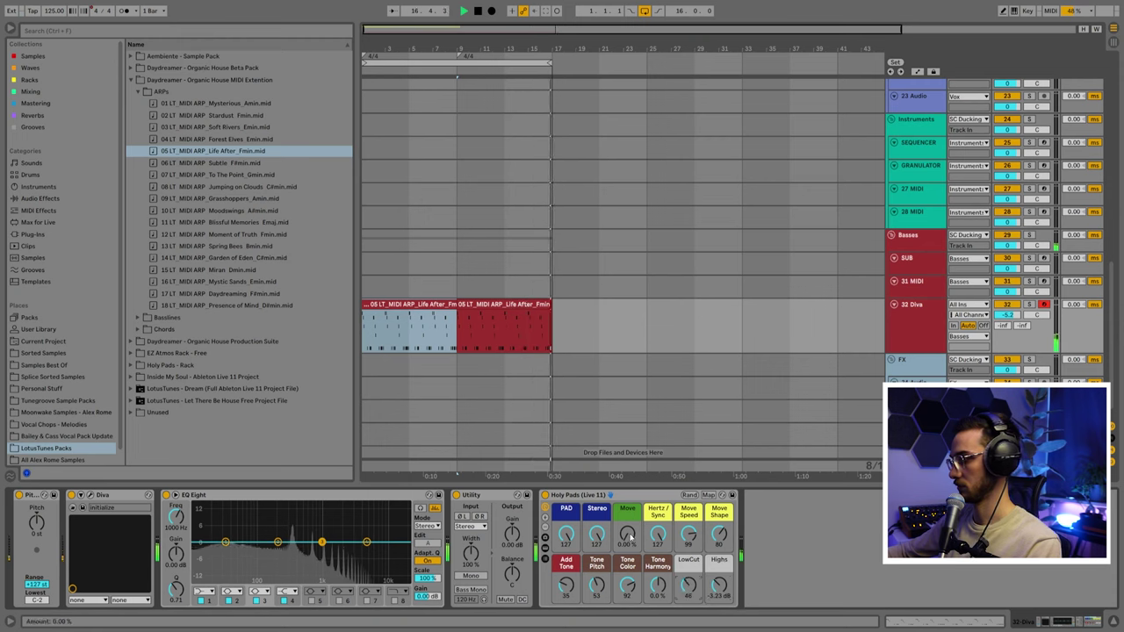
drag(629, 537, 629, 496)
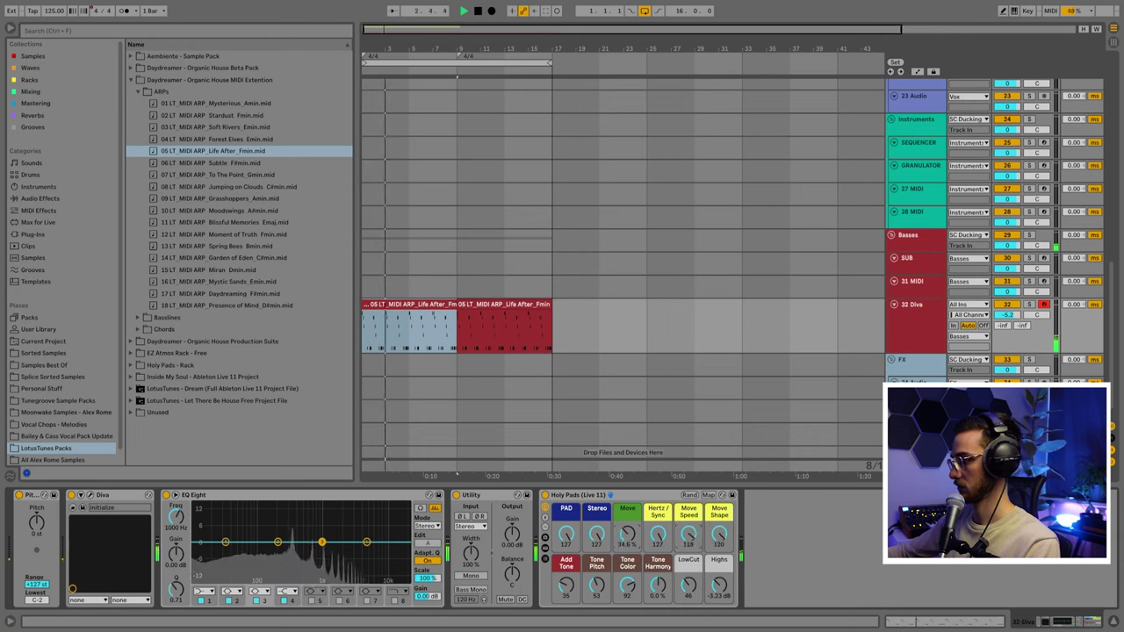
drag(626, 534, 627, 504)
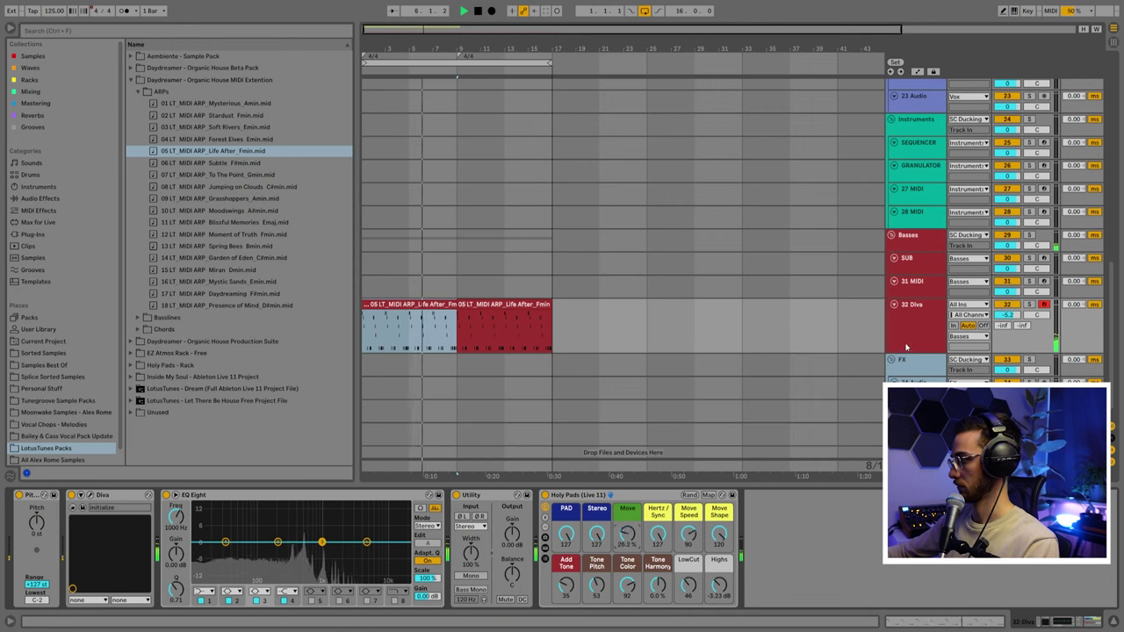
- Insert an audio track below 32 Diva and set its input to Resampling
click(903, 336)
key(ctrl+t)
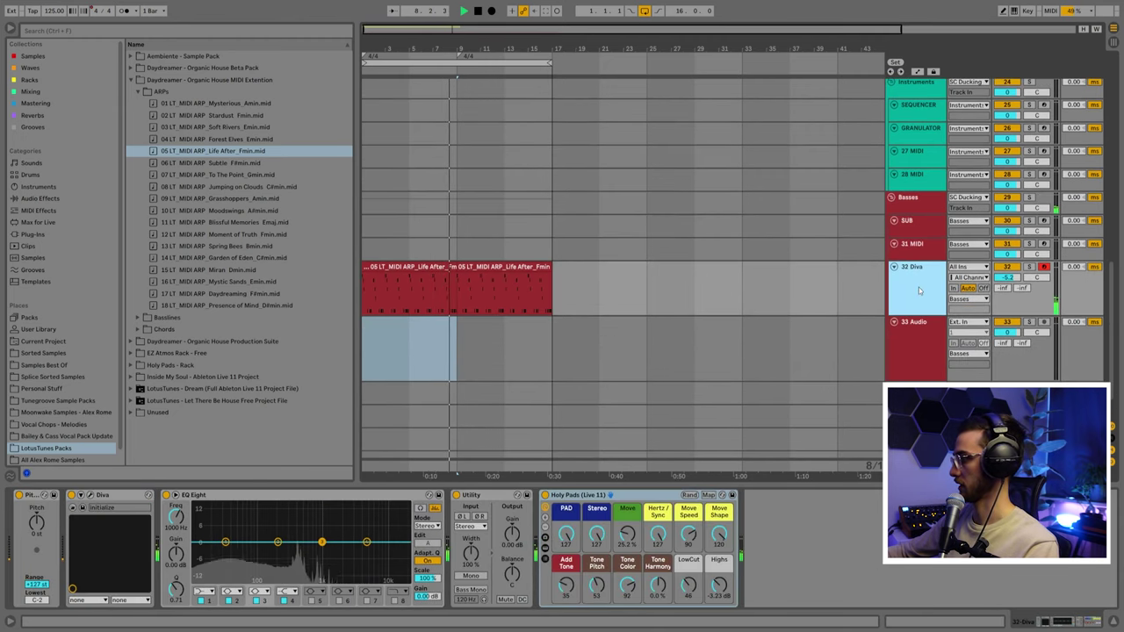
click(968, 321)
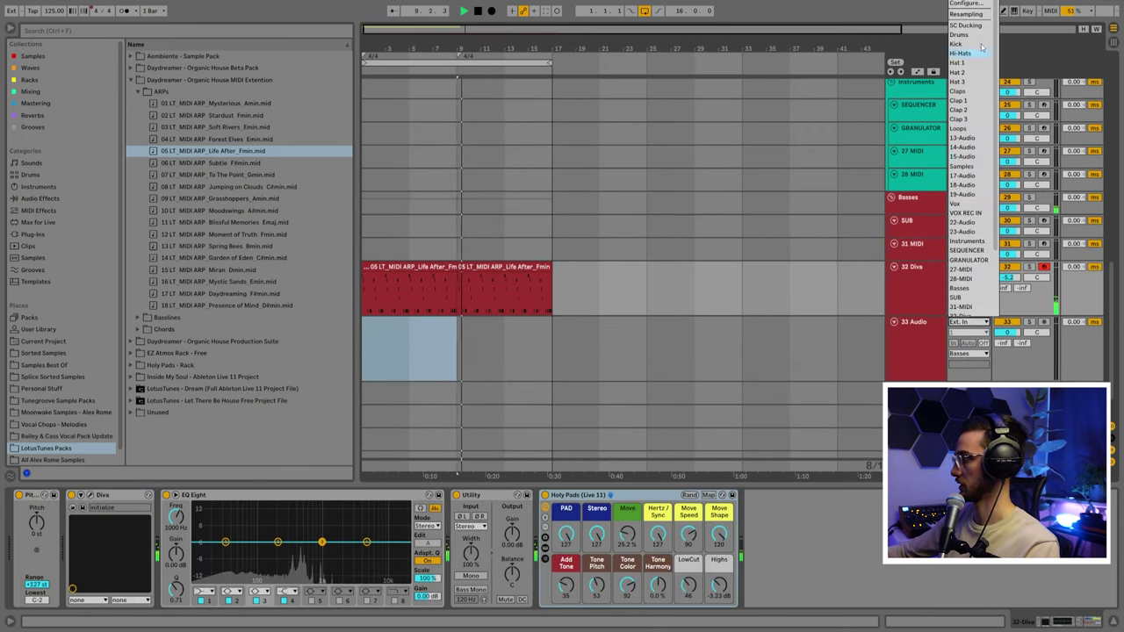
click(965, 14)
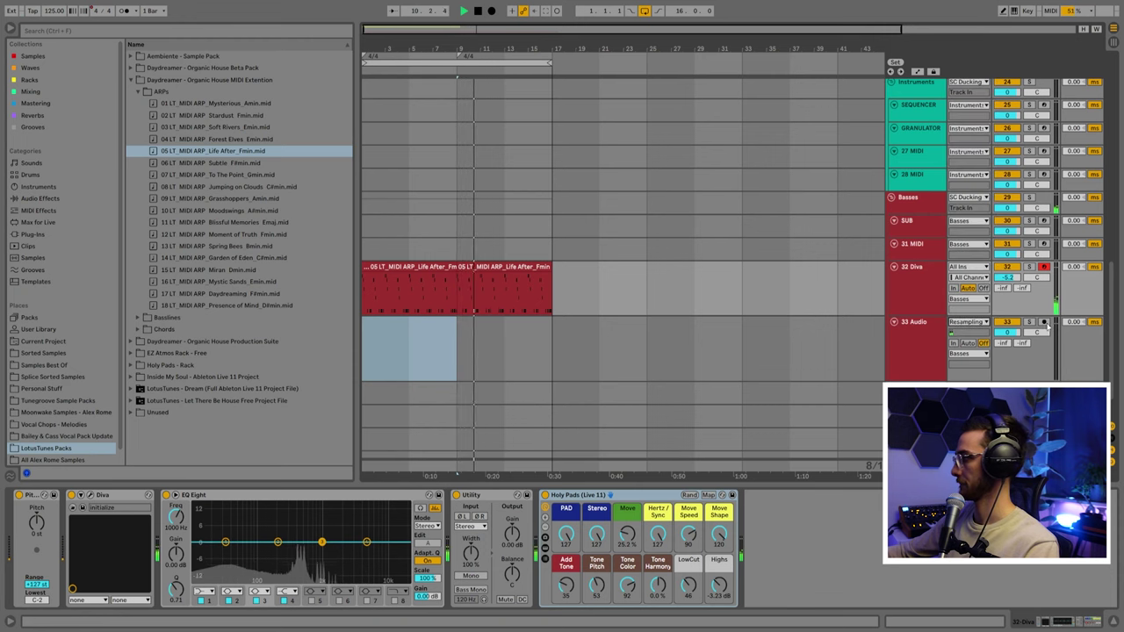
- Arm the 33 Audio track and record the Diva pad from about bar 11 to bar 15
key(F9)
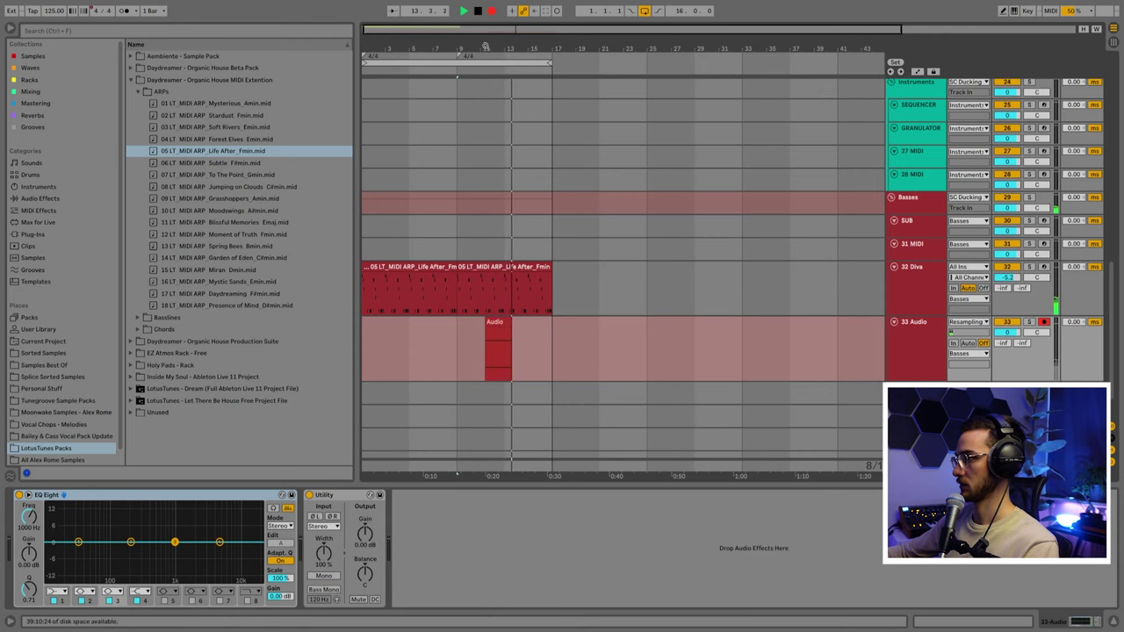
drag(484, 45, 524, 45)
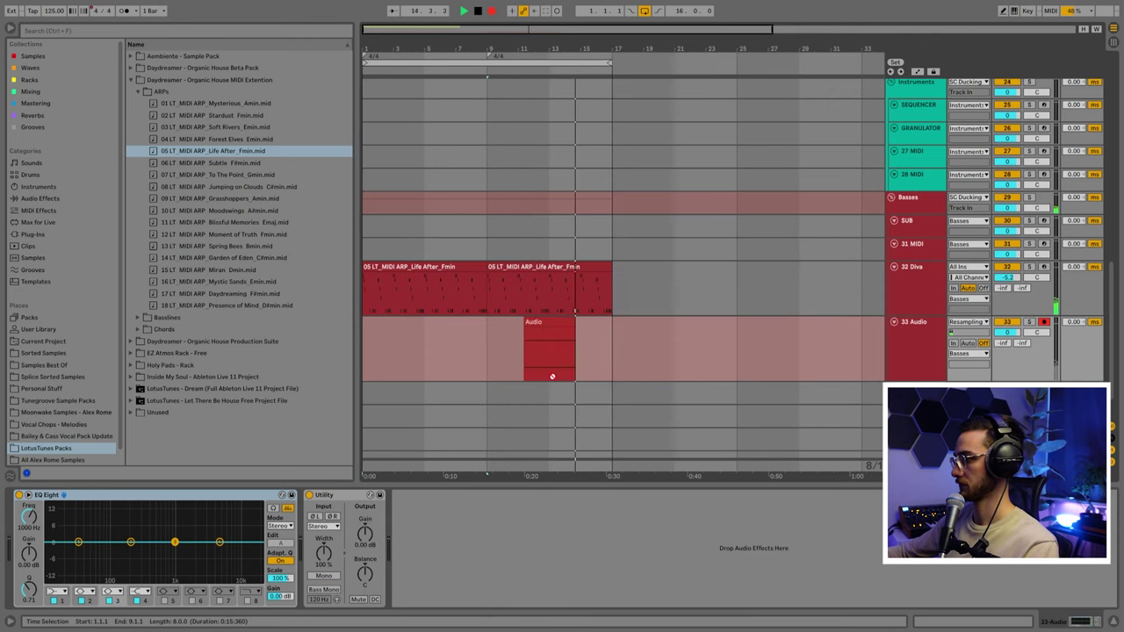
key(F9)
- Set the arrangement grid to 1 Bar and copy bar 13 of the recorded pad clip to bar 1 of the 33 Audio track
right_click(555, 391)
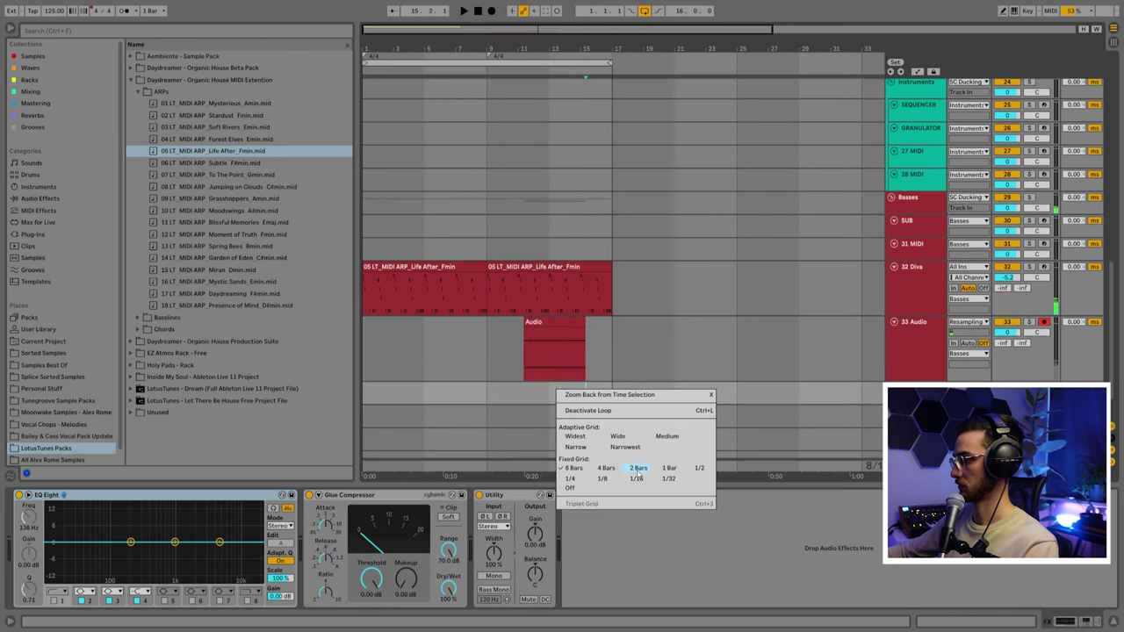
click(664, 470)
drag(552, 361, 564, 361)
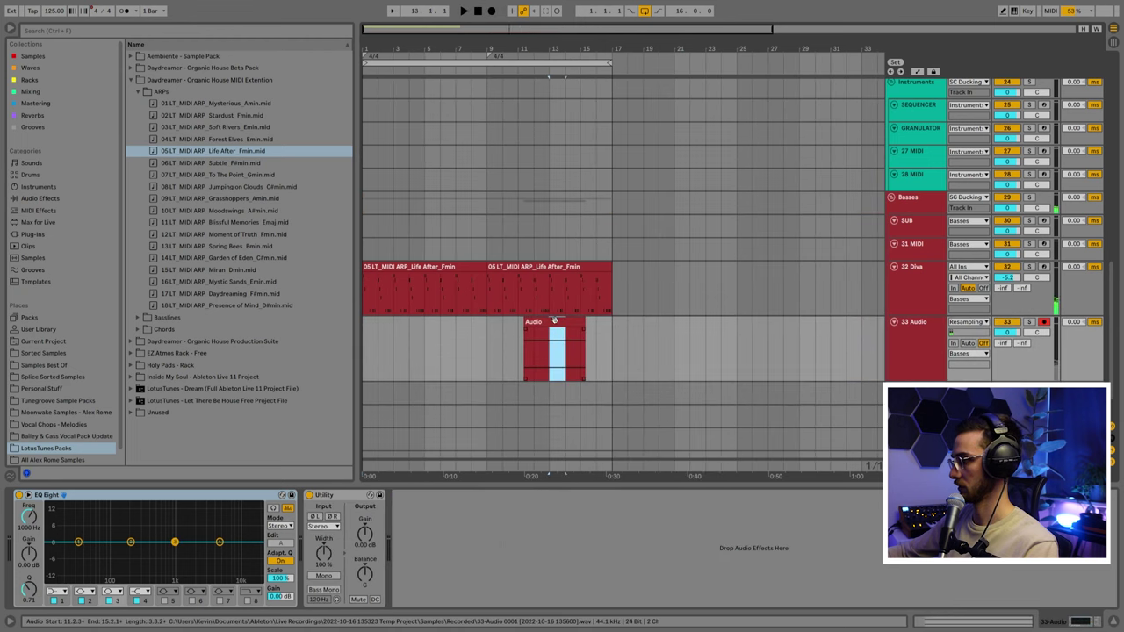
drag(555, 322, 375, 331)
- Duplicate the one-bar pad clip repeatedly until it fills the 33 Audio track up to bar 17
key(ctrl+d)
key(ctrl+d)
key(ctrl+d)
key(ctrl+d)
key(ctrl+d)
key(ctrl+d)
key(ctrl+d)
key(ctrl+d)
key(ctrl+d)
key(ctrl+d)
key(ctrl+d)
key(ctrl+d)
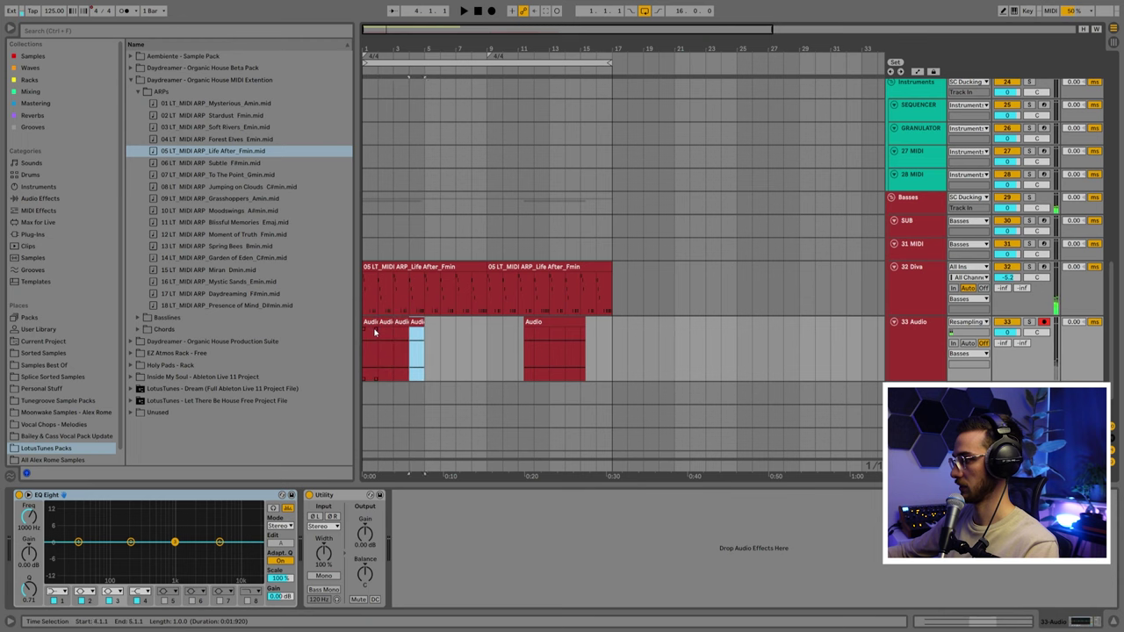
key(ctrl+d)
key(ctrl+d)
- Set the 33 Audio track's volume to -3.2 dB and play the repeated pad clips with the Diva arp from bar 1
click(366, 325)
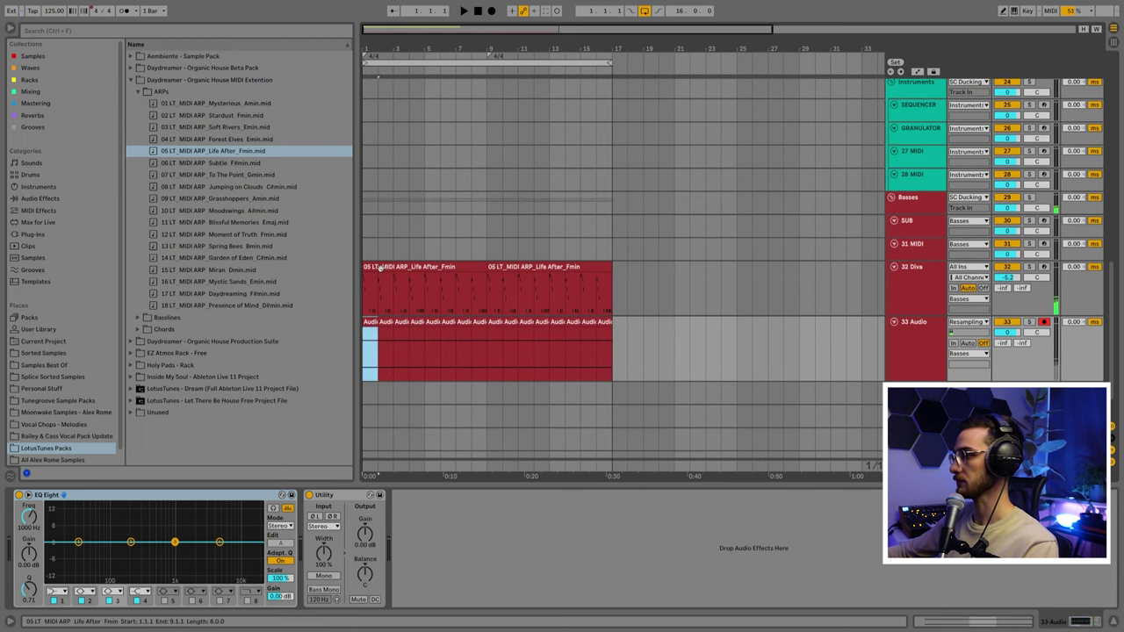
click(382, 267)
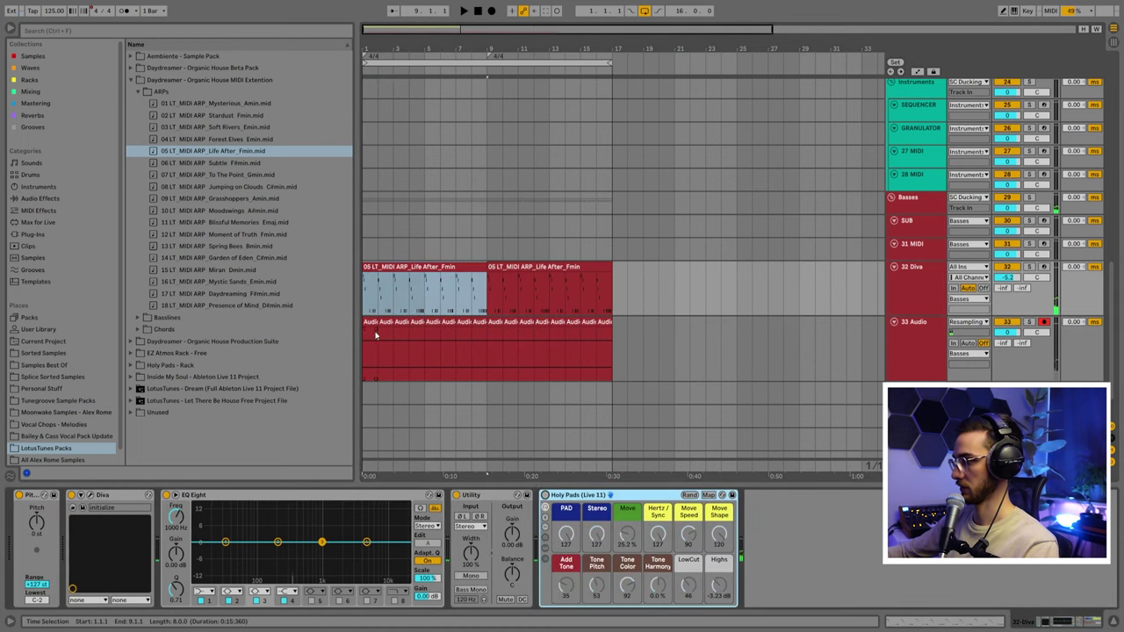
key(Down)
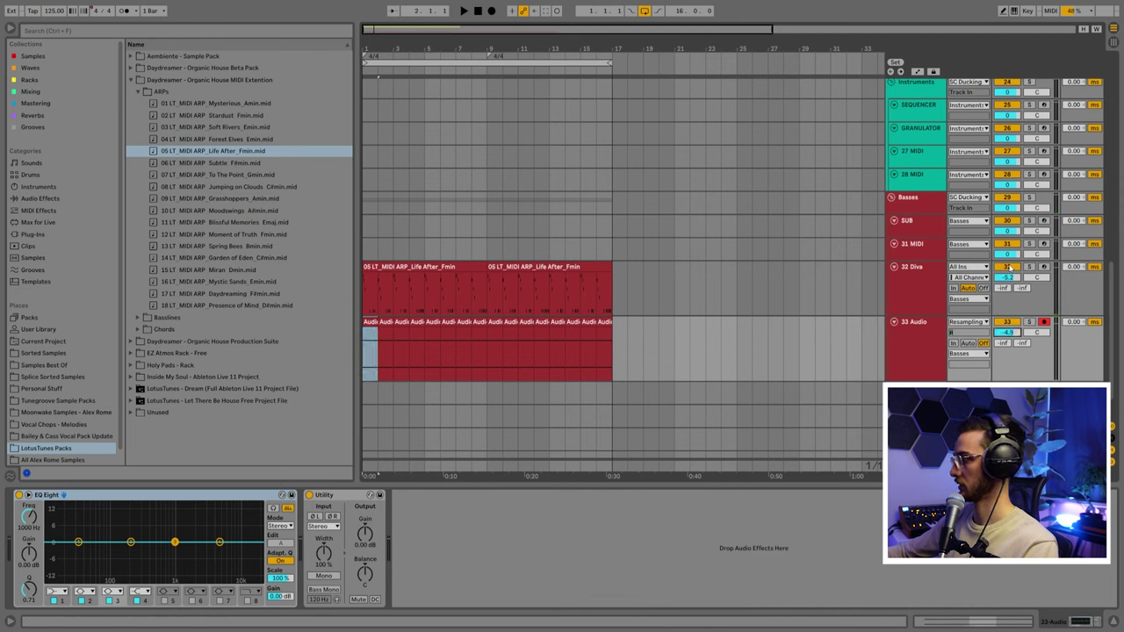
key(space)
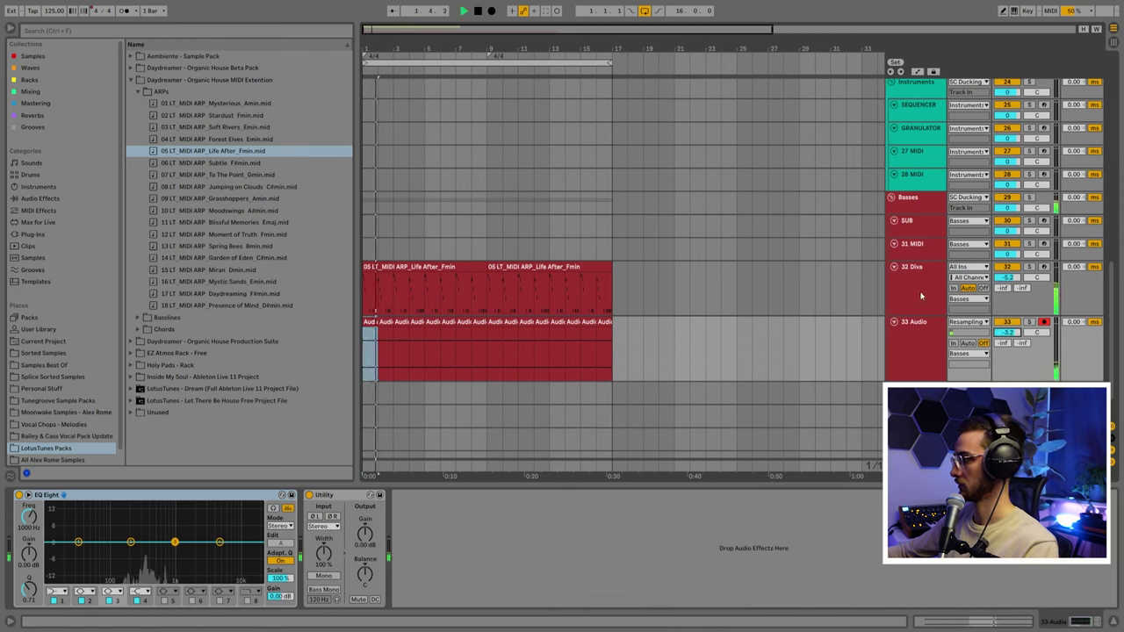
- Set band 1 of the 32 Diva track's EQ Eight to a low cut at 367 Hz
click(921, 295)
click(202, 591)
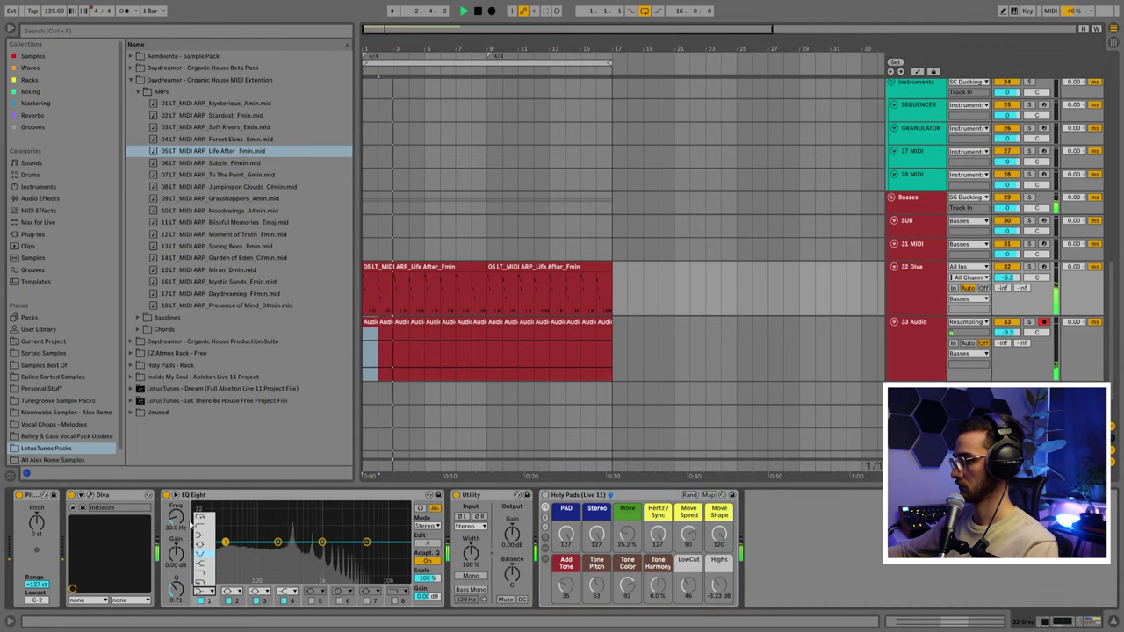
click(200, 518)
drag(176, 521, 179, 517)
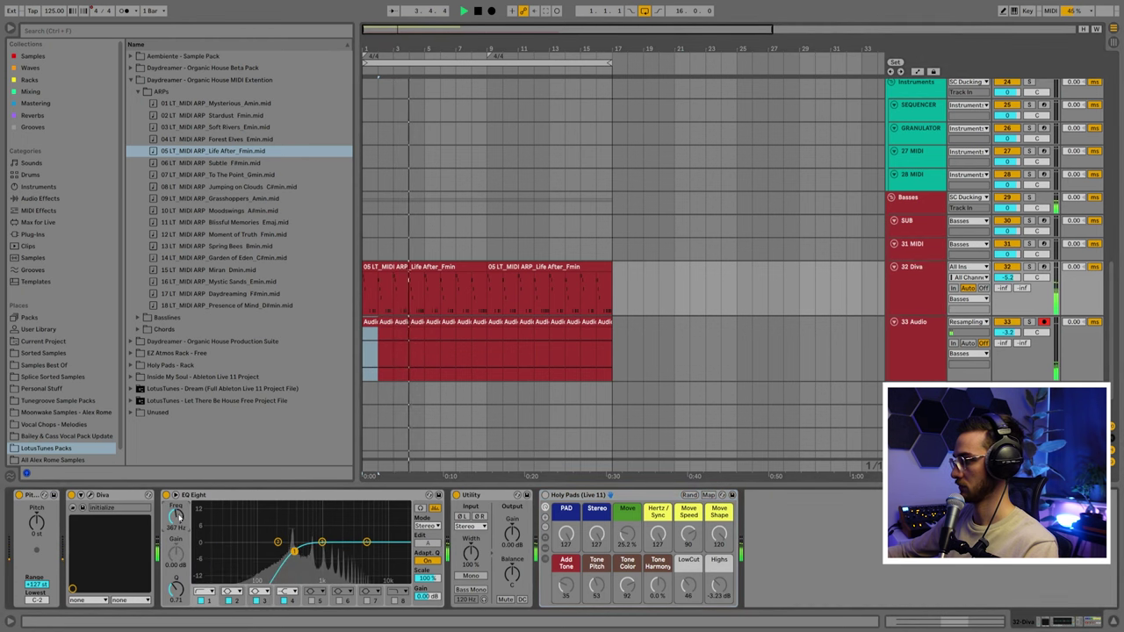
- Solo the 33 Audio track to audition the pad, unsolo it and set its volume to -2.1 dB
click(1010, 327)
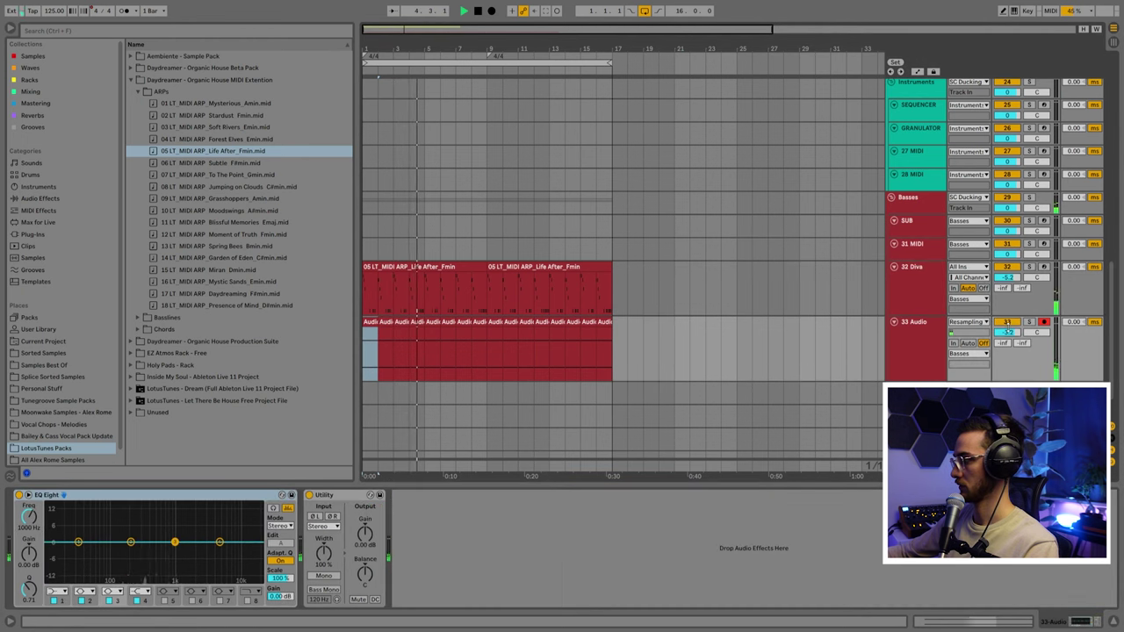
click(1028, 323)
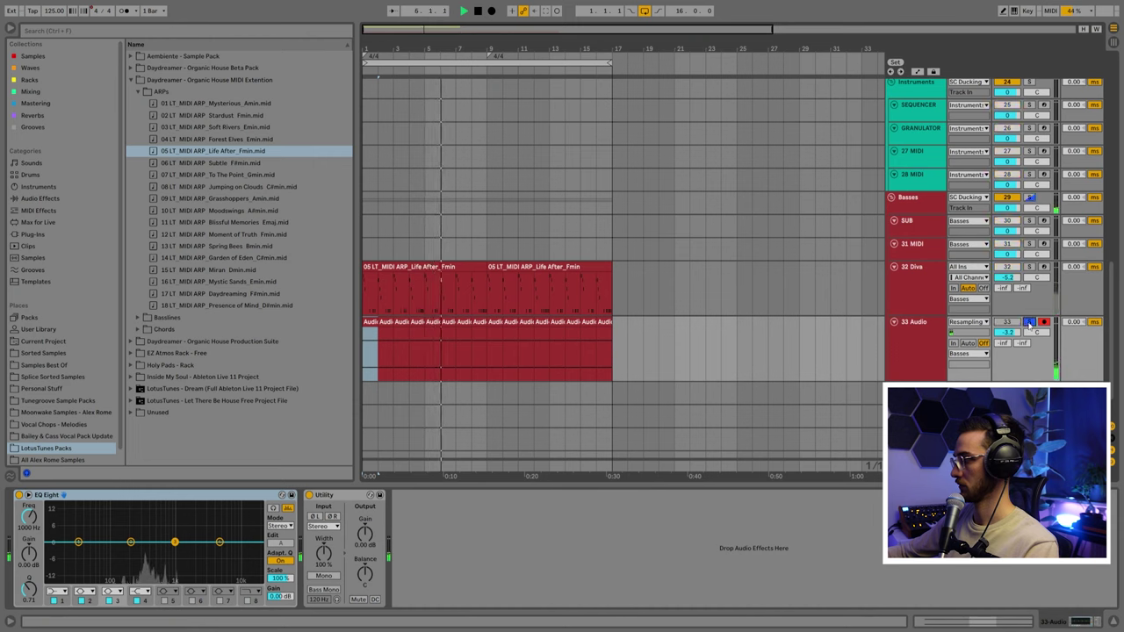
click(1029, 323)
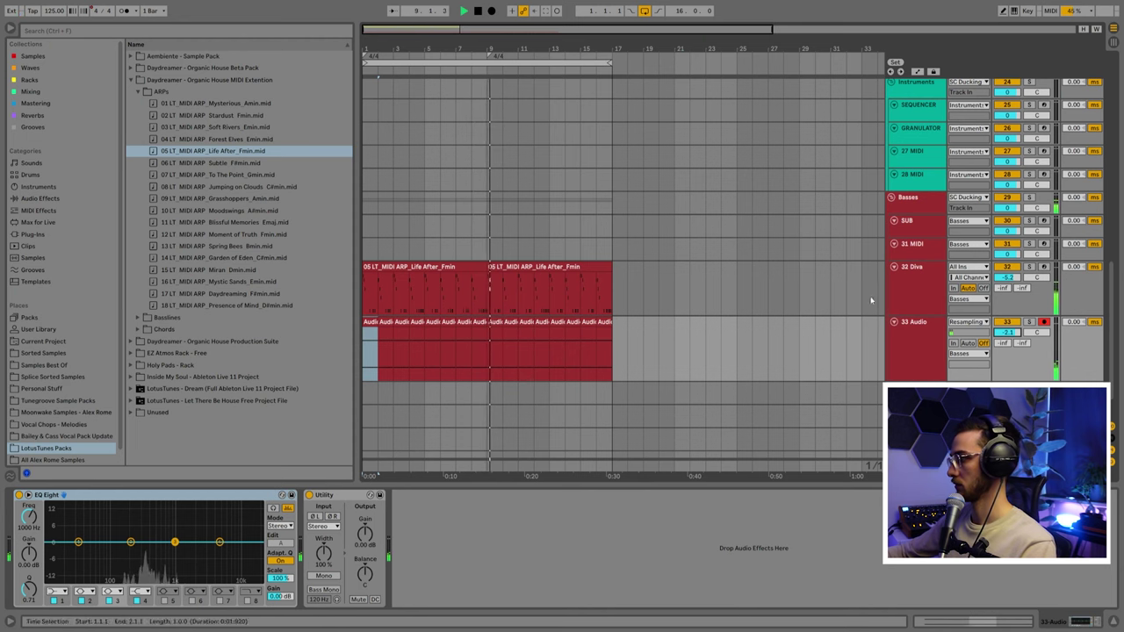
- Fit the tracks to the arrangement height, stop playback and deactivate the 32 Diva track
click(925, 300)
key(h)
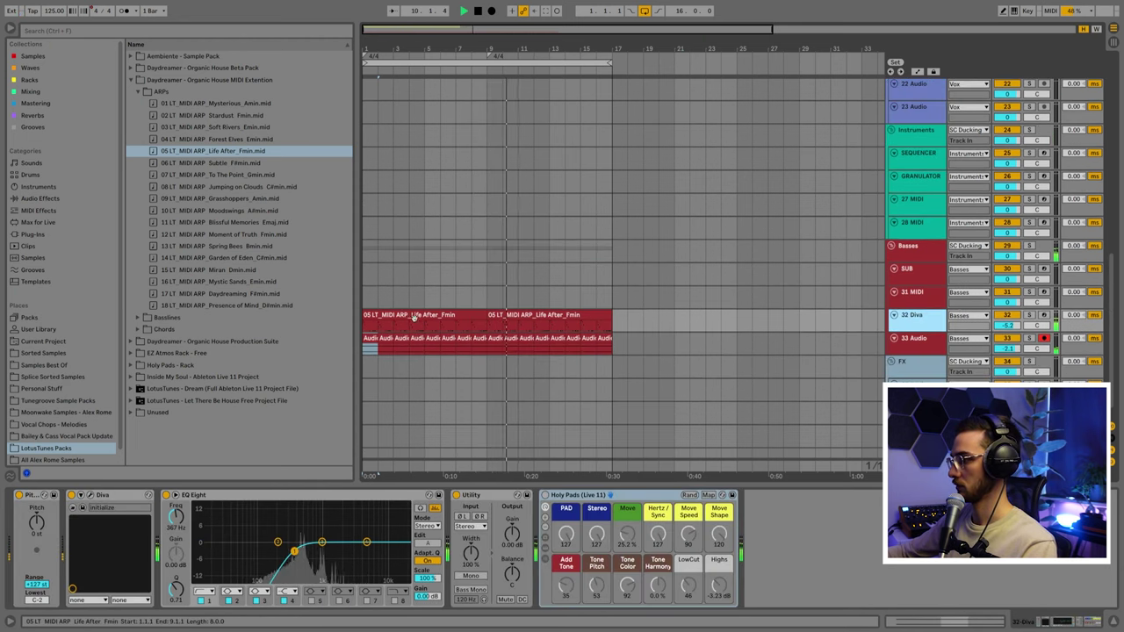
key(space)
click(413, 318)
click(892, 332)
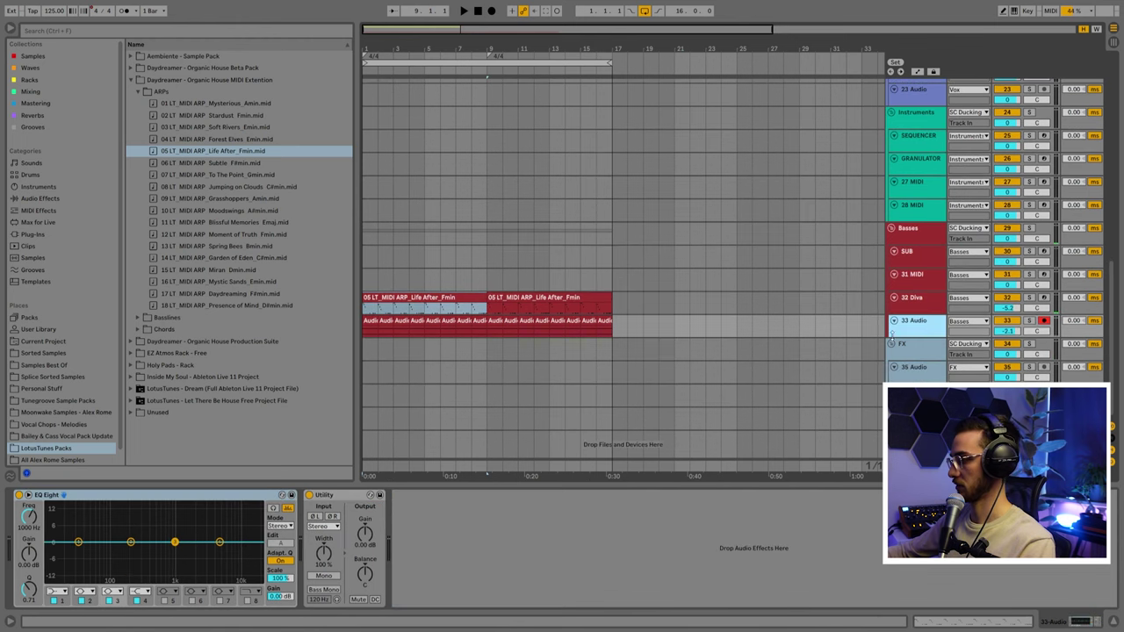
click(1006, 299)
- Insert a MIDI track below 33 Audio, enlarge it and load the first one-bar pad clip into it as a Simpler instrument
click(919, 324)
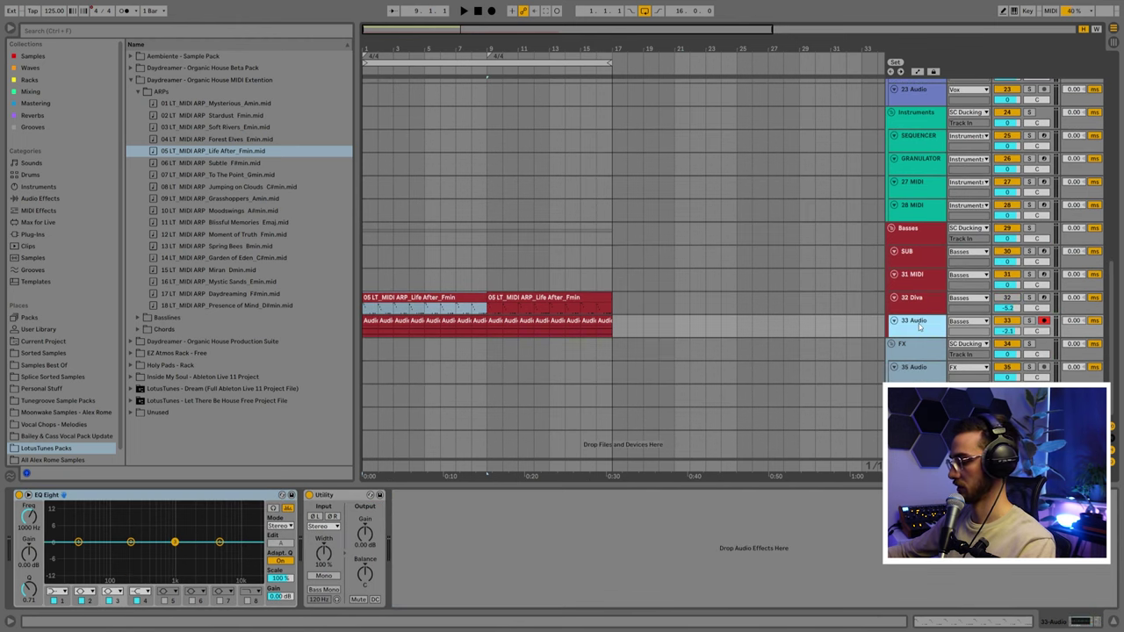
key(ctrl+shift+t)
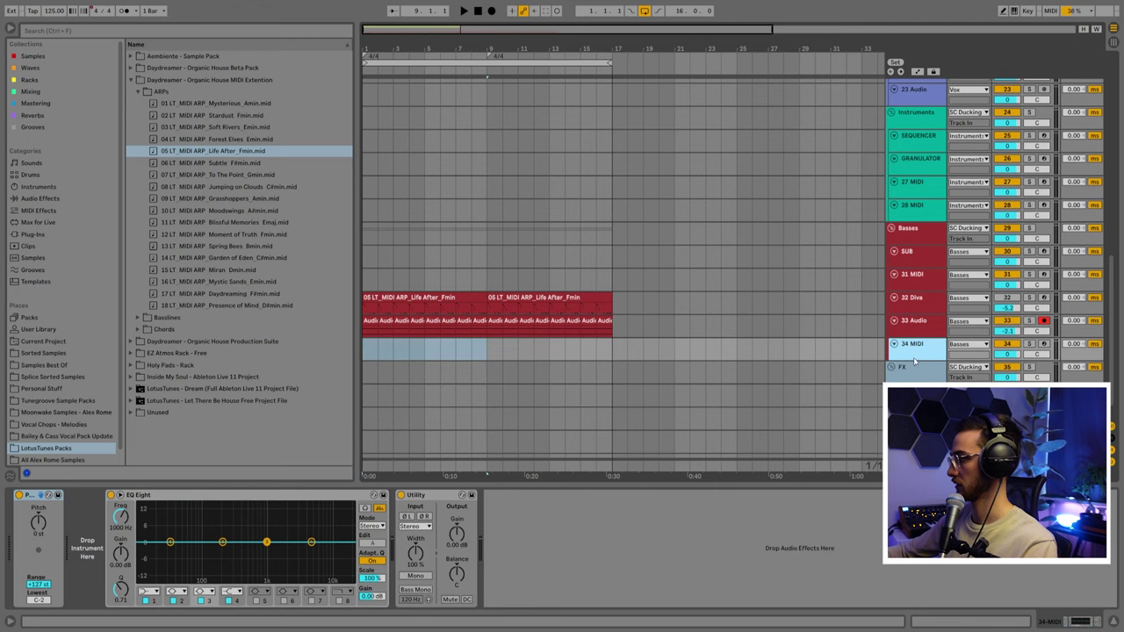
drag(910, 363, 917, 378)
click(918, 323)
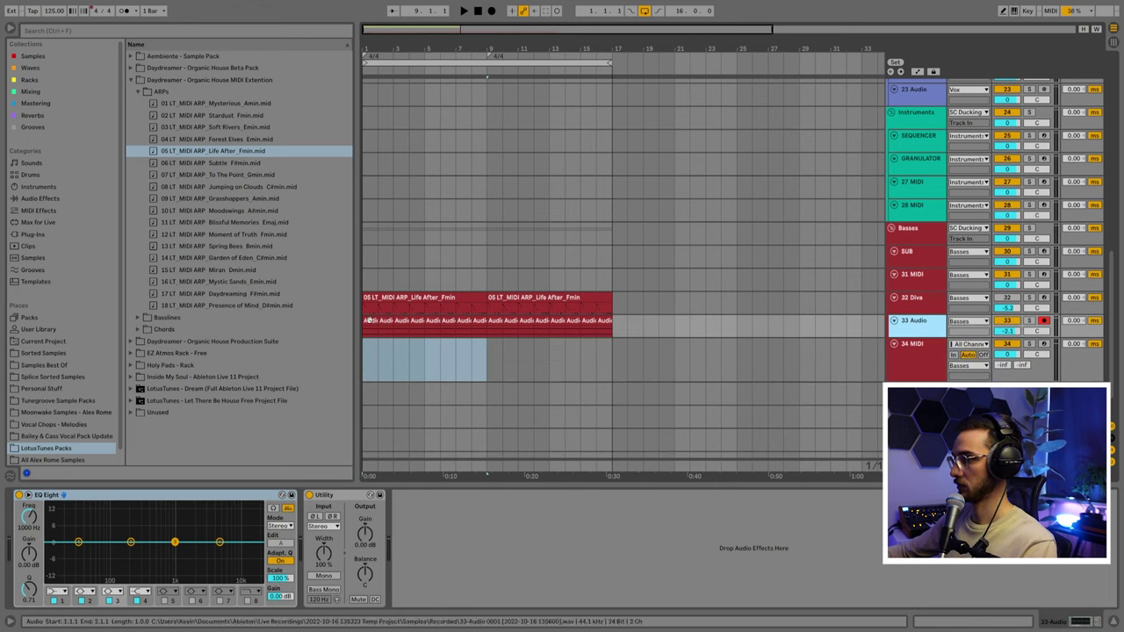
drag(369, 320, 918, 356)
click(918, 356)
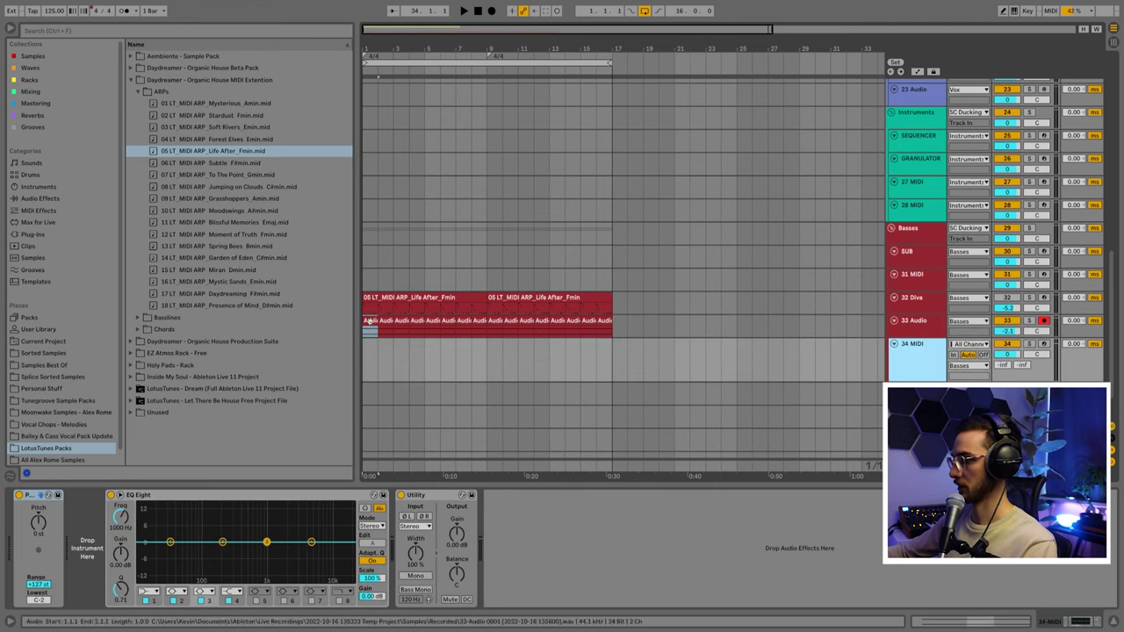
drag(370, 320, 94, 553)
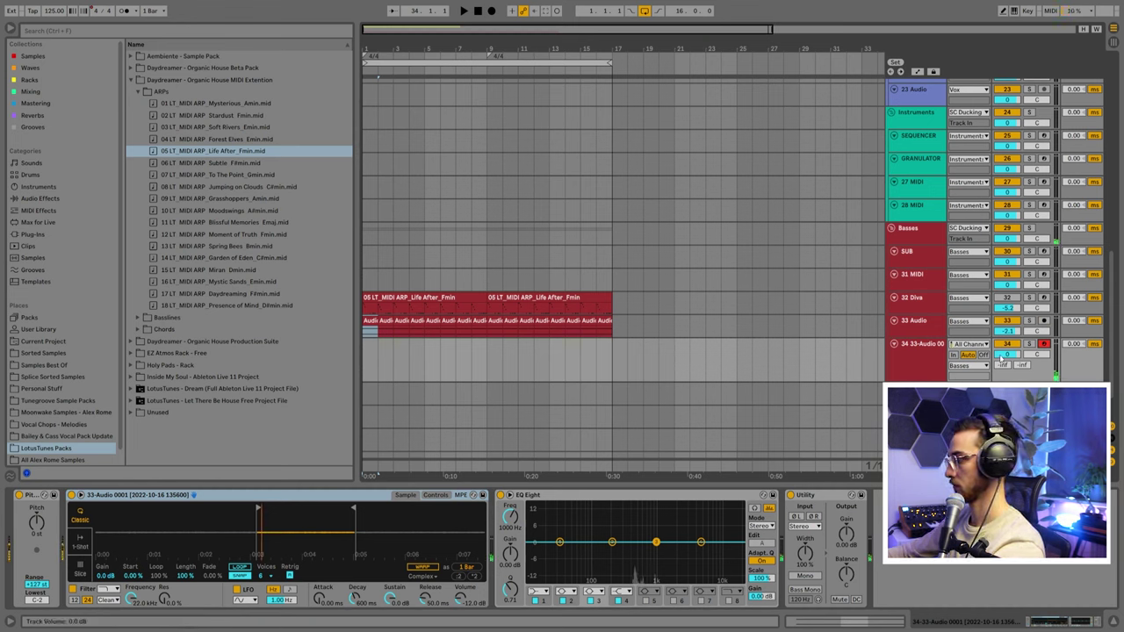
- Set Utility gain to 15.0 dB, enable Simpler's Loop and set Fade 55.5%, Release 1.31 s, Sustain -39 dB and Decay 1.99 s
mouse_move(1007, 355)
mouse_down()
mouse_move(1006, 325)
mouse_move(1006, 361)
mouse_up()
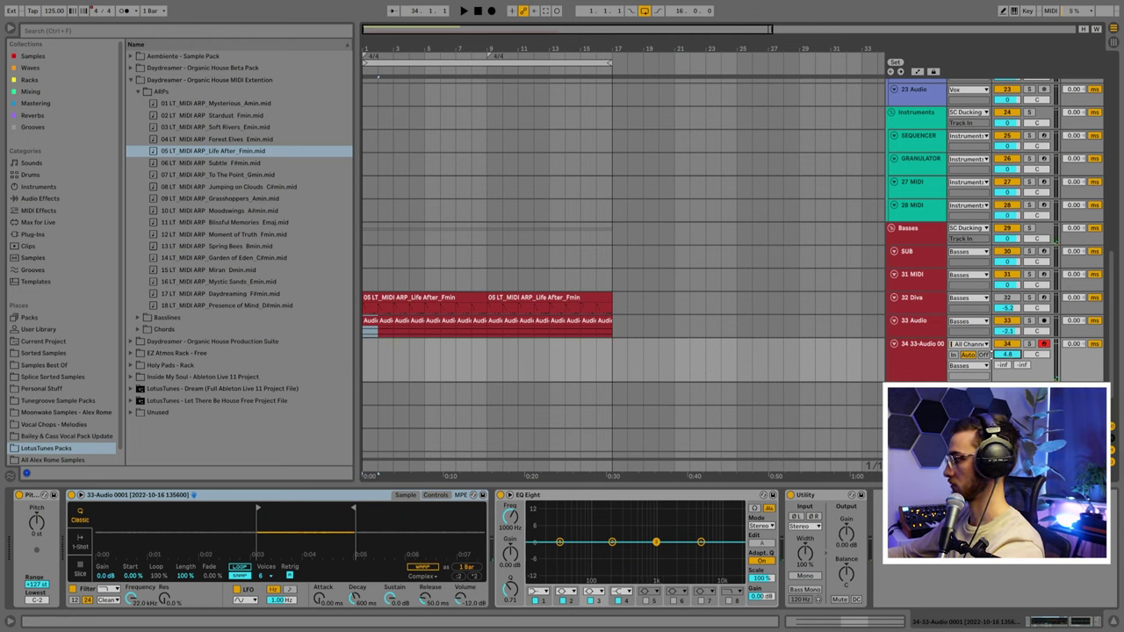
drag(846, 533, 846, 513)
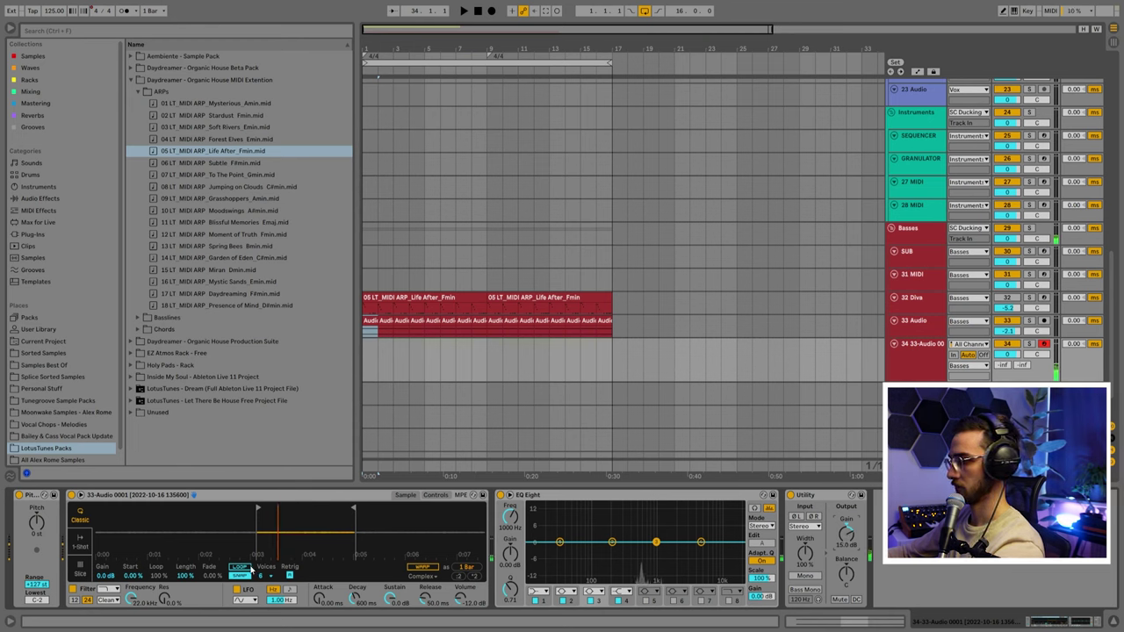
click(240, 568)
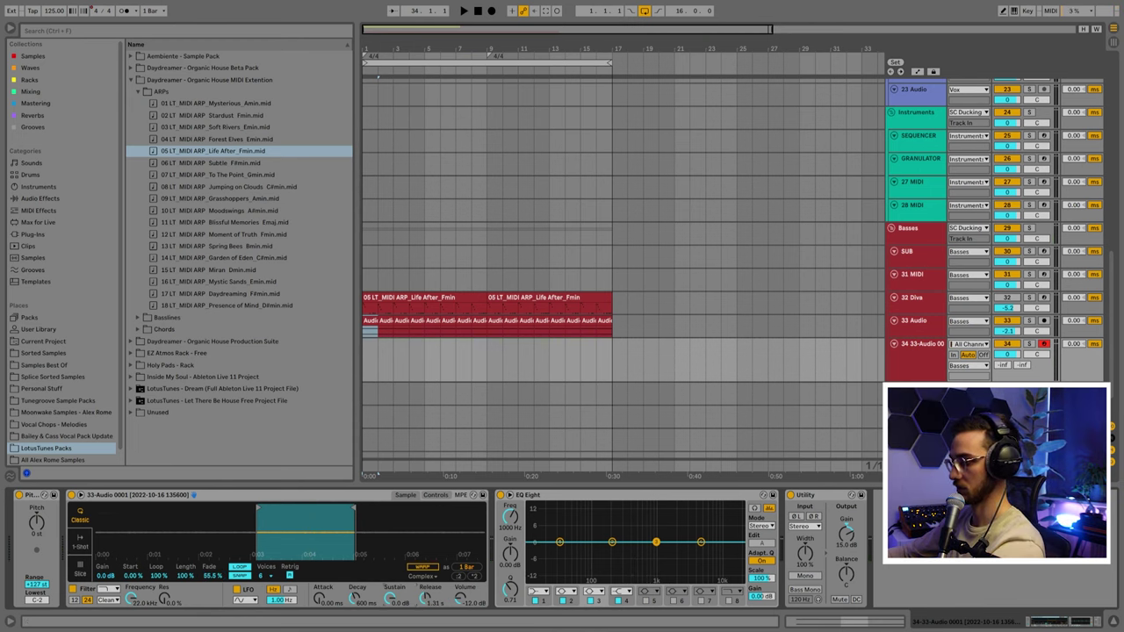
drag(389, 599, 390, 619)
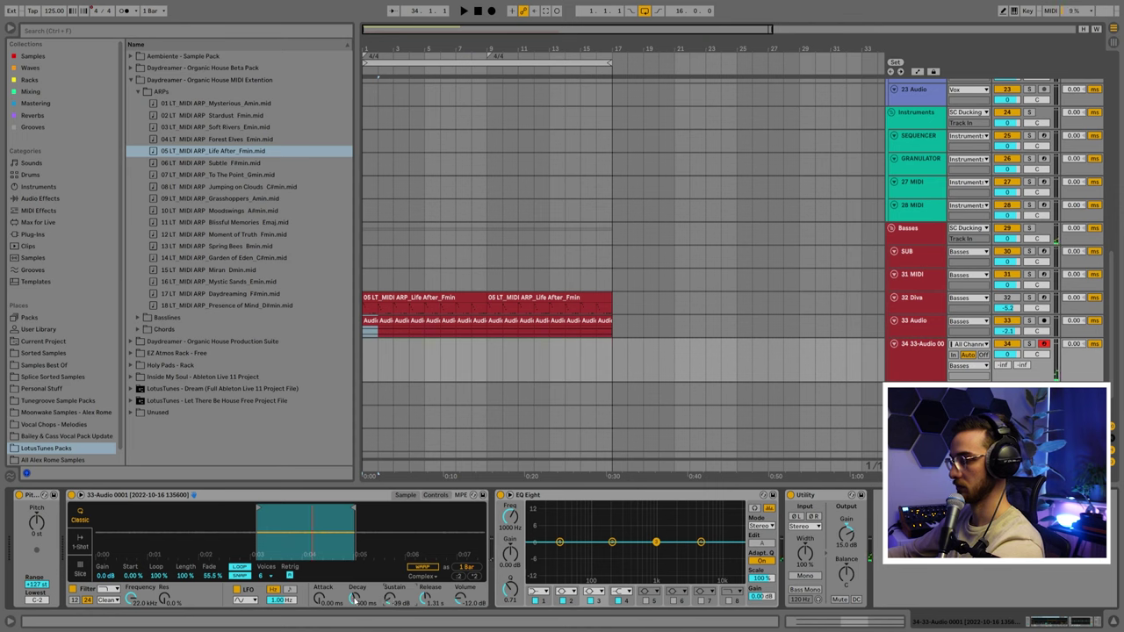
mouse_move(356, 599)
mouse_down()
mouse_move(355, 584)
mouse_move(356, 603)
mouse_up()
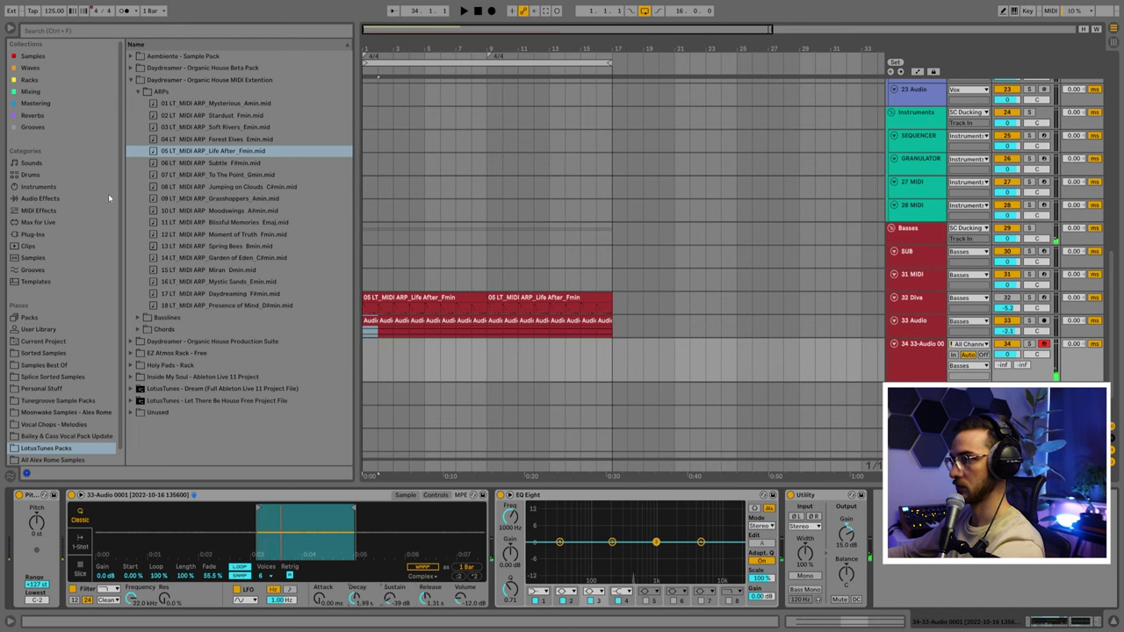
- Add Reverb from the Reverbs collection after Utility on the sampler track and enable its Lo Cut
click(32, 115)
drag(156, 55, 856, 534)
click(840, 516)
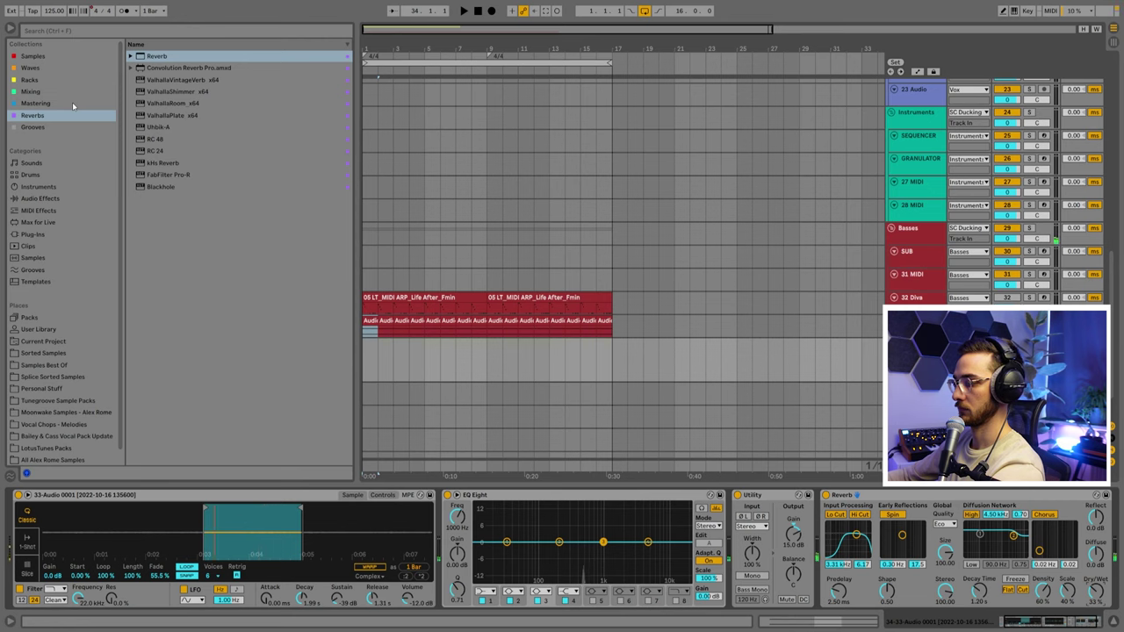
- Search the Mixing collection for delay and add the Delay device to the end of the sampler track's chain
click(48, 35)
text(delay)
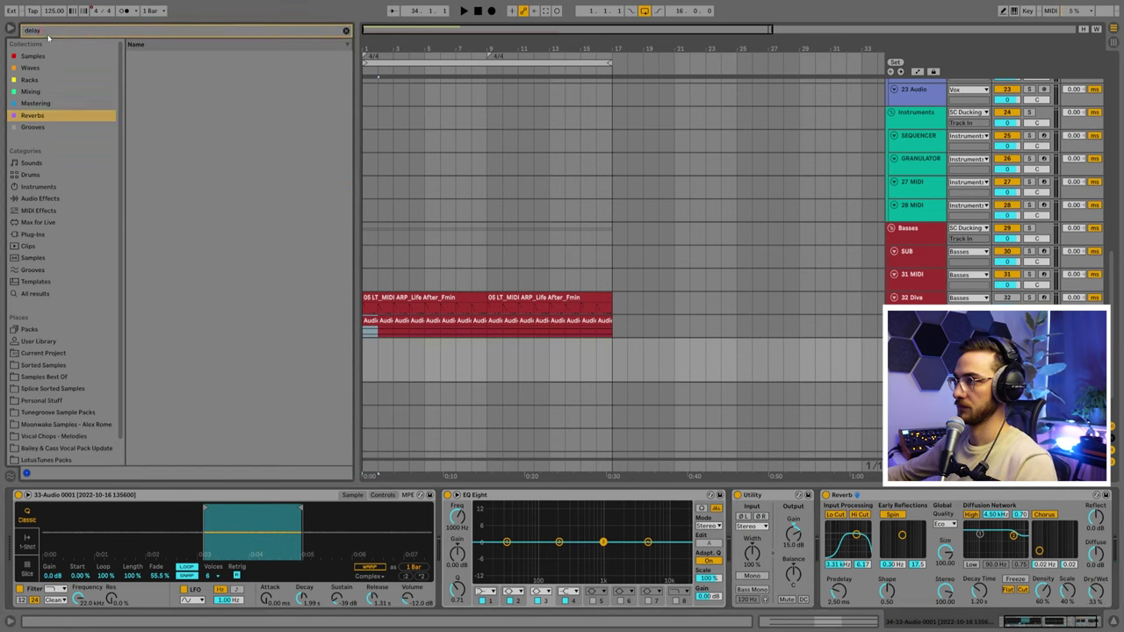
click(30, 90)
click(148, 59)
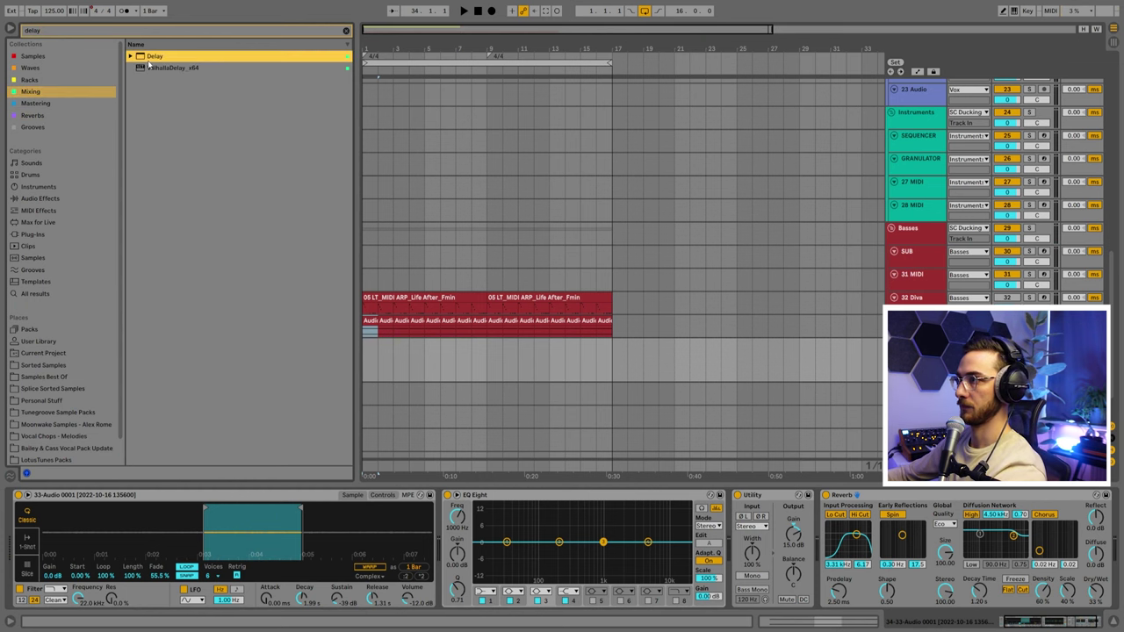
key(Return)
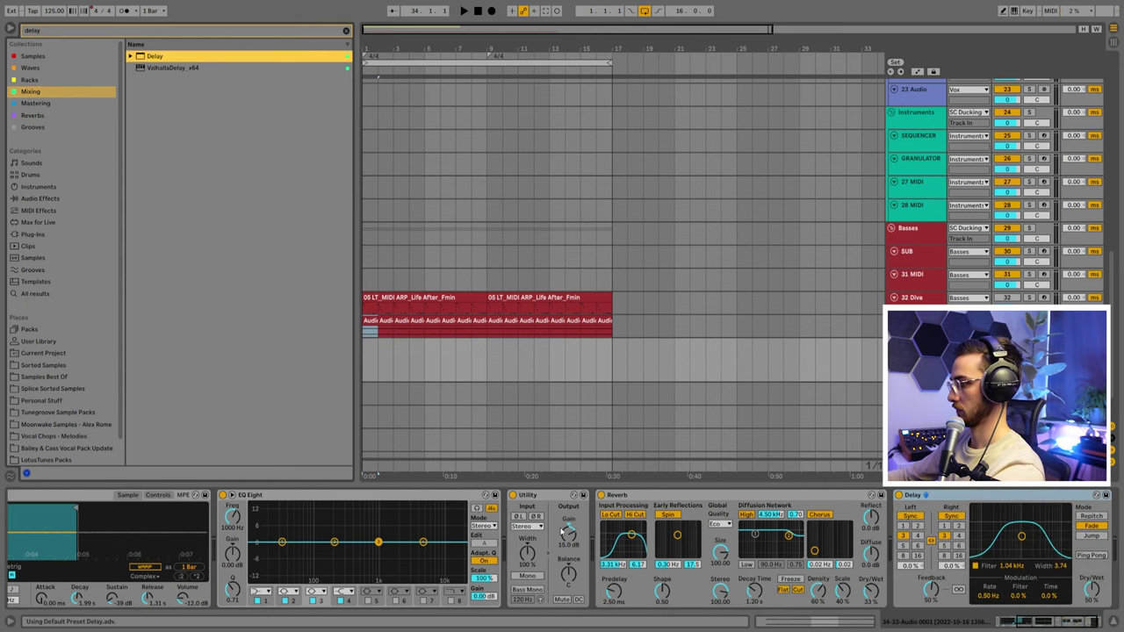
- Move Utility after Delay with 21.7 dB gain, and set Delay to Ping Pong, filter 3.35 kHz, width 3.86 and Dry/Wet 36%
drag(527, 495, 1054, 545)
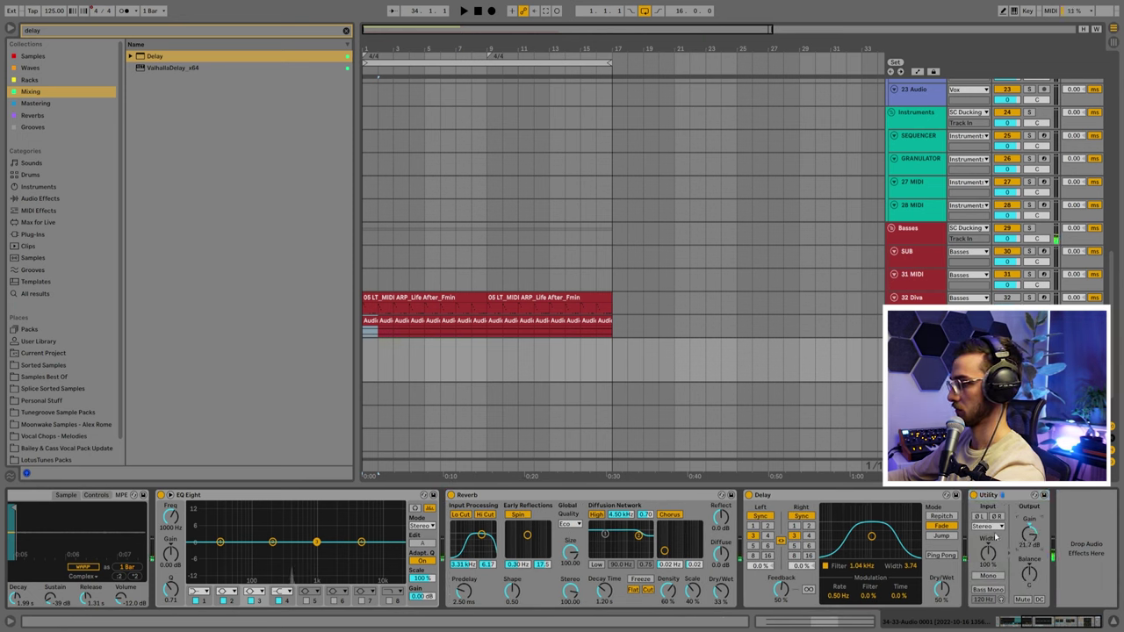
click(809, 536)
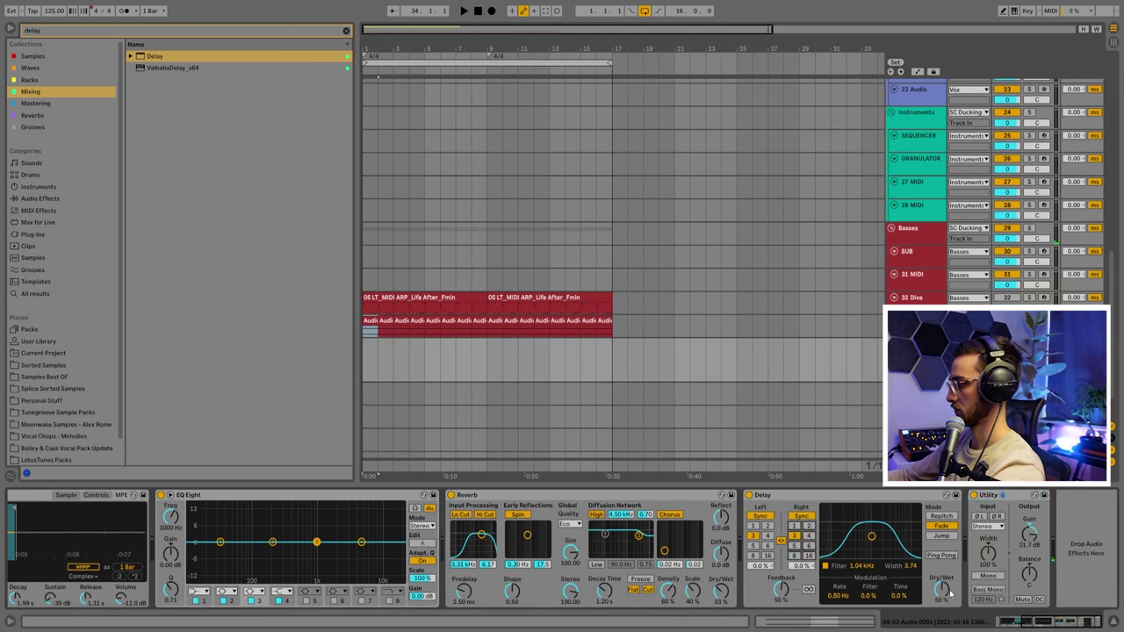
drag(859, 546, 890, 538)
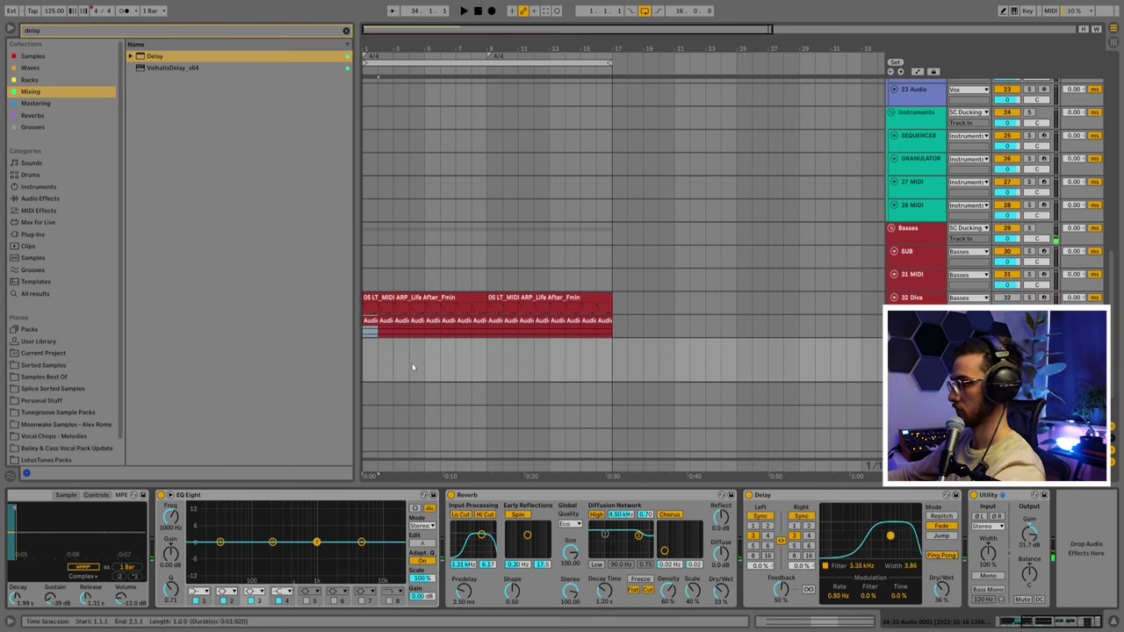
- Select the eight-bar Kick clip in the Drums group
click(365, 430)
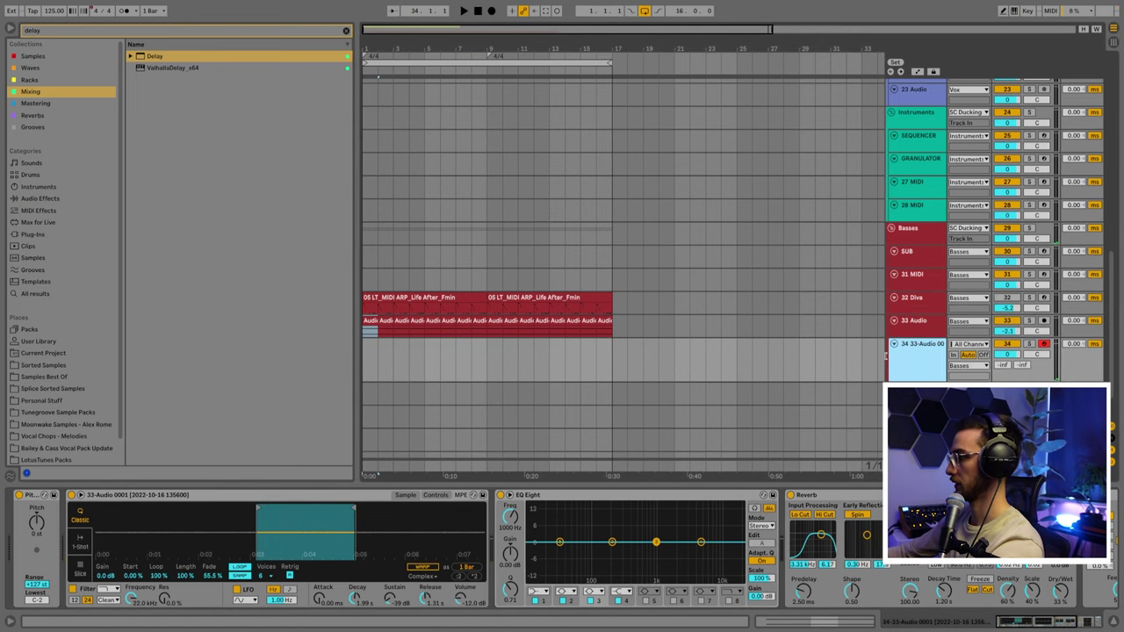
scroll(527, 269, up, 5)
scroll(571, 291, up, 10)
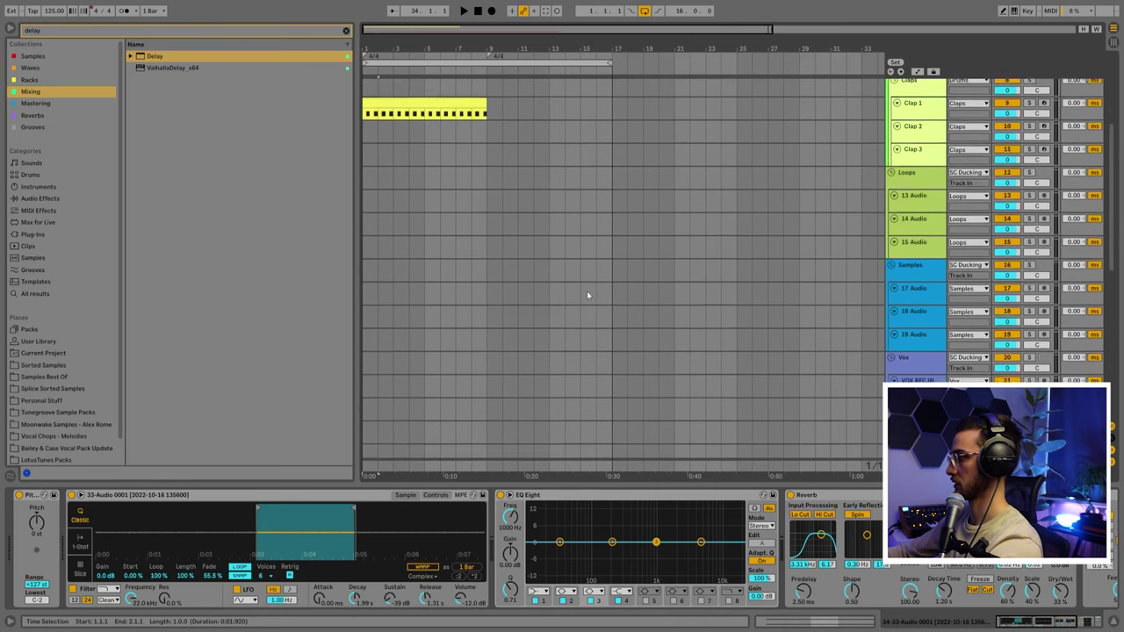
click(390, 151)
click(401, 142)
- Clear the browser search and open the LotusTunes Packs folder
click(346, 31)
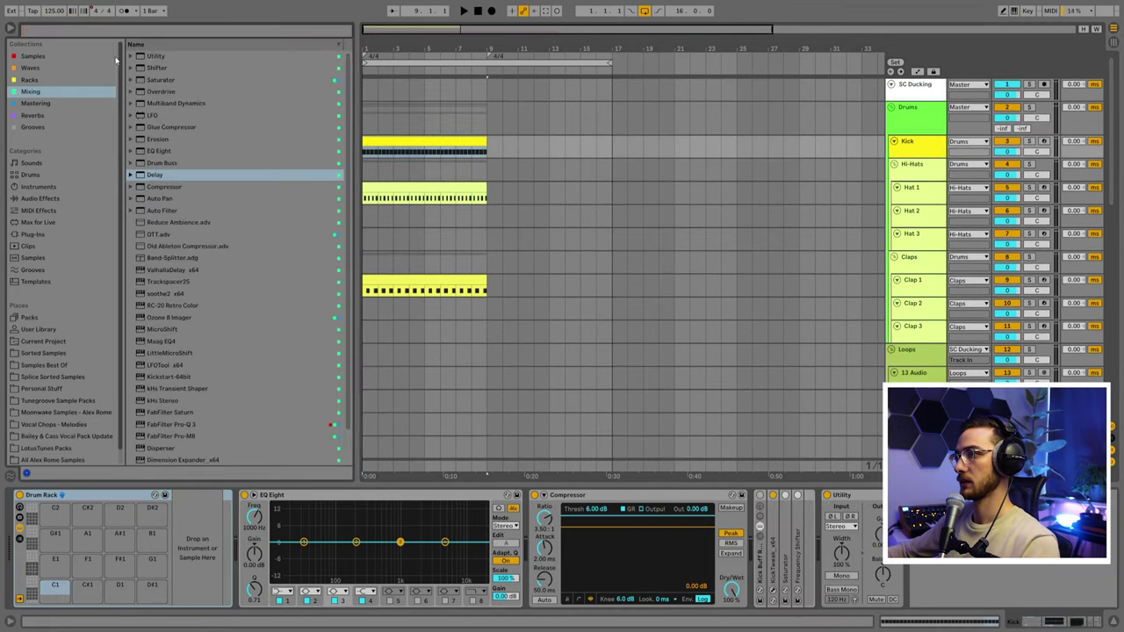
scroll(51, 305, down, 1)
click(54, 434)
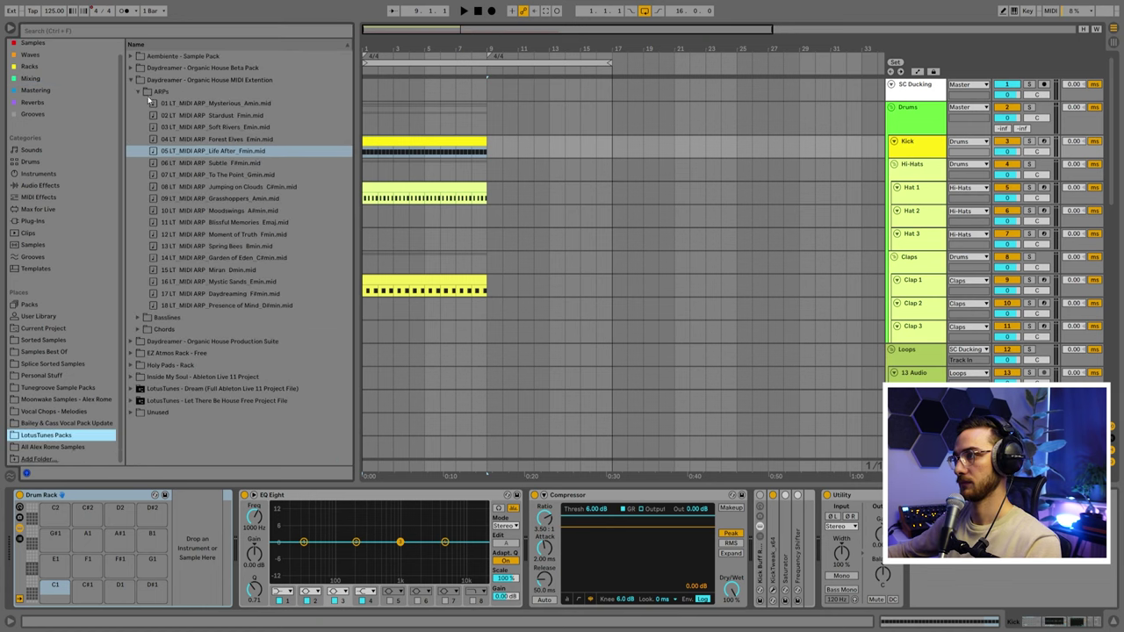
- Open the Kick one-shots folder of the Daydreamer - Organic House Production Suite pack
click(131, 81)
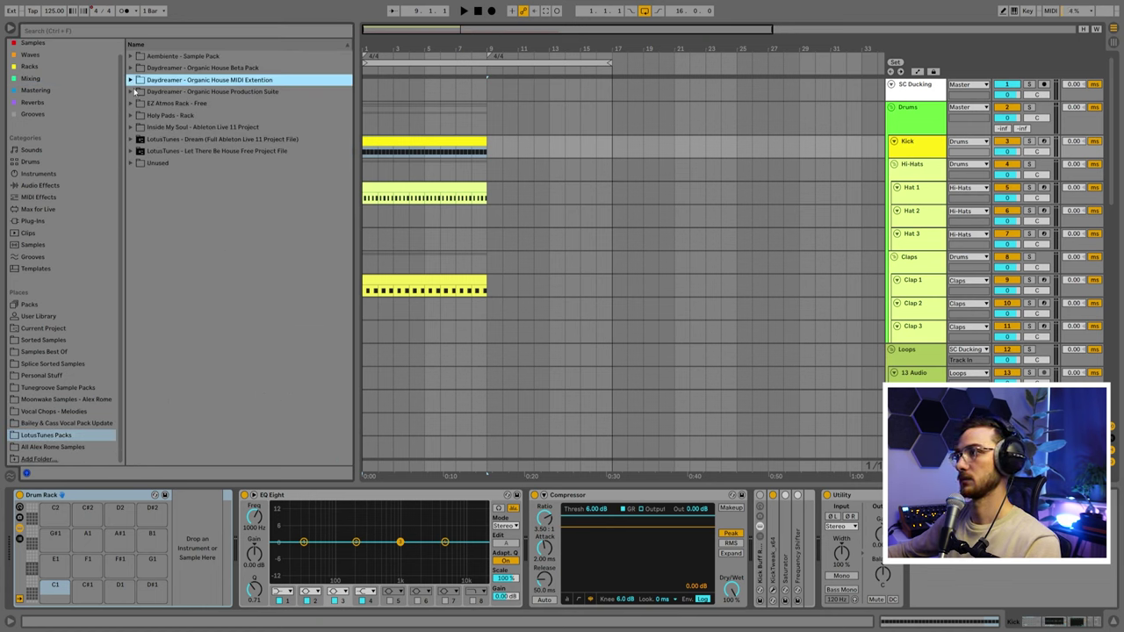
click(131, 93)
click(138, 151)
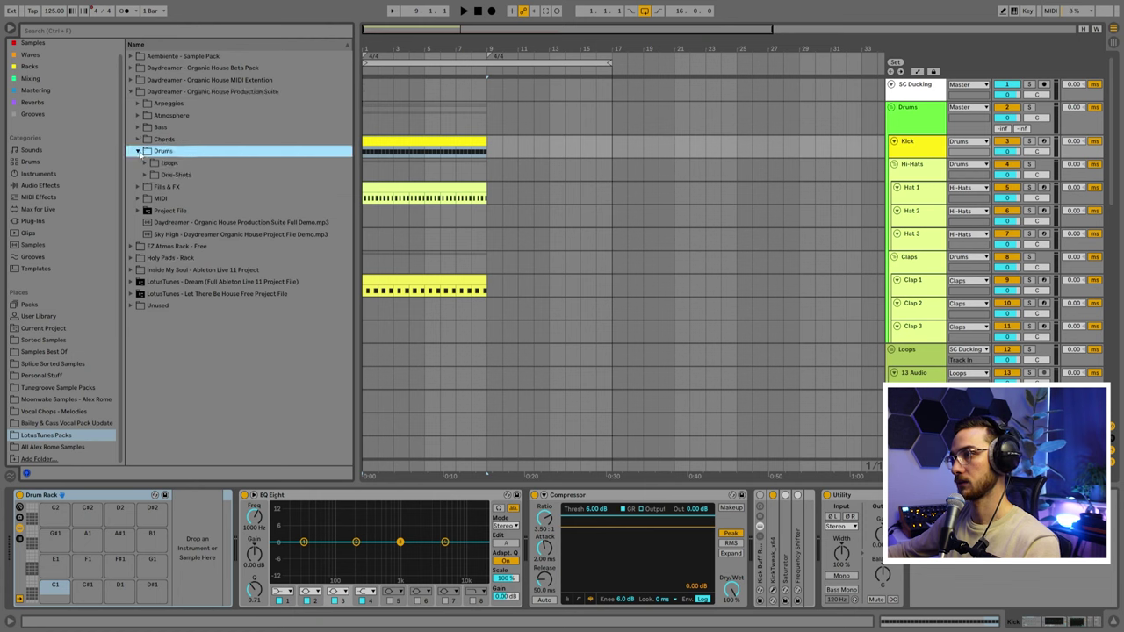
click(146, 174)
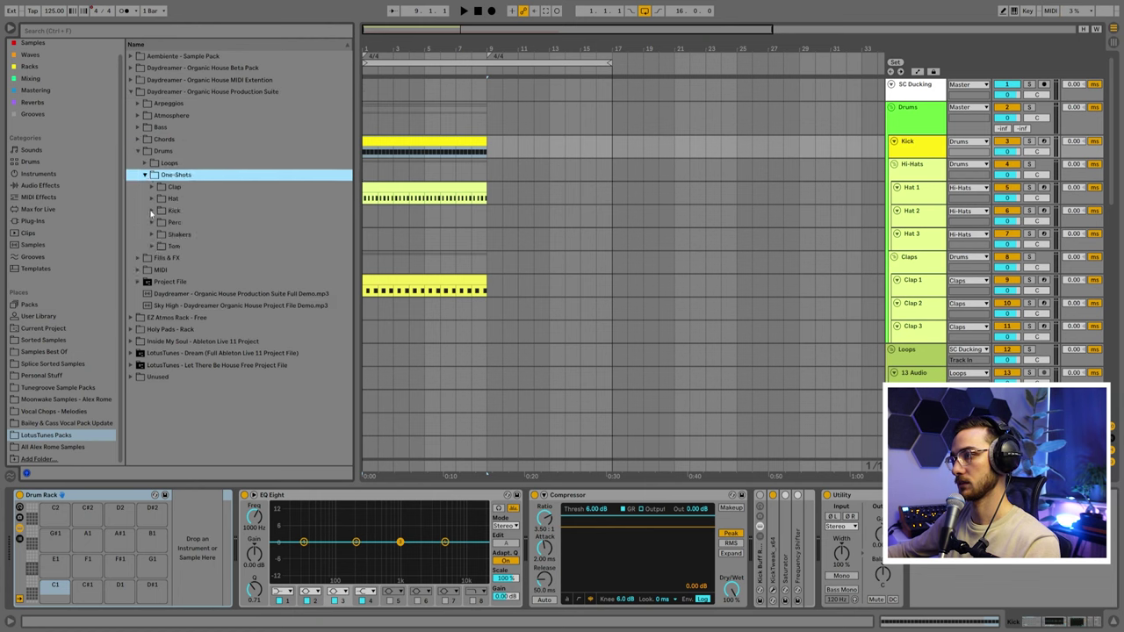
click(151, 210)
- Audition the kick one-shots and load 02 Kick LT Daydreamer Natural onto the Kick Drum Rack's C1 pad
click(219, 222)
click(266, 236)
scroll(259, 290, down, 1)
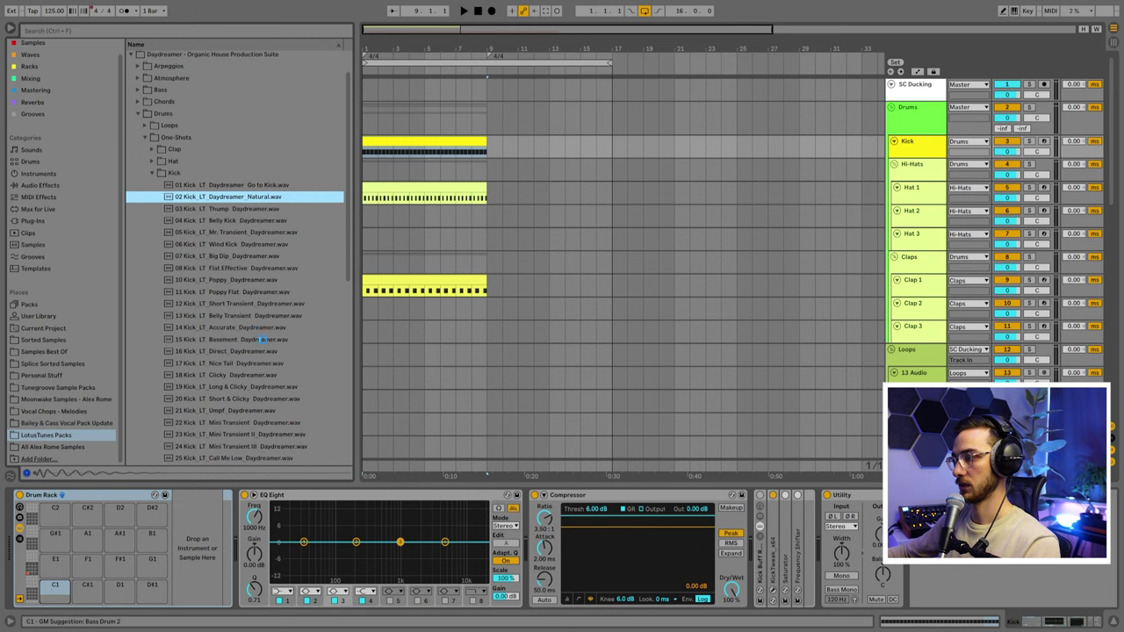
drag(54, 586, 54, 587)
scroll(232, 351, down, 2)
- Audition the Mini Transient kicks and load 24 Kick LT Mini Transient III onto the Drum Rack's C#1 pad
click(231, 371)
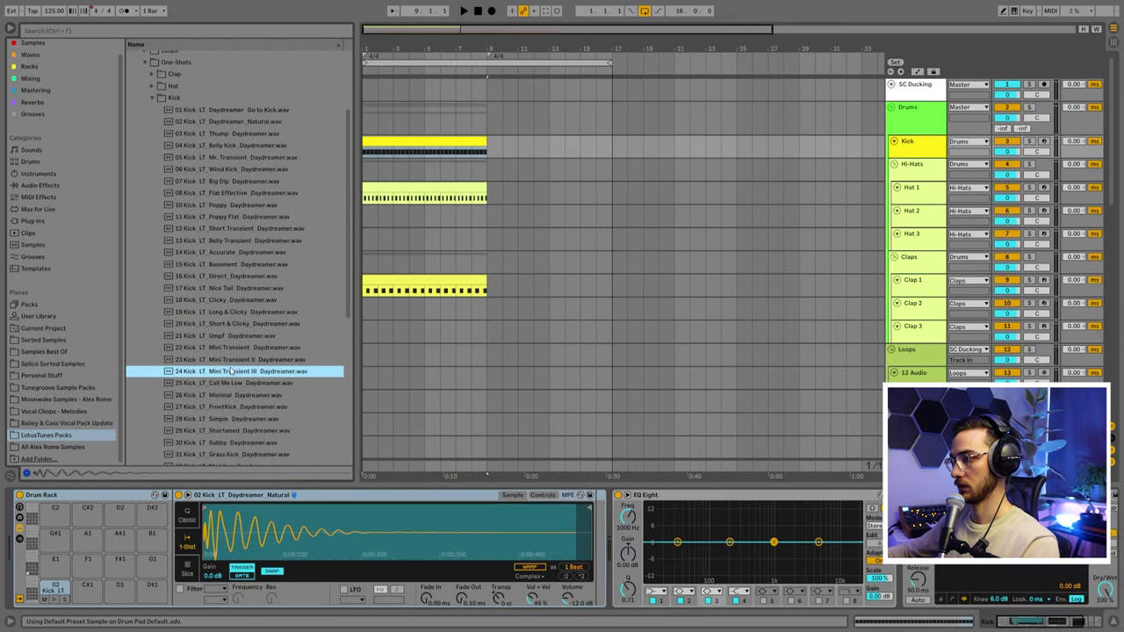
key(Up)
key(Up)
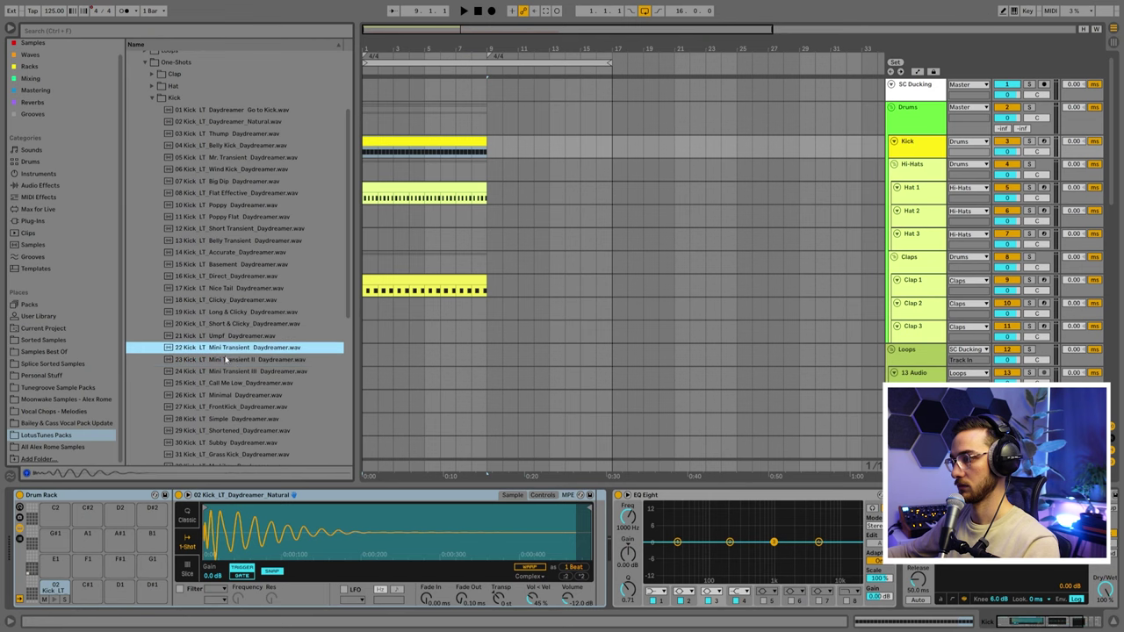
key(Down)
key(Down)
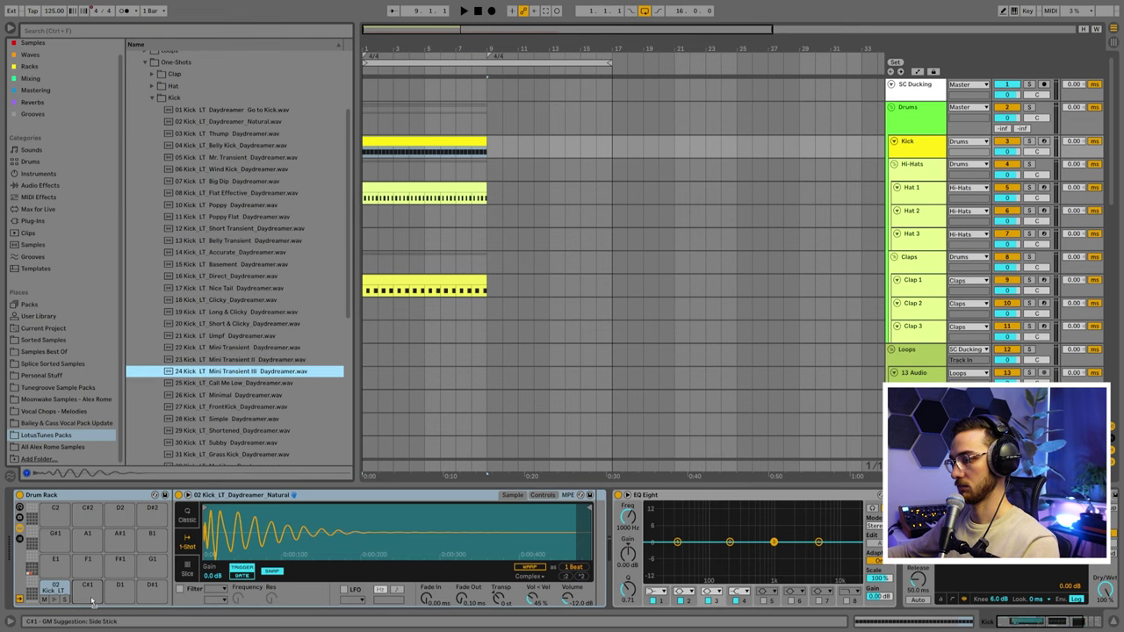
- Move all notes of the Kick clip to C#1 so they trigger the Mini Transient III sample, and play it briefly
double_click(403, 142)
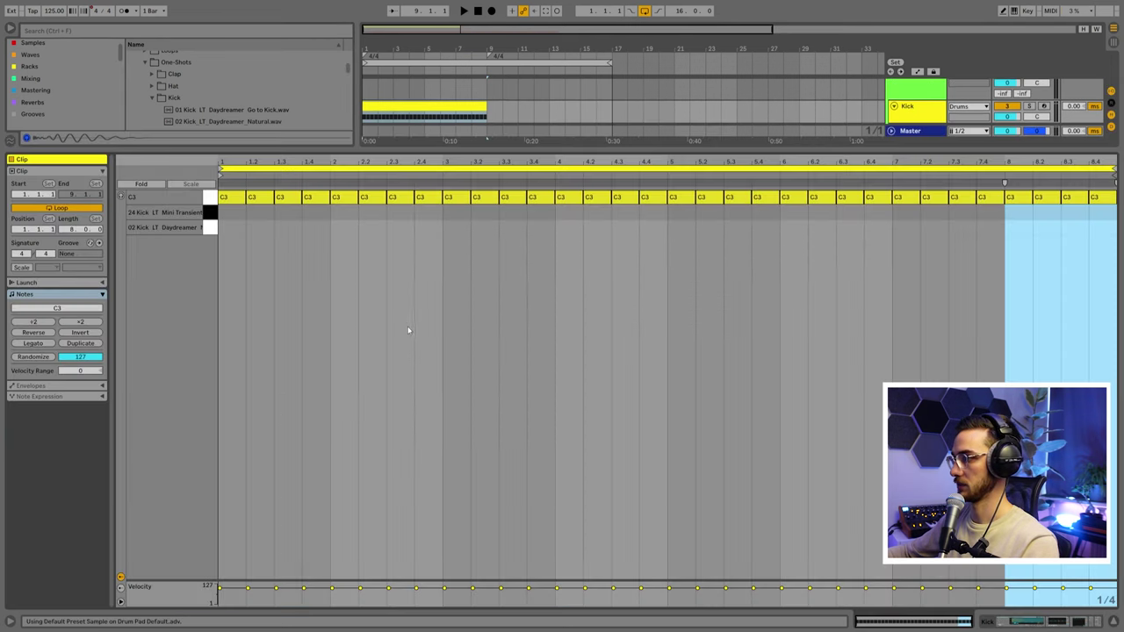
key(ctrl+a)
key(Down)
key(space)
key(space)
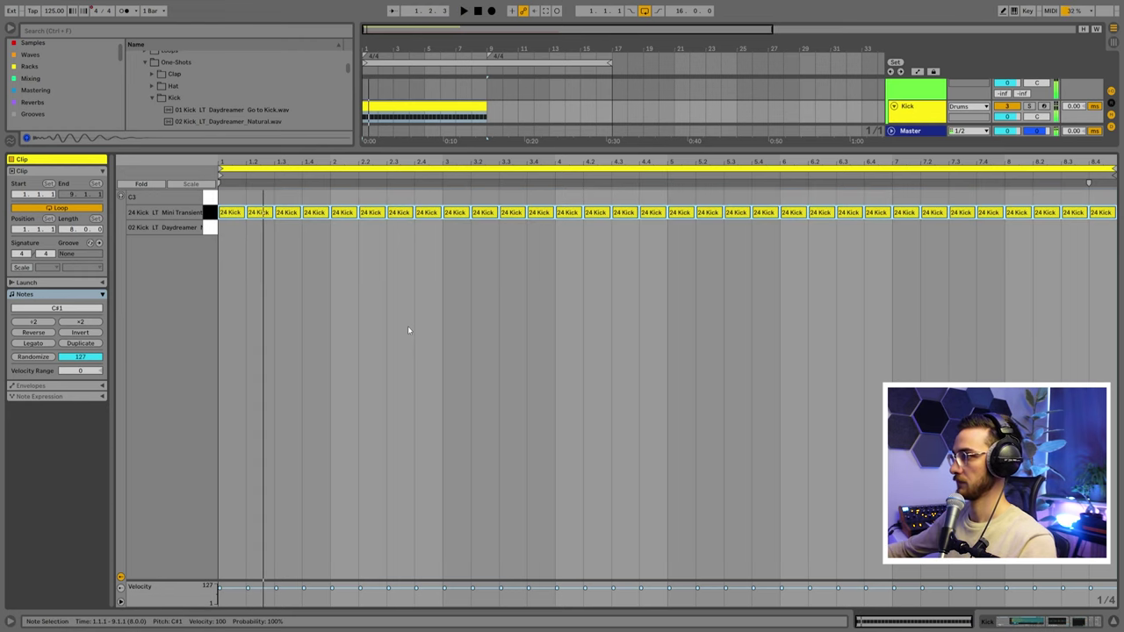
- Duplicate the eight-bar Kick clip up to bar 17 and set the project tempo to 120 BPM
click(459, 104)
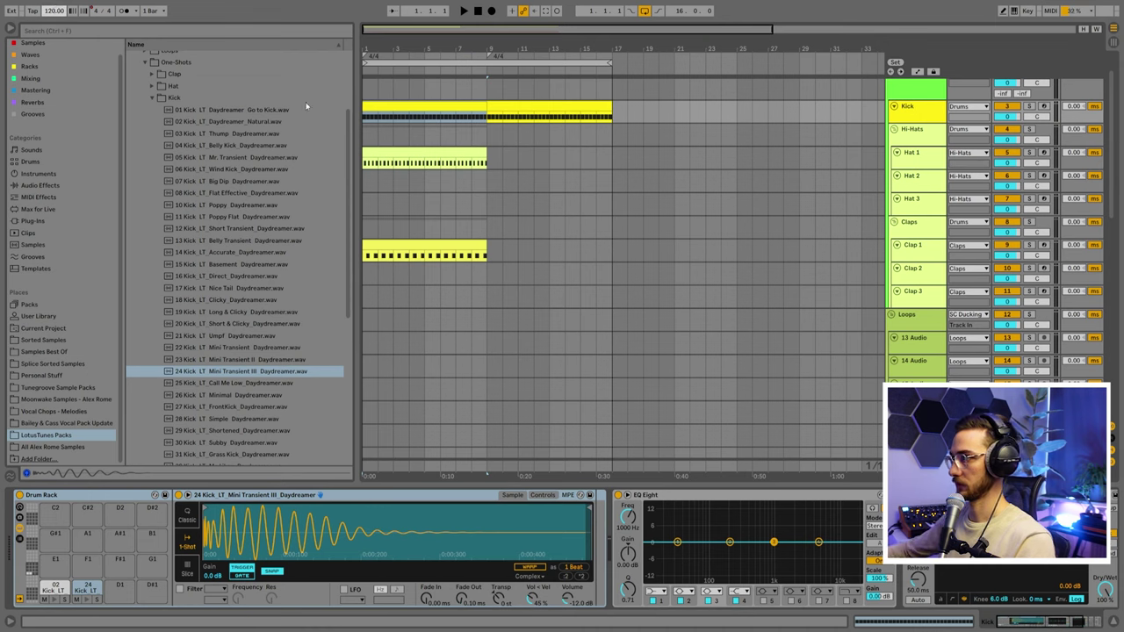
drag(363, 103, 533, 104)
click(539, 103)
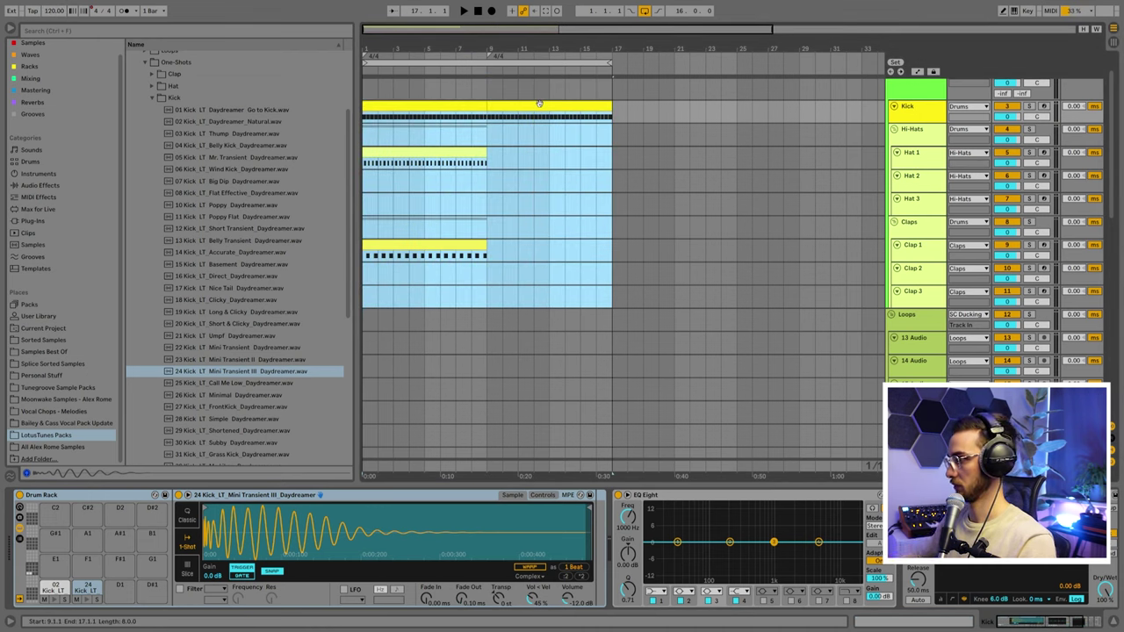
- Lower the Kick track's volume to -9.9 dB while the kick plays
key(space)
drag(1007, 117, 1006, 146)
click(449, 105)
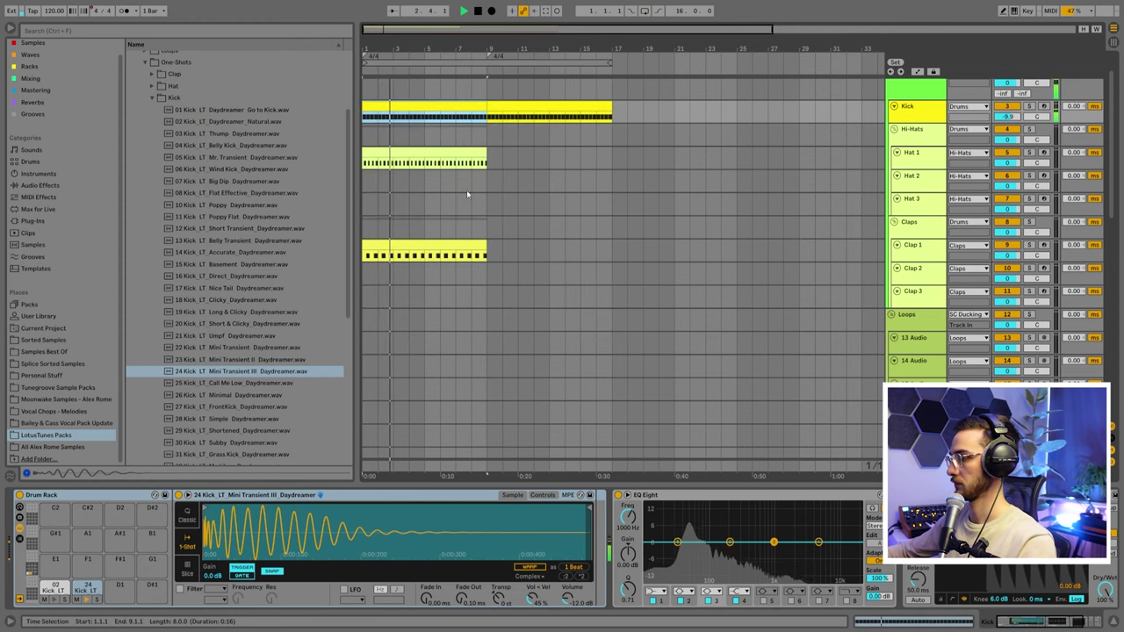
key(space)
- Audition the pack's clap one-shots and load 15 Clap LT Daydreamer -7ms as the instrument on the Clap 1 track
click(398, 244)
click(152, 98)
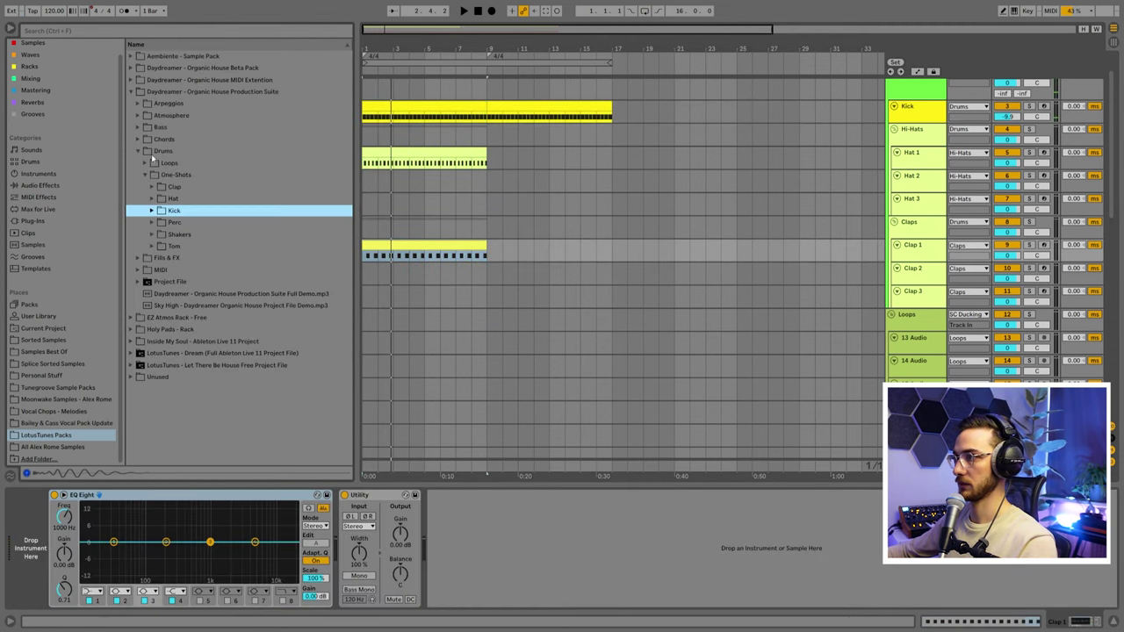
click(154, 187)
click(216, 210)
scroll(218, 254, down, 2)
click(219, 291)
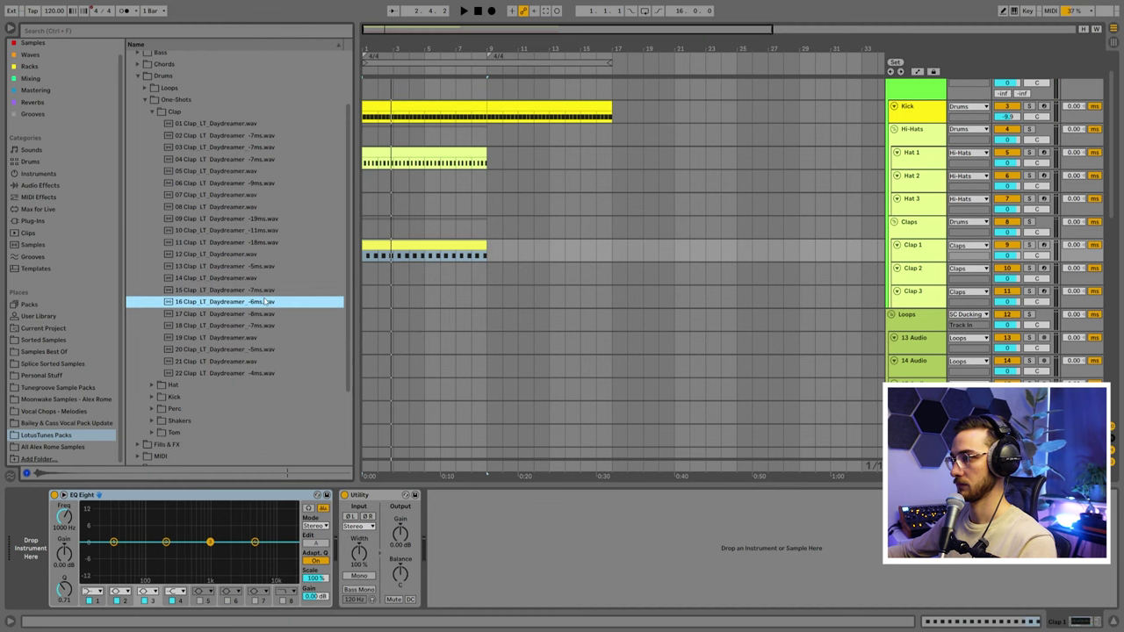
drag(218, 295, 57, 533)
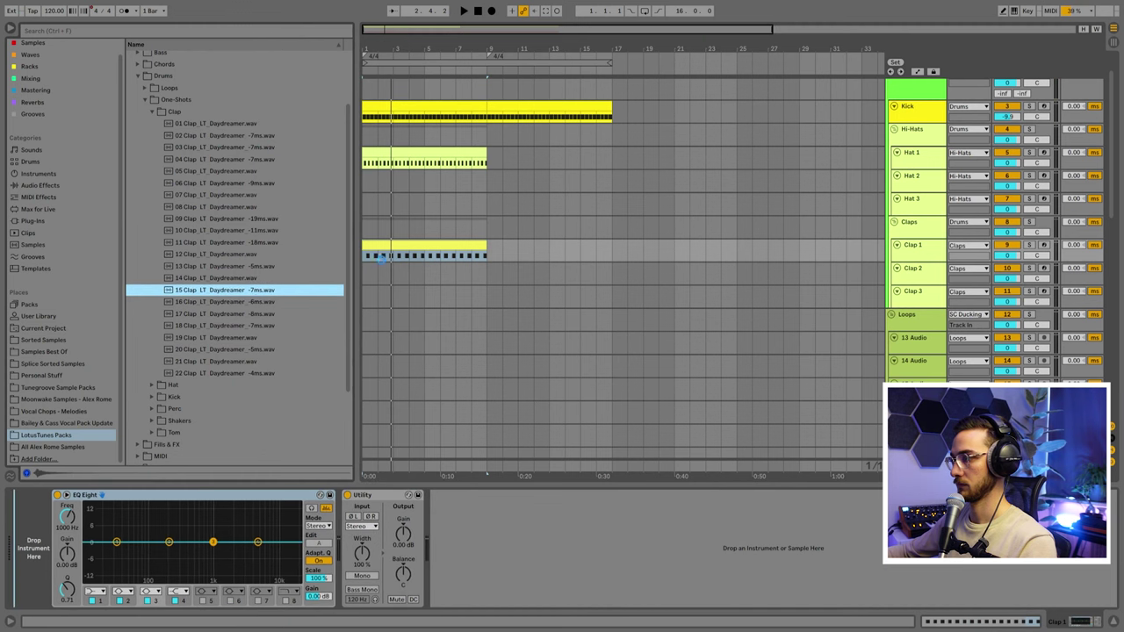
- Duplicate the Clap 1 clip up to bar 17 and check its notes
click(413, 245)
key(ctrl+d)
key(shift+Tab)
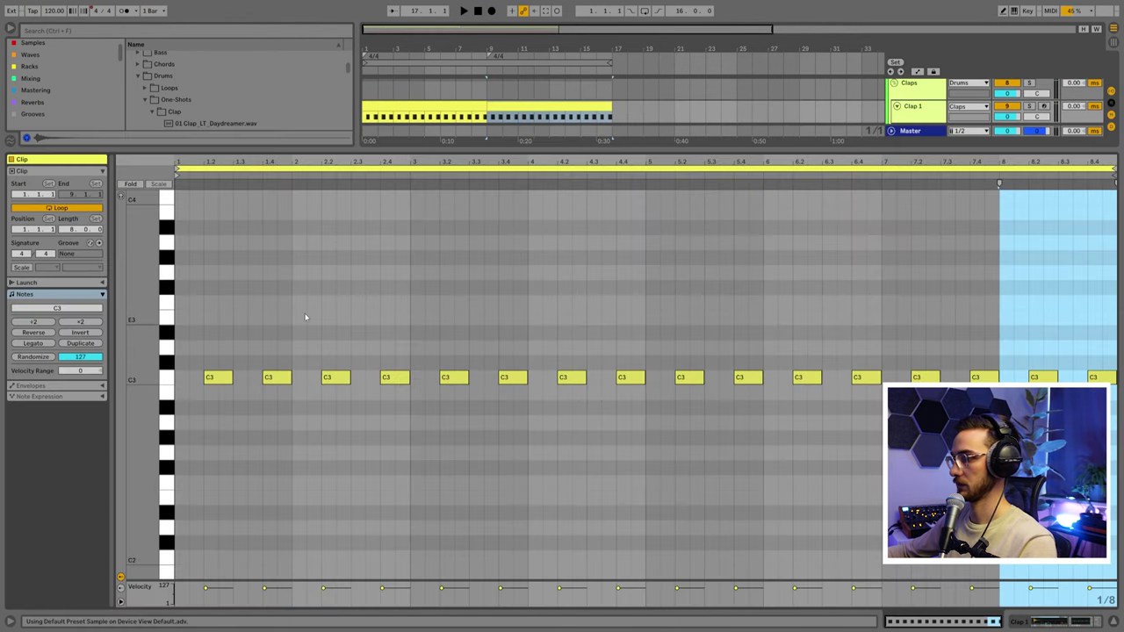
key(shift+Tab)
- Play the kick and clap together and lower Clap 1's volume to -5.3 dB
key(space)
scroll(717, 247, up, 2)
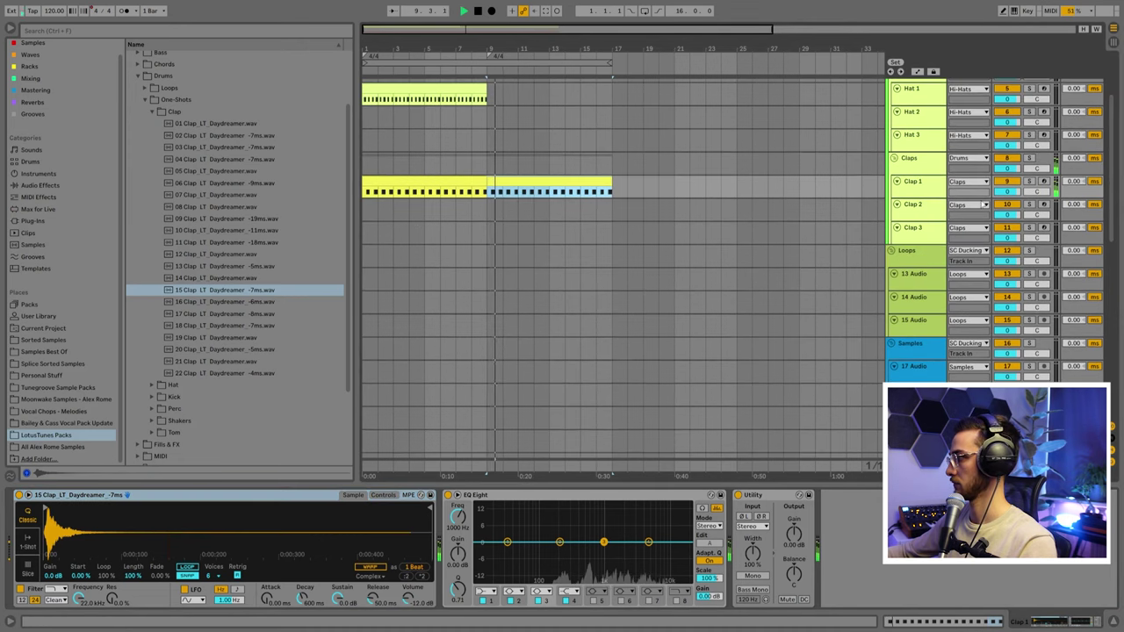
scroll(497, 319, up, 3)
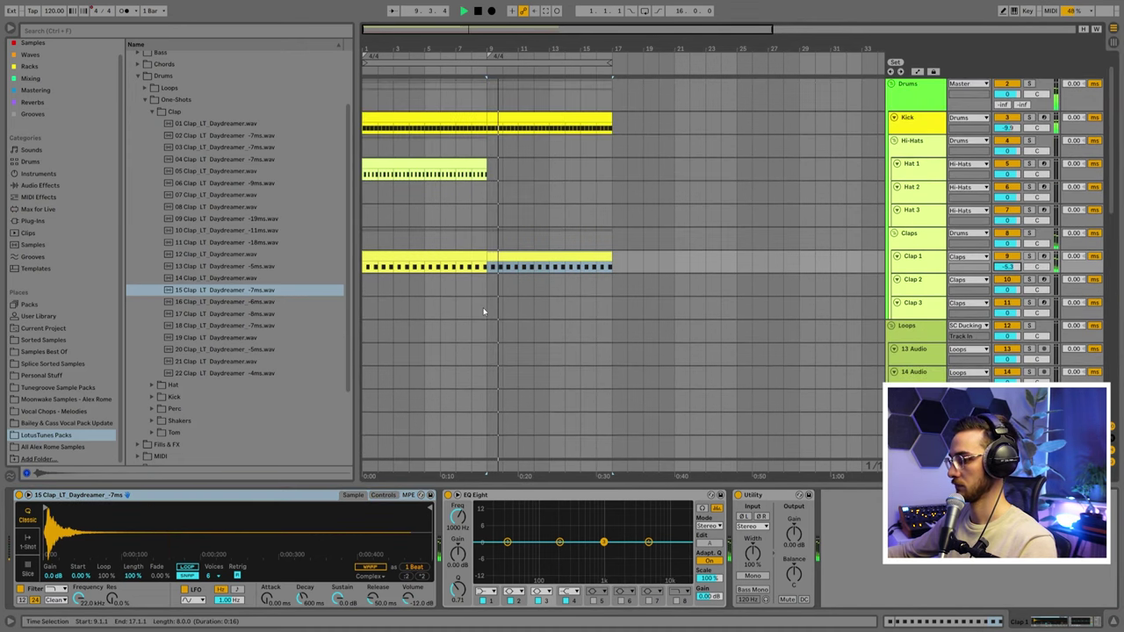
scroll(482, 311, up, 1)
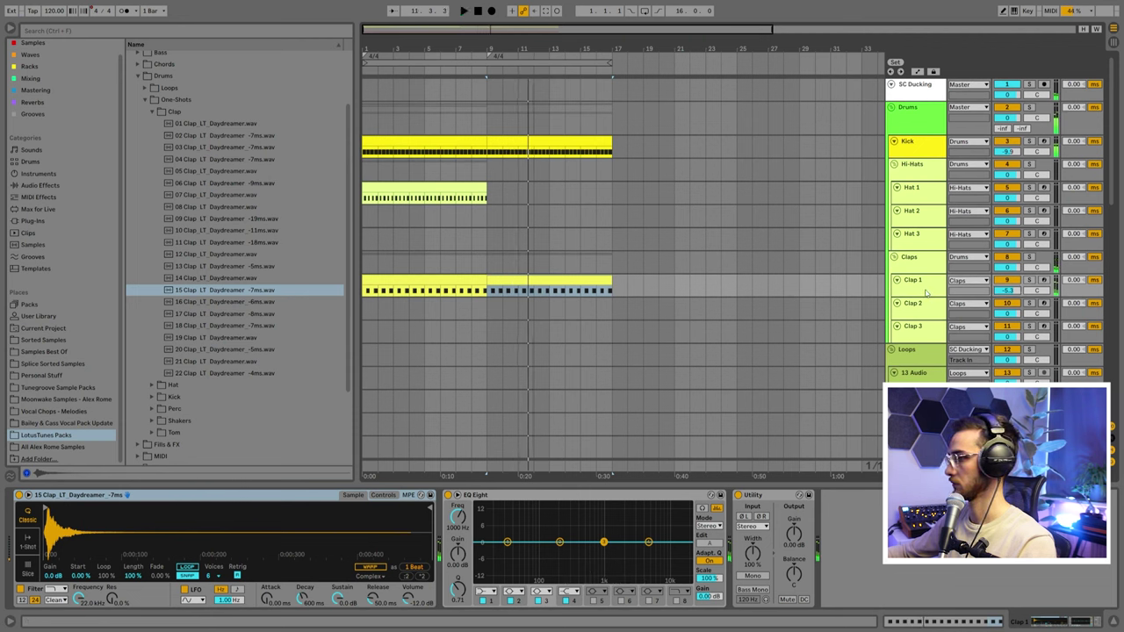
- Replace the Clap 1 sample with 10 Clap LT Daydreamer -11ms
key(Up)
key(Up)
key(Up)
key(Up)
key(Up)
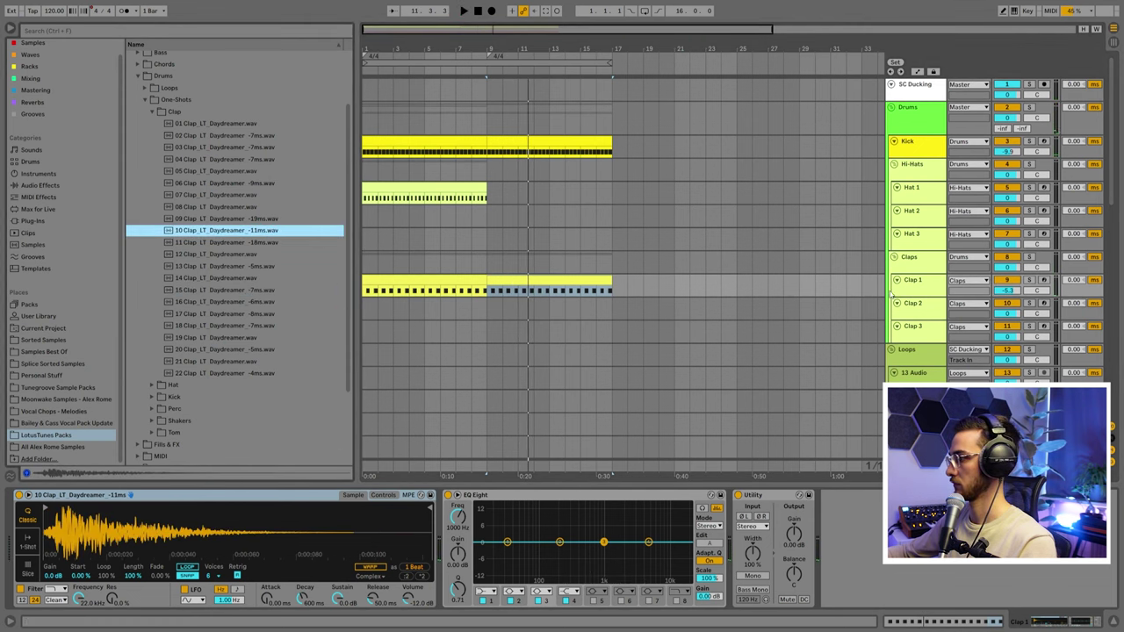
- Give Clap 1 a -12 ms track delay, -7.8 dB volume and -24 dB Sustain while listening back
drag(1073, 280, 1010, 298)
key(space)
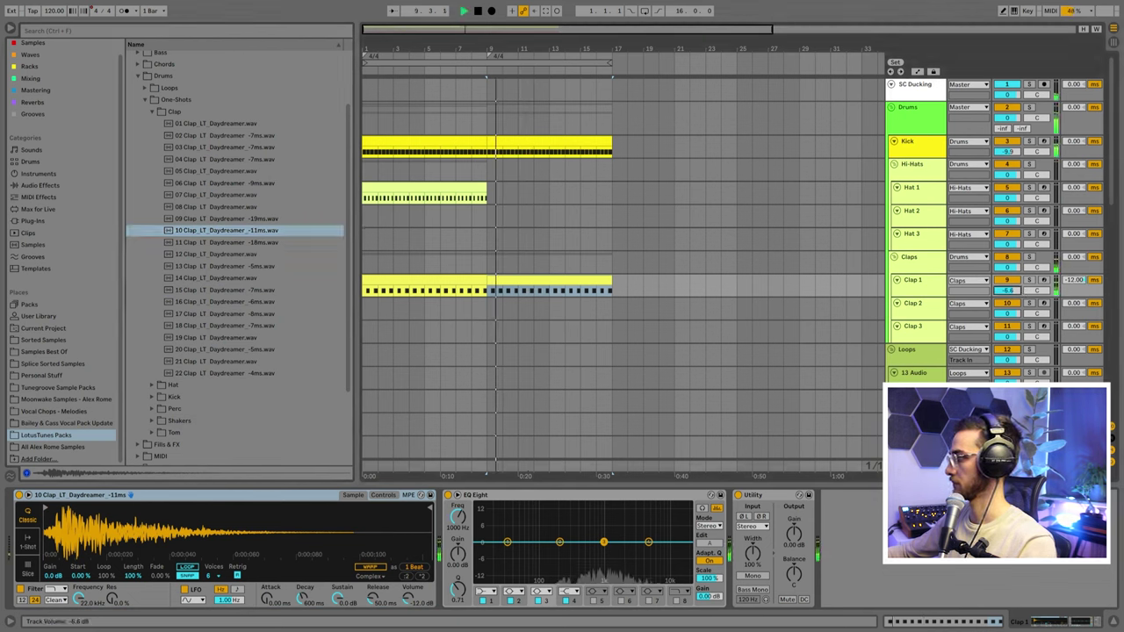
key(space)
key(space)
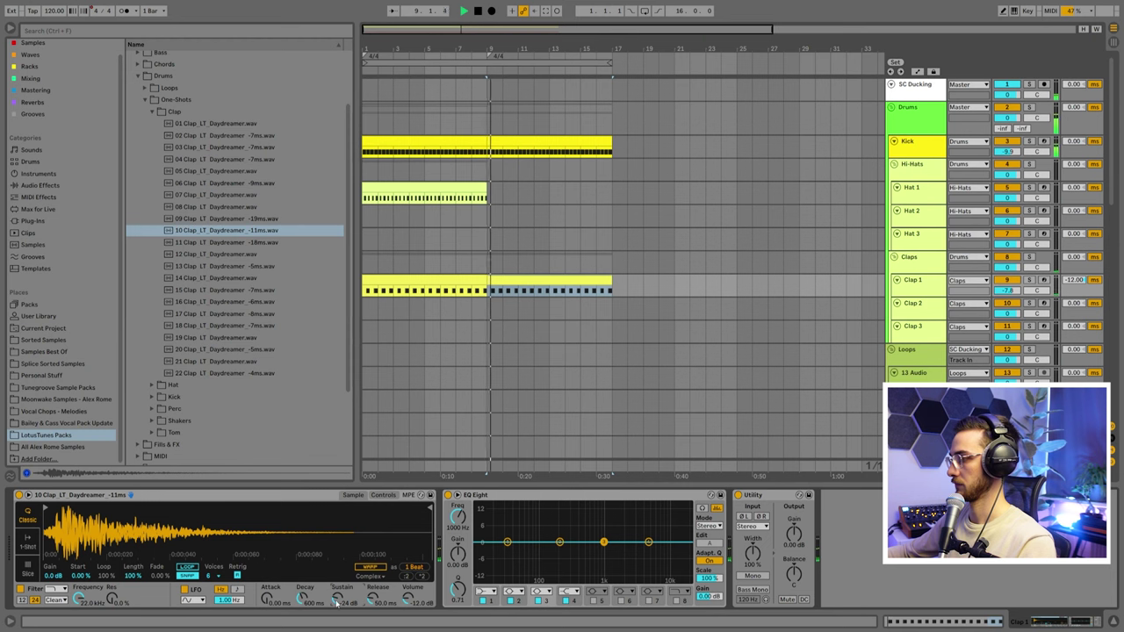
- Load the closed hat 02 CL-Hat LT Daydreamer from the pack's Hat one-shots as the instrument on Hat 1
click(147, 115)
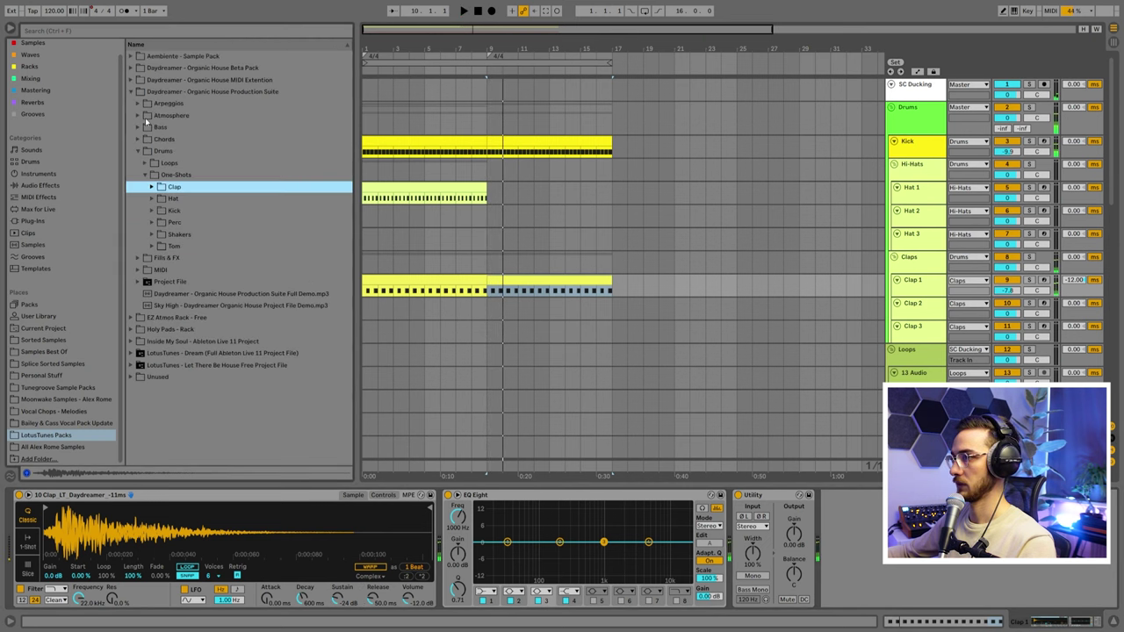
click(154, 199)
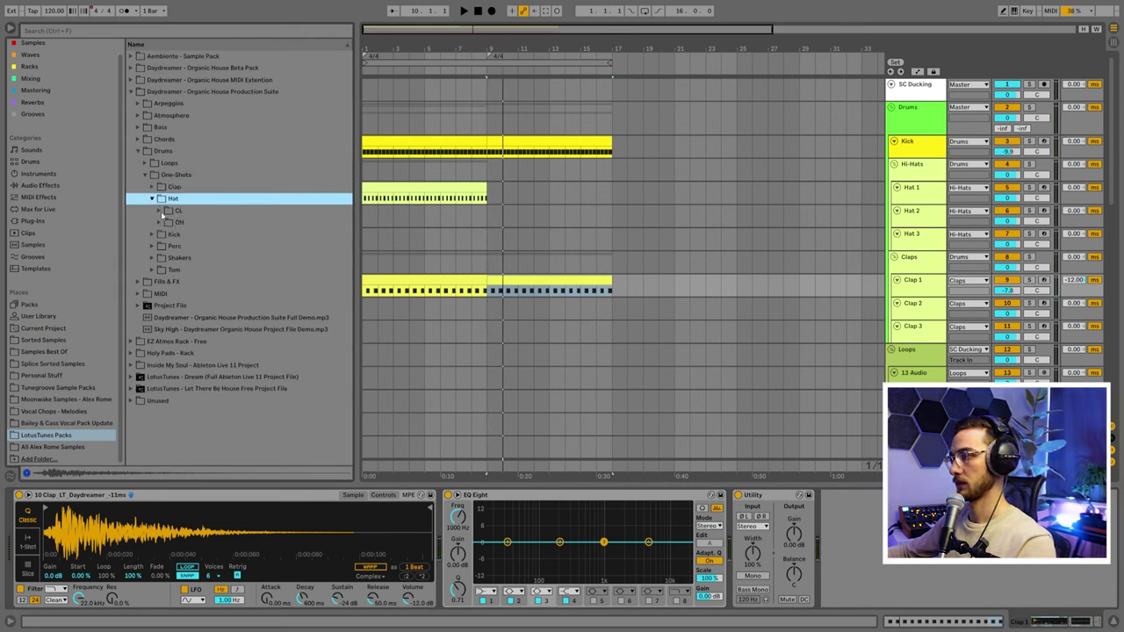
click(160, 212)
click(212, 235)
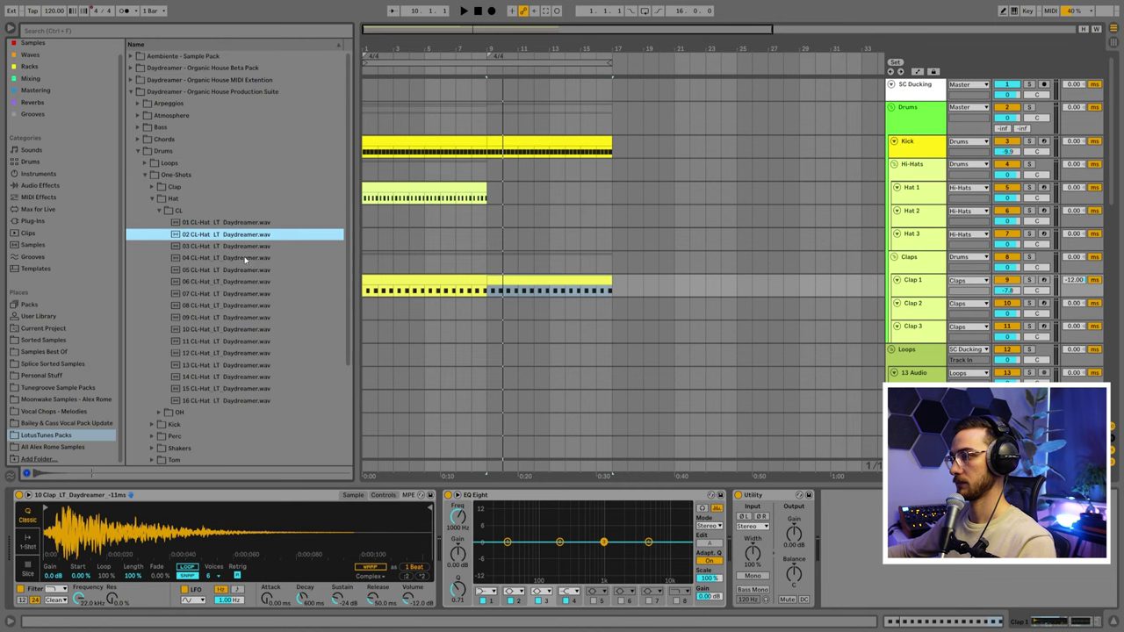
click(389, 186)
drag(208, 235, 31, 544)
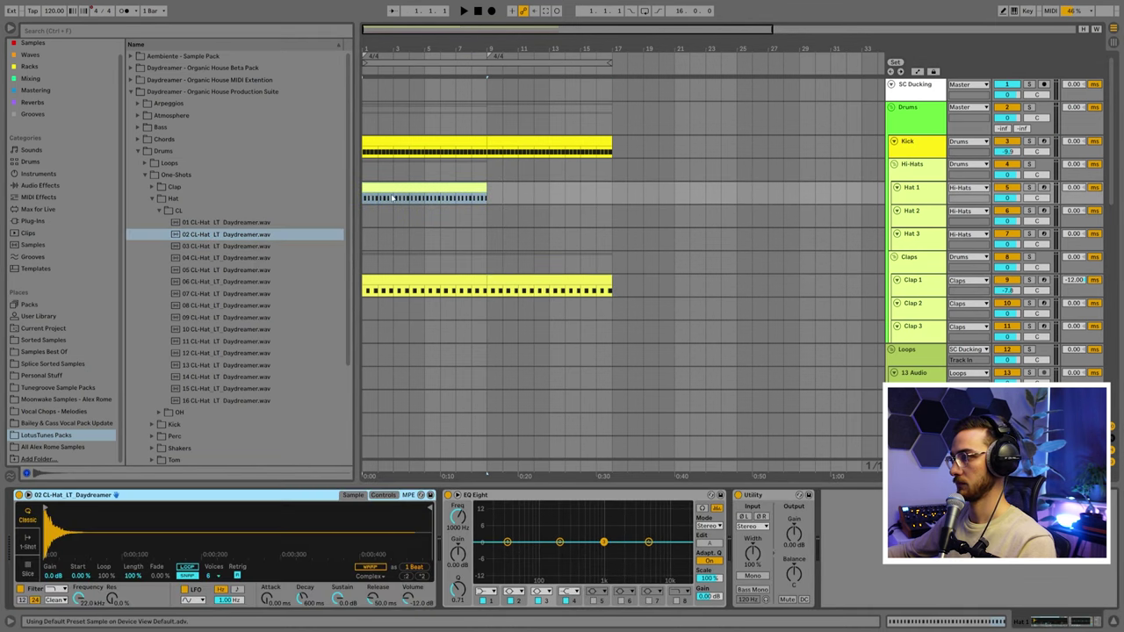
- Duplicate the Hat 1 clip up to bar 17
click(394, 185)
key(ctrl+d)
key(shift+Tab)
key(shift+Tab)
scroll(747, 263, up, 2)
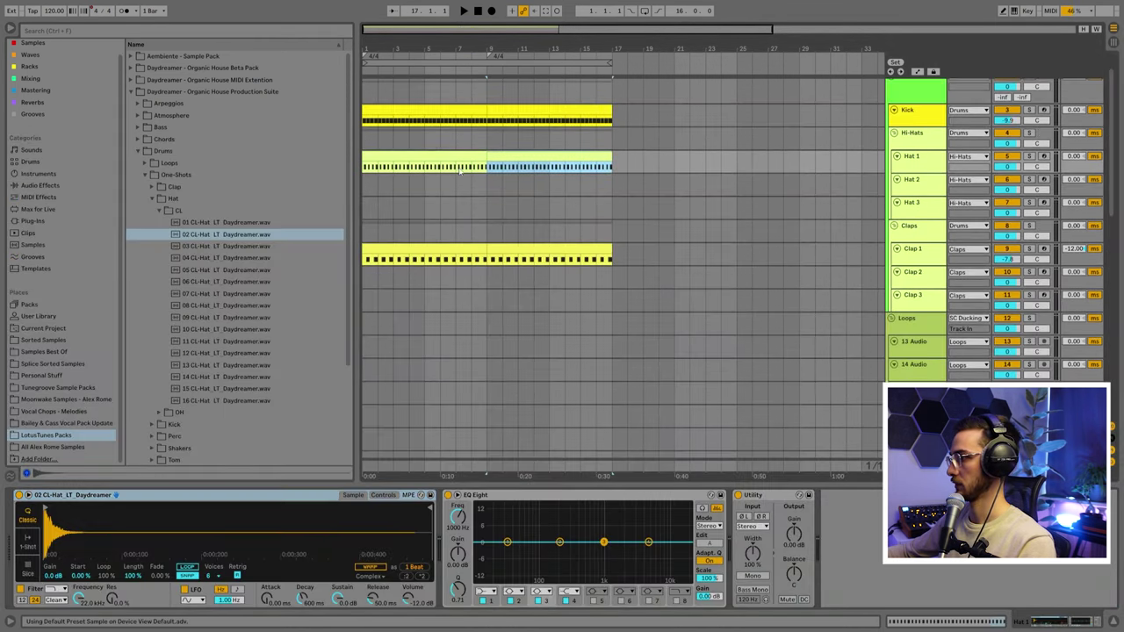
click(439, 152)
scroll(703, 185, up, 2)
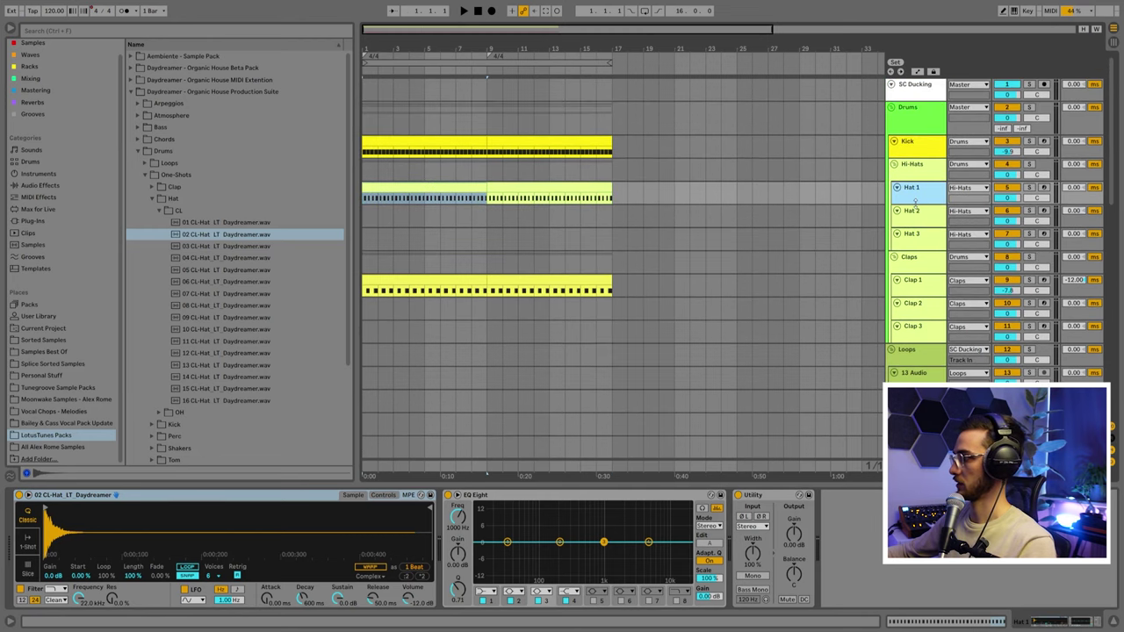
- Check the Clap 1 clip's notes and lower Hat 1's volume to -9.7 dB while the drums play from bar 1
click(424, 279)
double_click(424, 279)
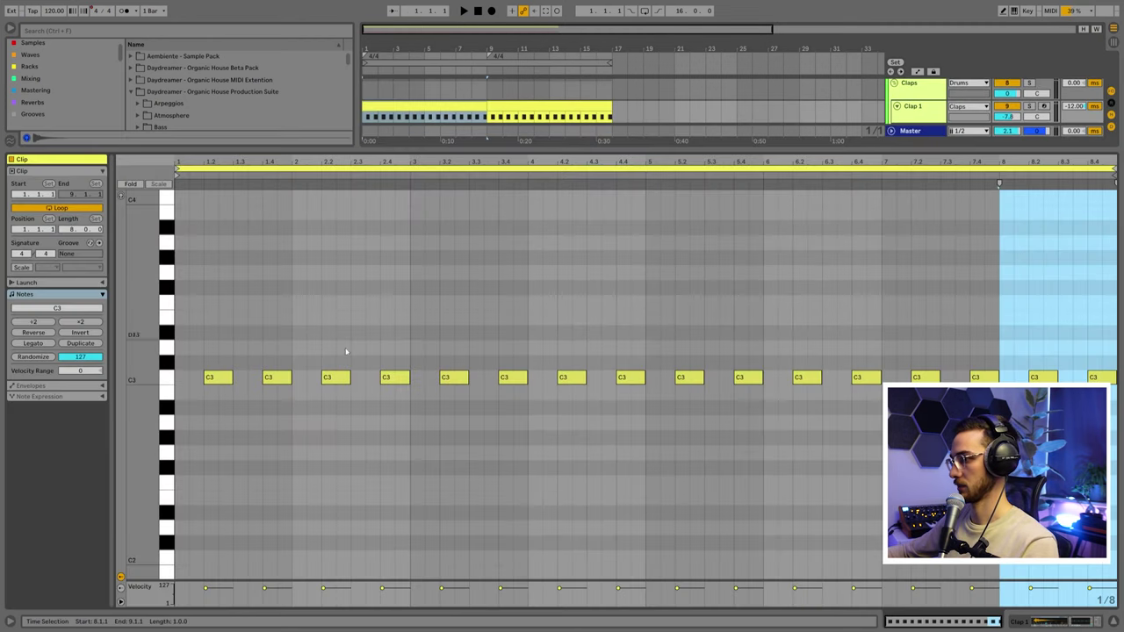
key(shift+Tab)
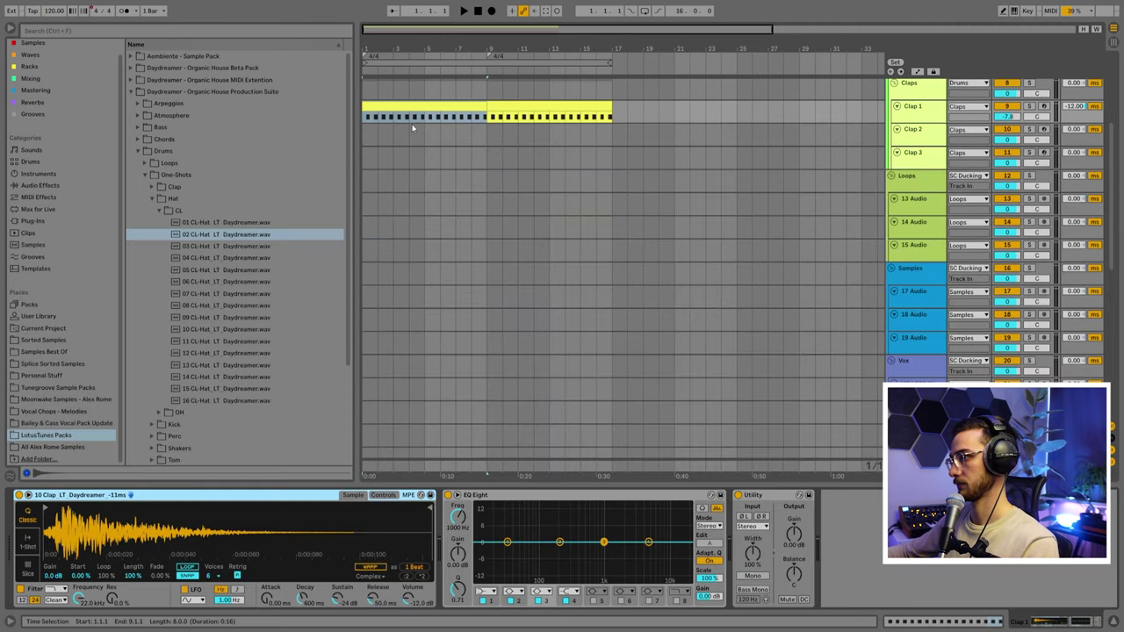
click(413, 128)
scroll(395, 133, up, 1)
click(381, 139)
key(space)
scroll(570, 268, up, 3)
scroll(757, 314, up, 1)
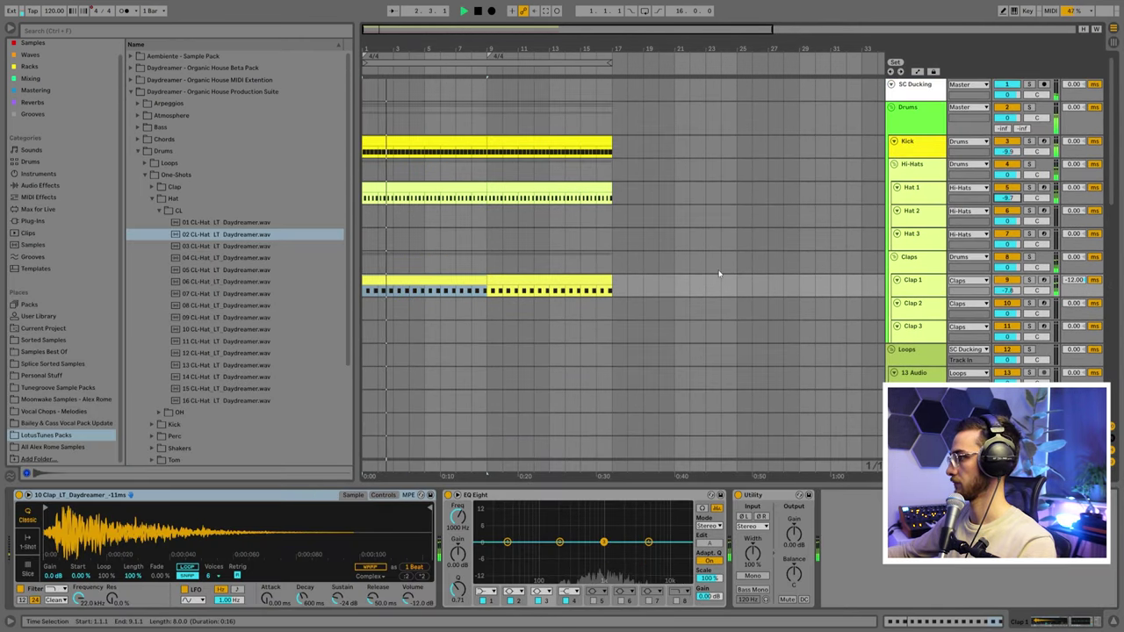
click(454, 141)
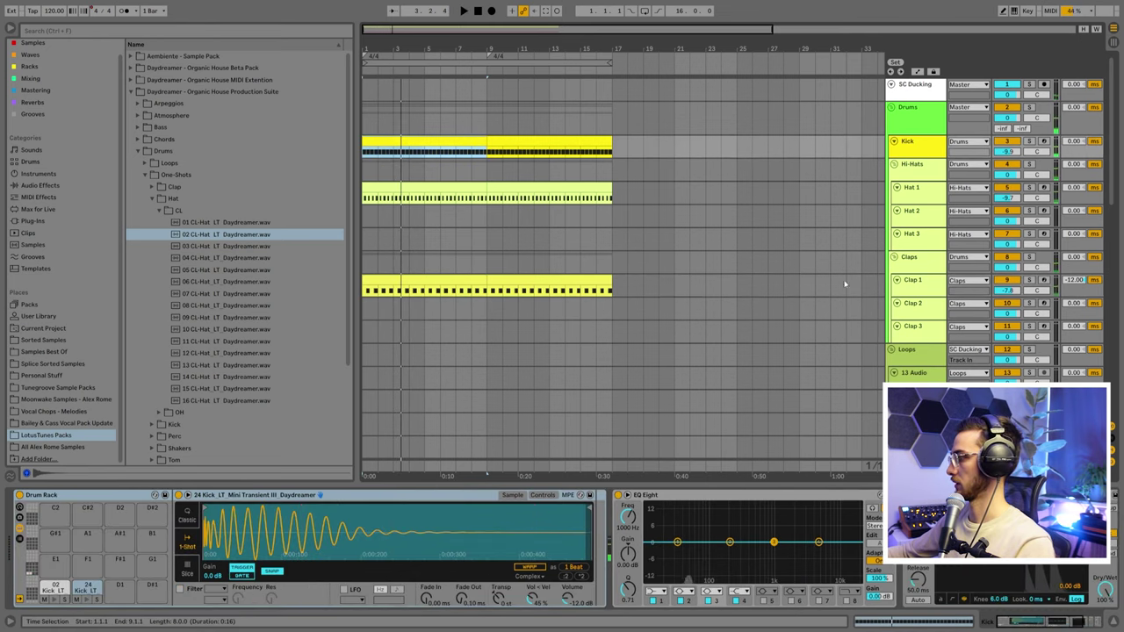
- Find the Compressor in the Mixing collection and add it after Utility on the 33 Audio track
scroll(834, 334, down, 10)
scroll(869, 377, down, 3)
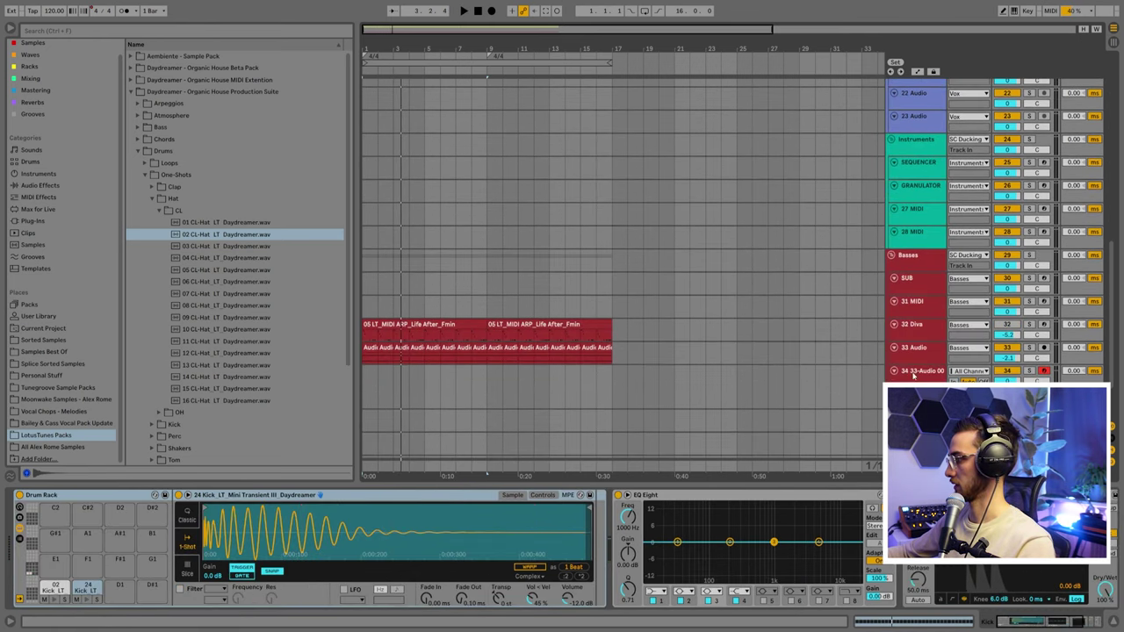
click(930, 353)
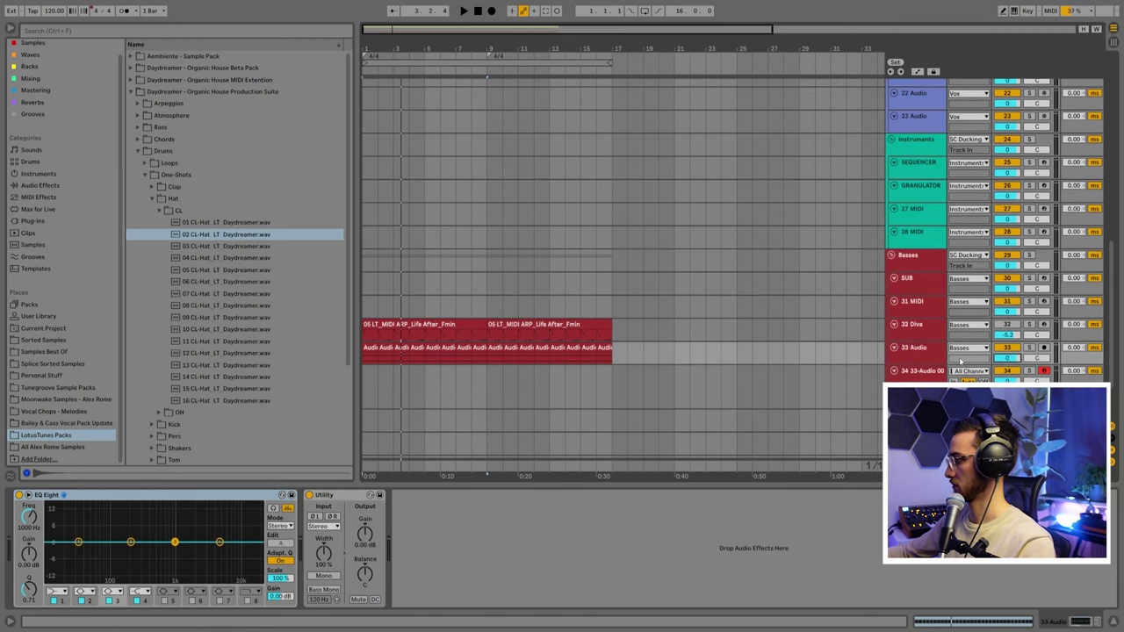
click(31, 79)
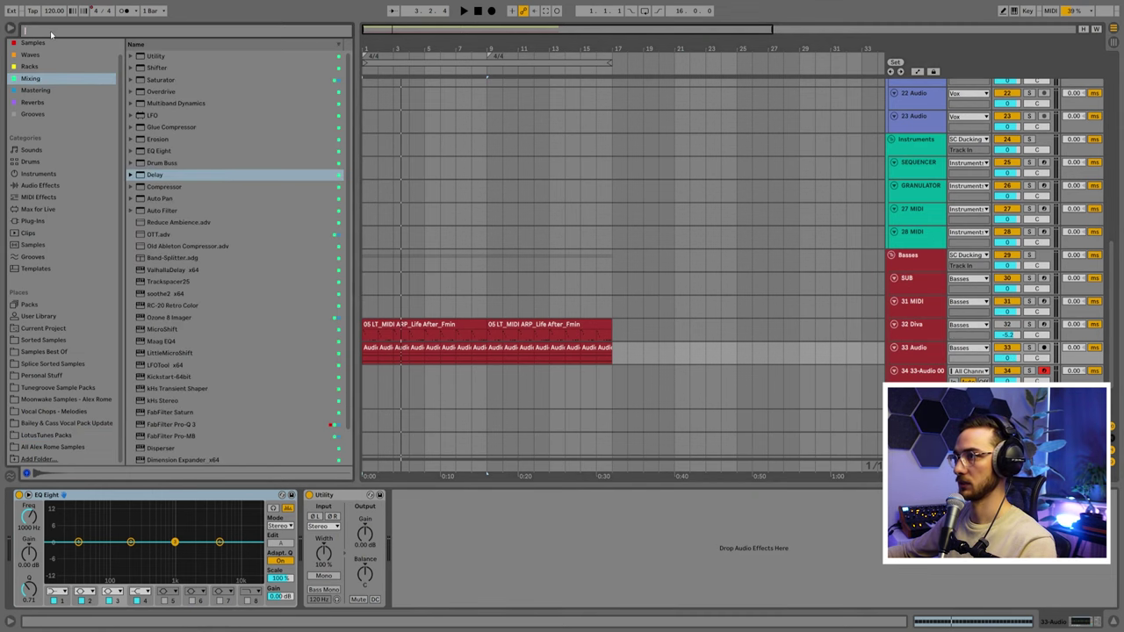
click(51, 31)
text(compress)
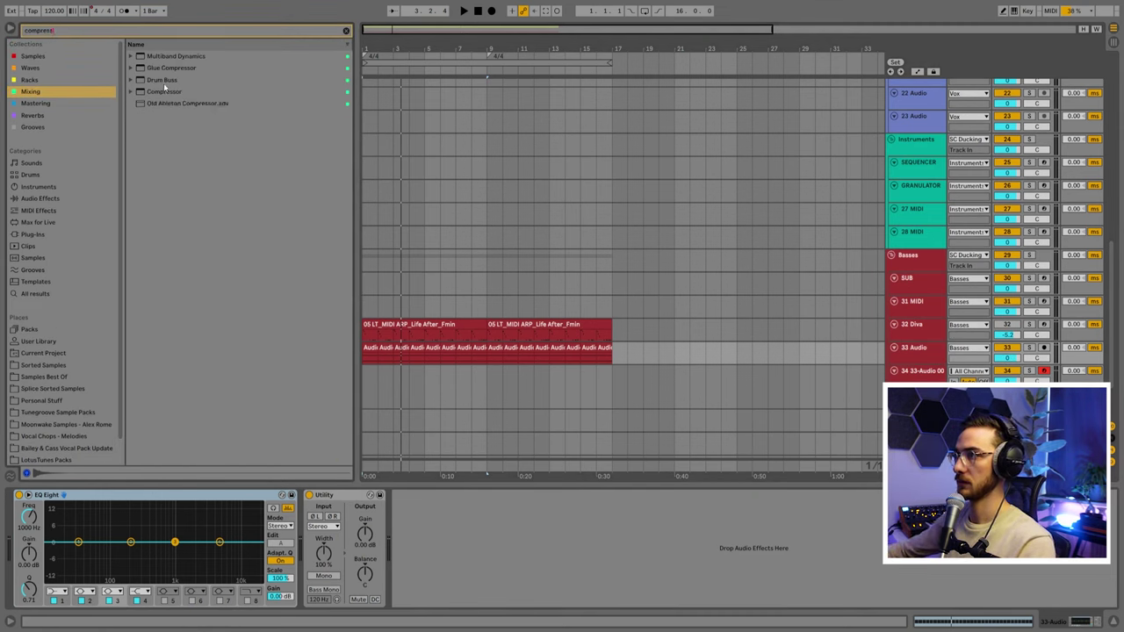
click(159, 92)
drag(498, 383, 443, 526)
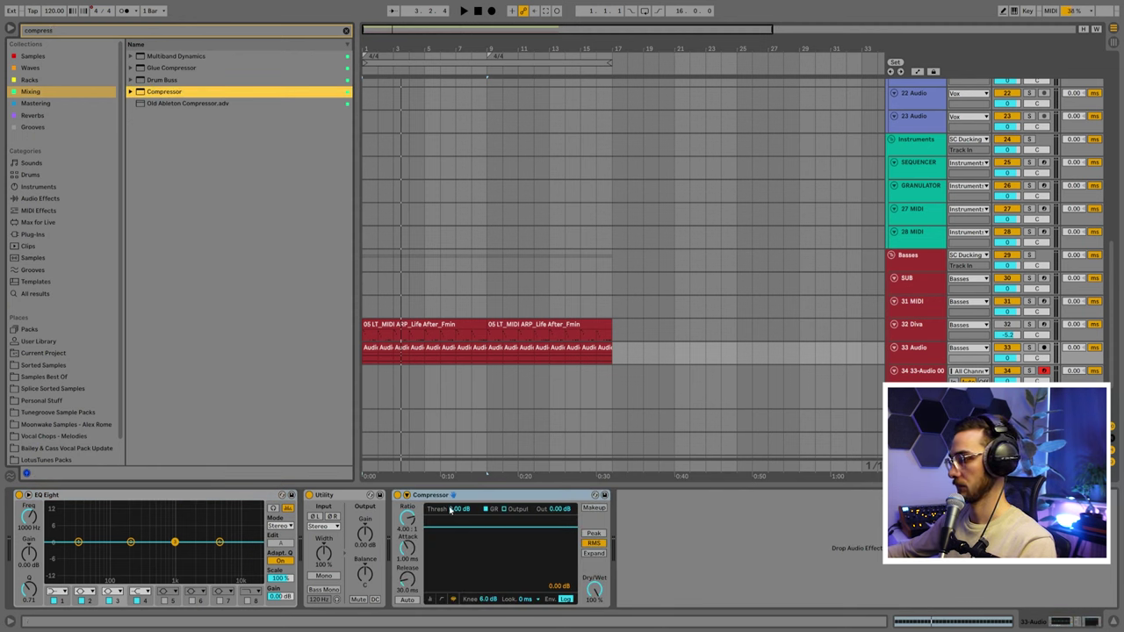
- Sidechain the 33 Audio Compressor to the Kick and lower its threshold to -35 dB during playback
click(407, 509)
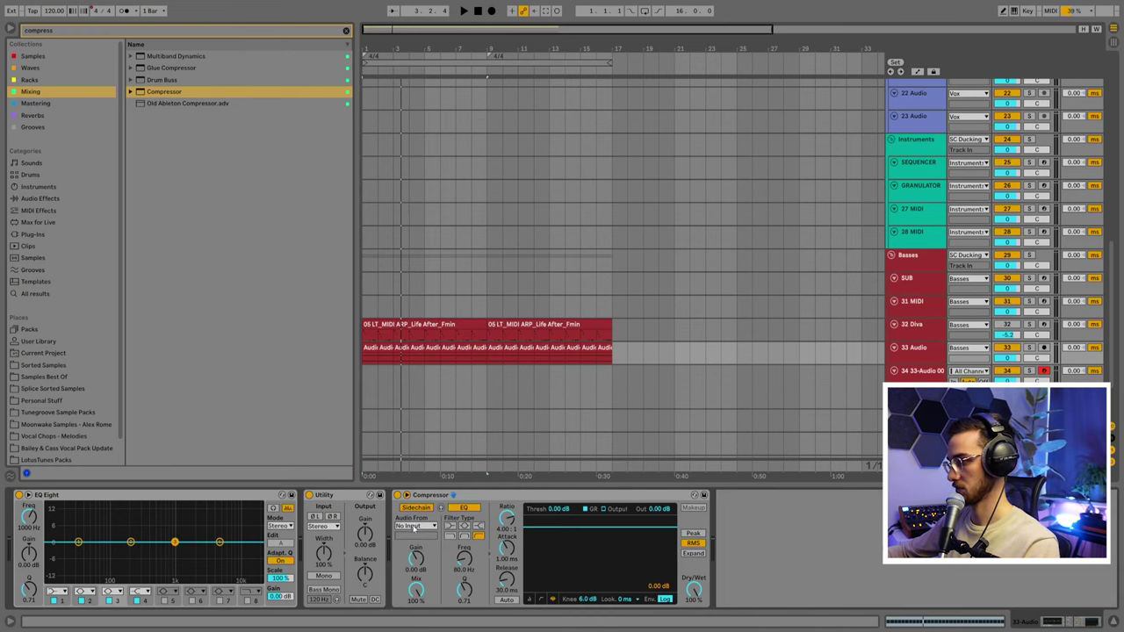
click(413, 525)
click(401, 149)
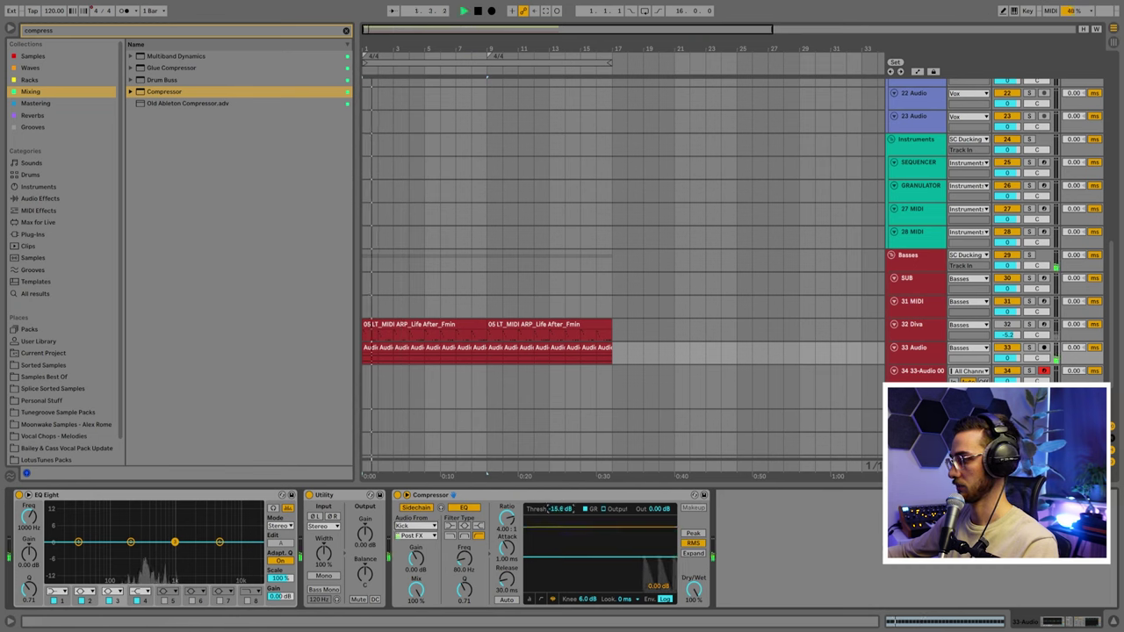
mouse_move(559, 509)
mouse_down()
mouse_move(560, 526)
mouse_move(559, 512)
mouse_up()
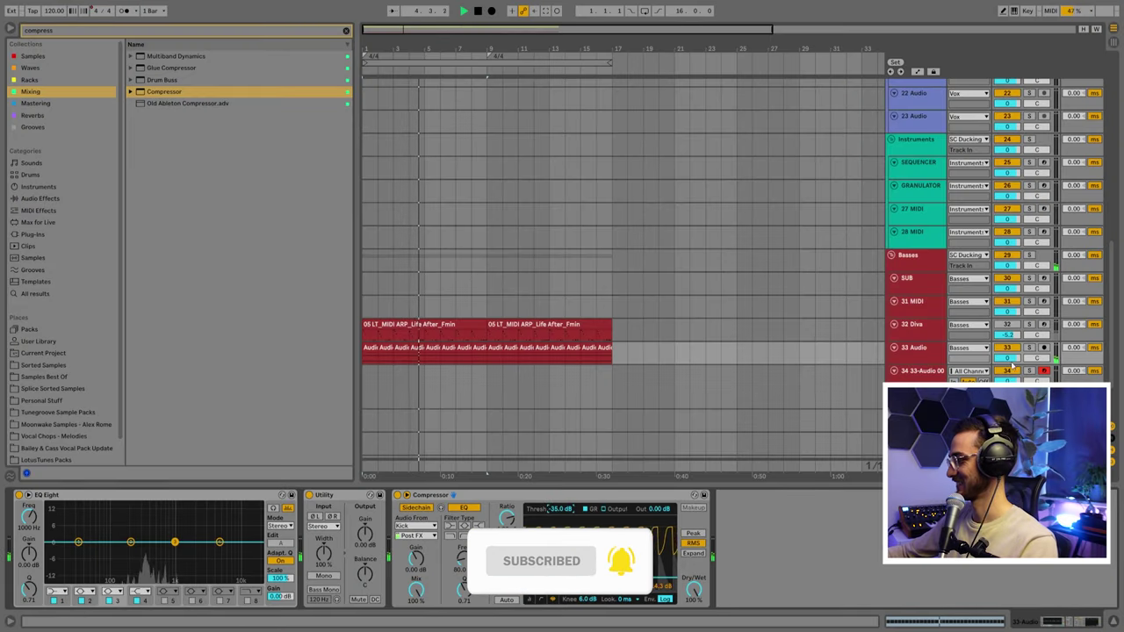
- Set the Basses group's Utility gain to 4.44 dB while playing from bar 1
click(922, 266)
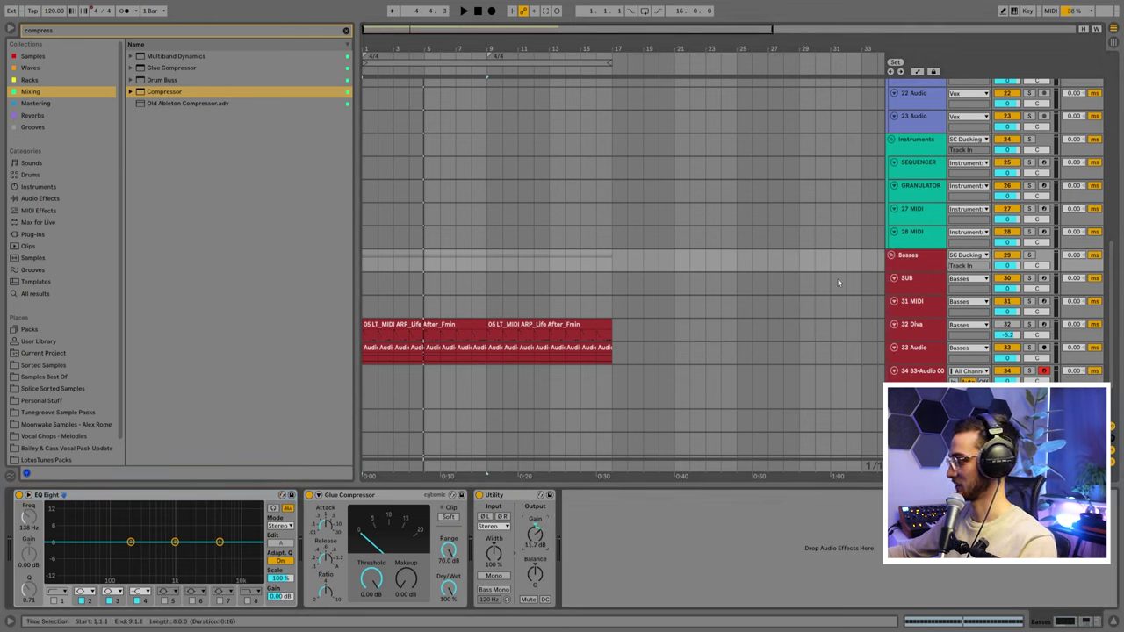
key(space)
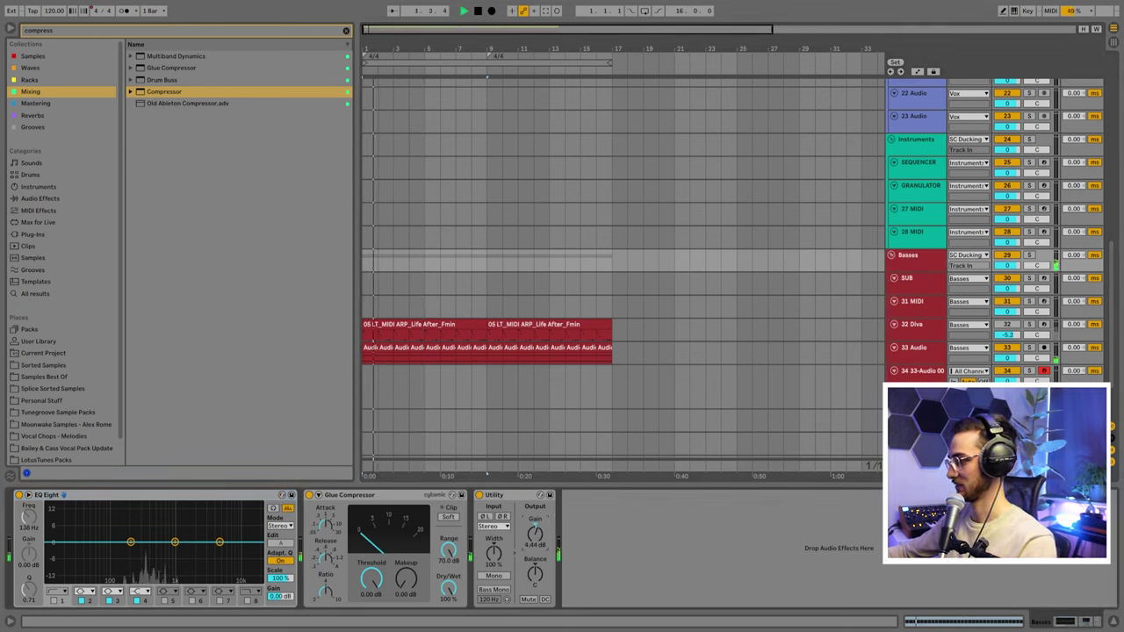
- Reactivate the 32 Diva track, lower its volume to -6.3 dB and check its Diva synth settings
click(421, 325)
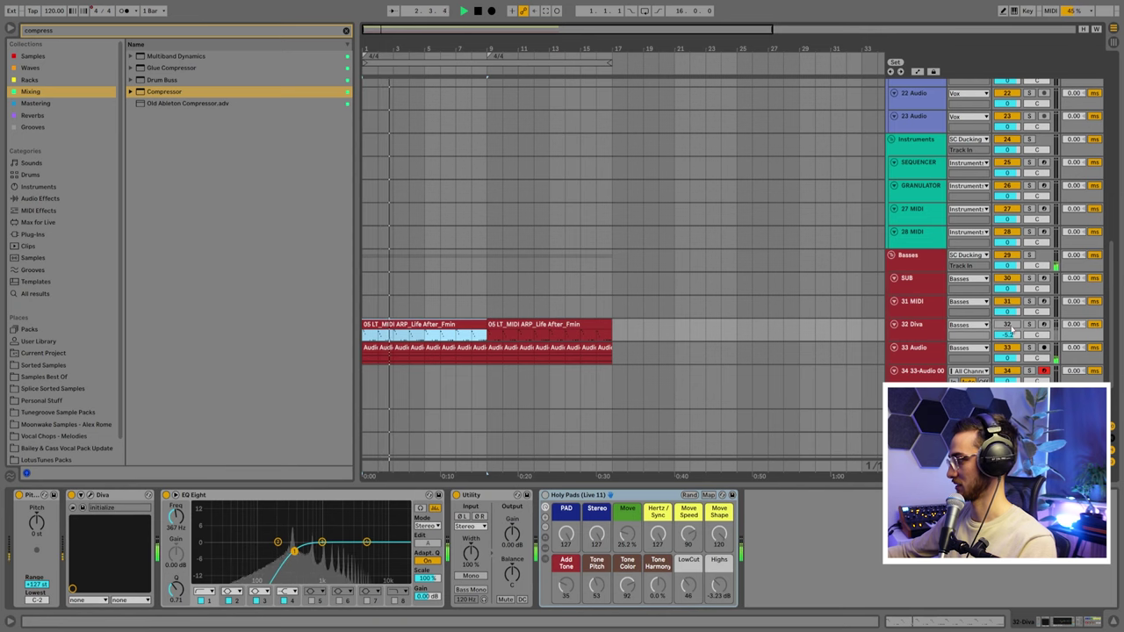
click(1007, 325)
click(1007, 334)
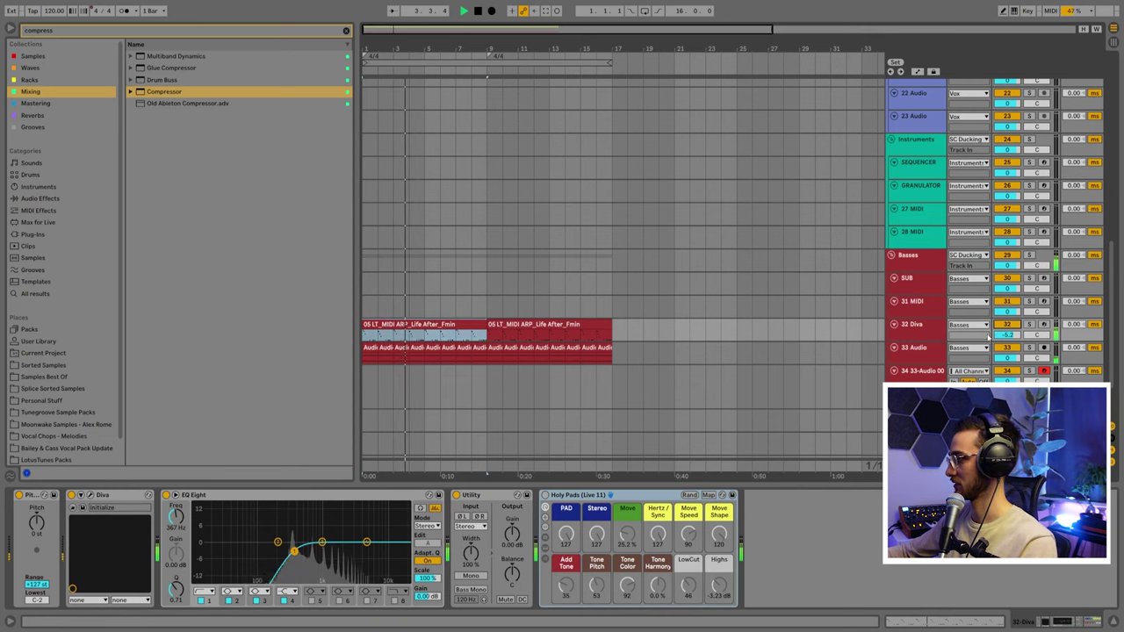
drag(1007, 334, 1007, 337)
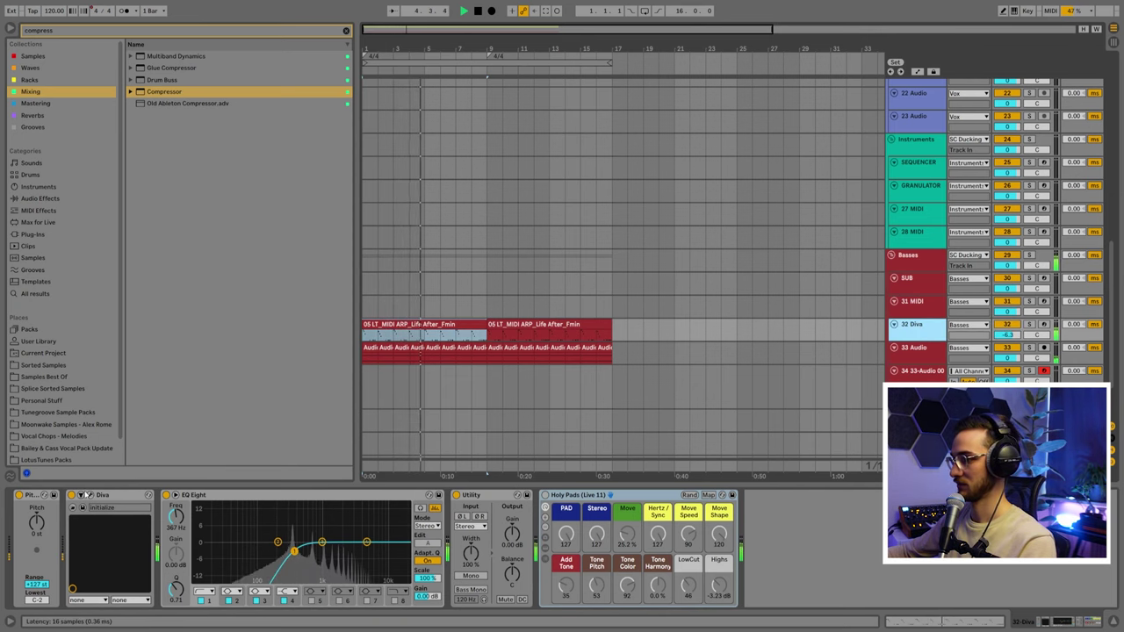
key(ctrl+alt+p)
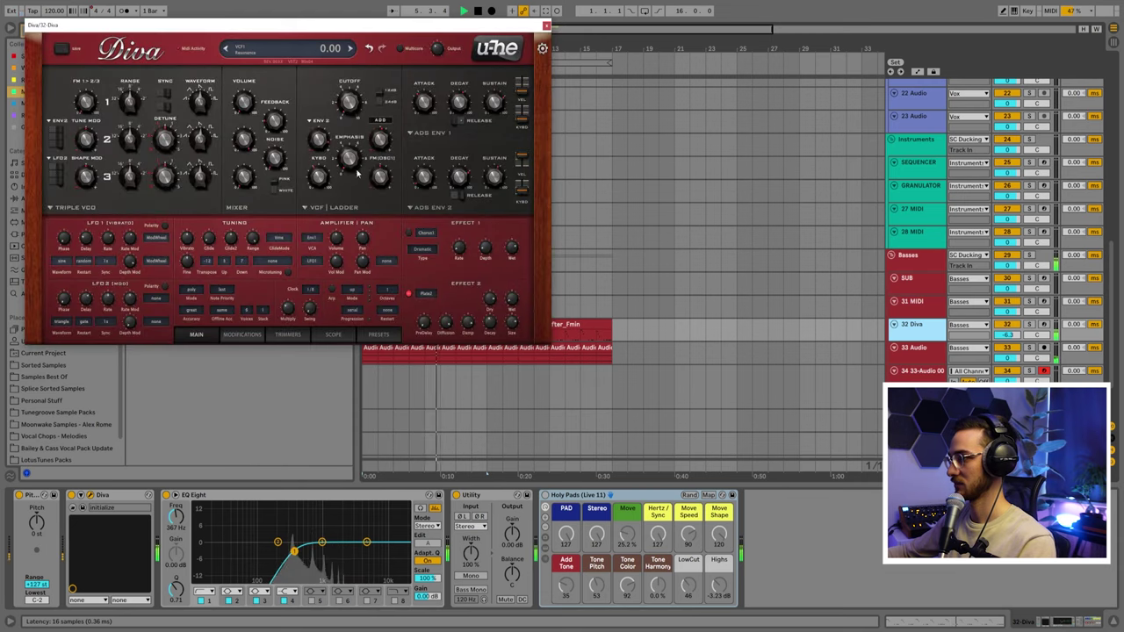
click(545, 25)
- Audition loops such as 05 and 17 TopLoop LT Daydreamer in the LotusTunes Daydreamer pack's Full Top Loops
scroll(371, 227, up, 2)
click(345, 30)
scroll(475, 218, up, 5)
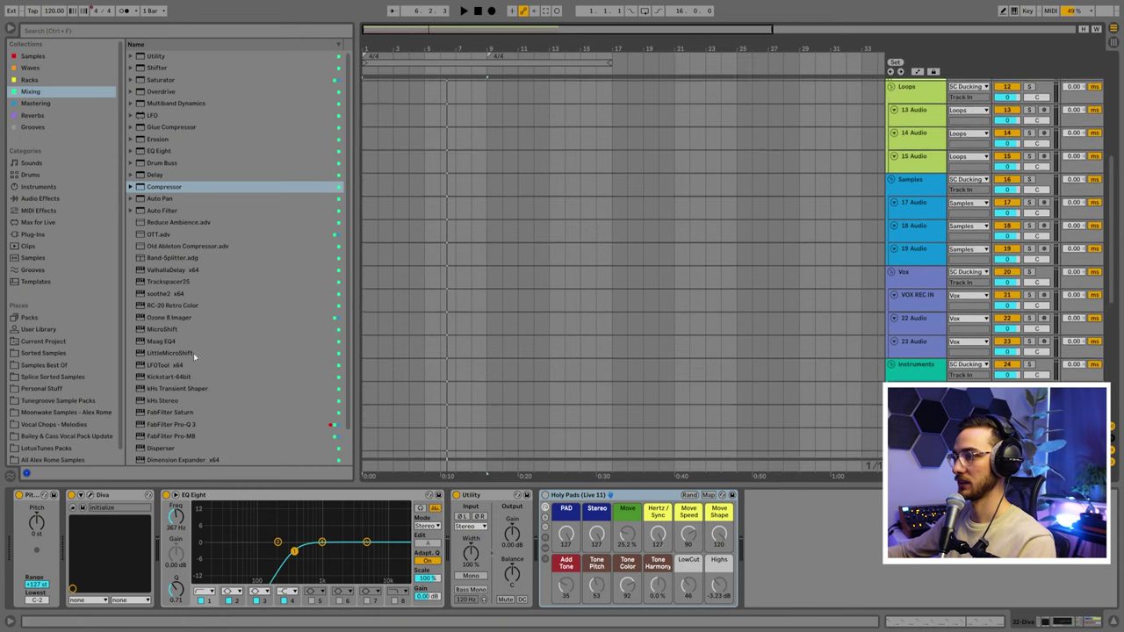
click(39, 449)
click(146, 175)
click(145, 163)
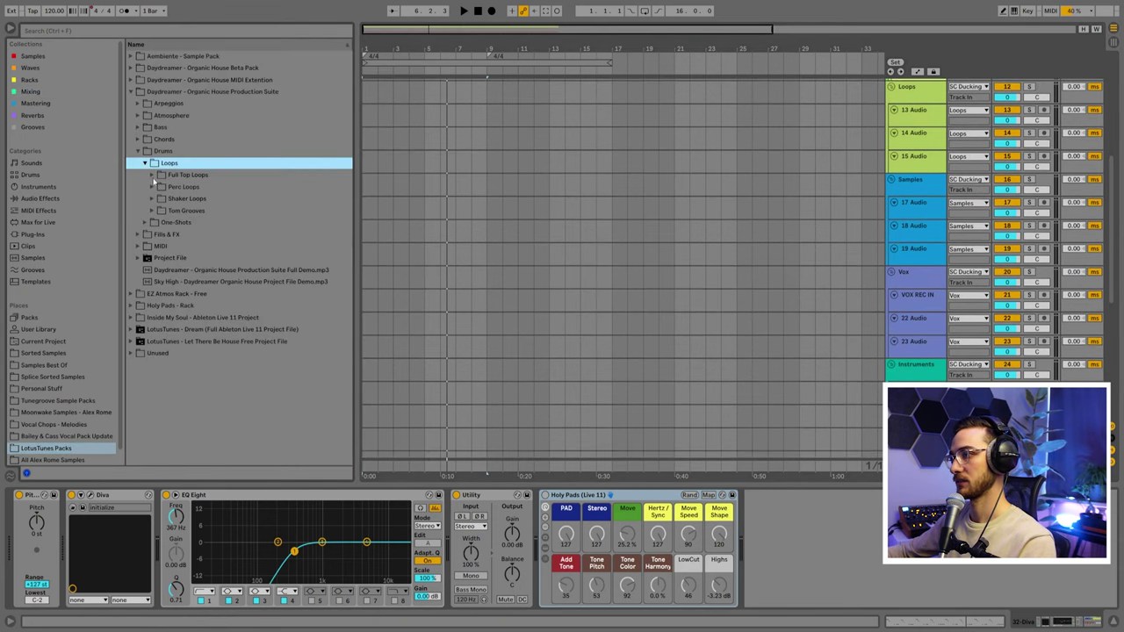
click(151, 175)
click(160, 187)
click(228, 235)
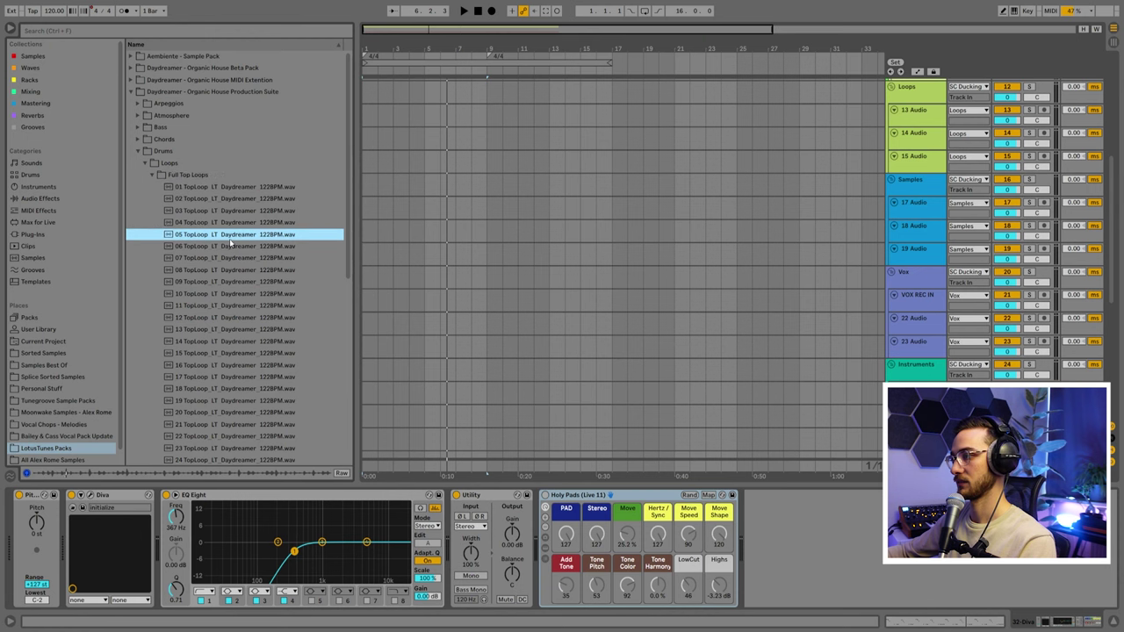
click(219, 376)
- Place 17 TopLoop LT Daydreamer at bar 1 of the 13 Audio track and duplicate it up to bar 17
click(448, 380)
scroll(395, 377, up, 4)
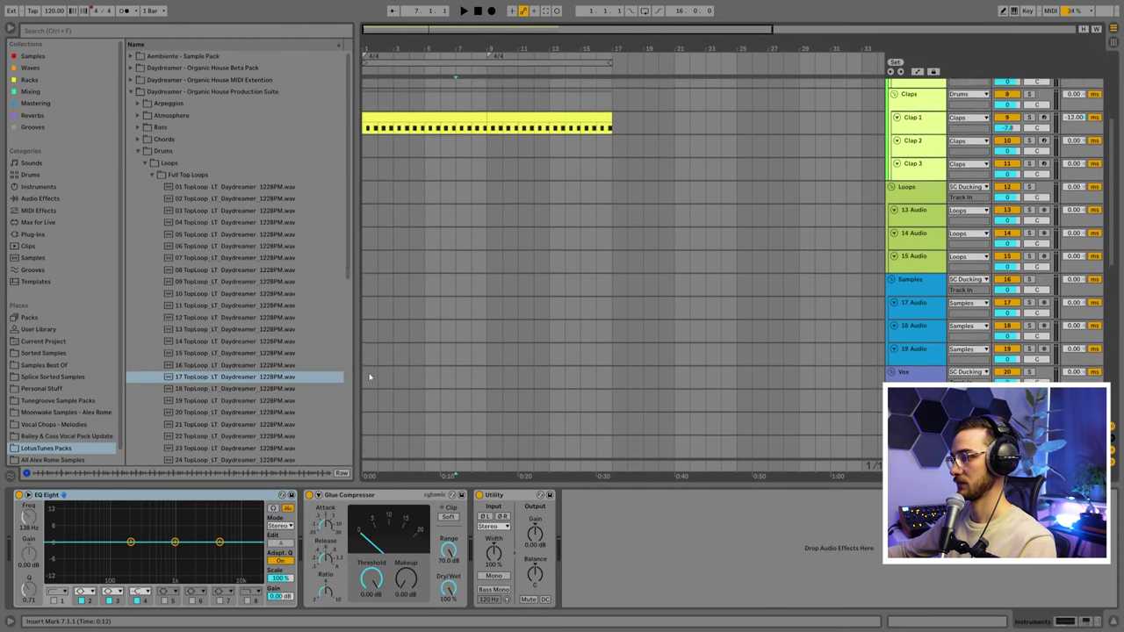
drag(235, 380, 365, 303)
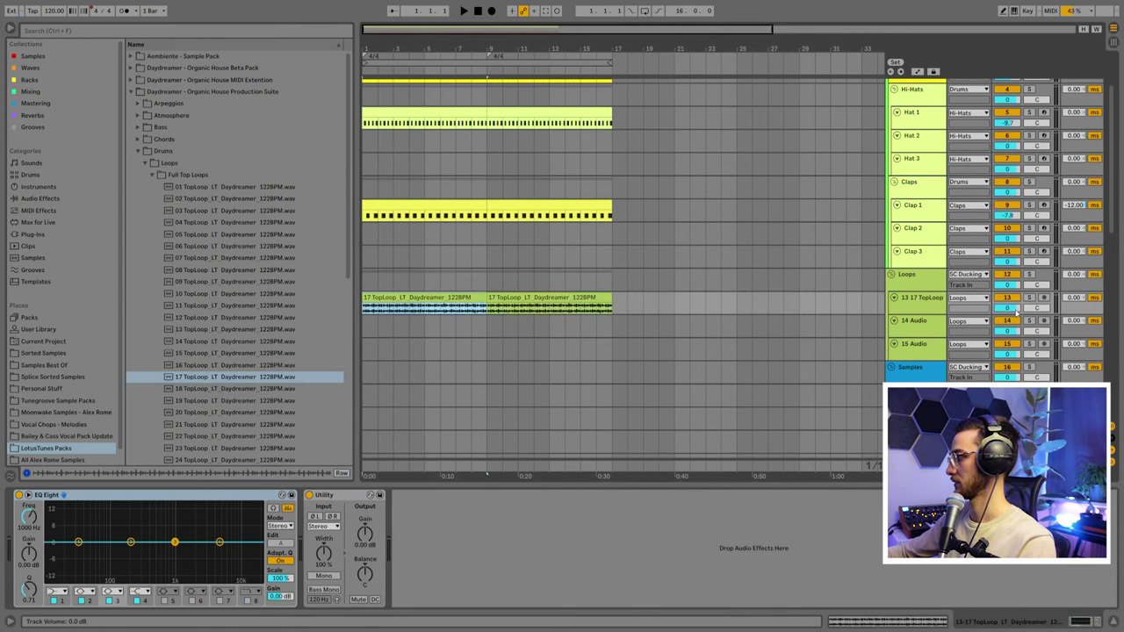
- Set the top loop track's volume to -17.2 dB and Clap 1's to -8.6 dB while the groove plays
drag(1014, 308, 1016, 322)
key(space)
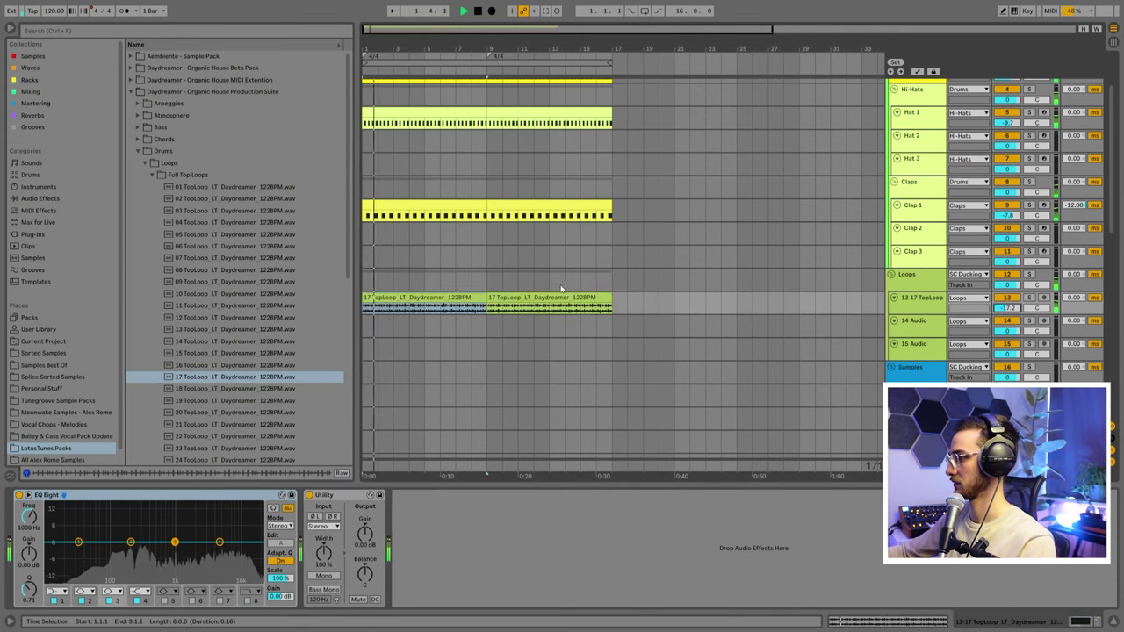
scroll(615, 307, up, 2)
click(548, 265)
- Select both top loop clips and turn on arrangement looping from bar 1 to bar 17
click(602, 360)
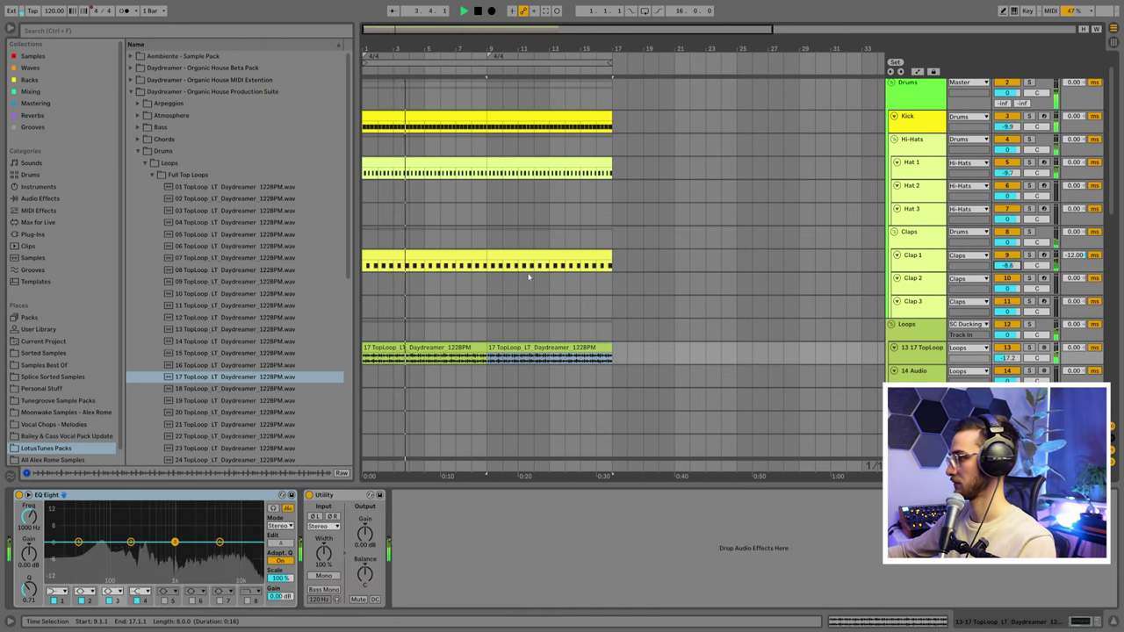
click(448, 349)
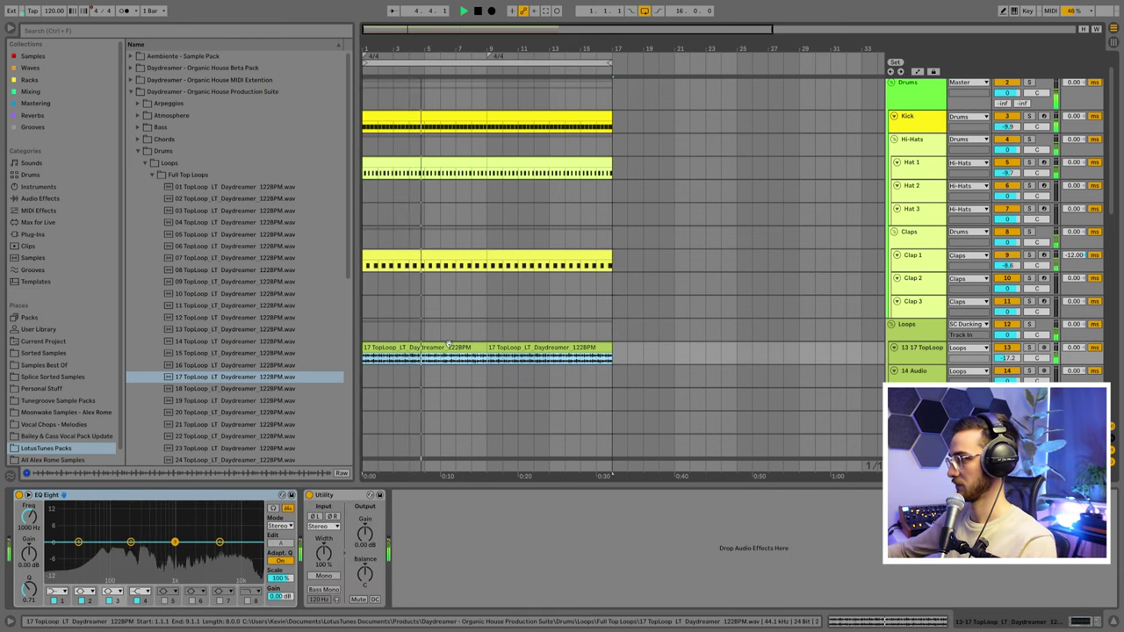
scroll(577, 210, up, 1)
click(521, 141)
- Pitch the 32 Diva arpeggio down by -12 st with its Pitch device and play it from bar 1
scroll(502, 371, down, 10)
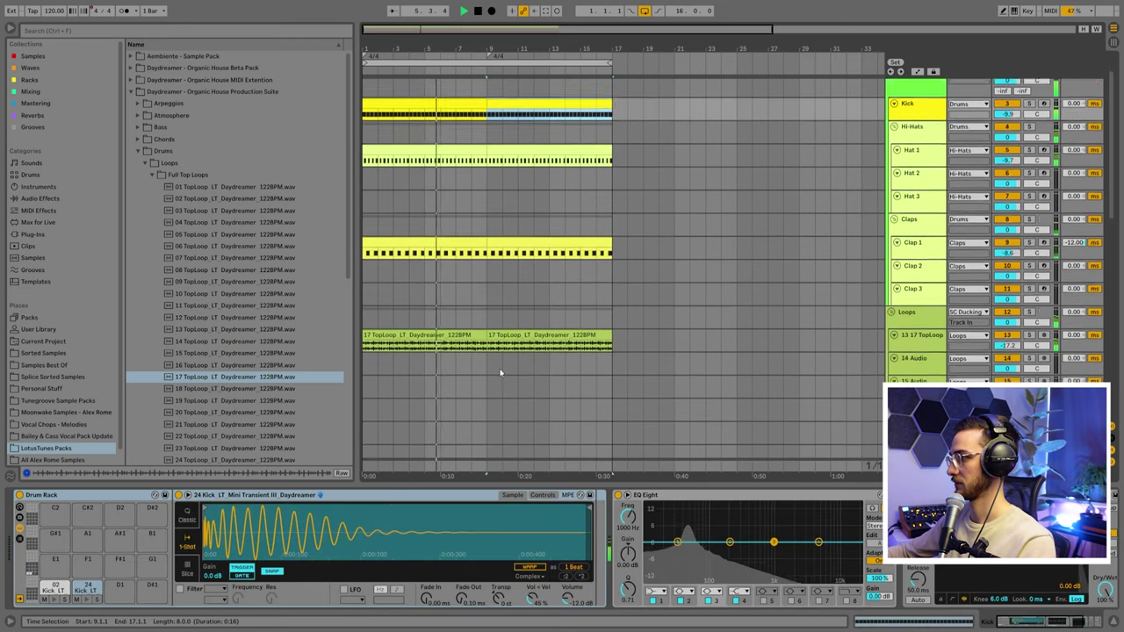
click(449, 338)
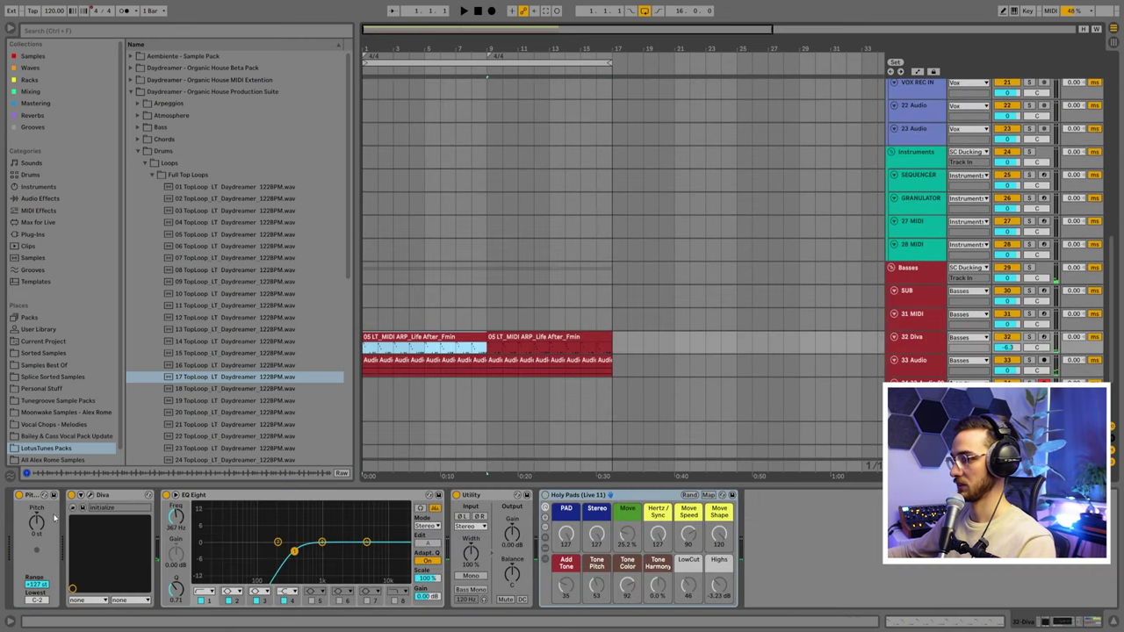
key(space)
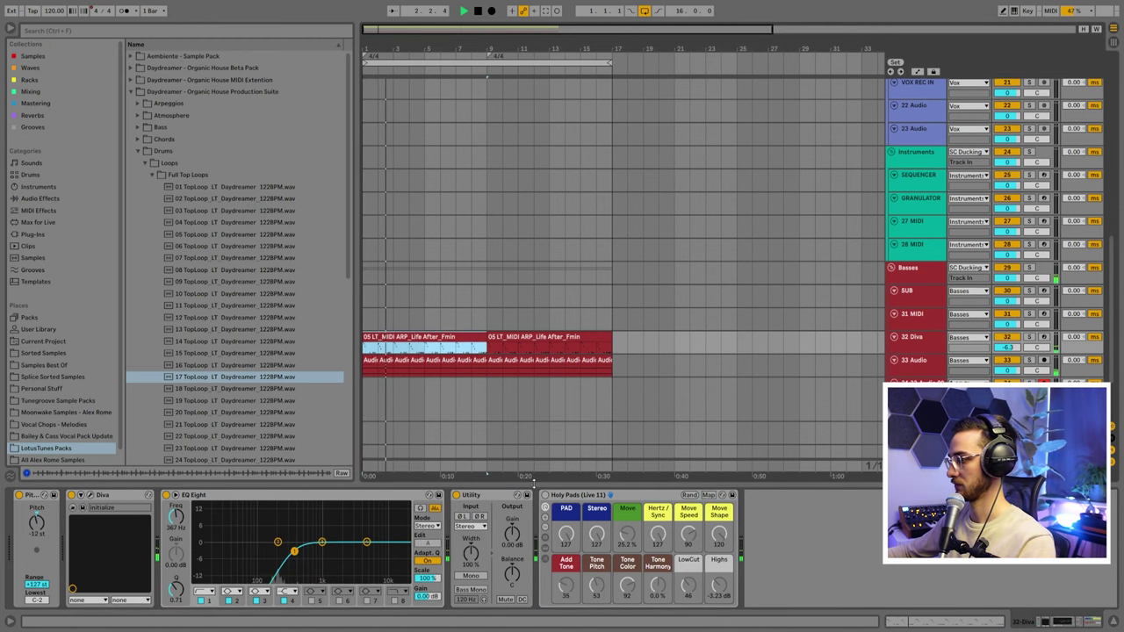
- Deactivate the 33 Audio track and play the 32 Diva part from bar 1 without it
scroll(534, 366, down, 3)
click(1009, 318)
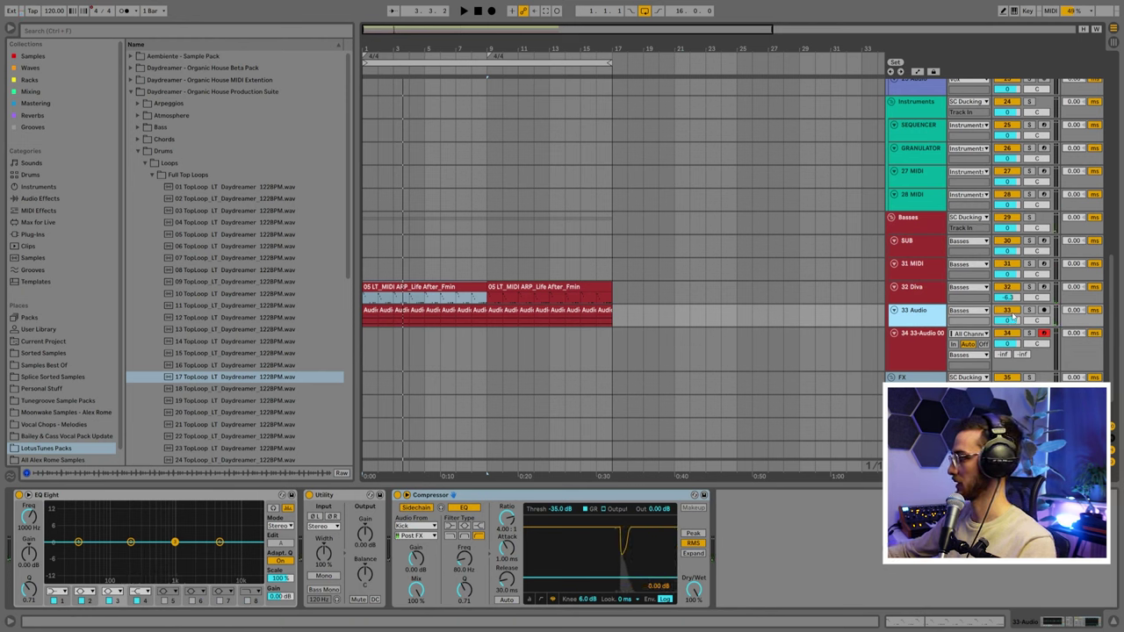
click(913, 288)
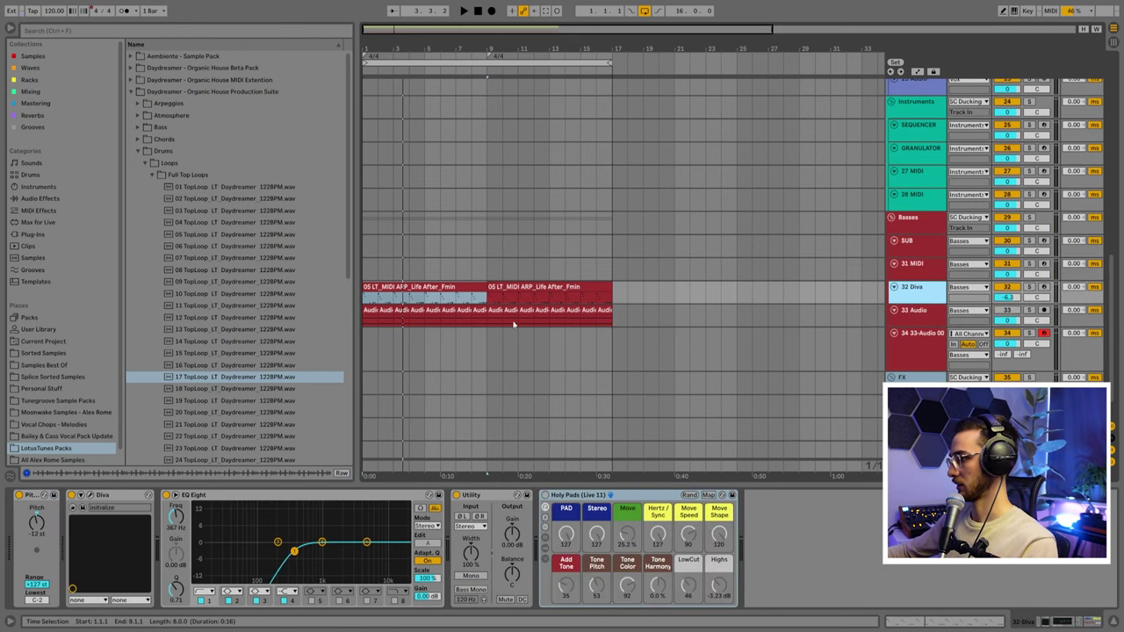
click(420, 287)
key(space)
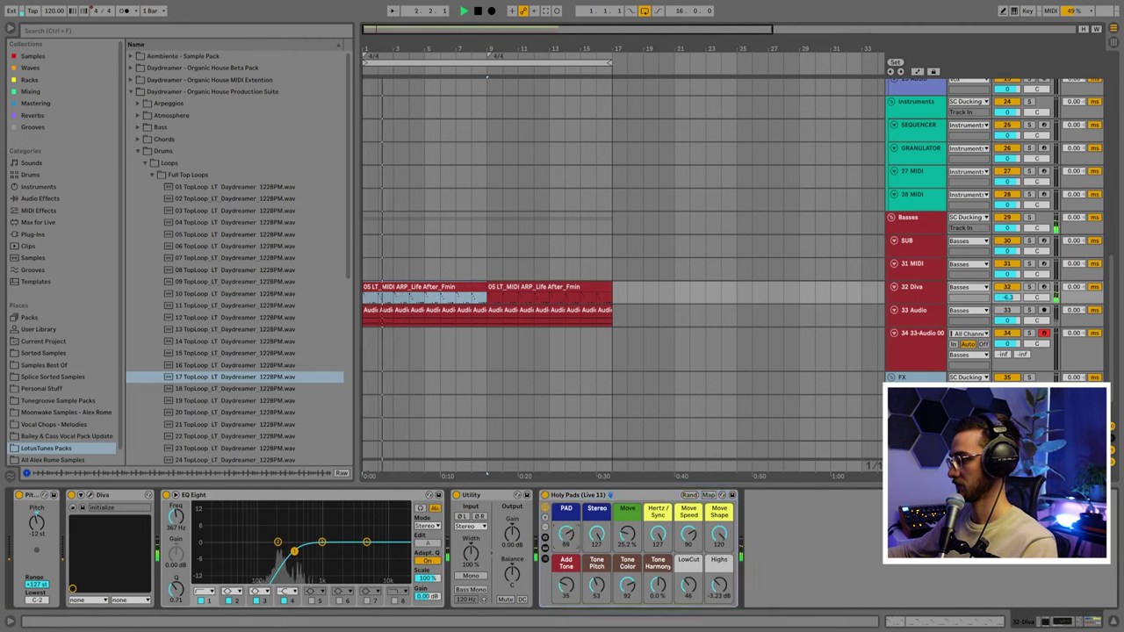
- Raise Holy Pads' Move to 61.4% on 32 Diva and place Utility after the rack with 12.8 dB gain
drag(627, 535, 626, 521)
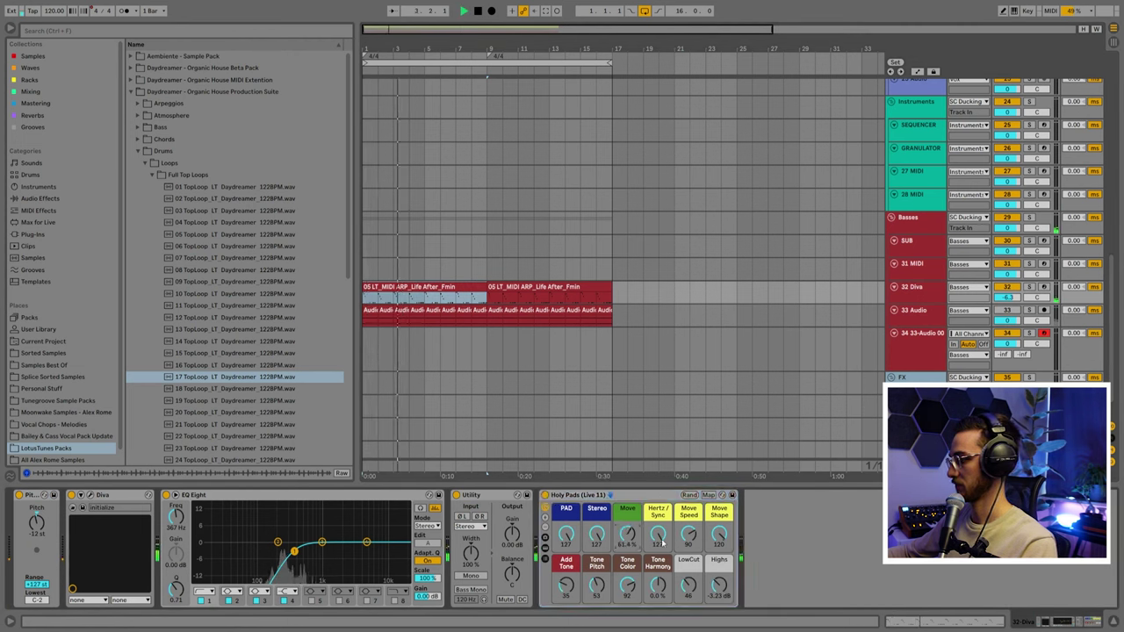
drag(479, 494, 742, 496)
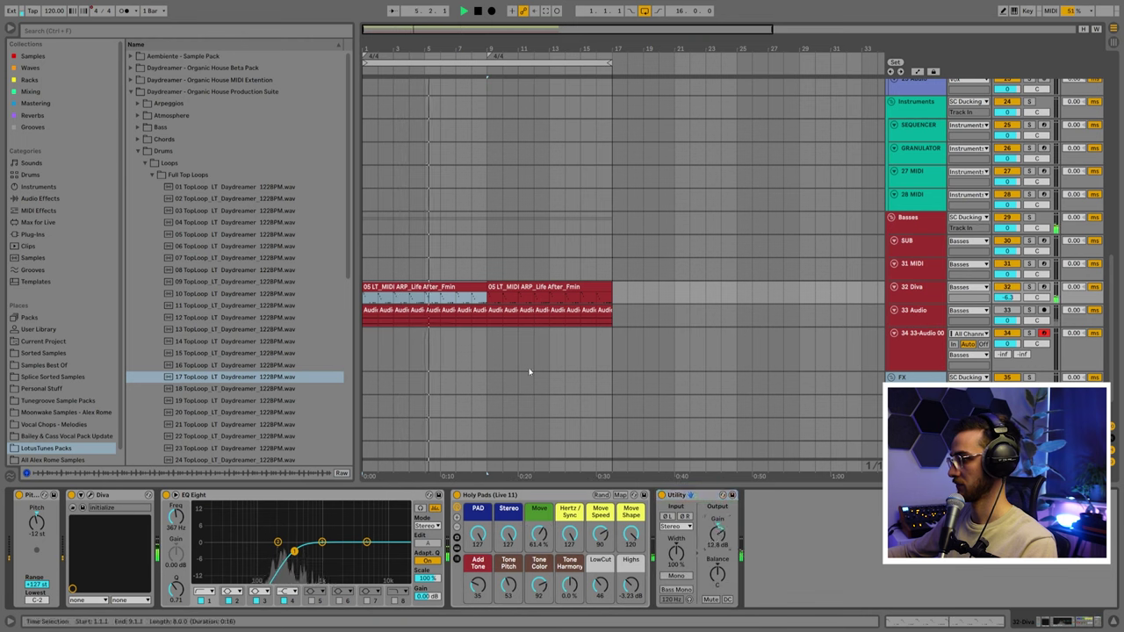
- Copy the Kick-sidechained Compressor from 33 Audio to the end of the 32 Diva device chain
click(913, 312)
key(space)
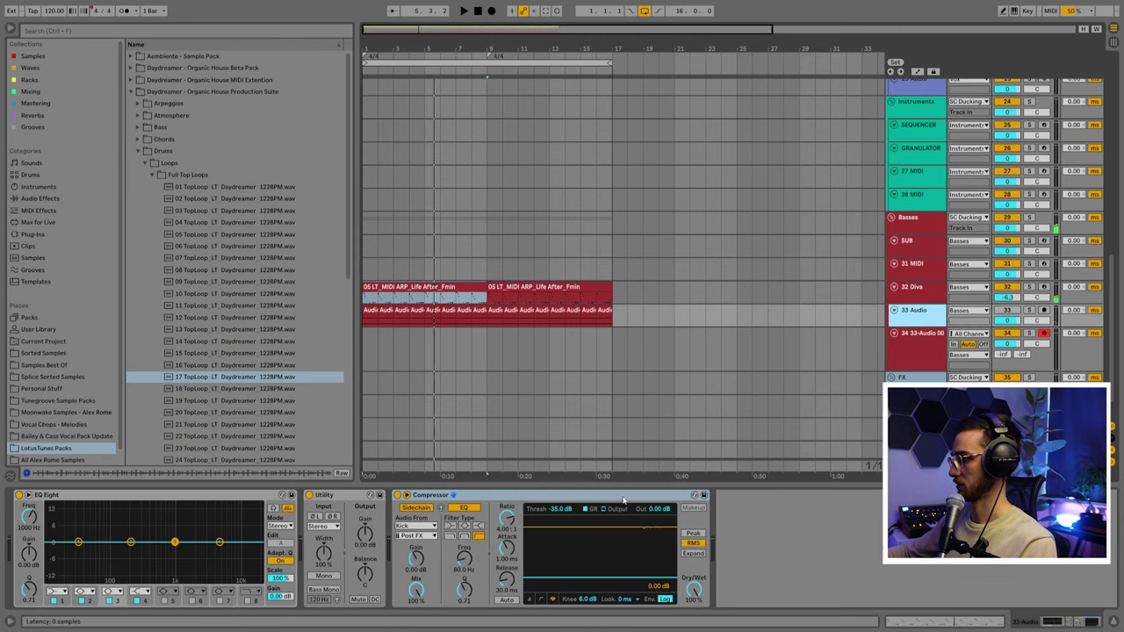
click(623, 500)
click(924, 287)
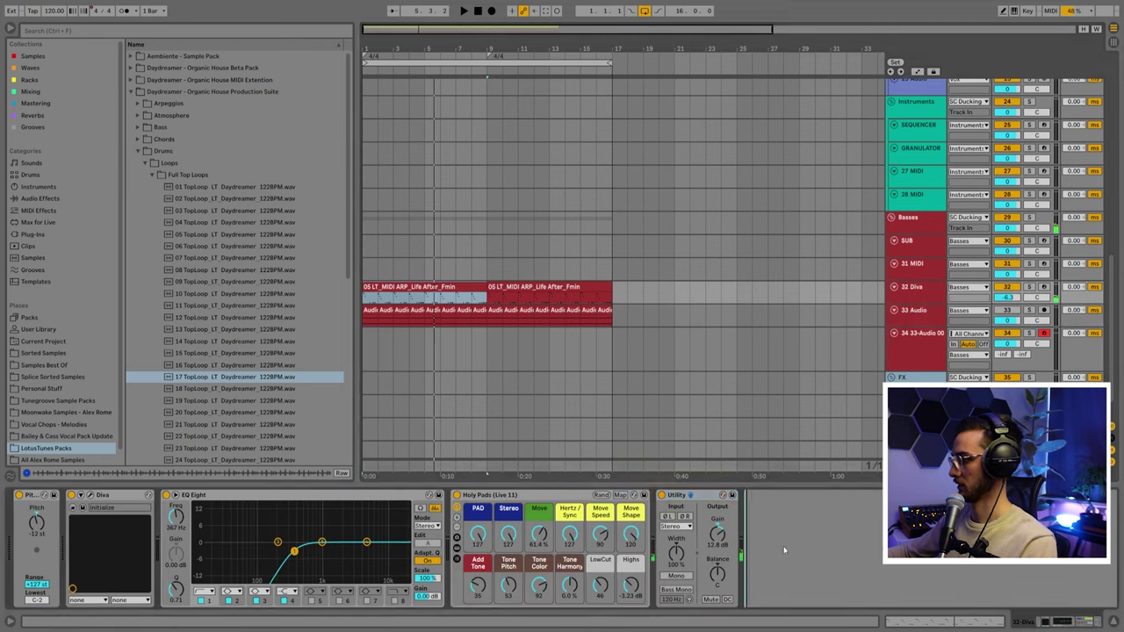
- Add the kick-sidechained Compressor to the Diva chain and refine the pad sound with Holy Pads Tone Harmony at 53 % and Utility gain at 21.7 dB
key(ctrl+v)
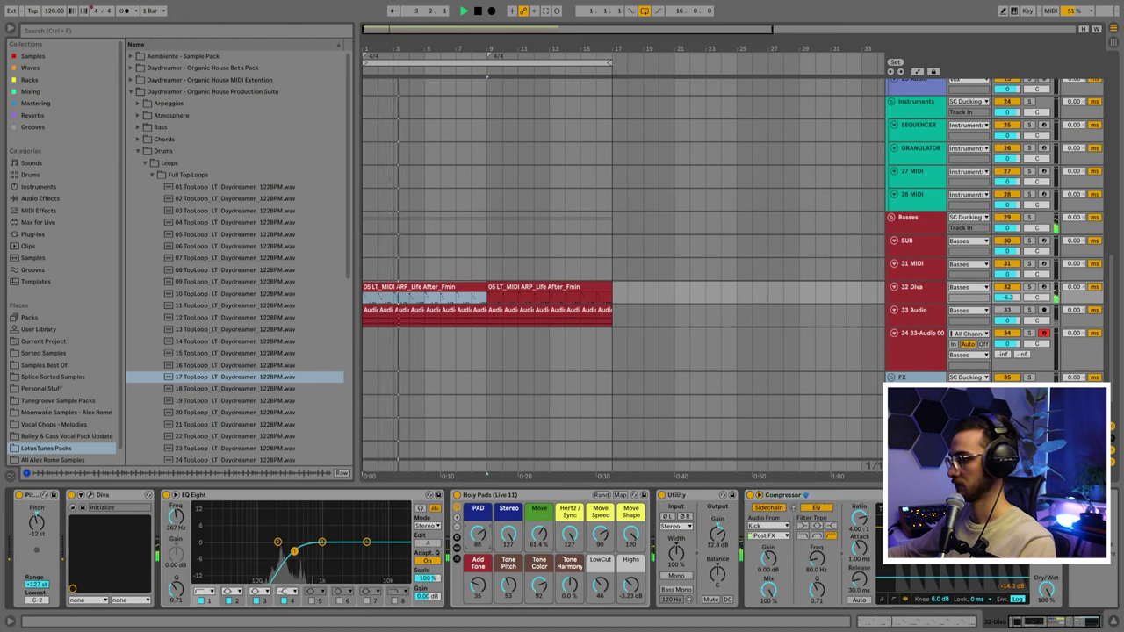
drag(538, 536, 539, 572)
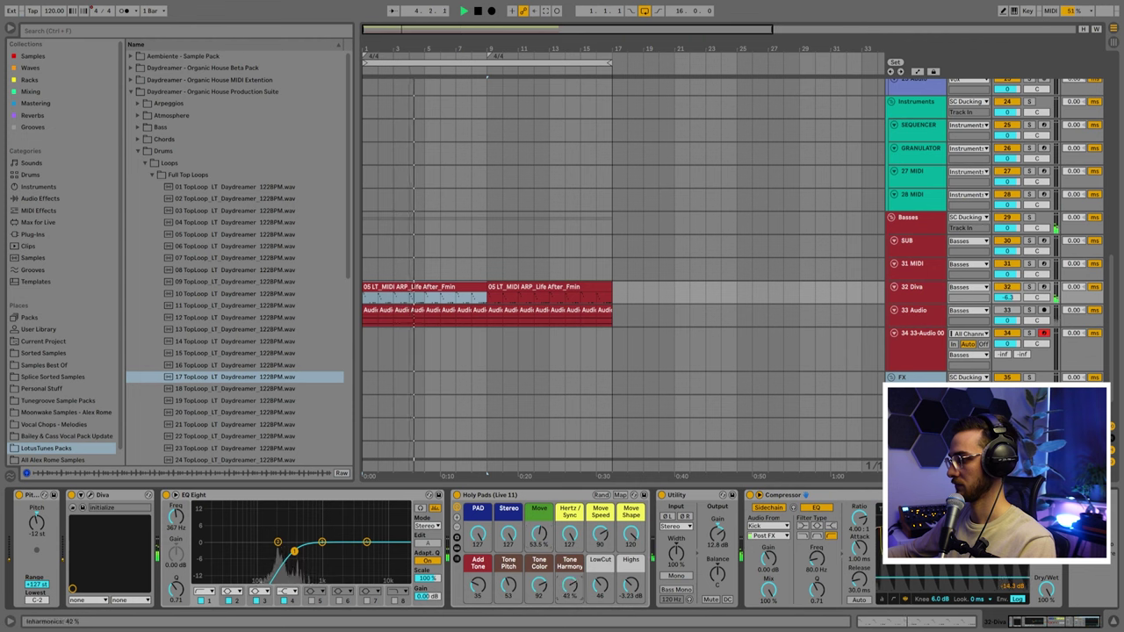
drag(717, 533, 717, 509)
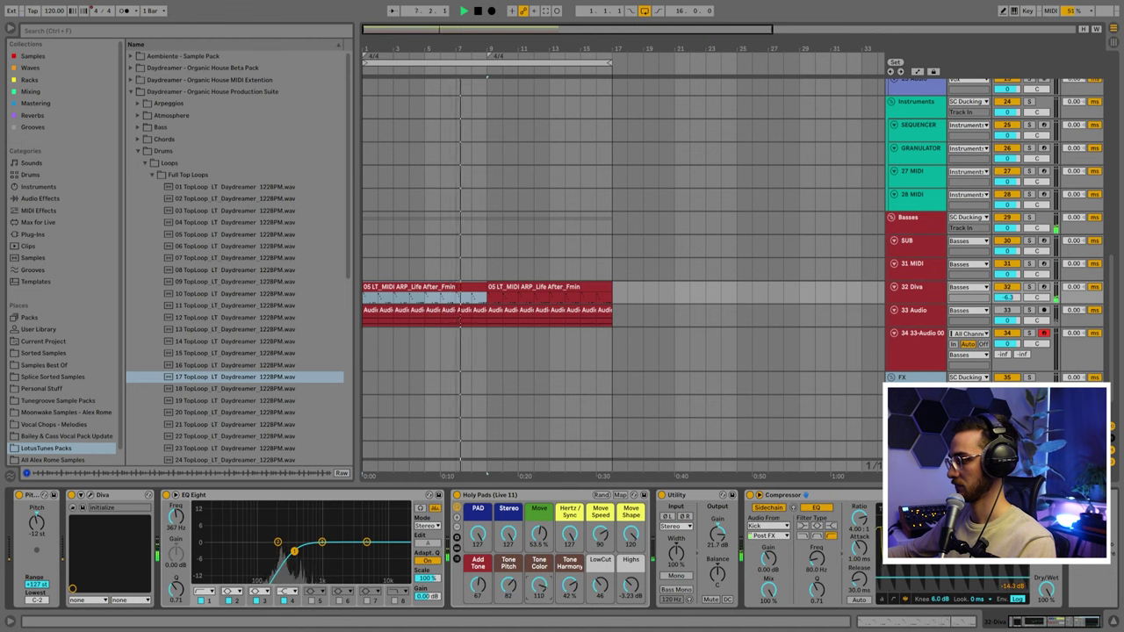
drag(569, 586, 569, 581)
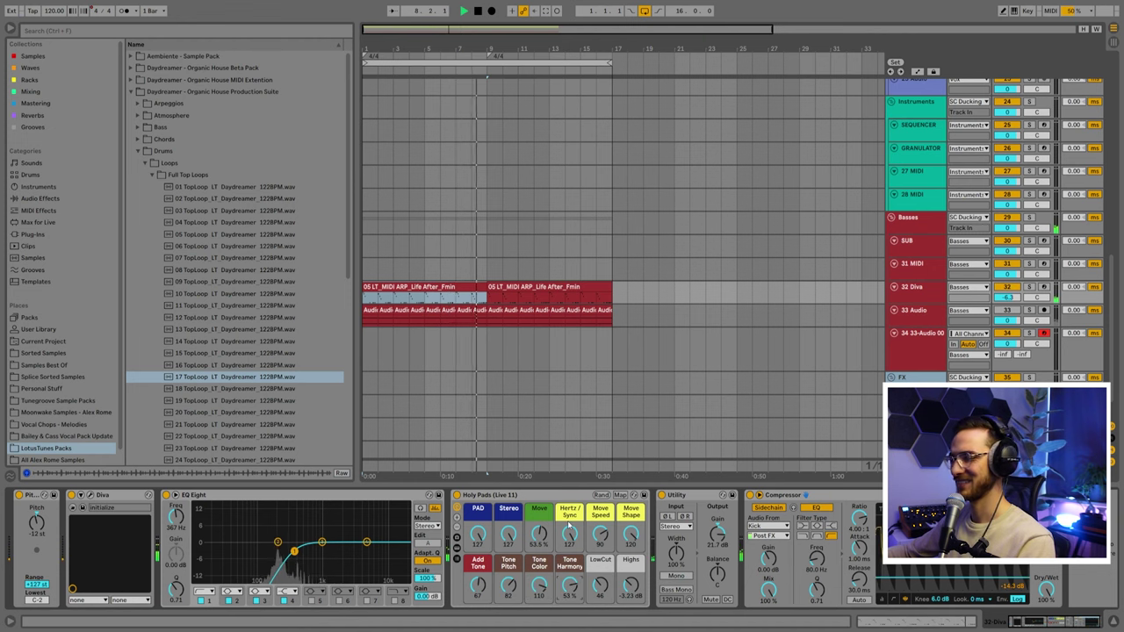
- Solo the 32 Diva track and stop playback
click(913, 295)
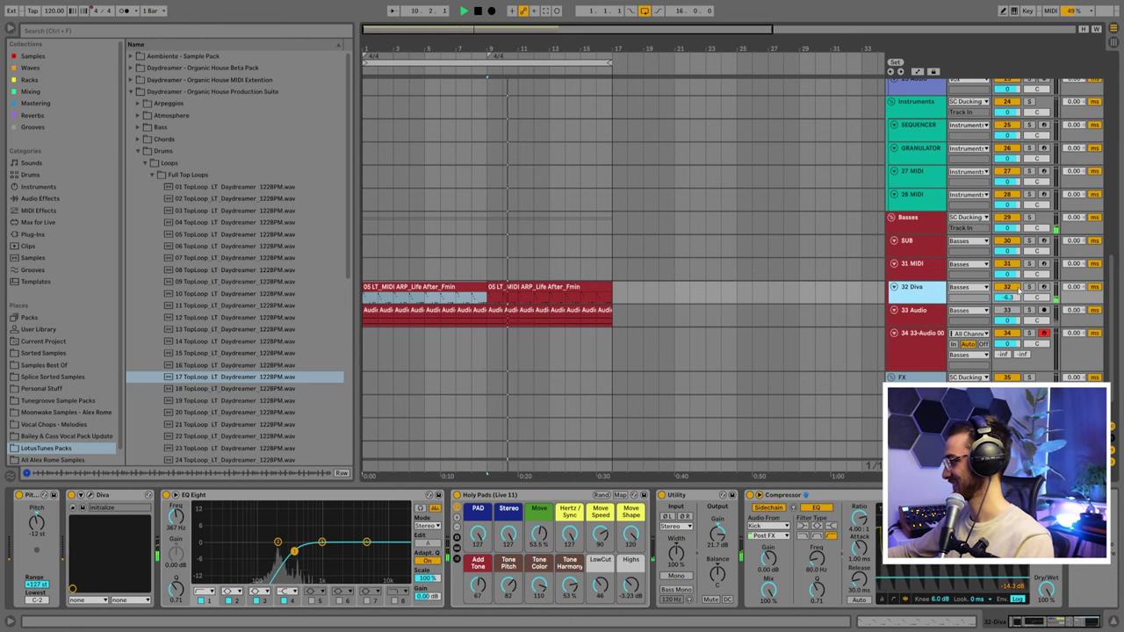
click(1029, 287)
key(space)
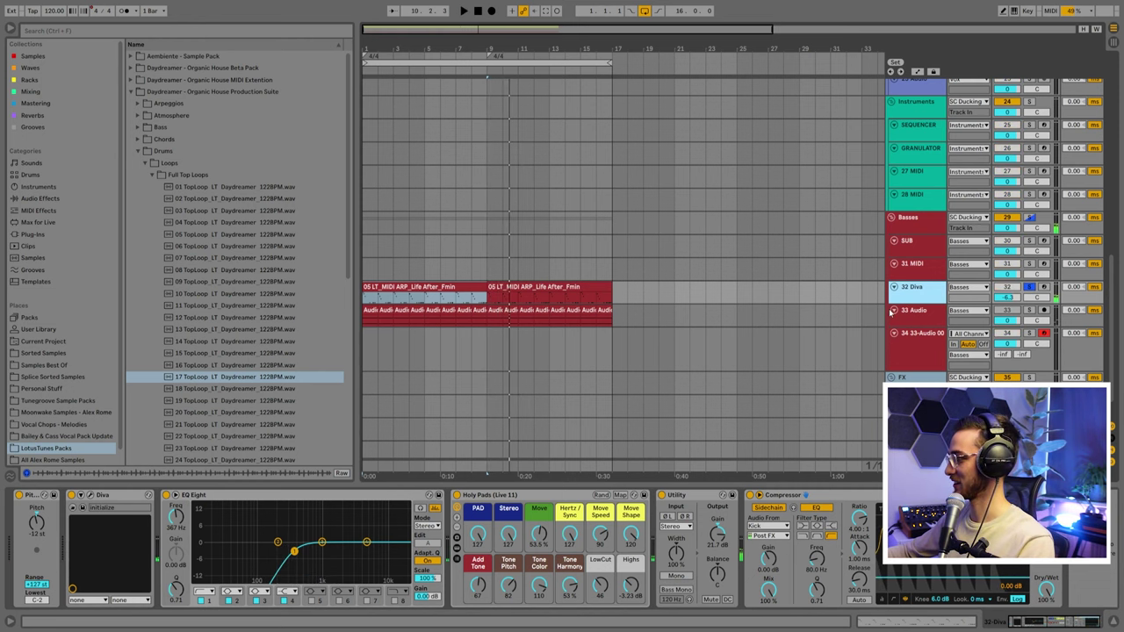
- Insert a new audio track below 32 Diva, set its input to Resampling and arm it for recording
key(ctrl+t)
click(894, 321)
scroll(913, 344, down, 1)
click(968, 284)
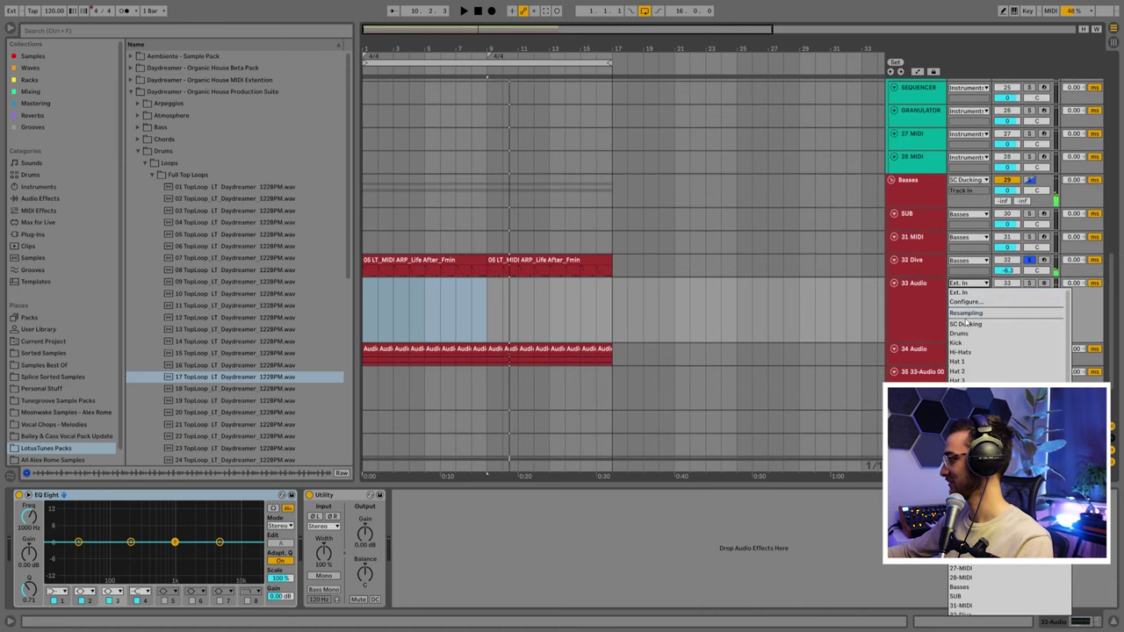
click(965, 313)
click(892, 306)
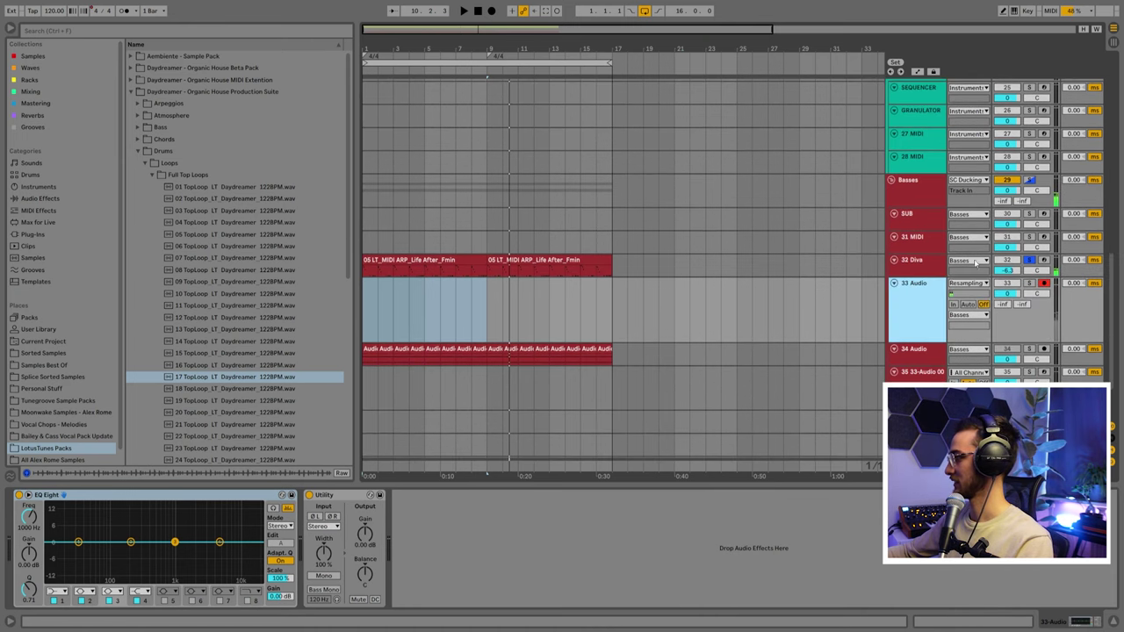
- Record the soloed Diva track from bar 1 into 33 Audio for just over eight bars
click(491, 10)
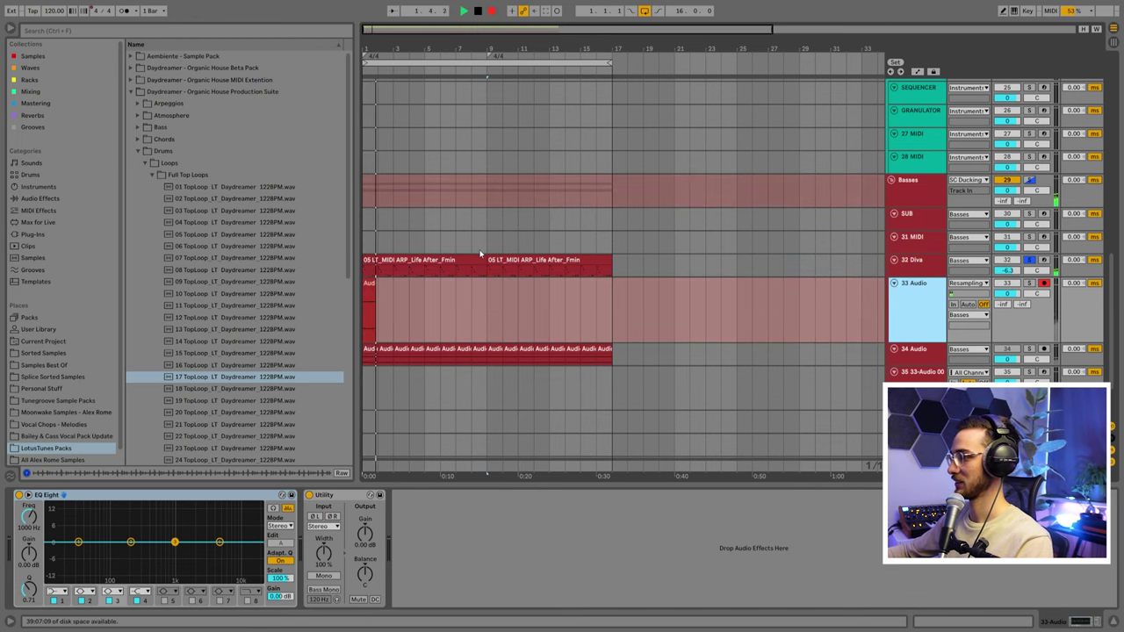
scroll(480, 254, up, 4)
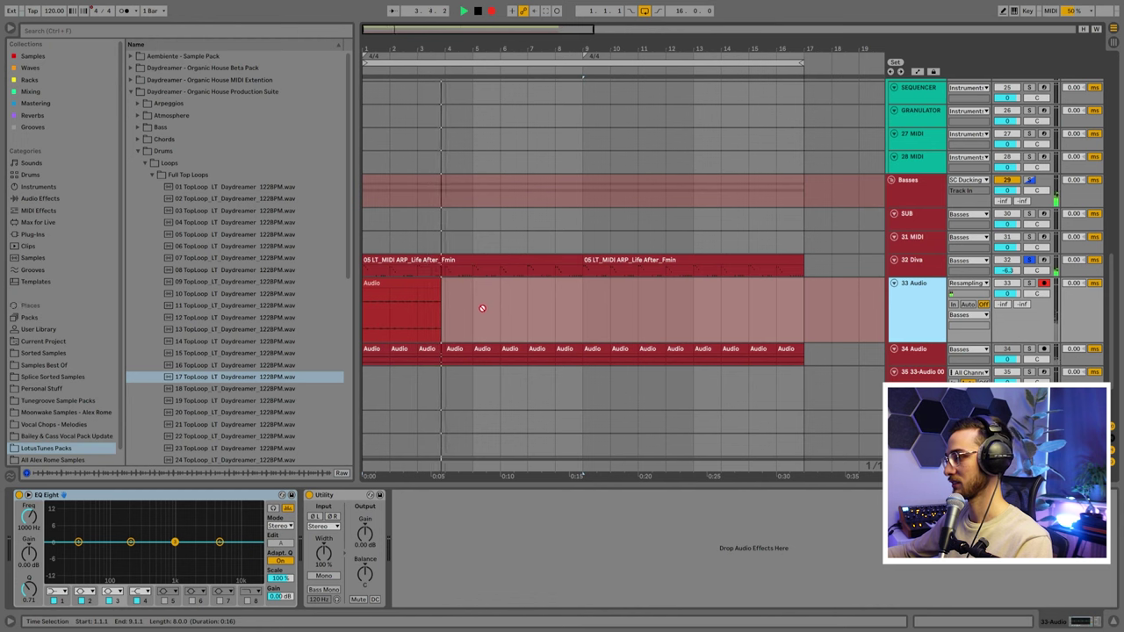
click(915, 260)
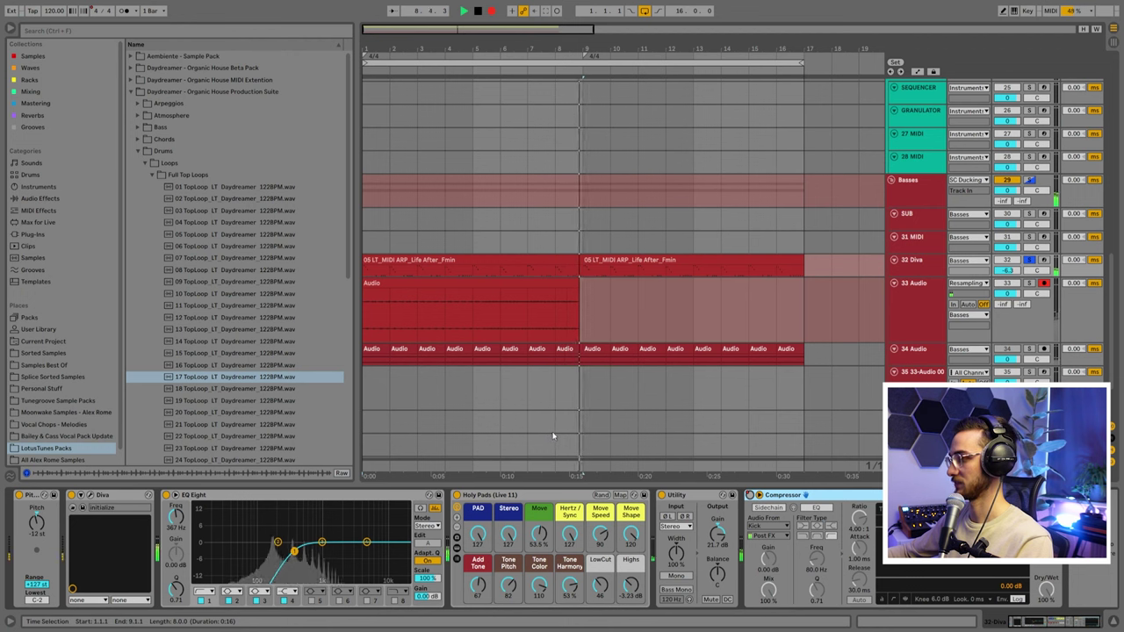
key(space)
- Cut out bar 6 of the 33 Audio recording as a one-bar clip and copy it to bar 1
click(906, 268)
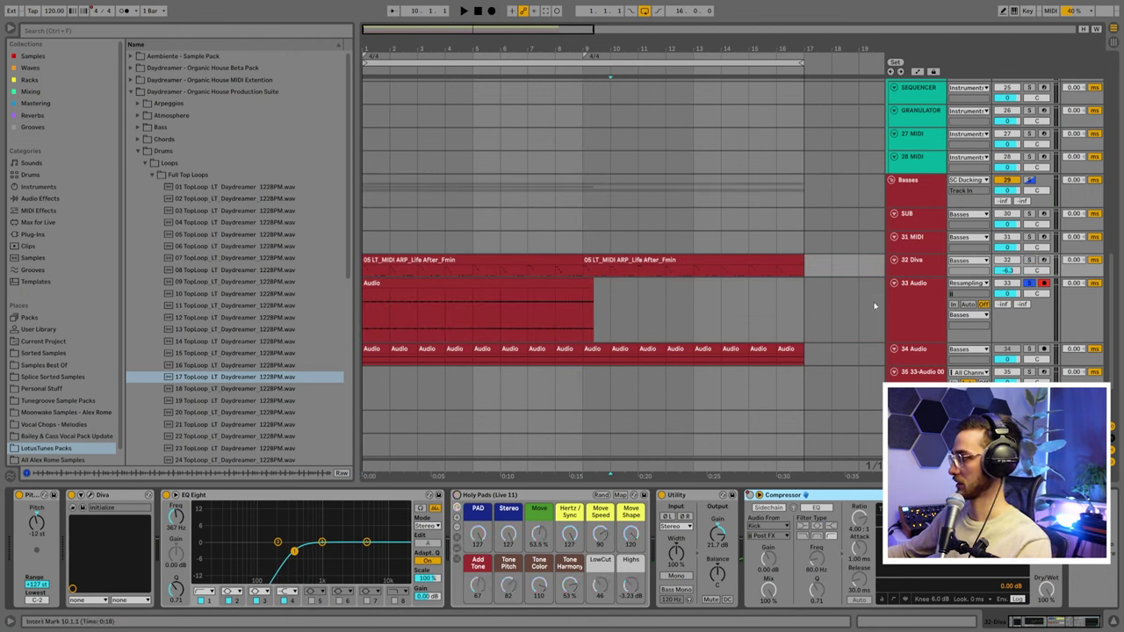
click(920, 301)
click(464, 309)
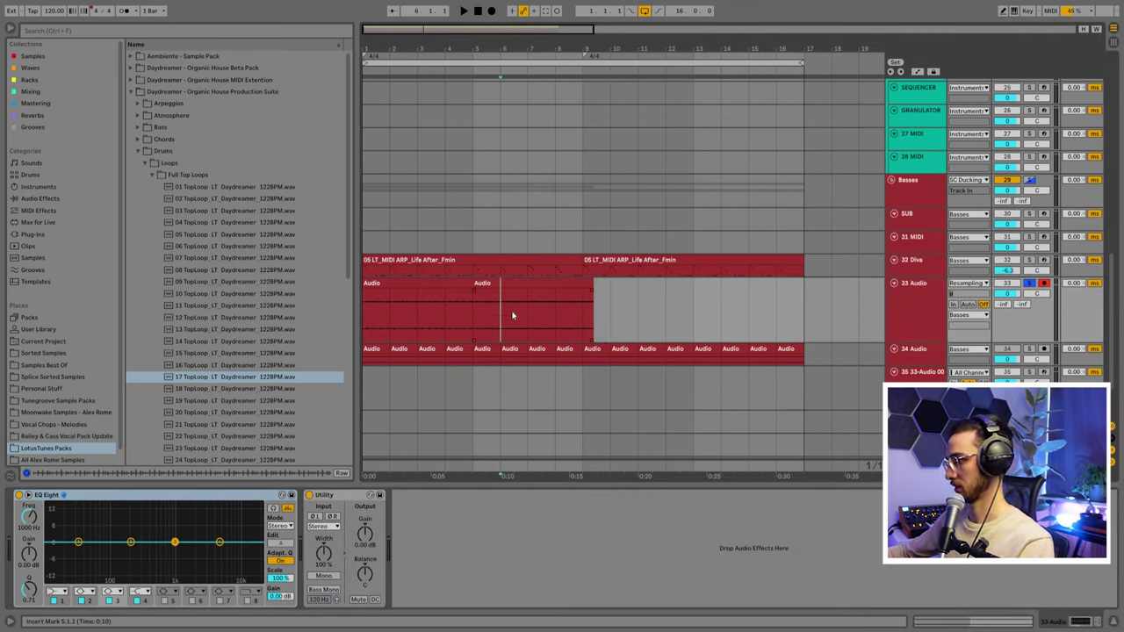
key(ctrl+e)
drag(514, 284, 373, 285)
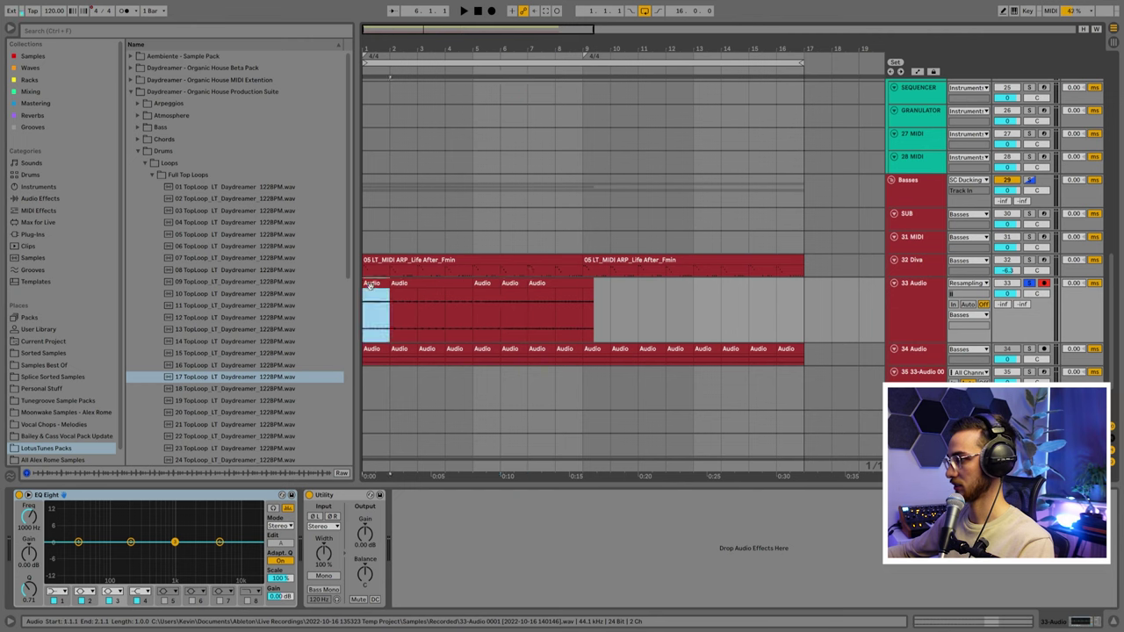
- Duplicate the one-bar clip on 33 Audio from bar 1 through bar 16
key(ctrl+d)
key(ctrl+d)
key(ctrl+d)
key(ctrl+d)
key(ctrl+d)
key(ctrl+d)
key(ctrl+d)
key(ctrl+d)
key(ctrl+d)
key(ctrl+d)
key(ctrl+d)
key(ctrl+d)
key(ctrl+d)
key(ctrl+d)
key(ctrl+d)
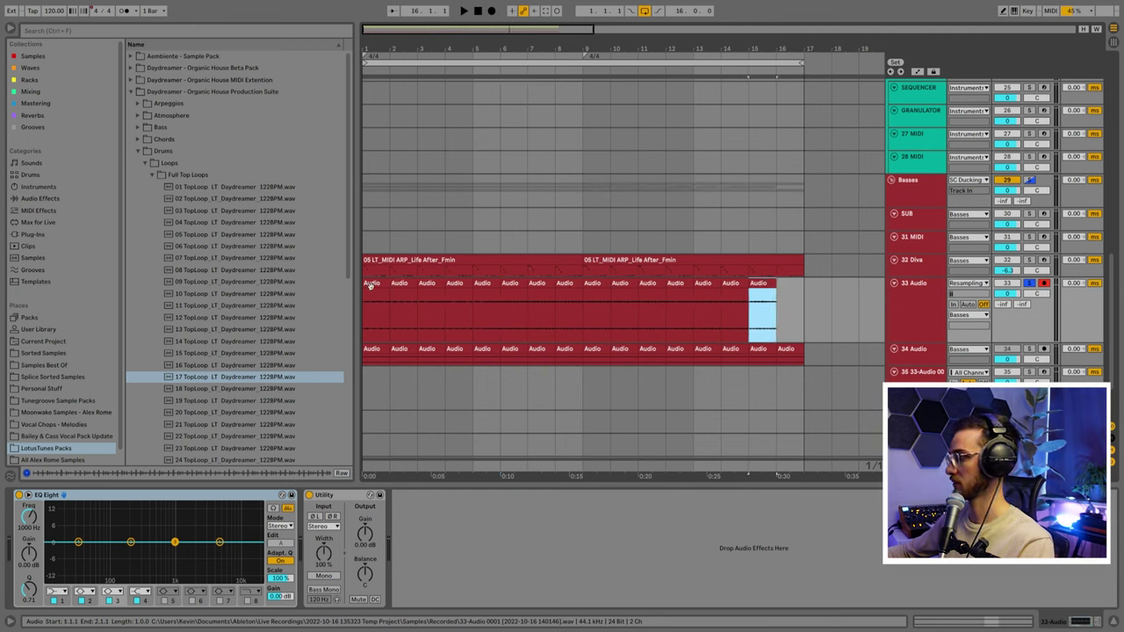
click(370, 288)
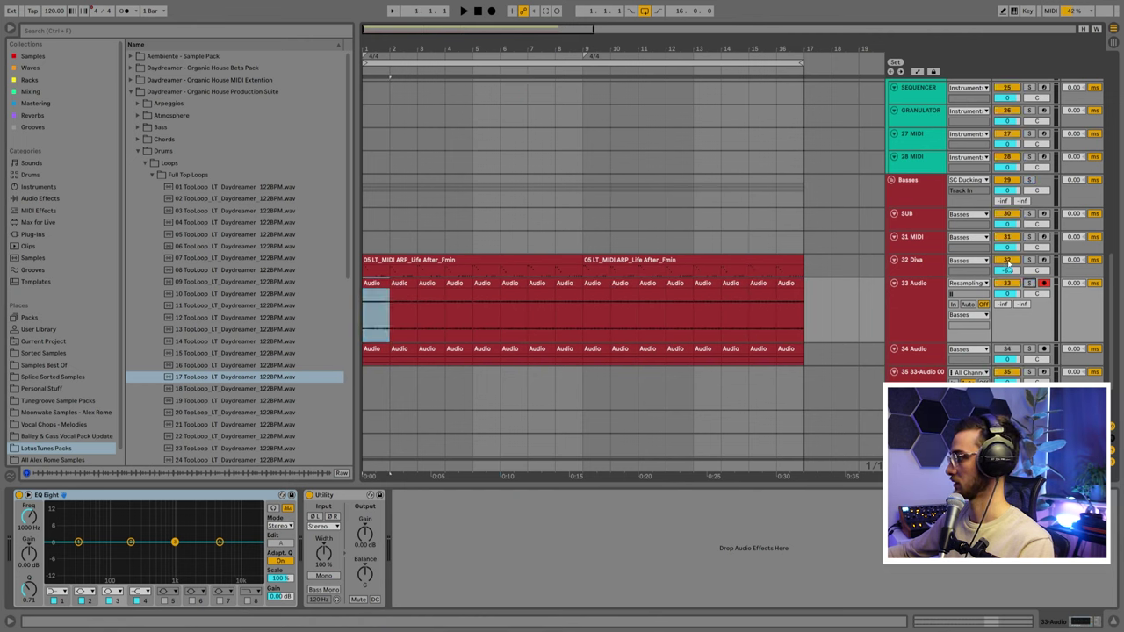
- Mute 32 Diva and lower the 33 Audio track volume to -5.1 dB during playback
key(space)
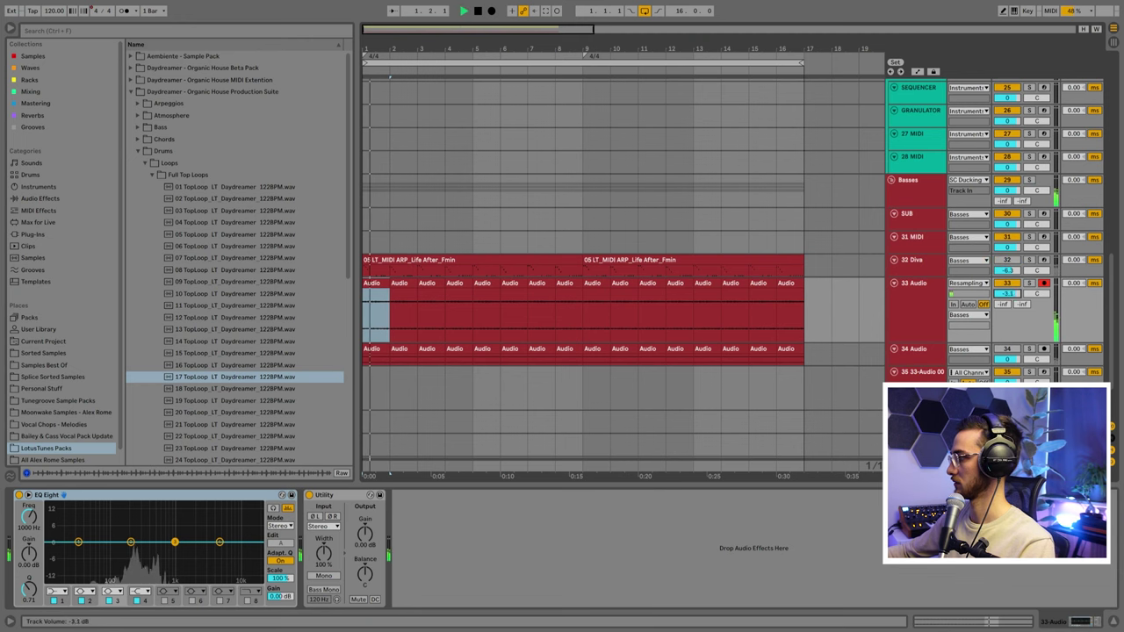
click(918, 288)
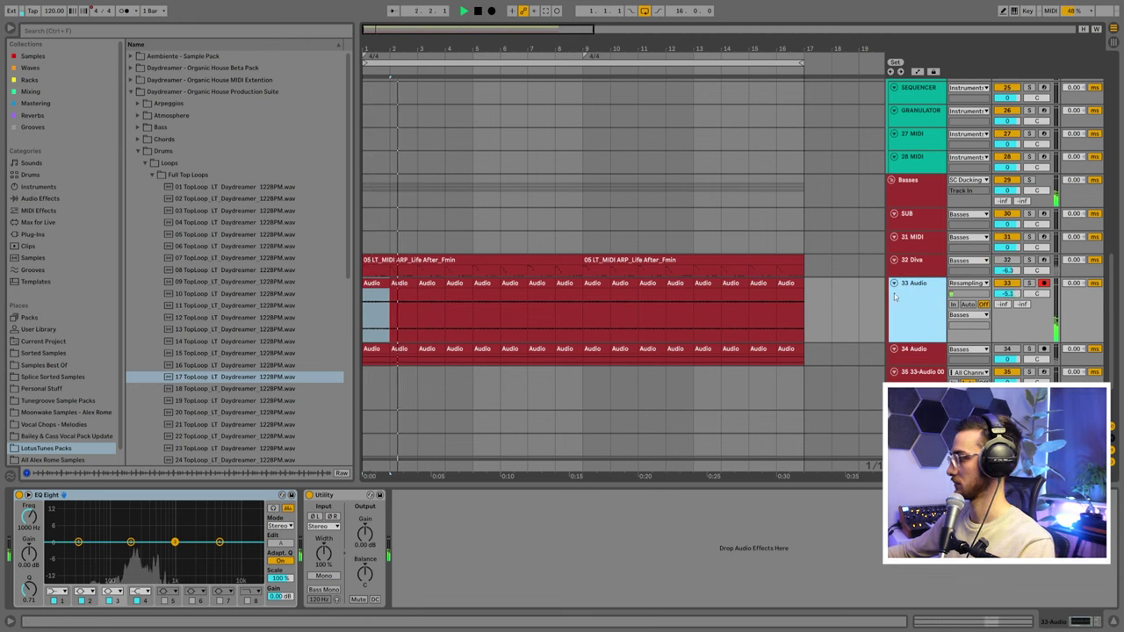
key(space)
- Search the browser for "comp" and add a Compressor to the 33 Audio track
click(30, 91)
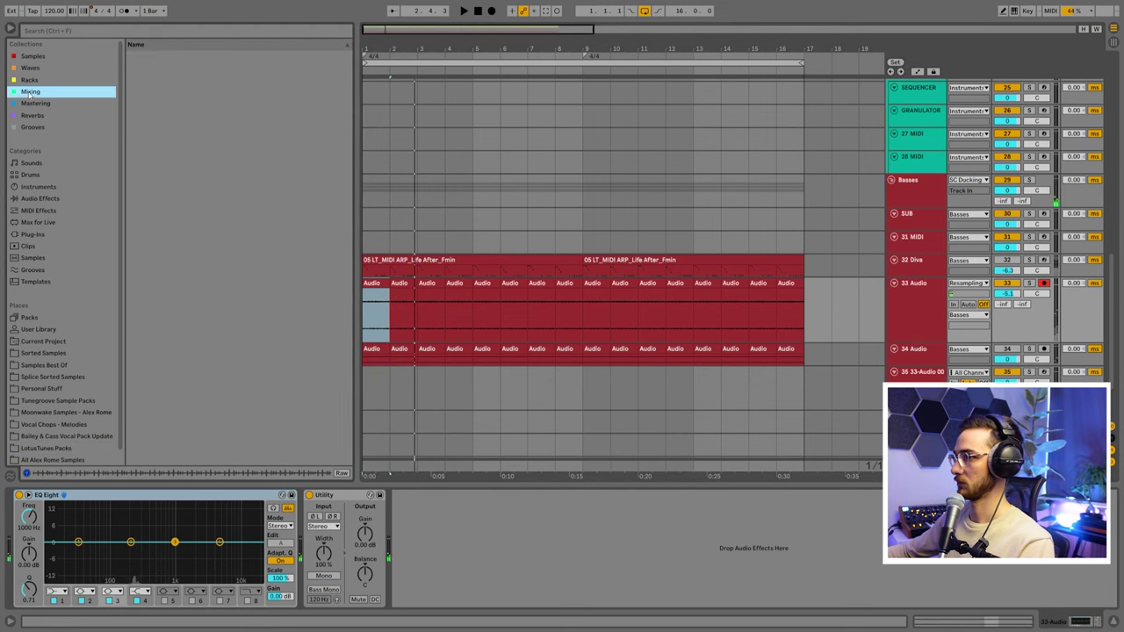
click(54, 32)
text(comp)
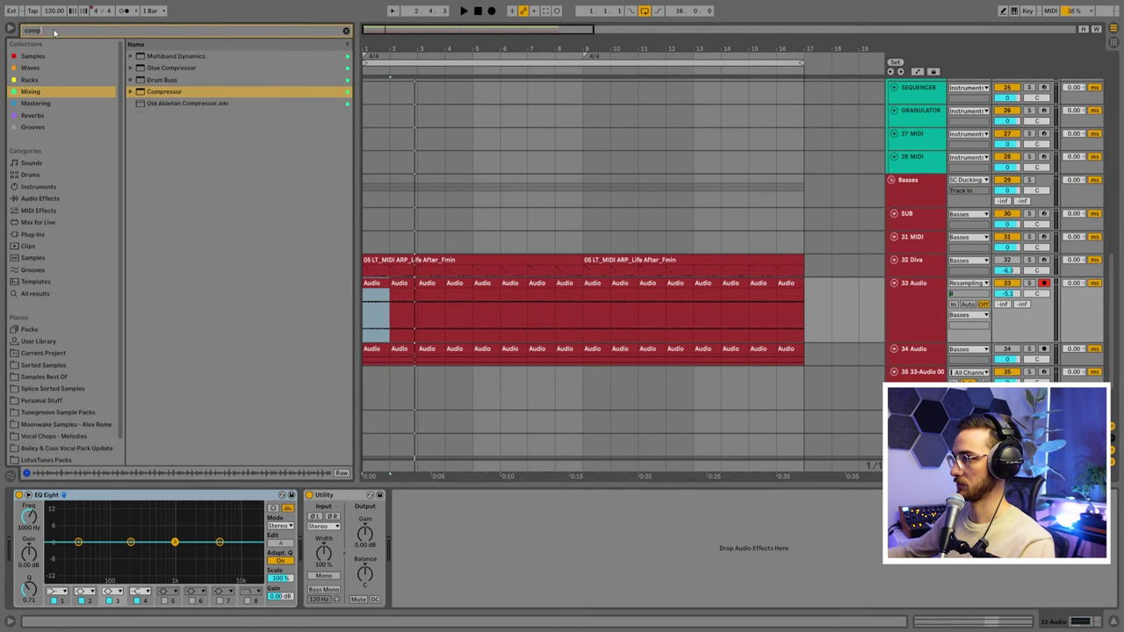
double_click(167, 91)
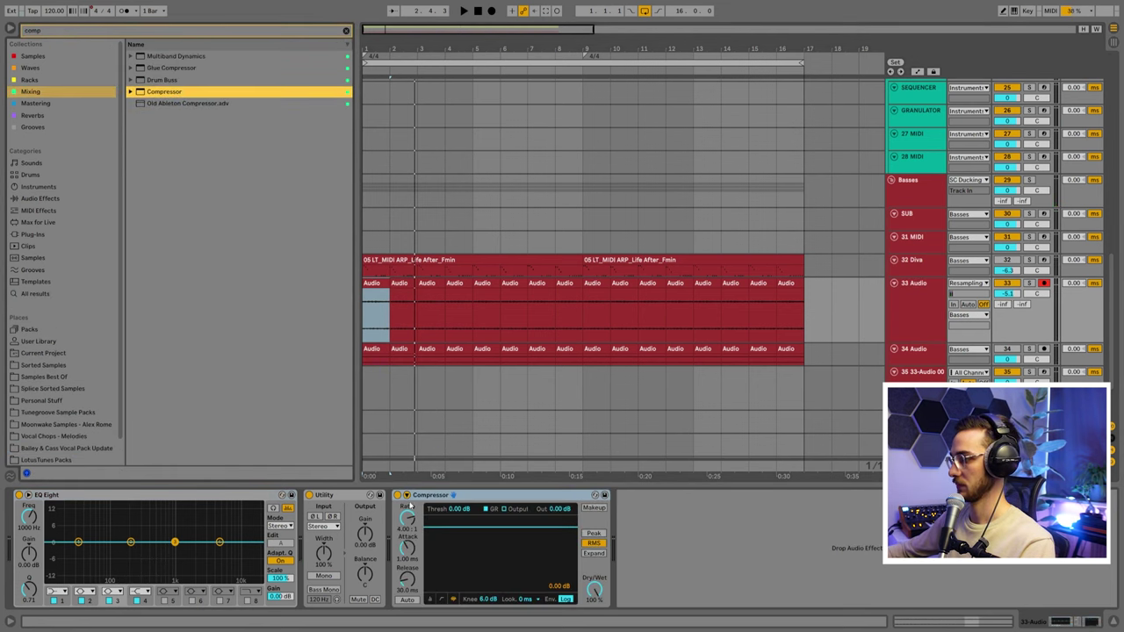
- Sidechain the Compressor on 33 Audio from Kick, Post FX, and set its threshold to -39.0 dB
click(406, 496)
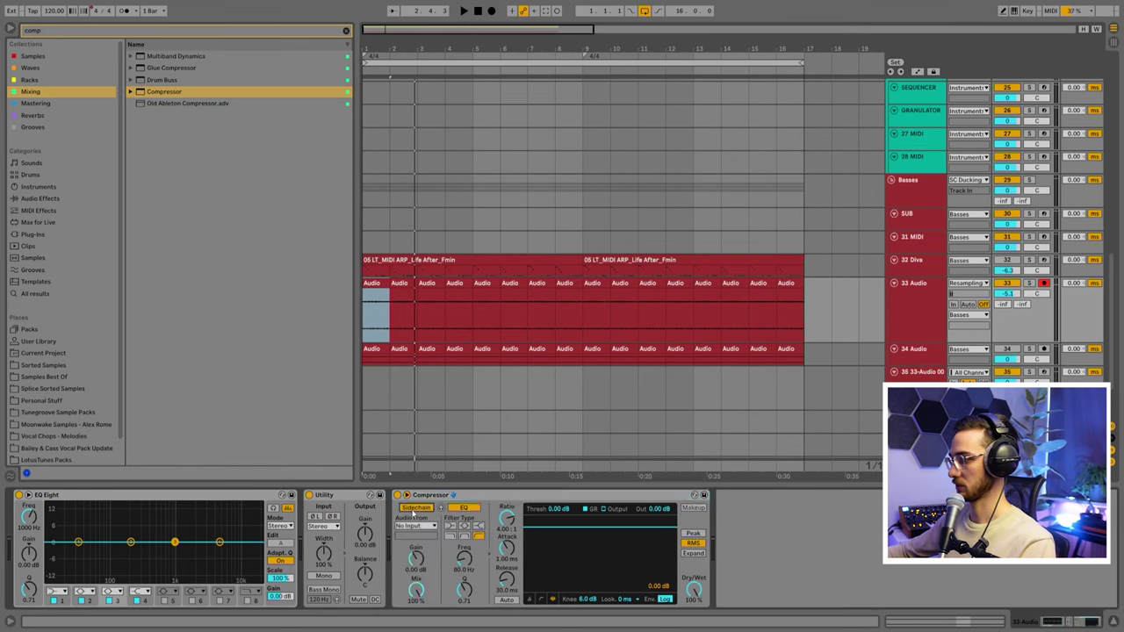
click(415, 526)
click(403, 139)
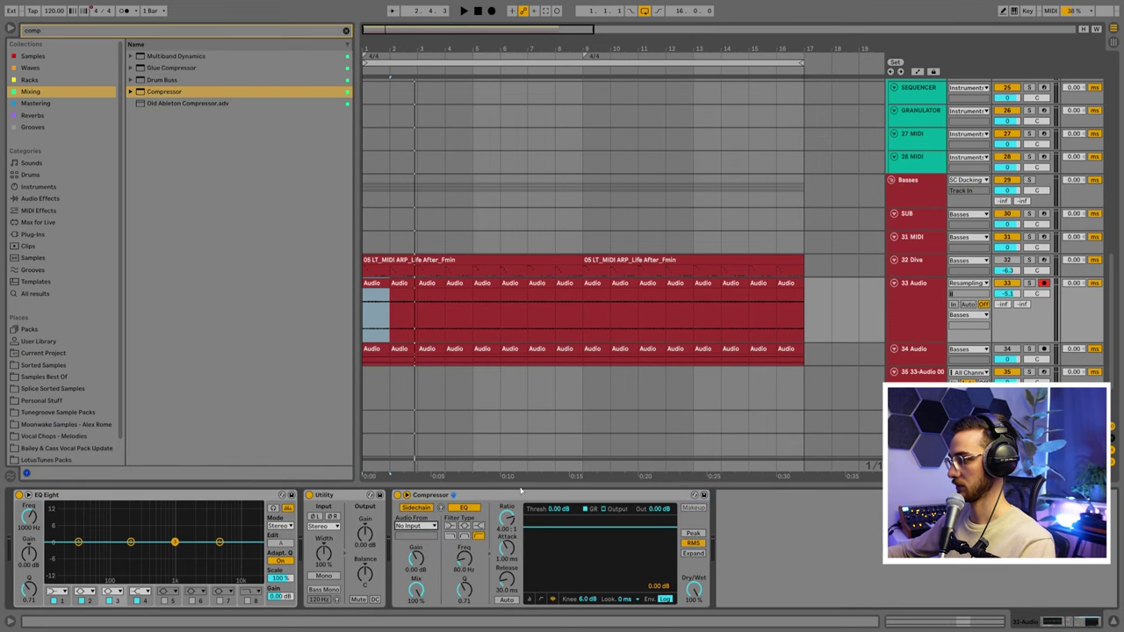
key(space)
drag(560, 509, 560, 501)
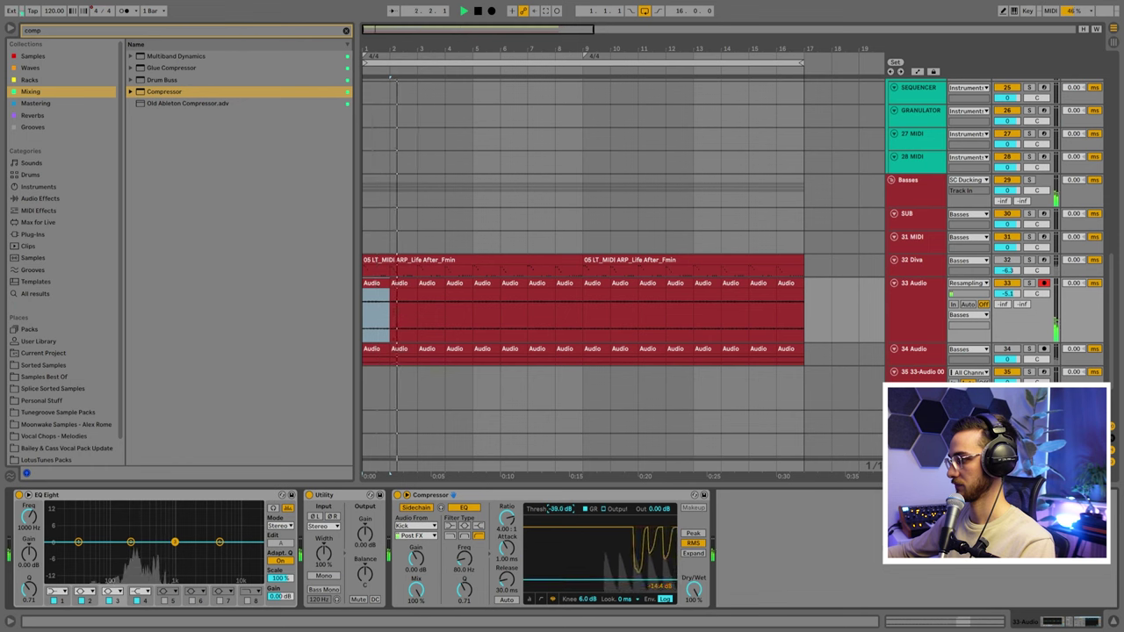
click(431, 284)
click(920, 320)
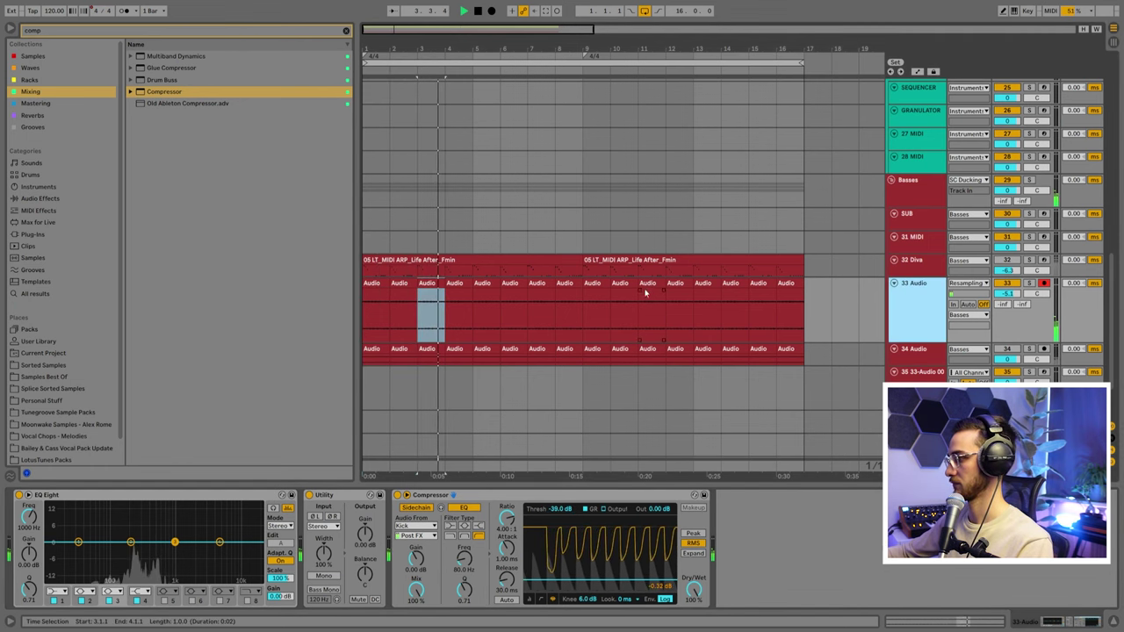
click(650, 316)
scroll(518, 284, down, 2)
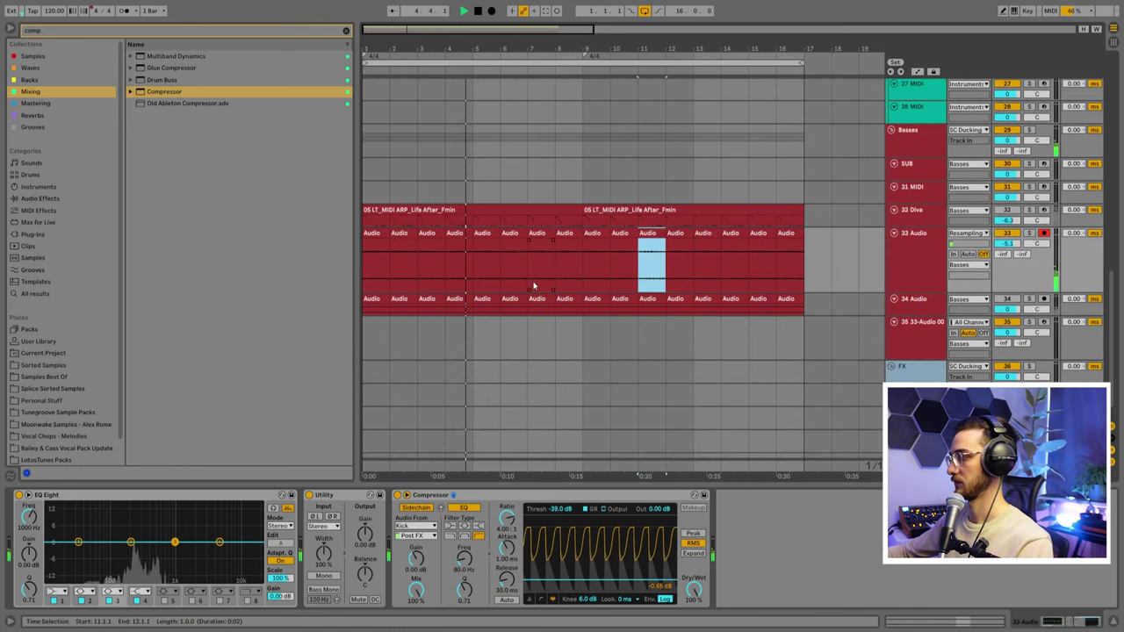
- Insert a MIDI track below 33 Audio and load the bar-1 audio clip into it as a Simpler instrument
click(900, 255)
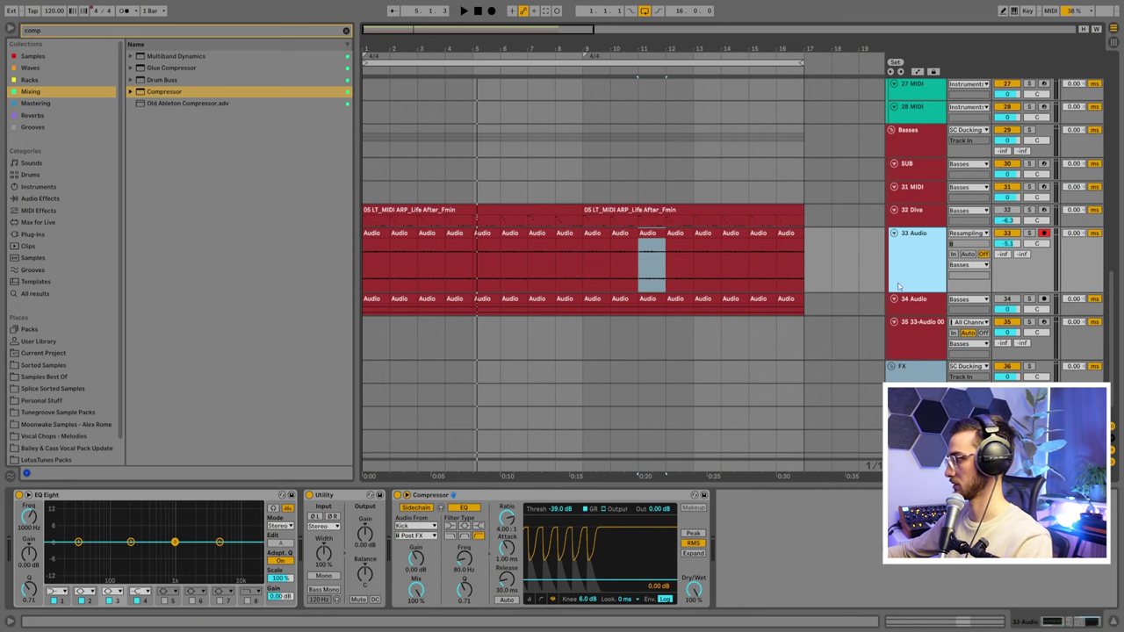
key(ctrl+shift+t)
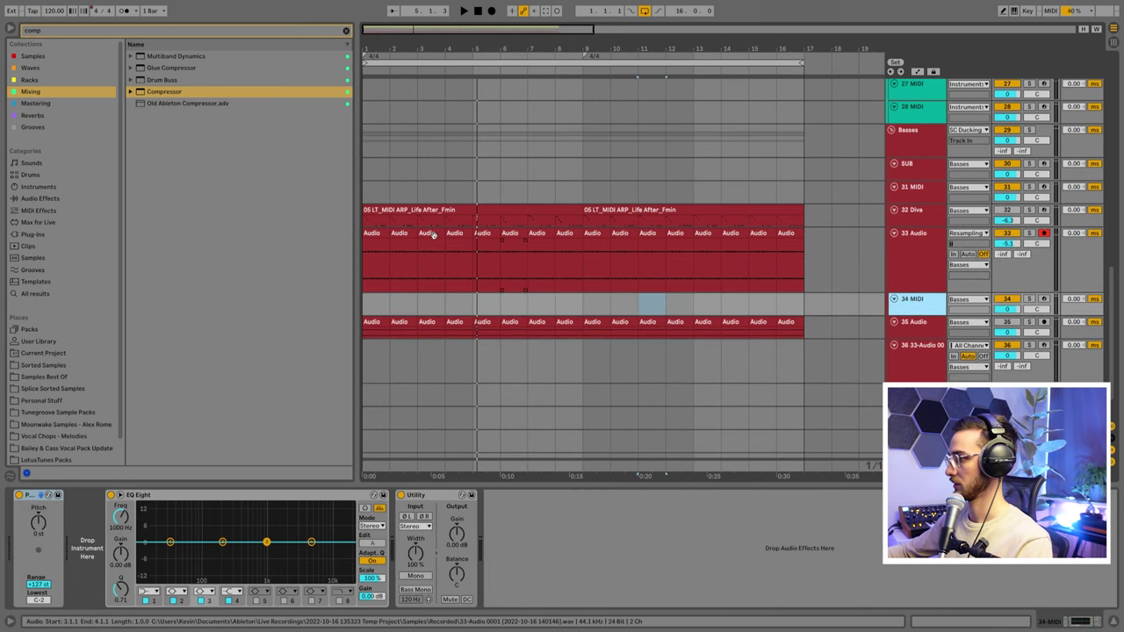
click(378, 259)
drag(165, 455, 98, 523)
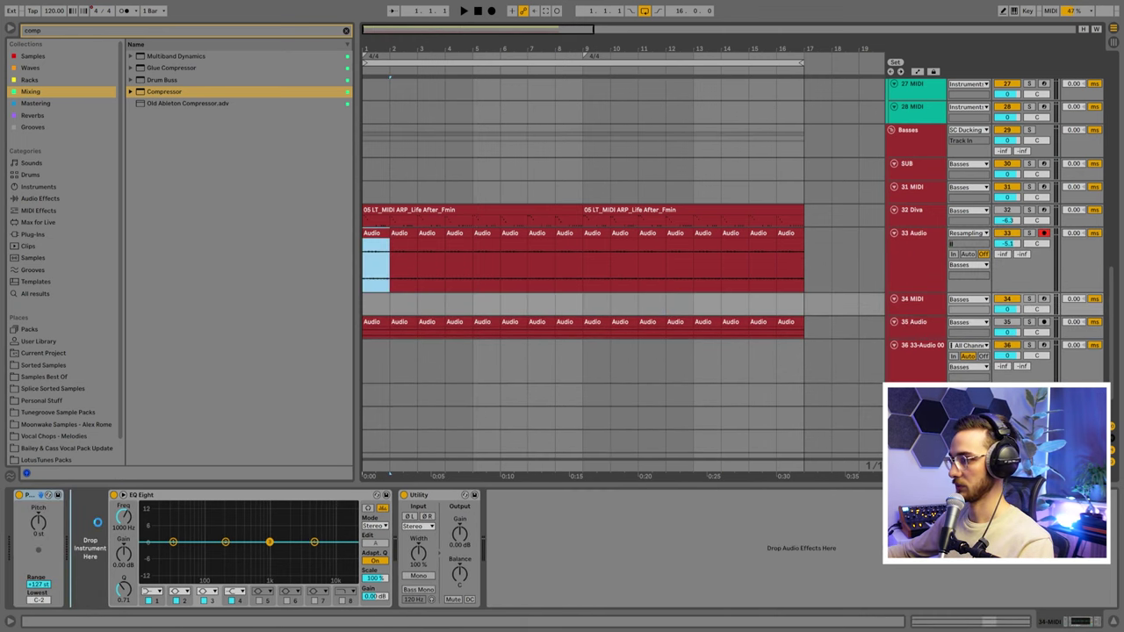
- Convert the Simpler on the new MIDI track to Sampler
drag(329, 508, 306, 509)
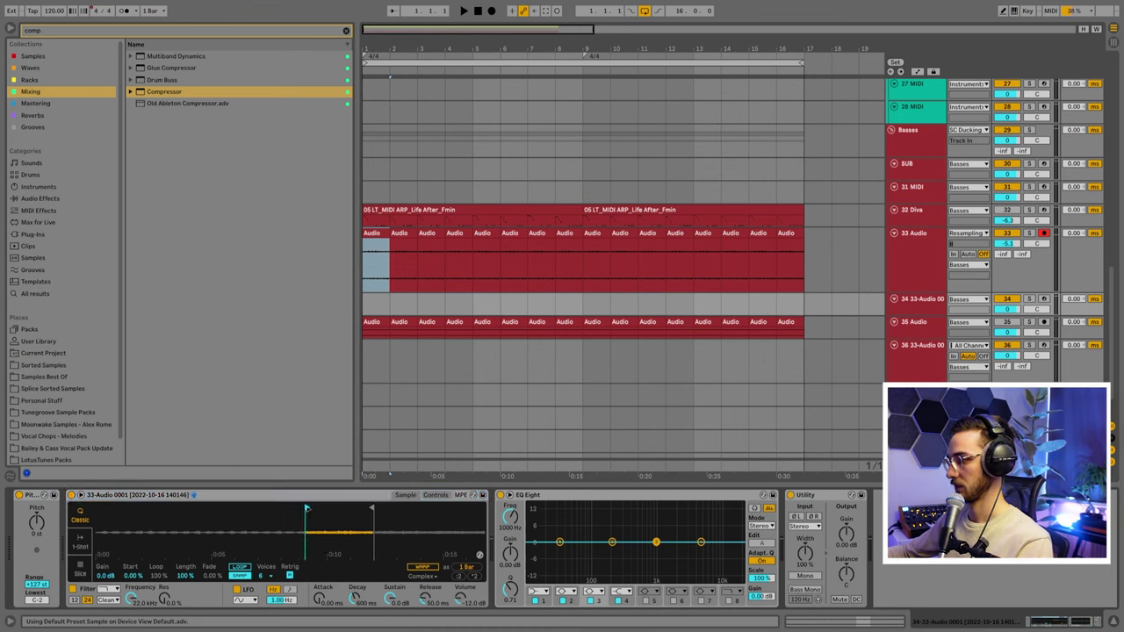
right_click(327, 503)
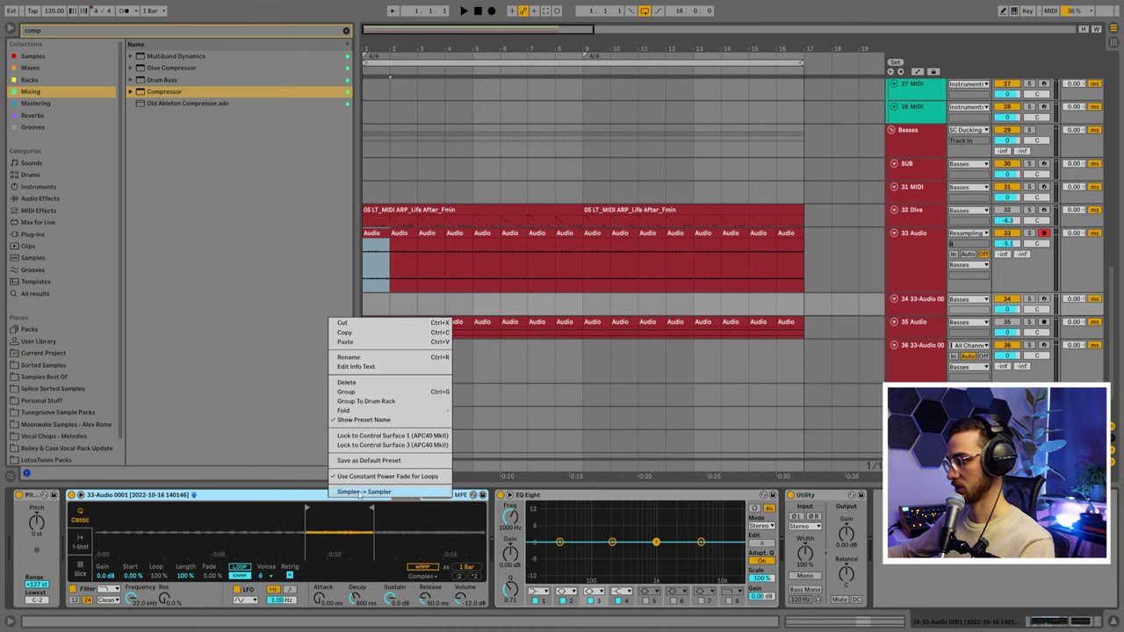
click(359, 492)
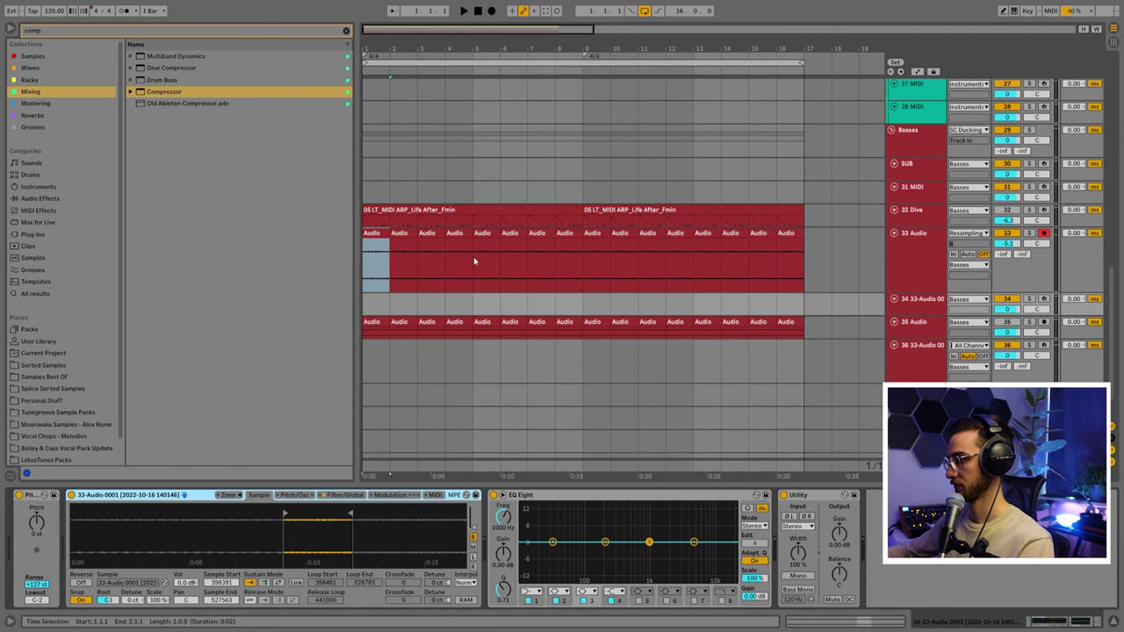
- Mute the 33 Audio track, then enlarge the Sampler track and rename it Atmos
click(997, 235)
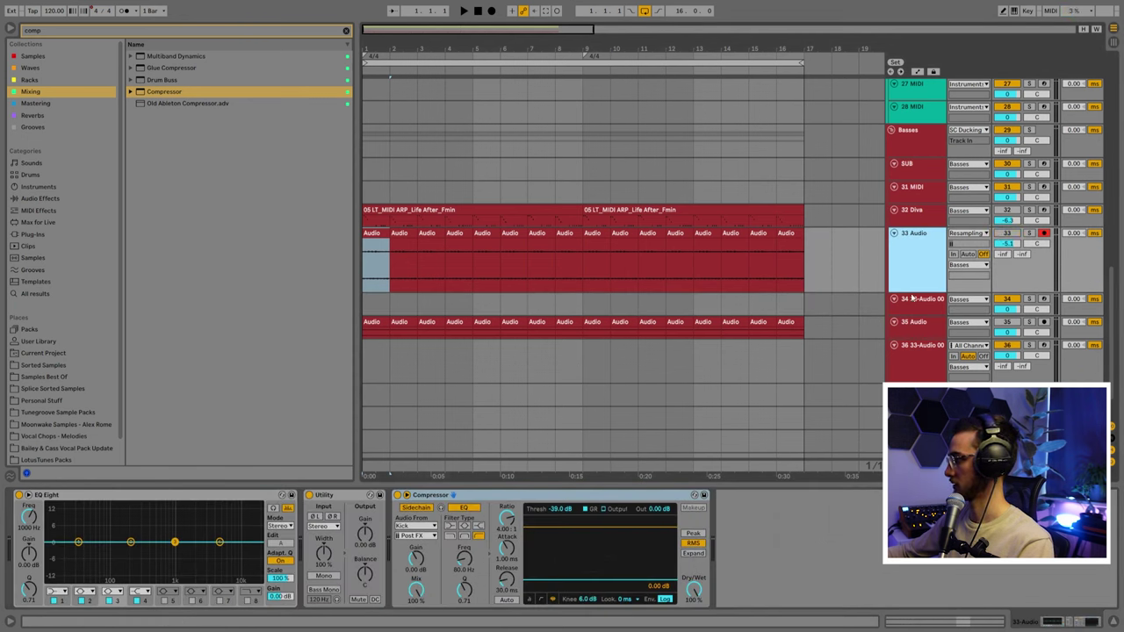
click(913, 304)
drag(909, 314, 904, 365)
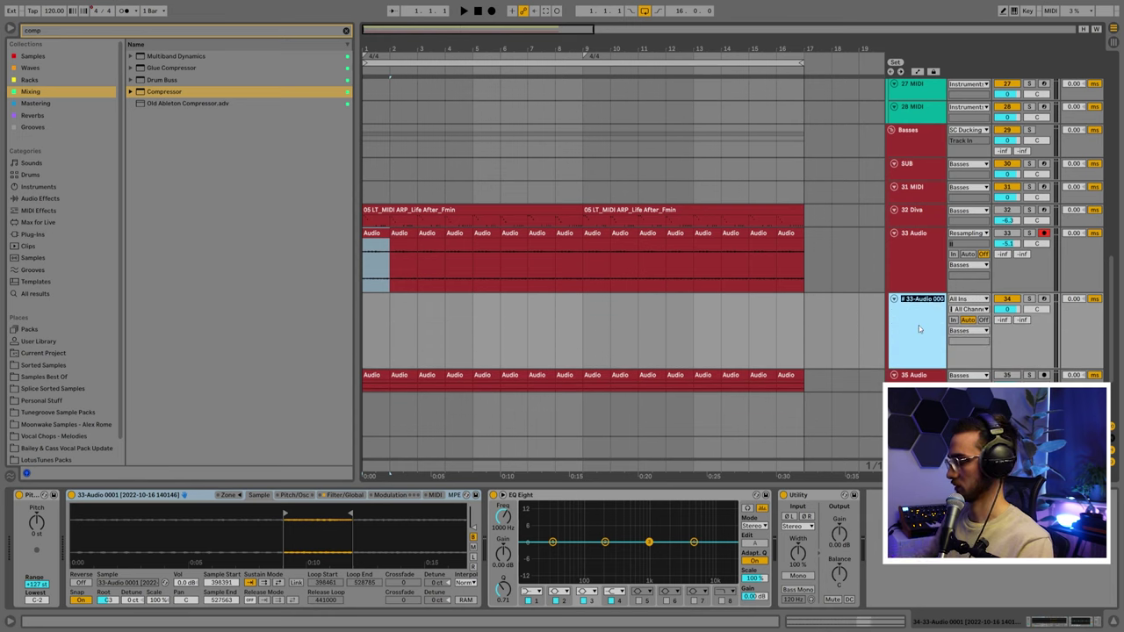
text(s)
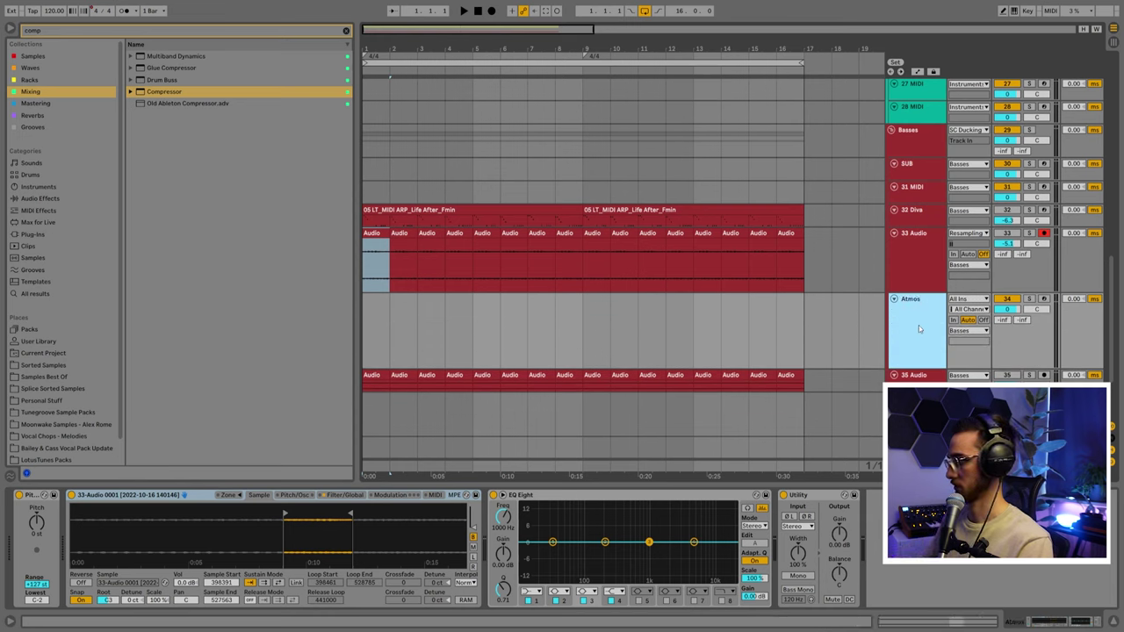
- Recolor the Atmos track dark grey and arm it for recording with its volume set to 2.0 dB
right_click(918, 326)
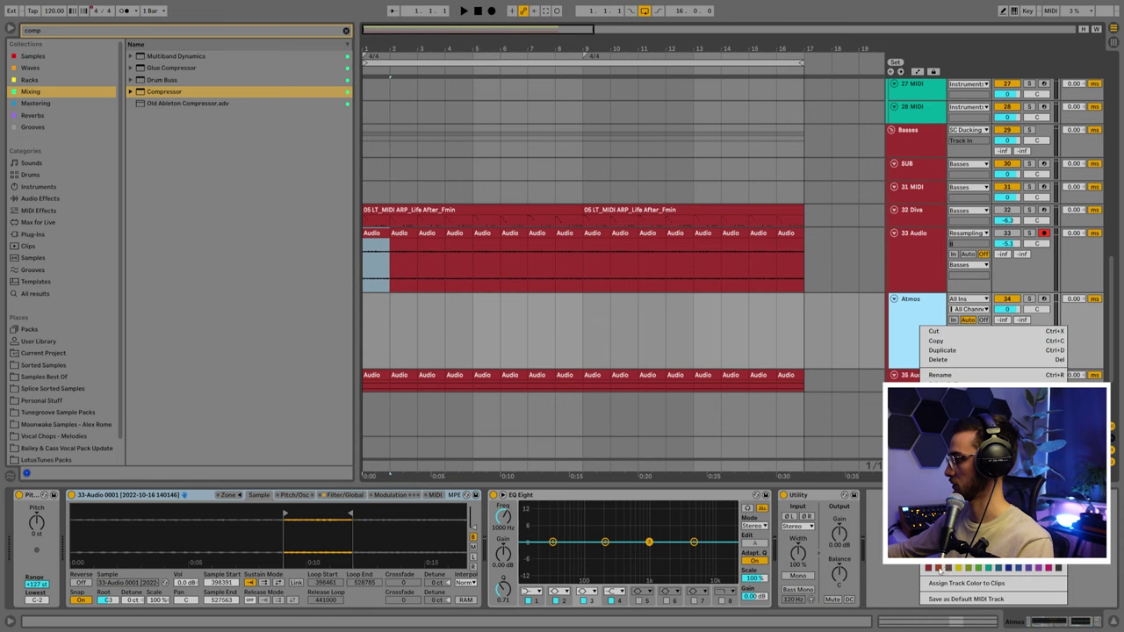
click(1056, 568)
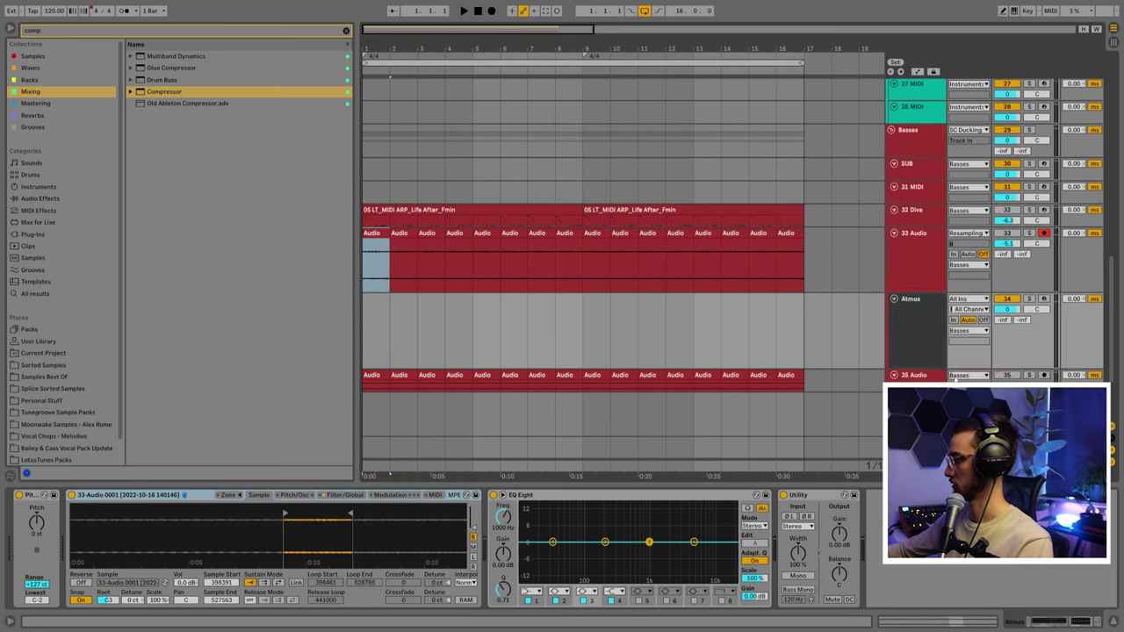
click(1044, 300)
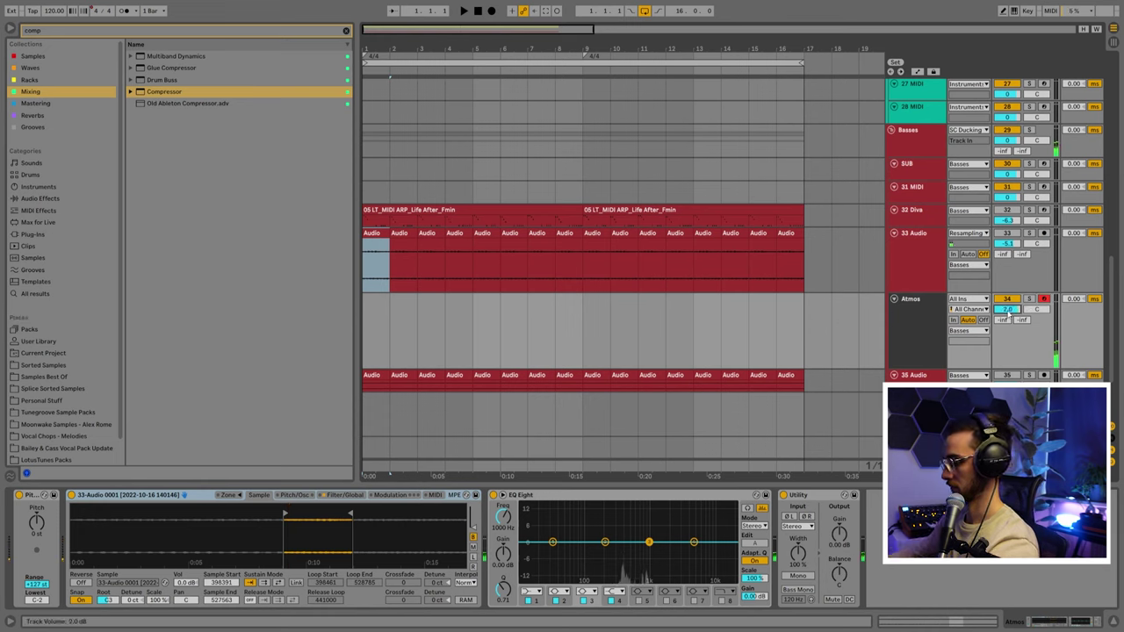
key(space)
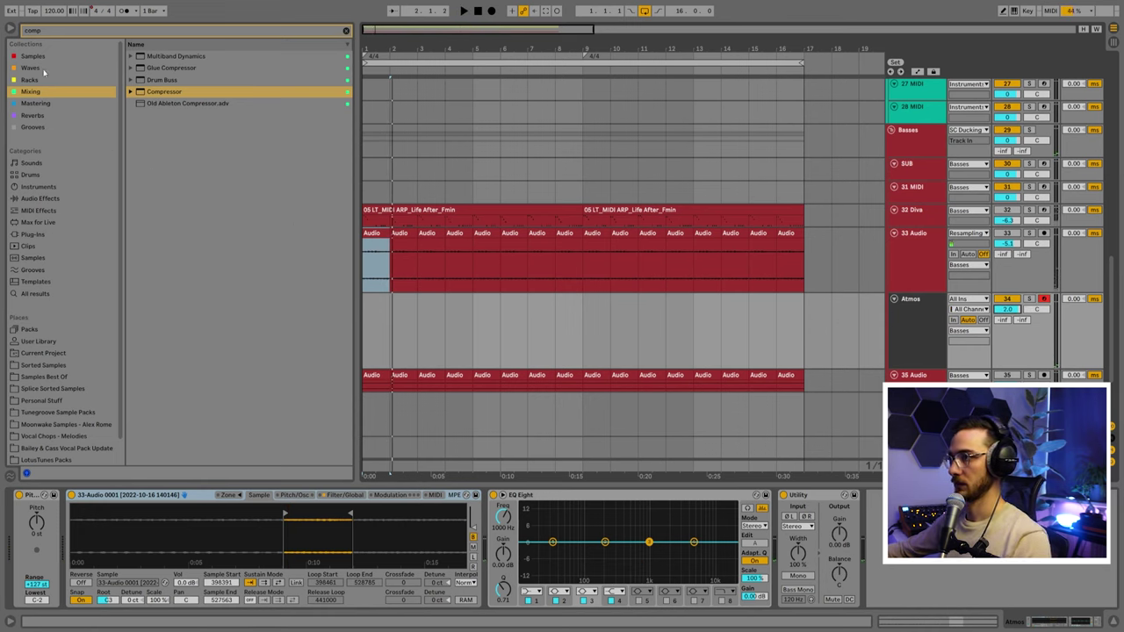
- Add Reverb after Utility on the Atmos track, with its high cut at 13.8 kHz and decay time at 3.16 s
key(ctrl+f)
text(reverb)
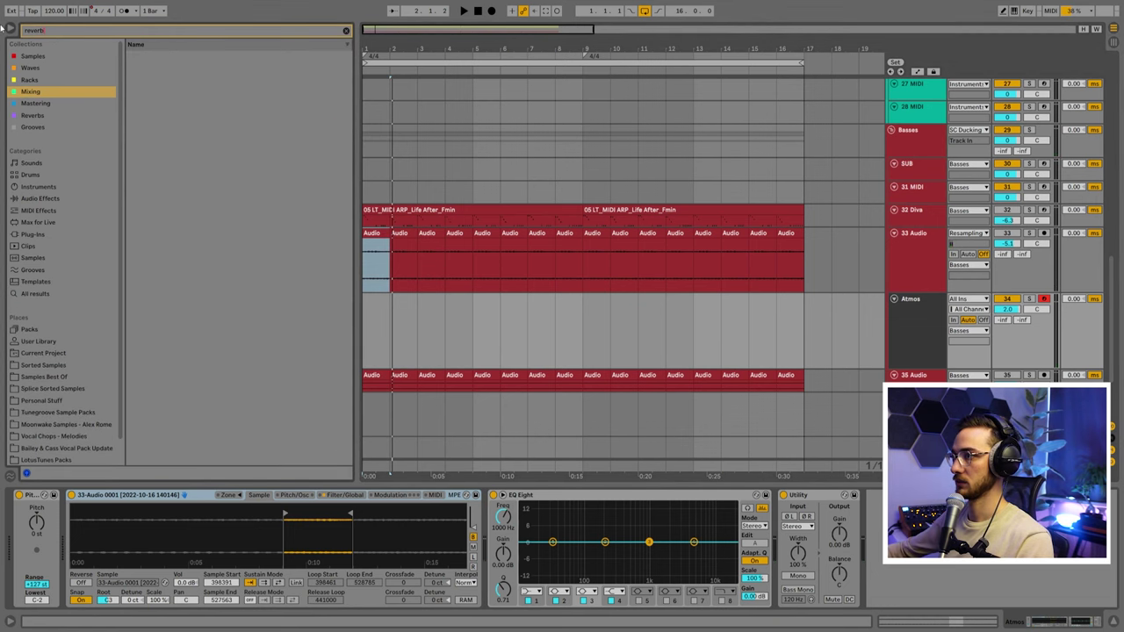
click(42, 116)
drag(156, 56, 510, 533)
drag(850, 537, 864, 533)
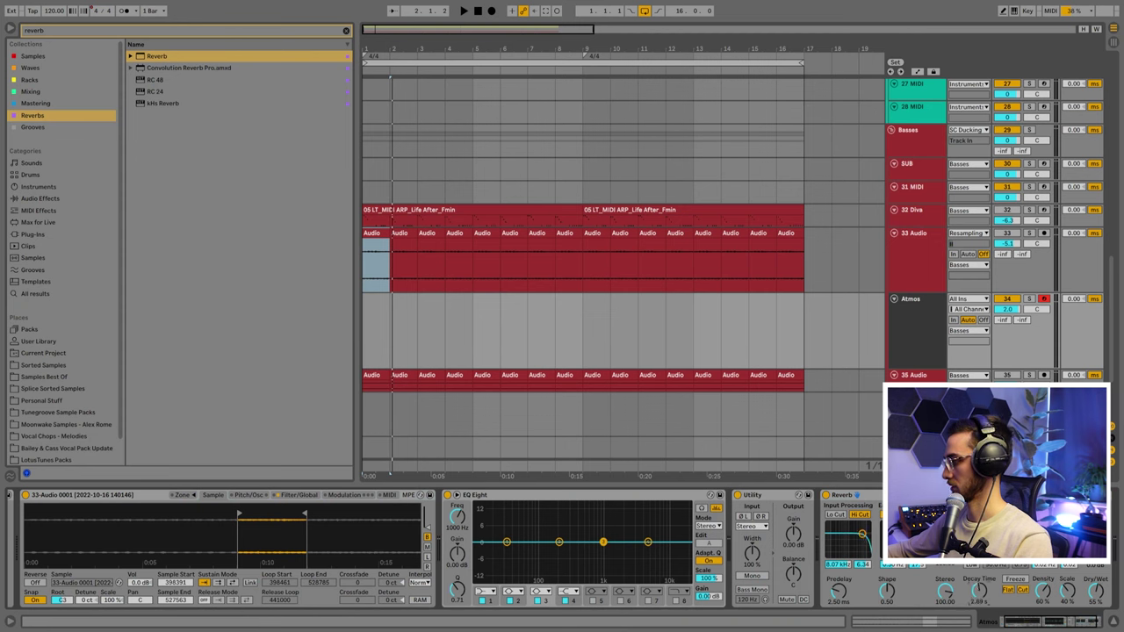
drag(1045, 621, 1062, 626)
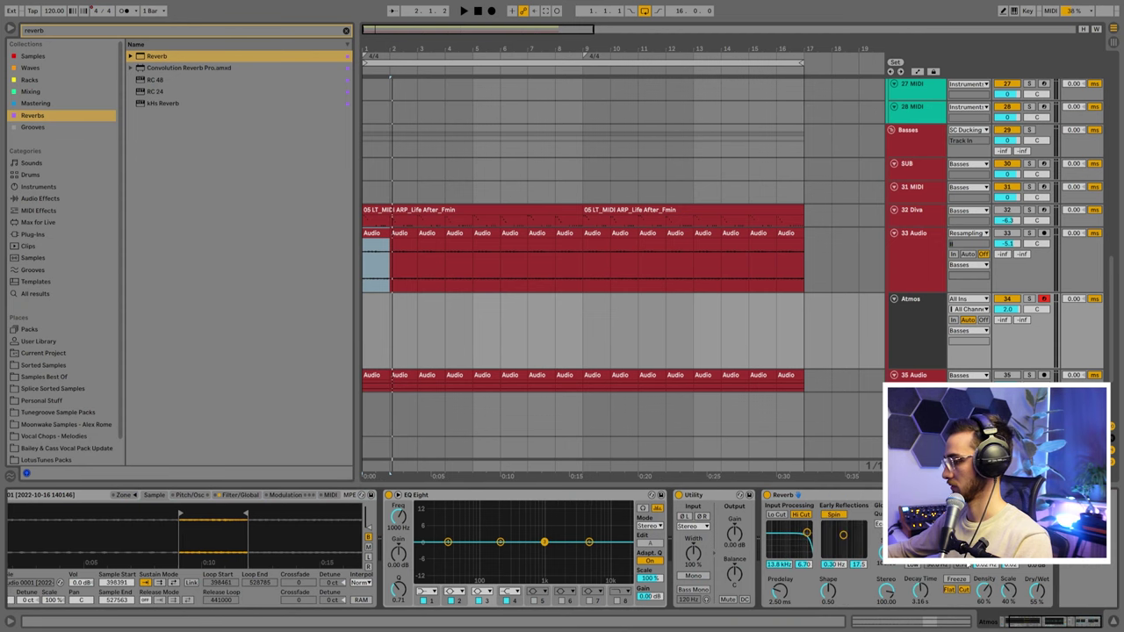
- Record a repeated-note MIDI part on Atmos across bars 7 and 8, and move a one-bar section of it to bar 1
click(387, 319)
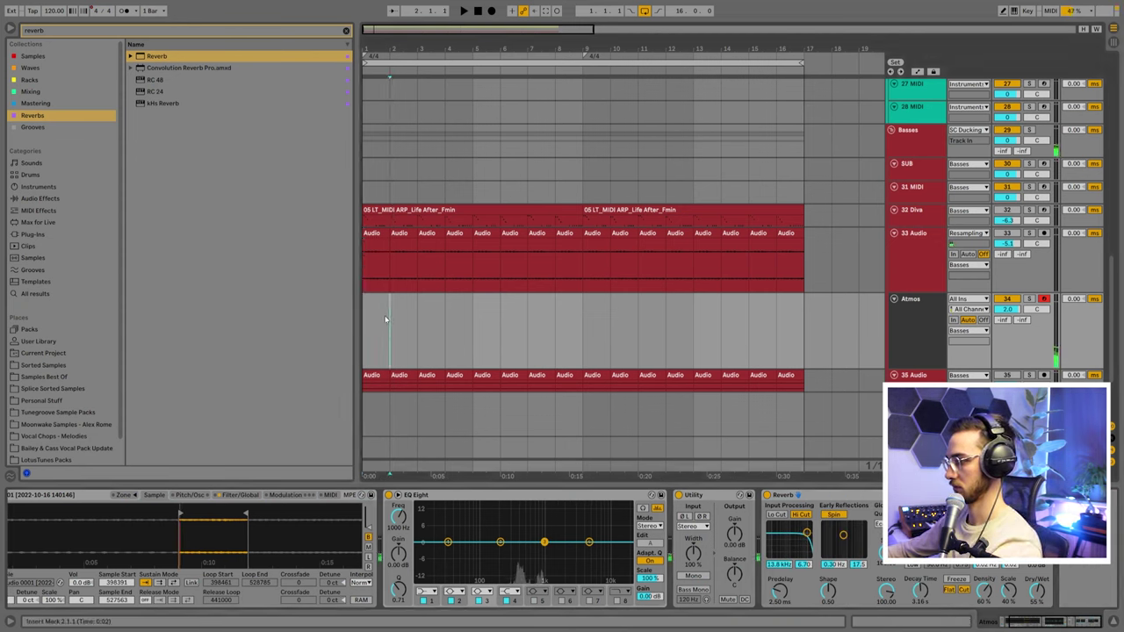
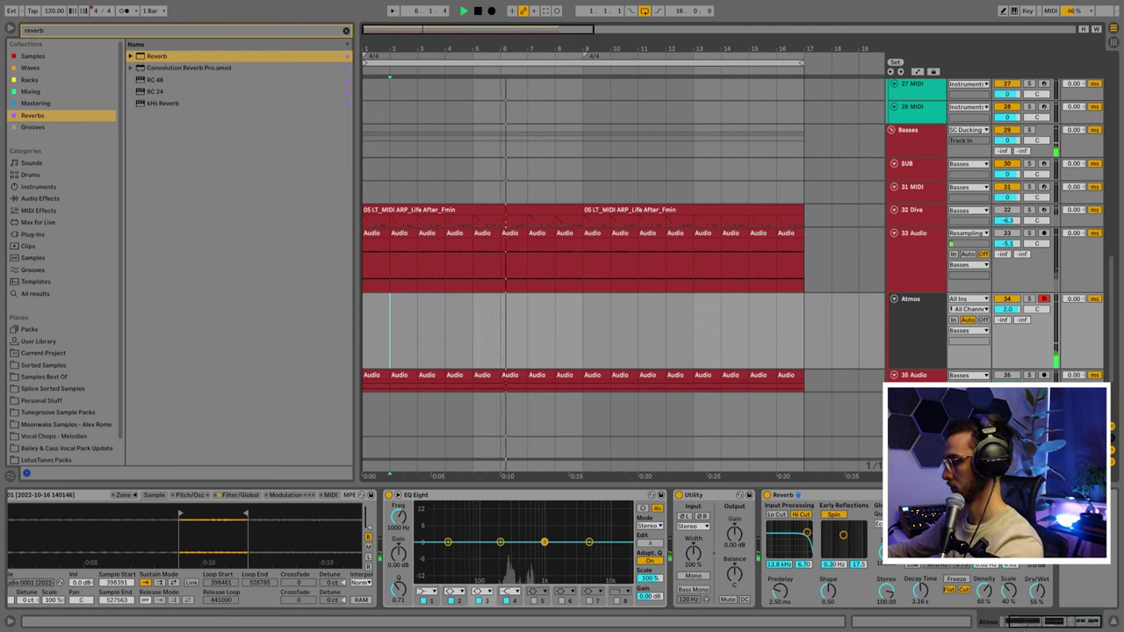
click(491, 10)
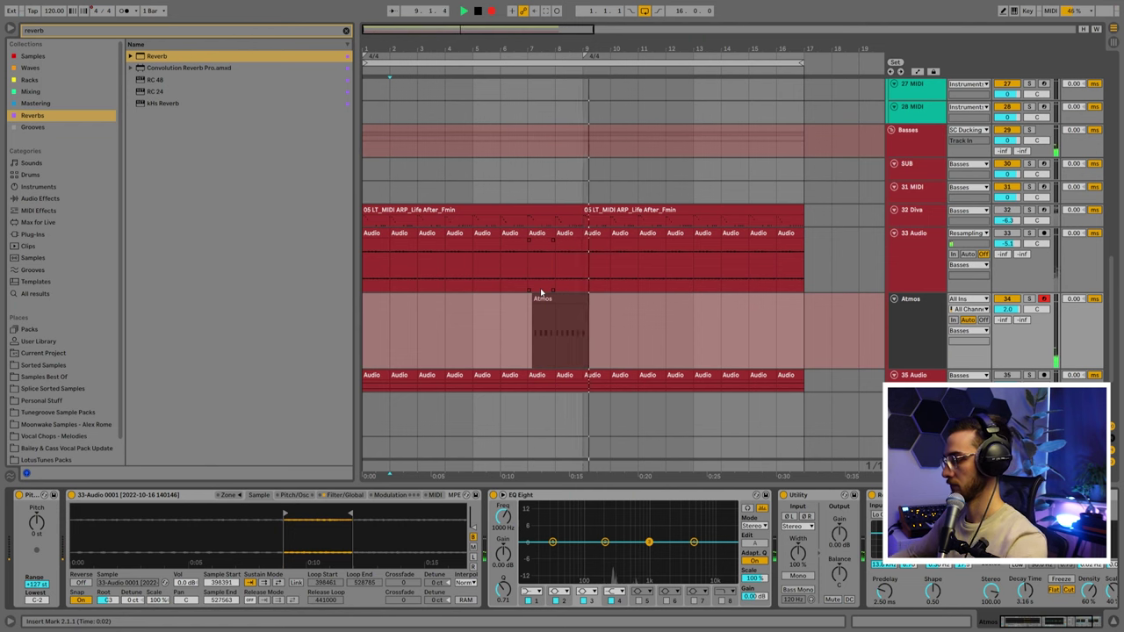
key(space)
drag(555, 334, 369, 312)
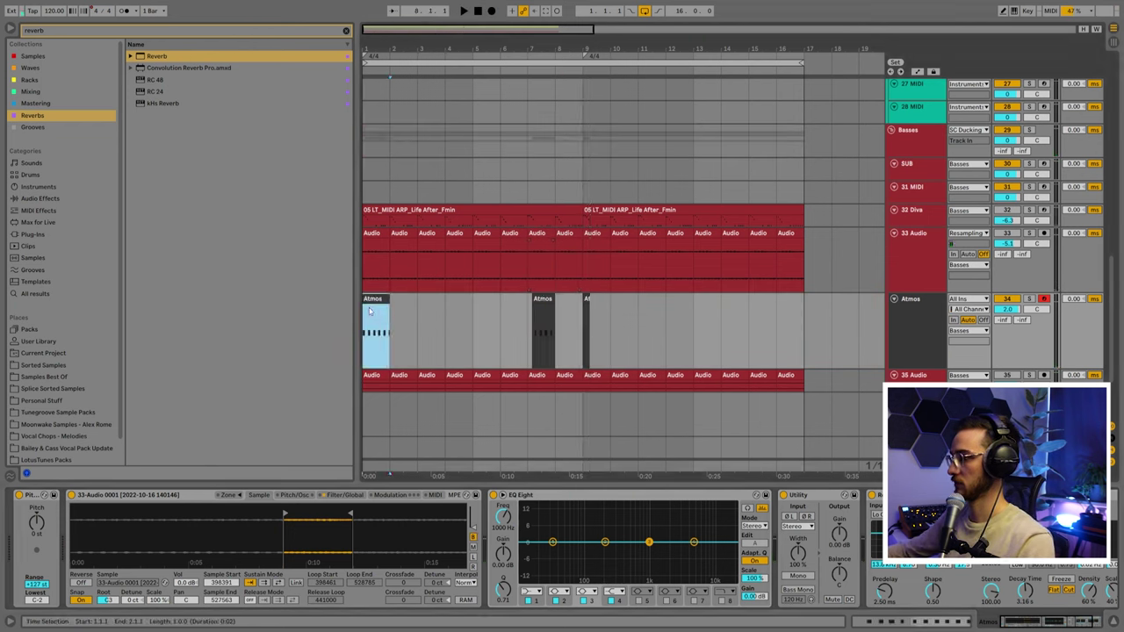
- Quantize the note starts in the bar-1 Atmos clip to 1/16 at 100%
double_click(375, 297)
right_click(415, 331)
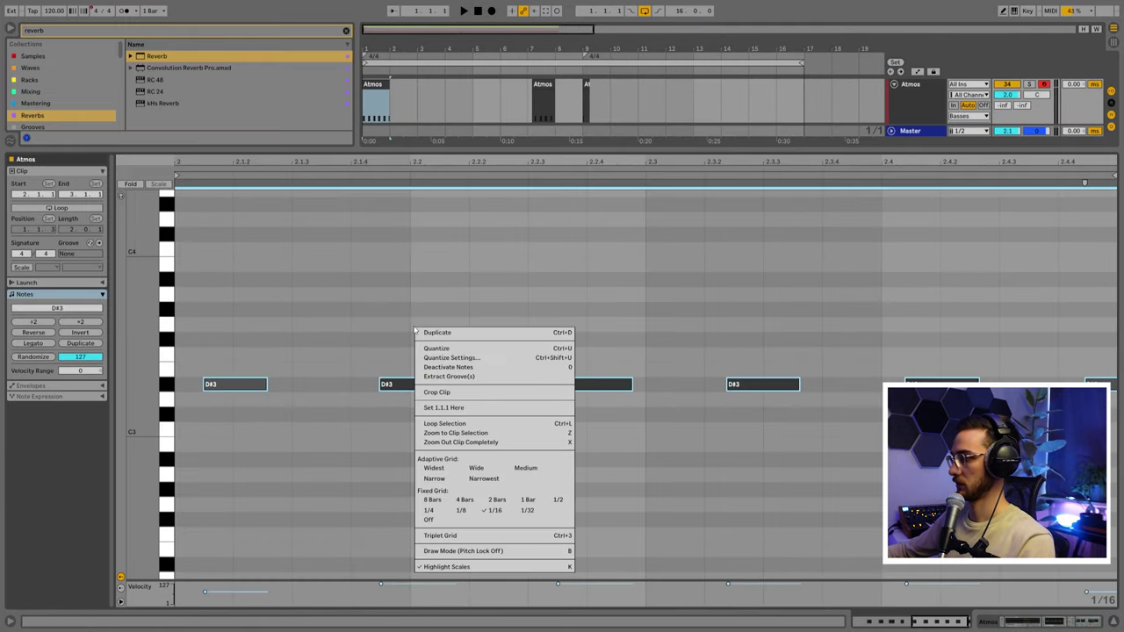
click(413, 312)
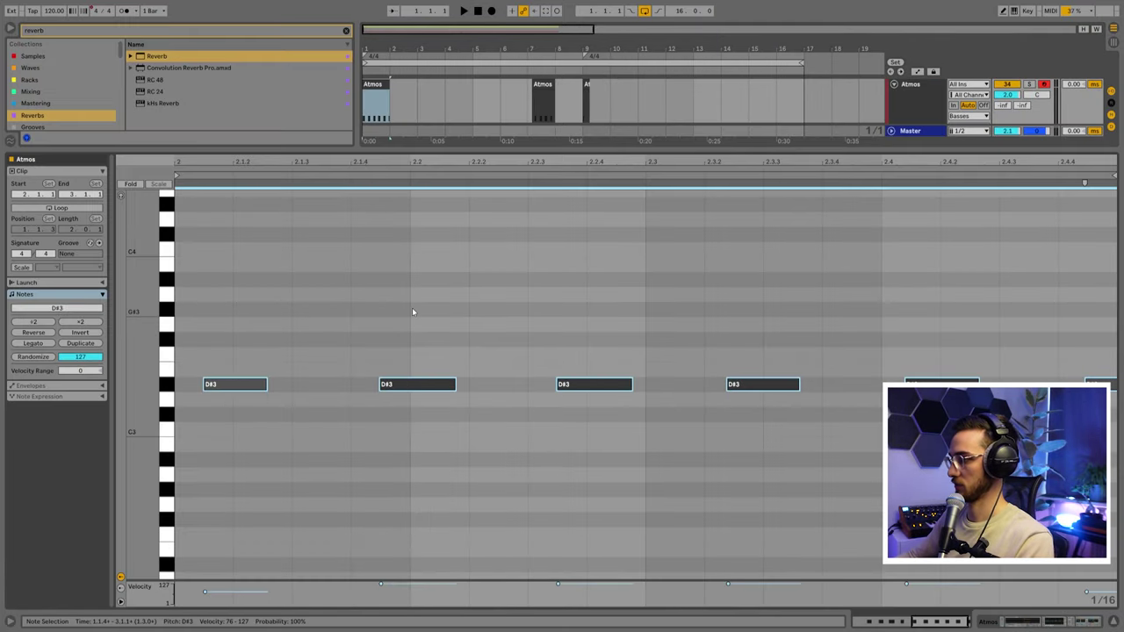
key(ctrl+shift+u)
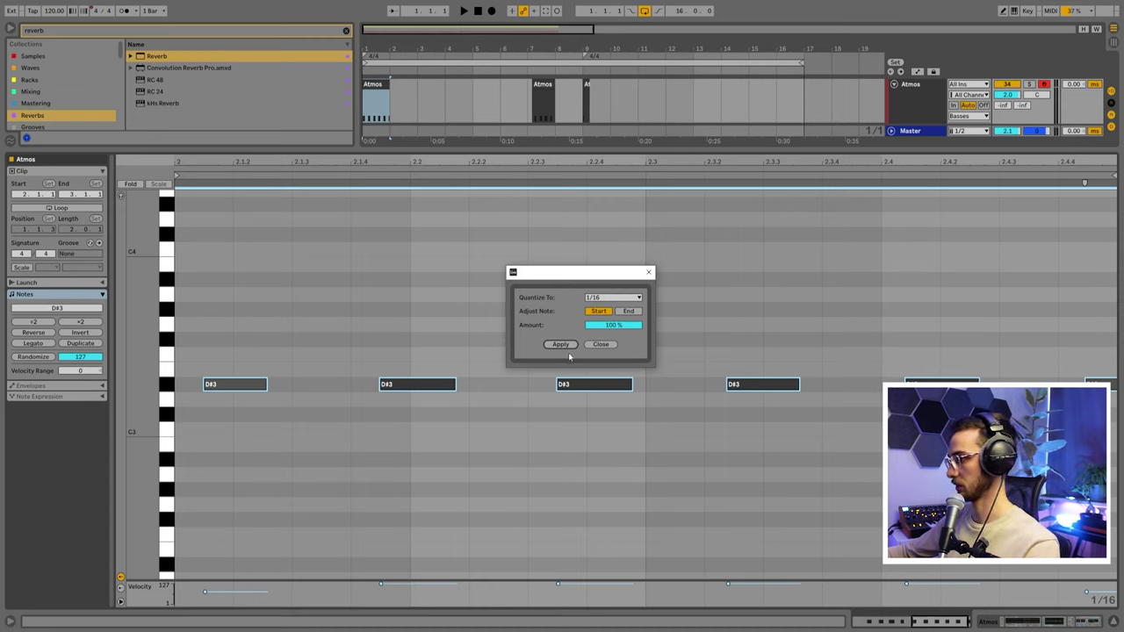
click(560, 344)
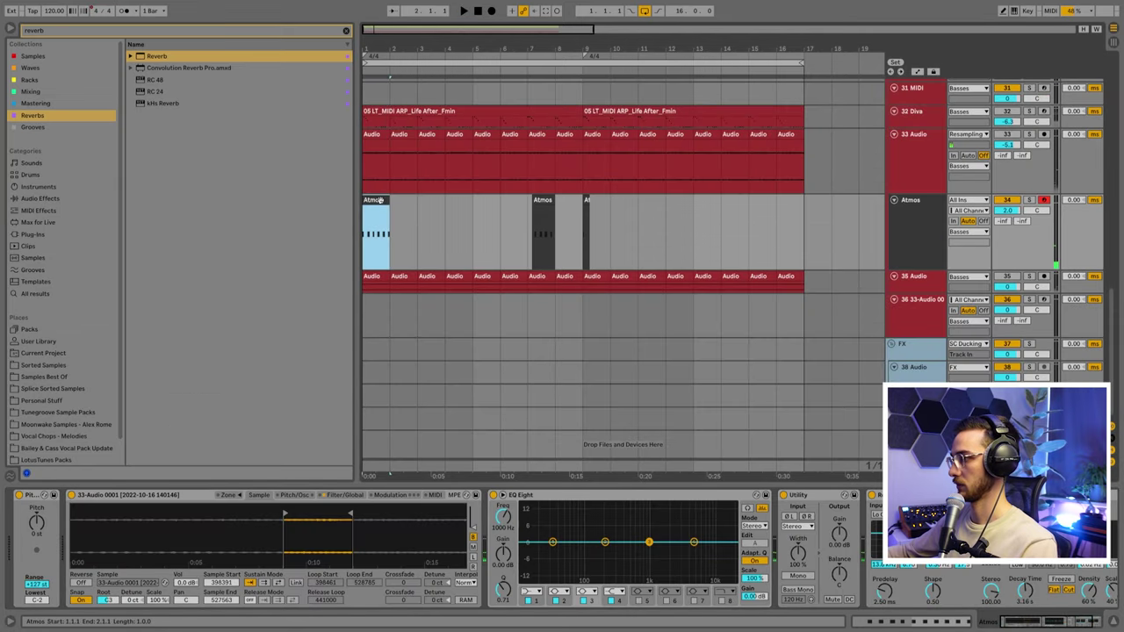
- Duplicate the one-bar Atmos clip repeatedly until it fills bars 1 through 16
key(ctrl+d)
key(ctrl+d)
key(ctrl+d)
key(ctrl+d)
key(ctrl+d)
key(ctrl+d)
key(ctrl+d)
key(ctrl+d)
key(ctrl+d)
key(ctrl+d)
key(ctrl+d)
key(ctrl+d)
key(ctrl+d)
key(ctrl+d)
key(ctrl+d)
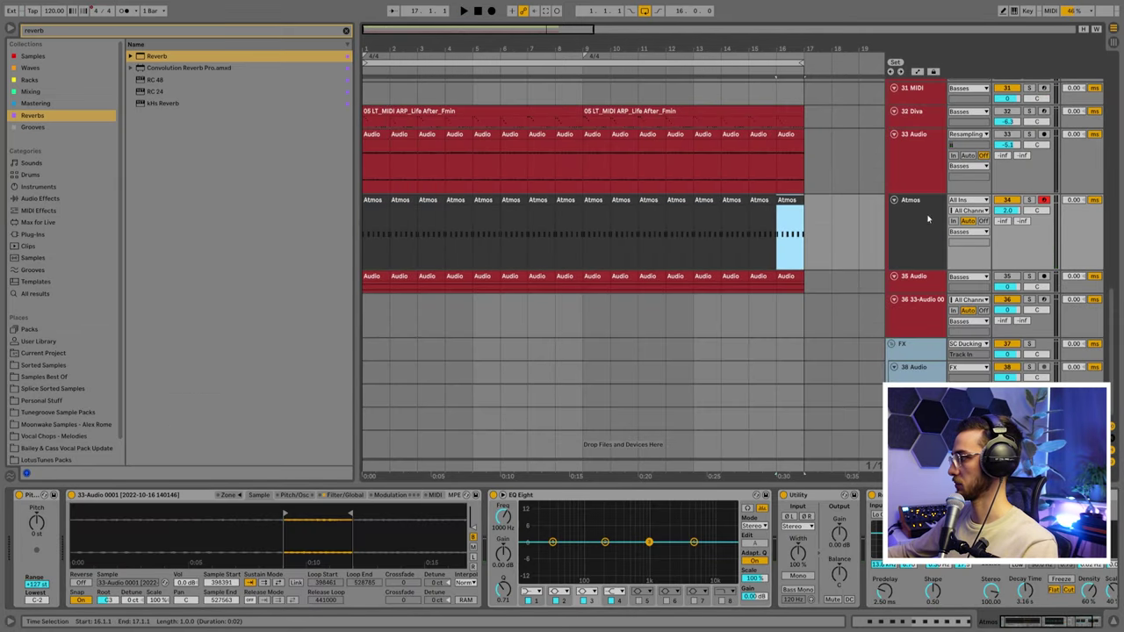
- Set the Atmos track volume to 2.3 dB and play the arrangement from bar 1
scroll(928, 219, up, 1)
click(917, 258)
scroll(833, 265, up, 2)
click(383, 274)
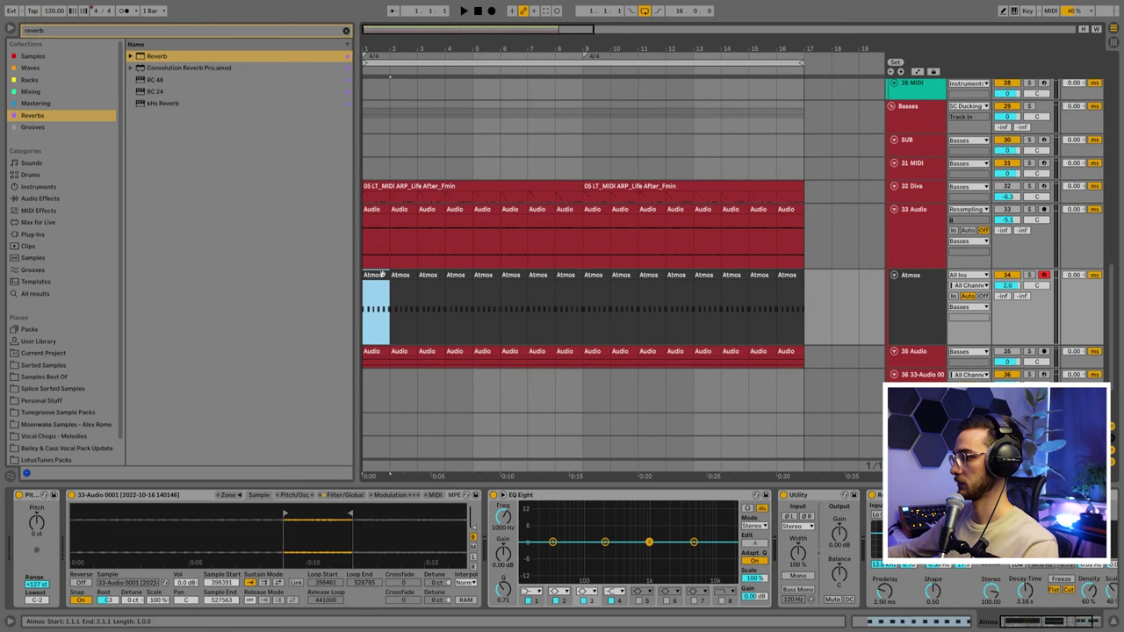
scroll(449, 381, up, 2)
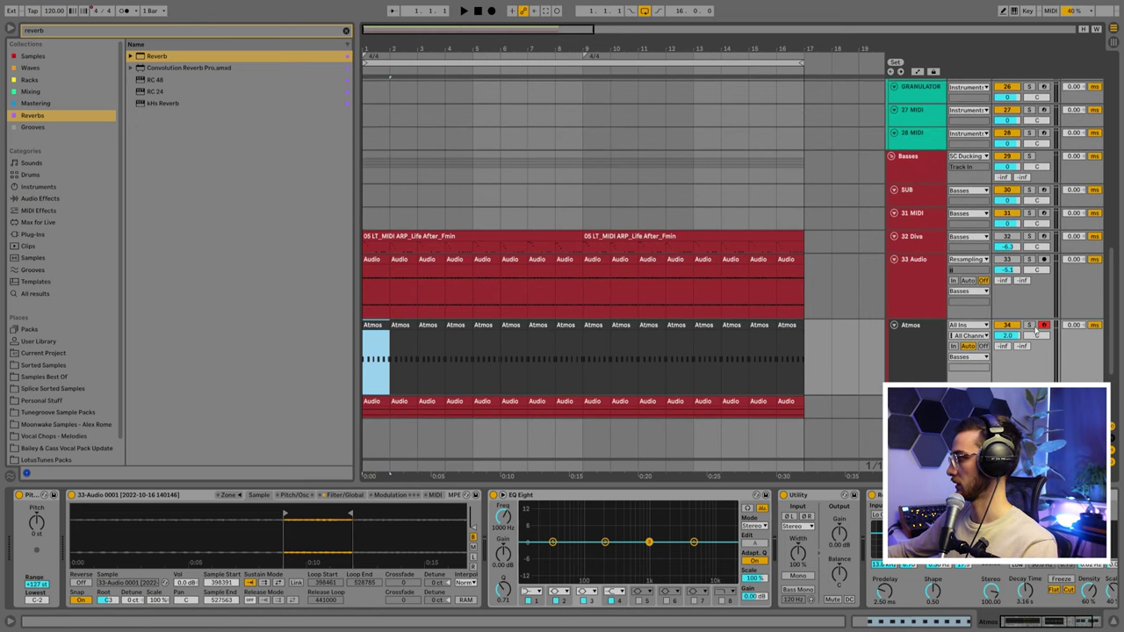
drag(1008, 335, 1008, 332)
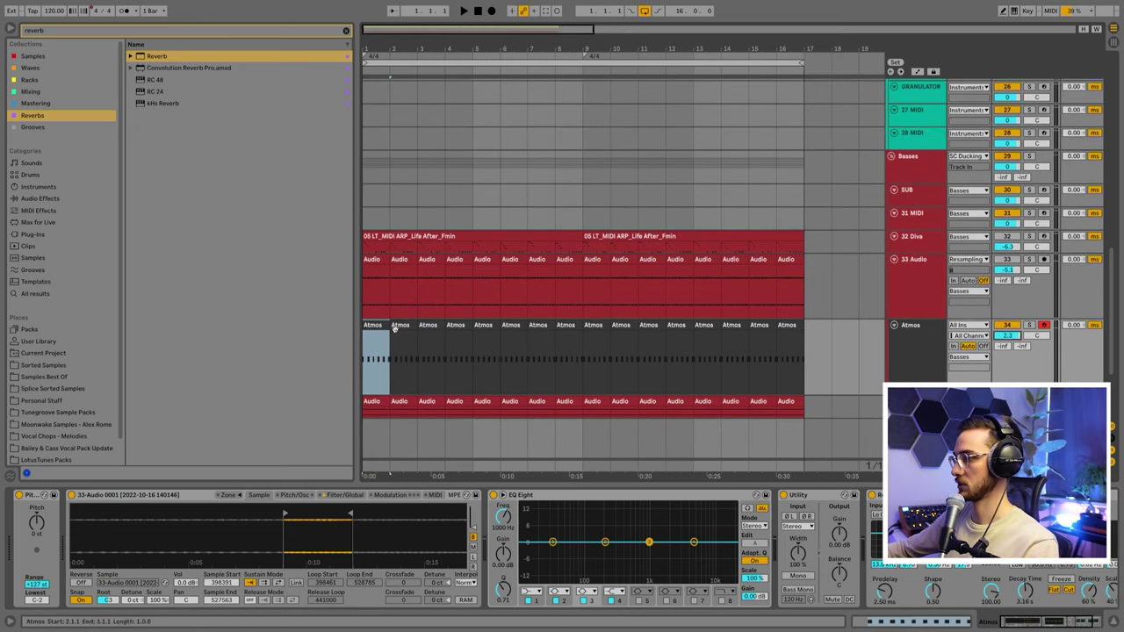
key(space)
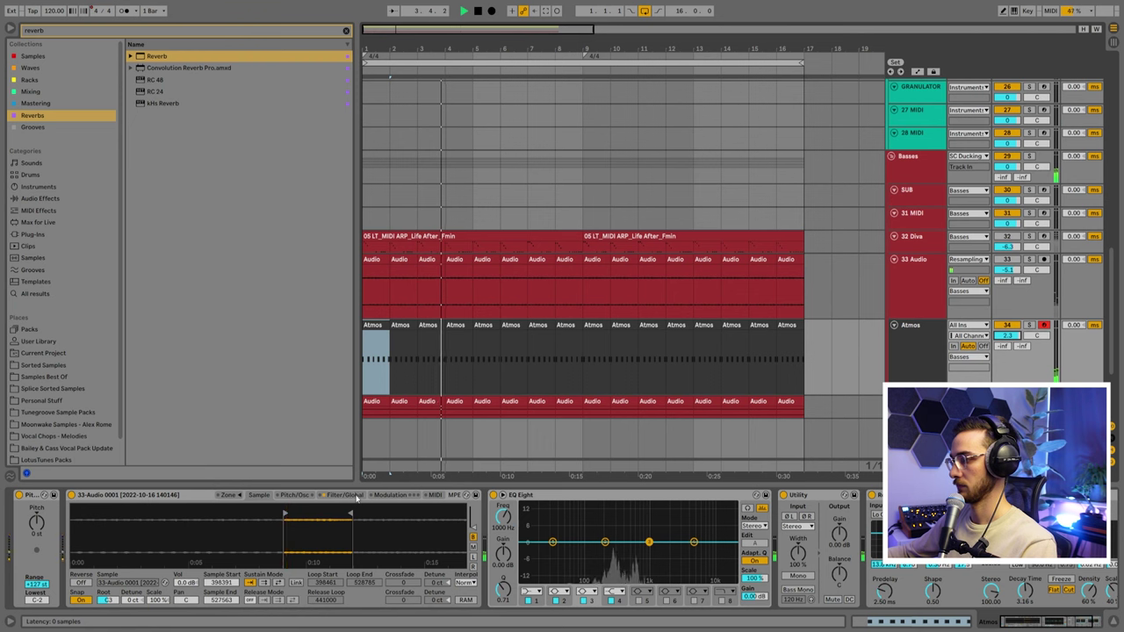
- Solo Atmos and shape the Sampler's volume envelope with 10.2 ms decay, 0.0 dB sustain and 146 ms release
click(356, 497)
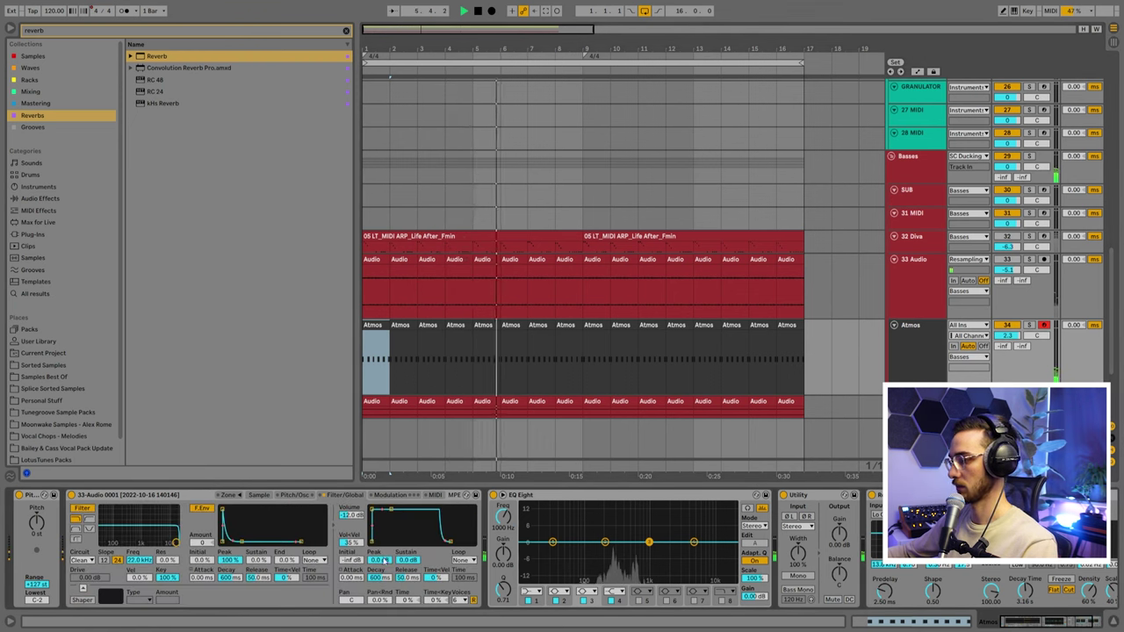
drag(408, 560, 408, 606)
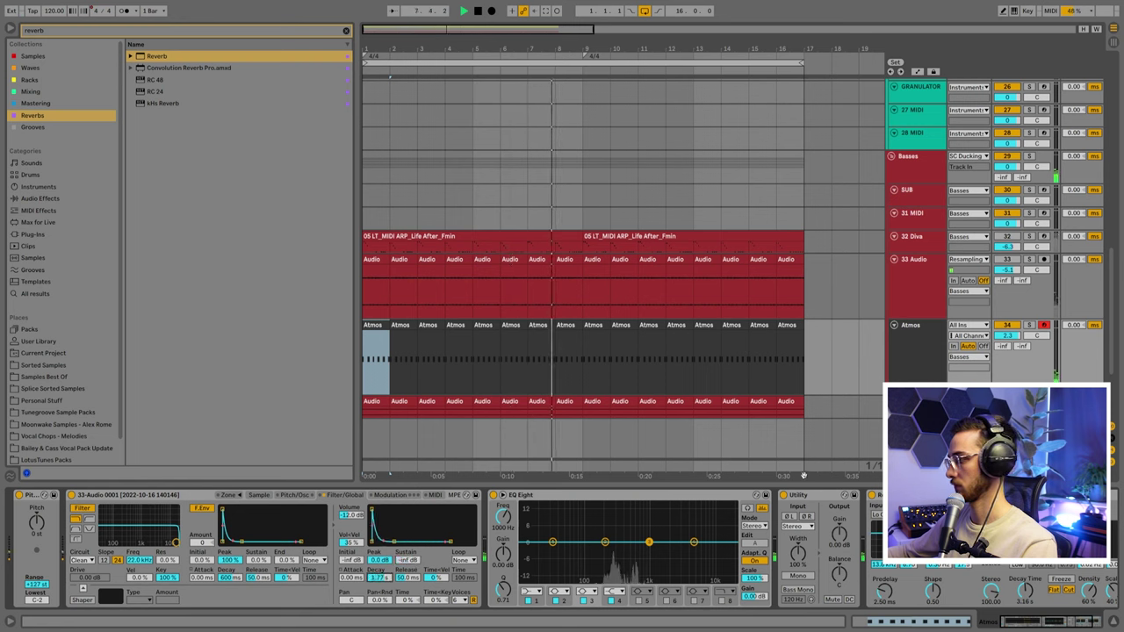
click(1029, 325)
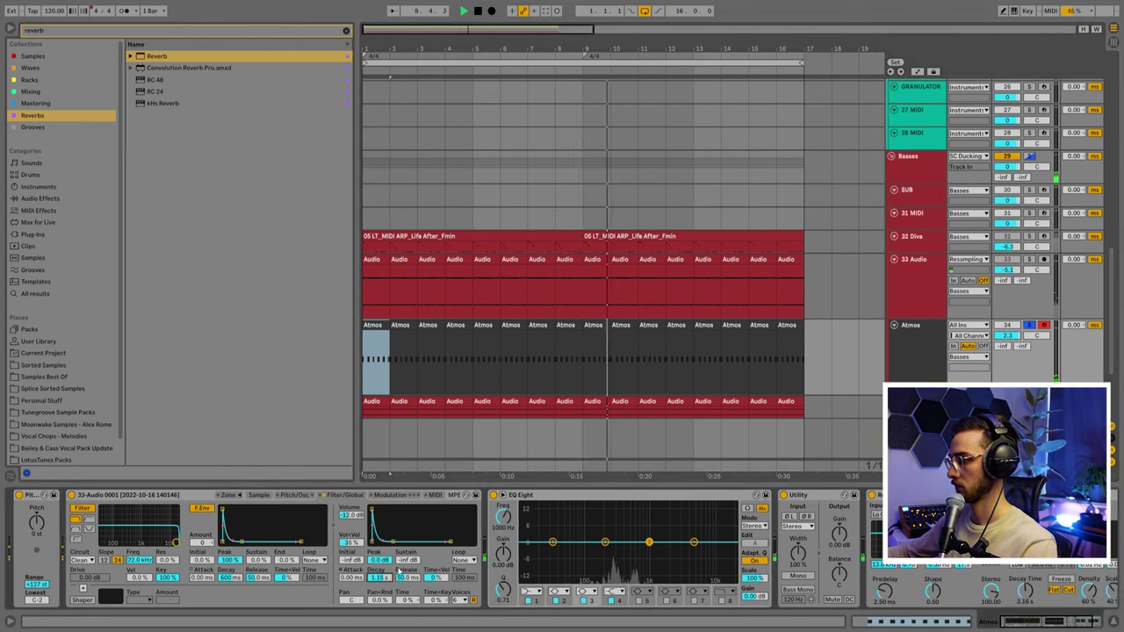
drag(402, 566, 402, 527)
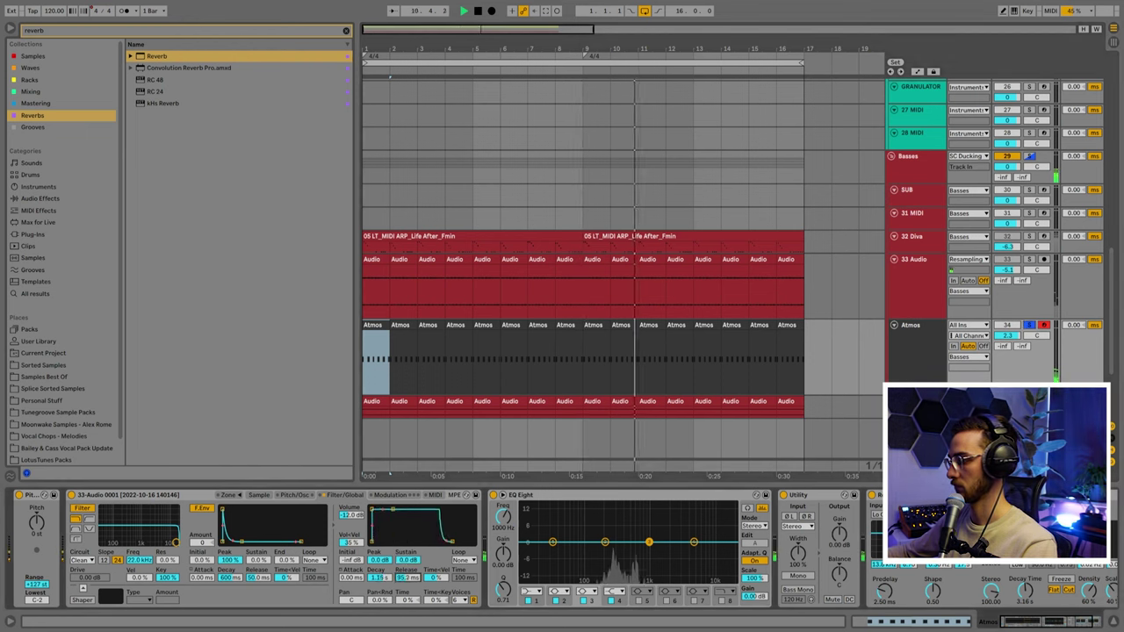
drag(407, 578, 379, 615)
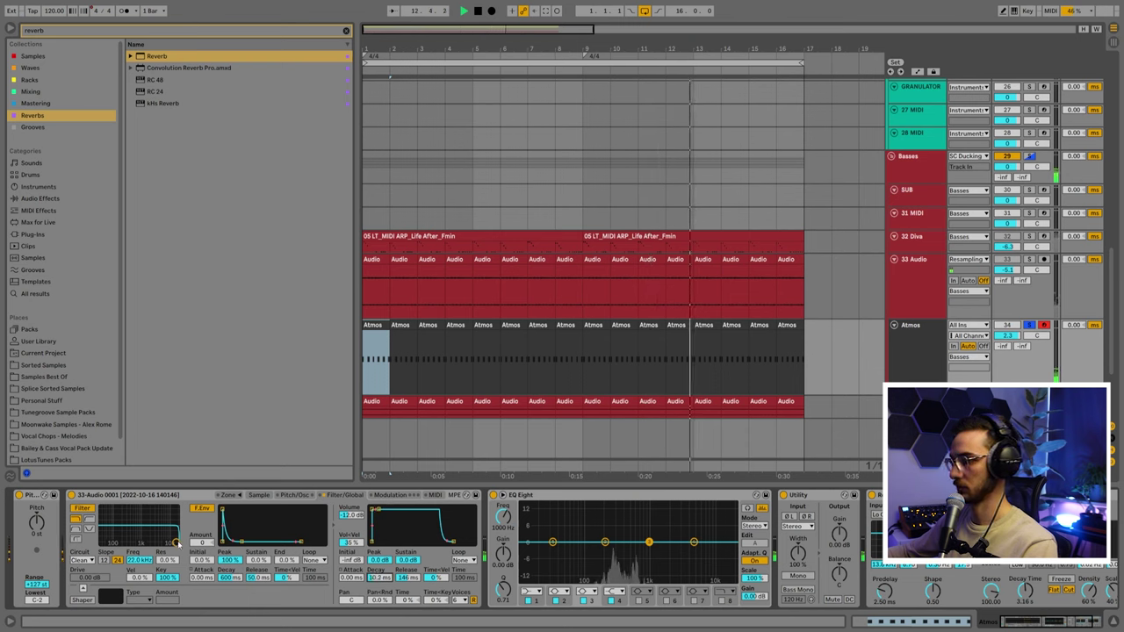
- Try the Sampler filter at 1.00 kHz with 80% resonance, setting the filter envelope to 0.00 ms attack, 60.0 s decay and 189 ms release
drag(175, 543, 124, 528)
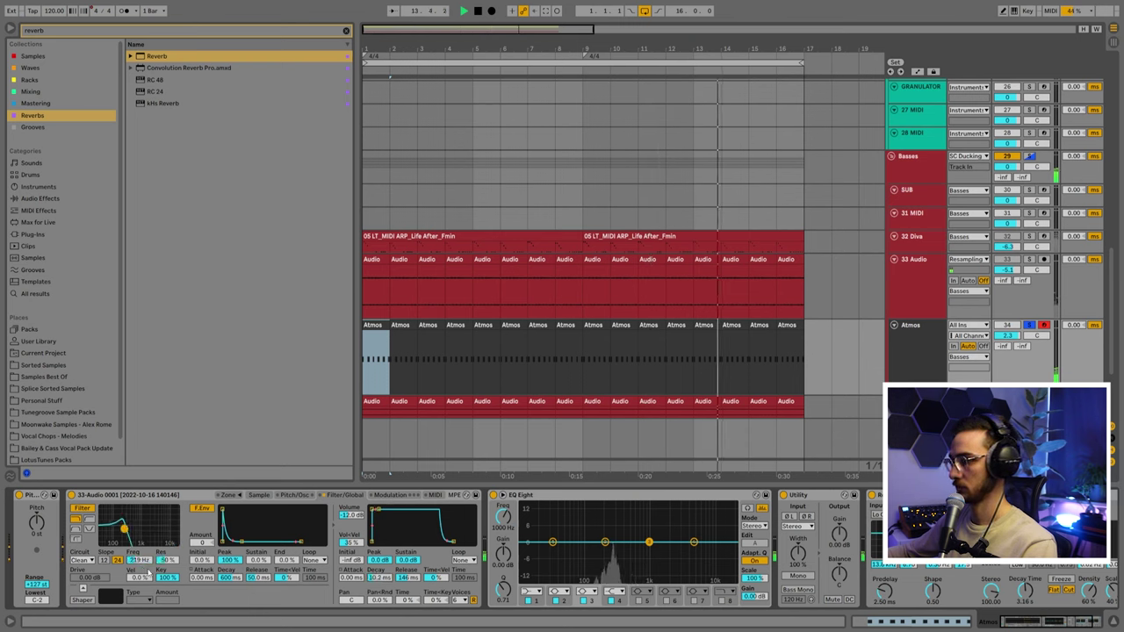
drag(257, 578, 230, 526)
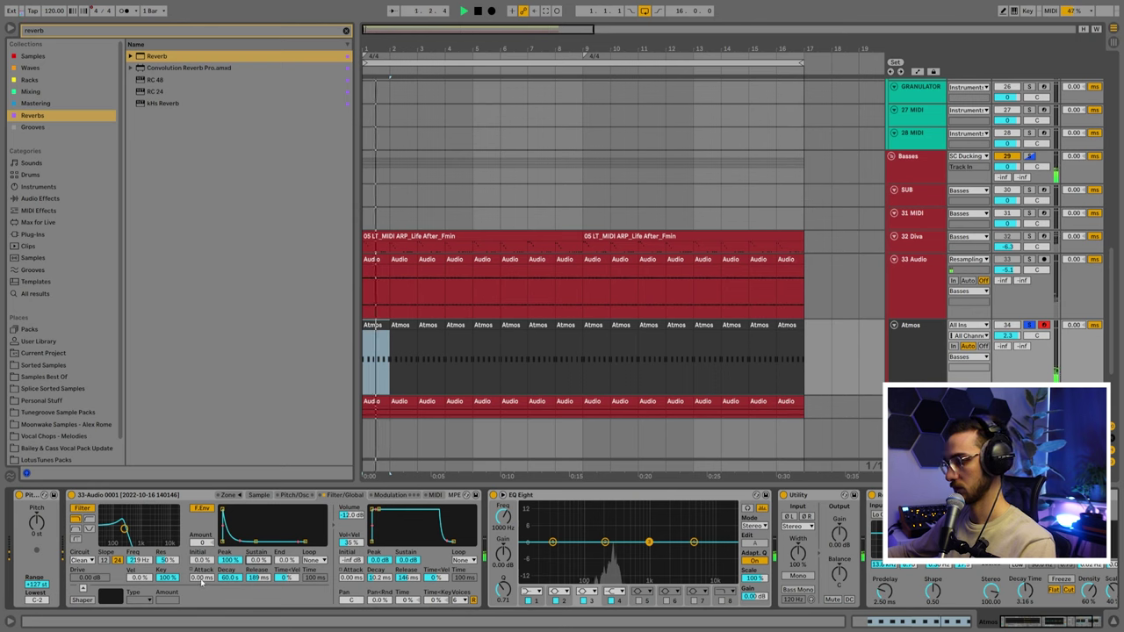
drag(202, 577, 201, 560)
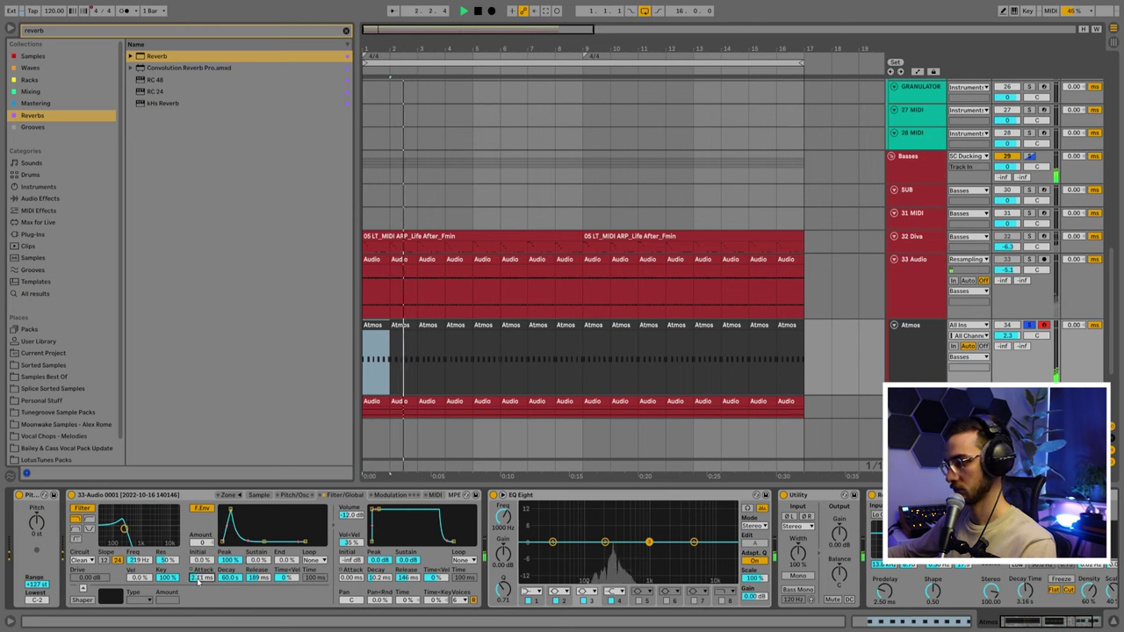
drag(125, 526, 142, 521)
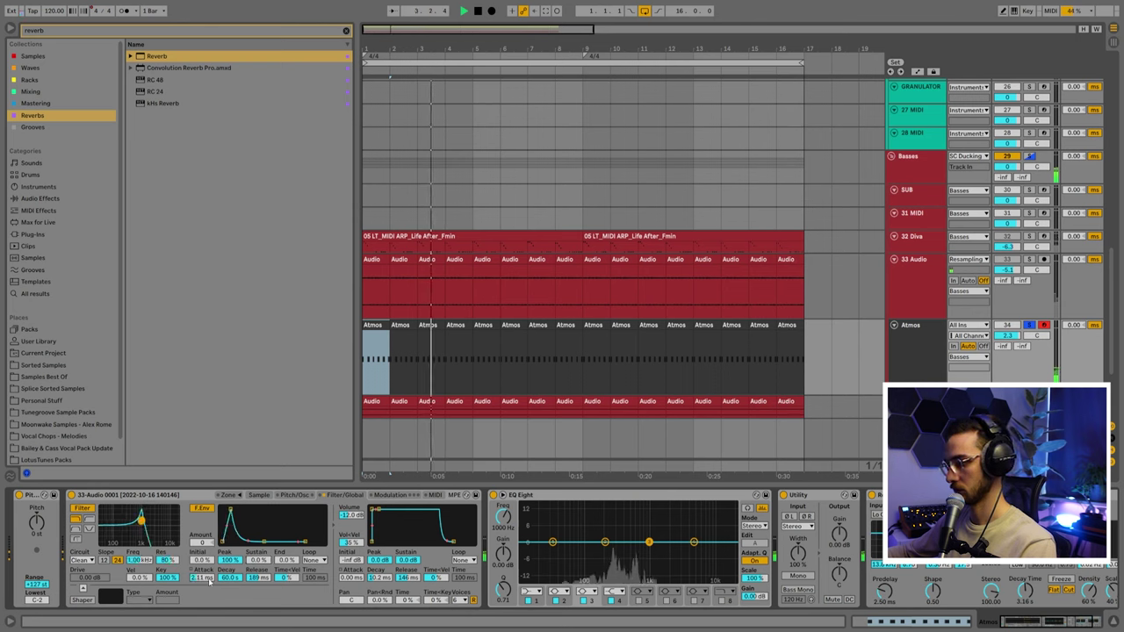
mouse_move(209, 579)
mouse_down()
mouse_move(209, 558)
mouse_move(209, 590)
mouse_up()
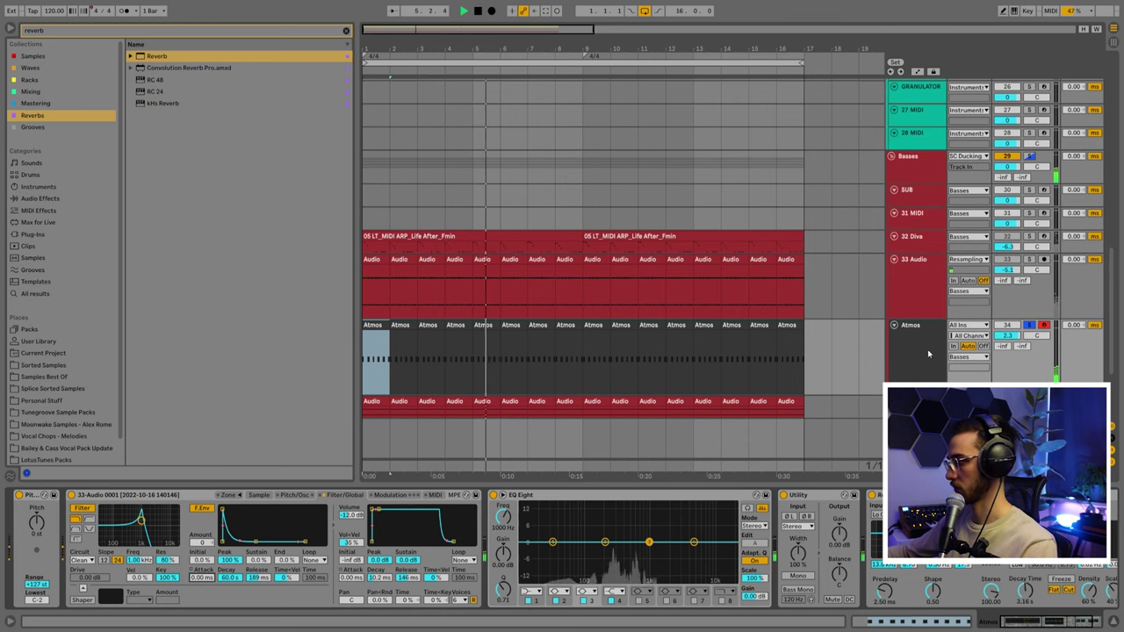
- Unsolo Atmos and open the Sampler filter to 22.0 kHz with 23% resonance
click(1029, 325)
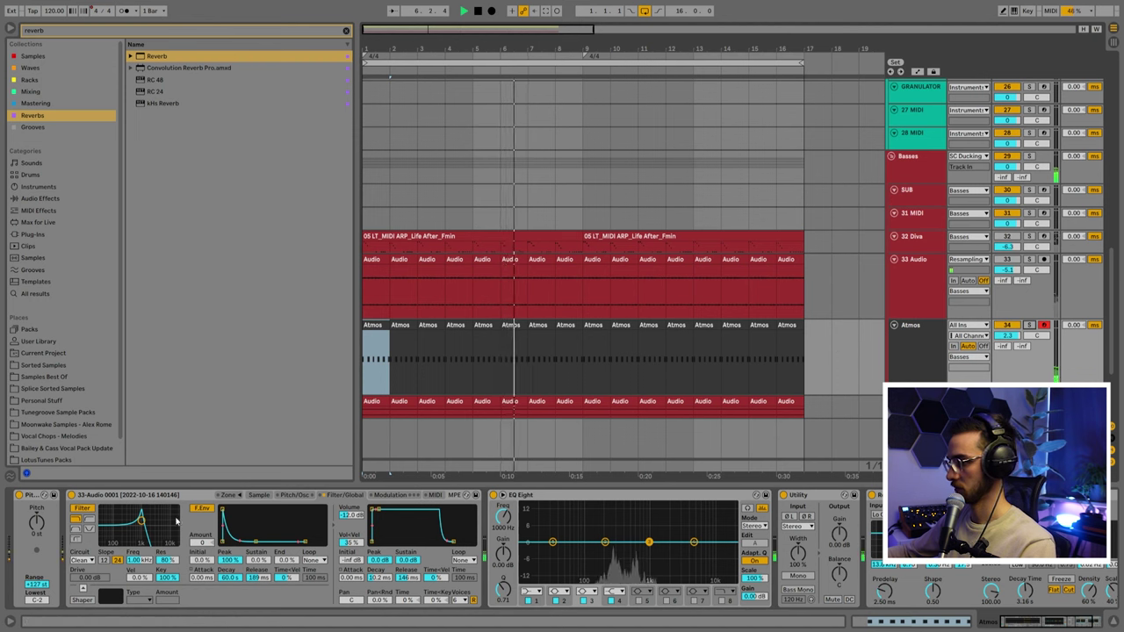
drag(176, 521, 176, 536)
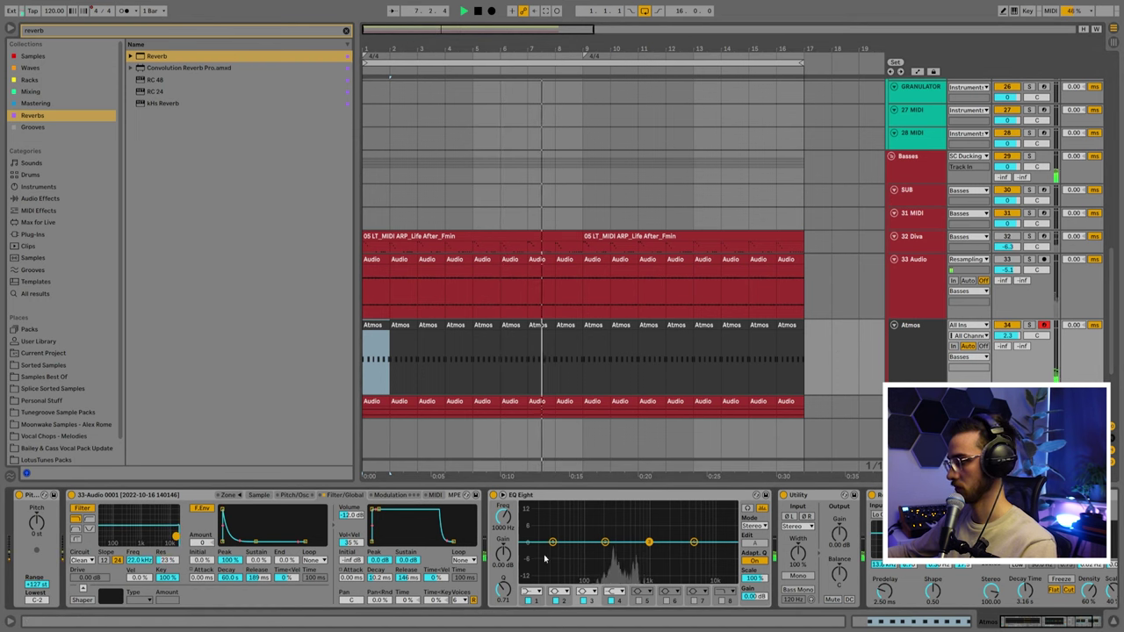
click(1058, 619)
- Stop playback, select the bar-7 Atmos clip and clear the browser search
click(918, 344)
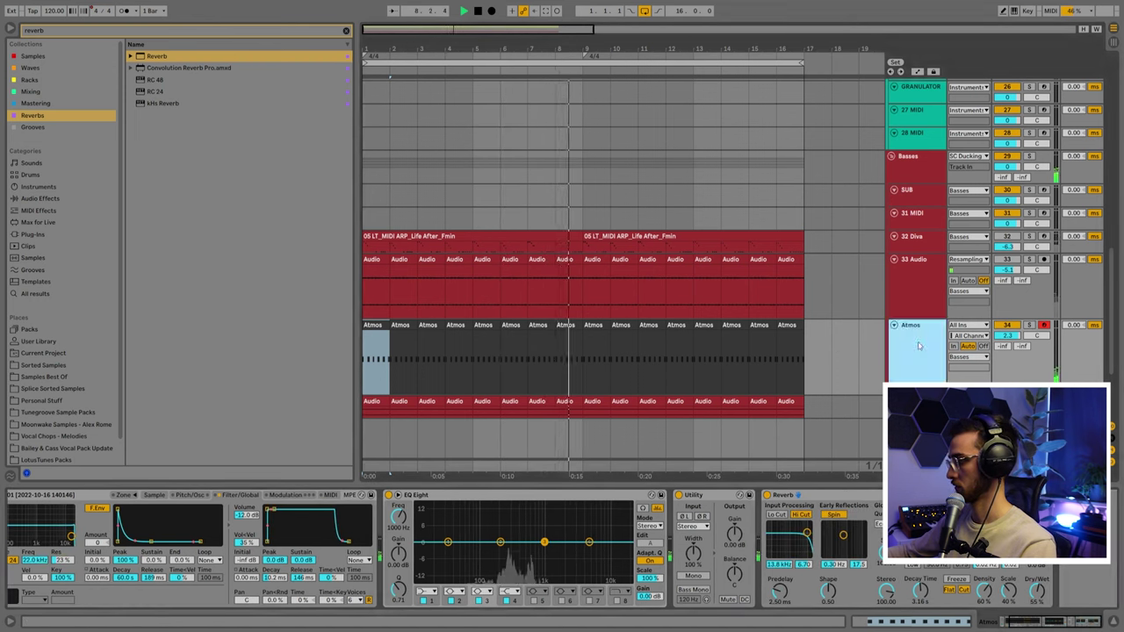
scroll(902, 325, down, 1)
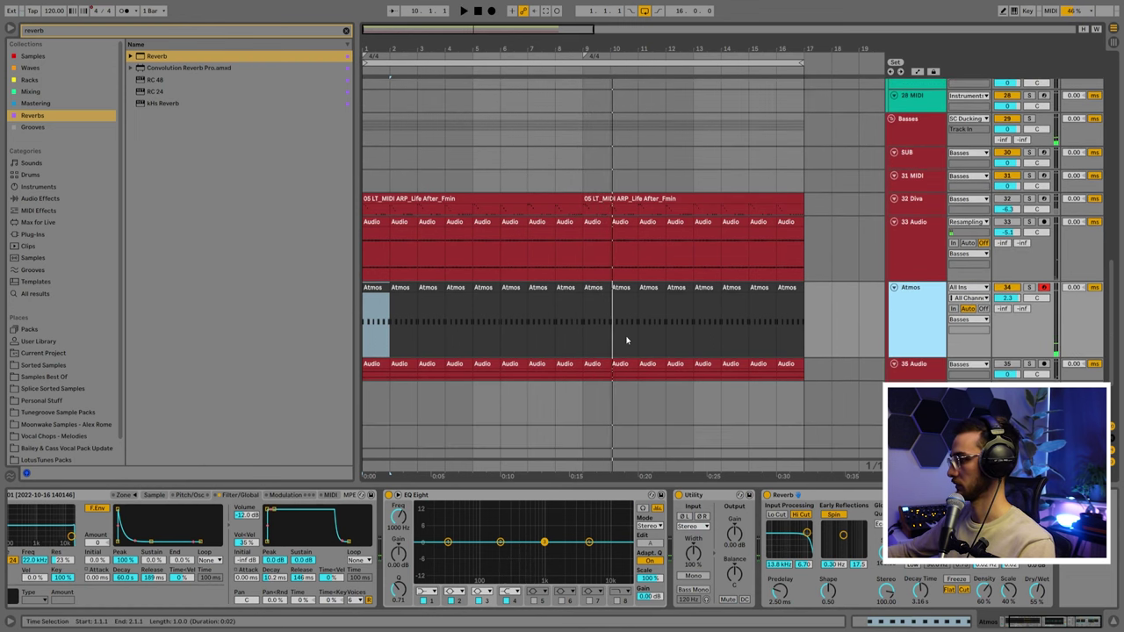
key(space)
click(539, 325)
click(346, 30)
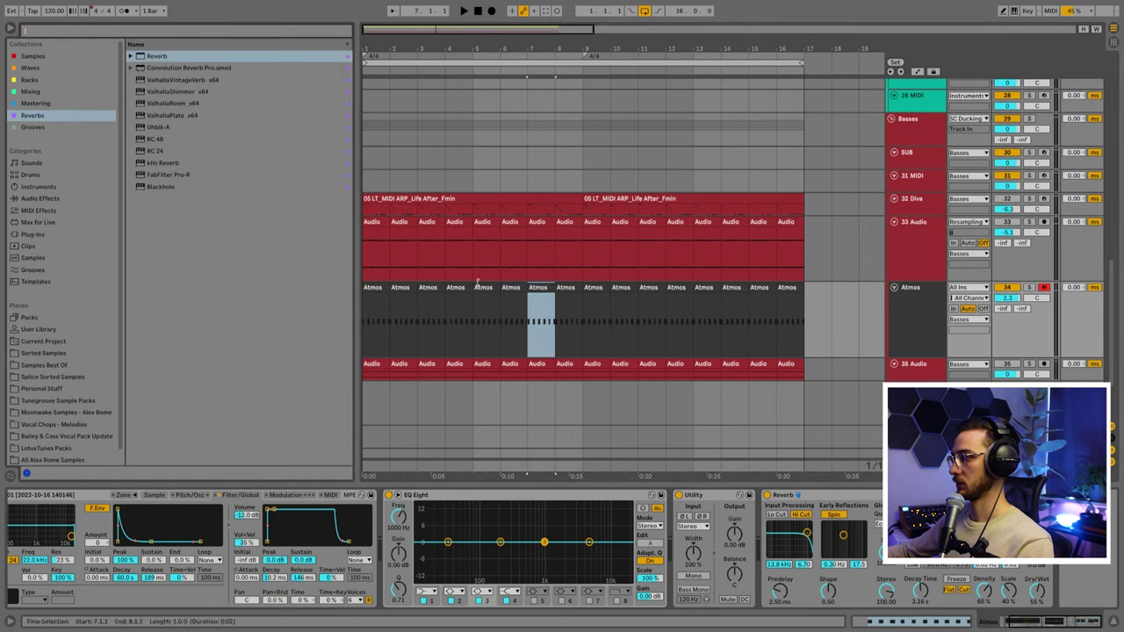
- Inspect the drum tracks by selecting the Kick clip in bars 1 to 8 and the Drums group
scroll(662, 299, up, 10)
scroll(662, 299, up, 2)
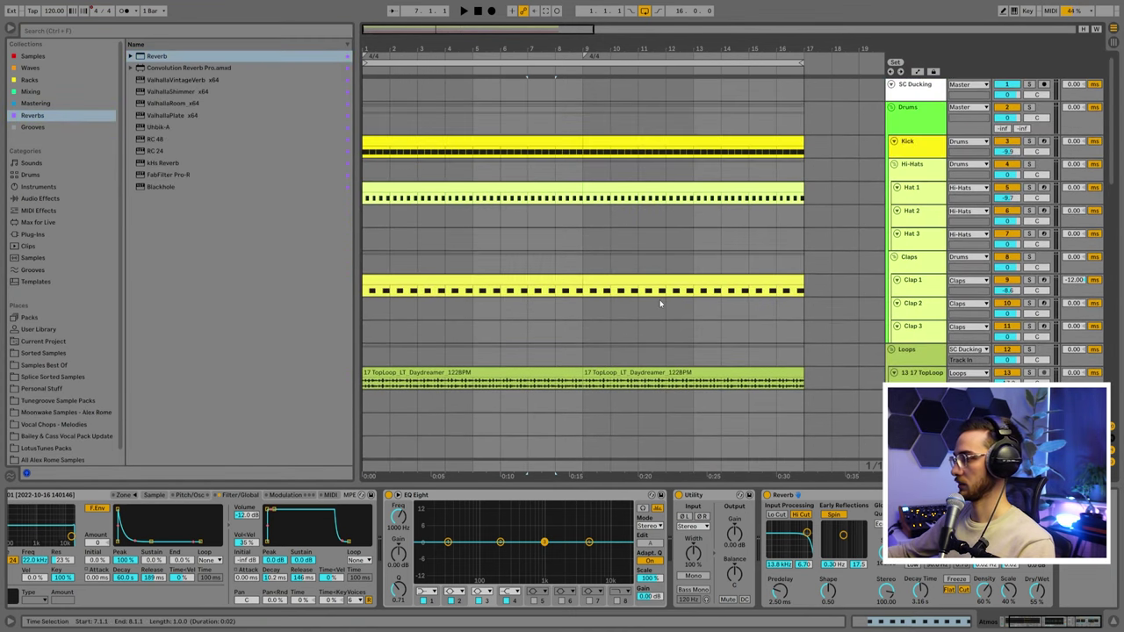
click(522, 143)
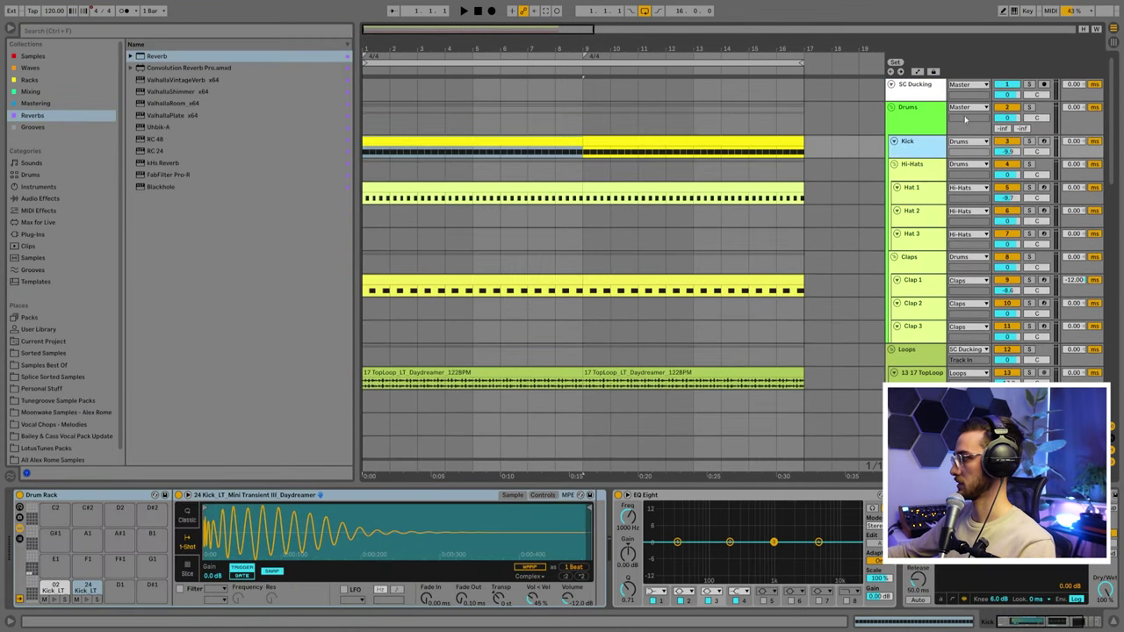
scroll(866, 344, down, 3)
scroll(866, 345, up, 3)
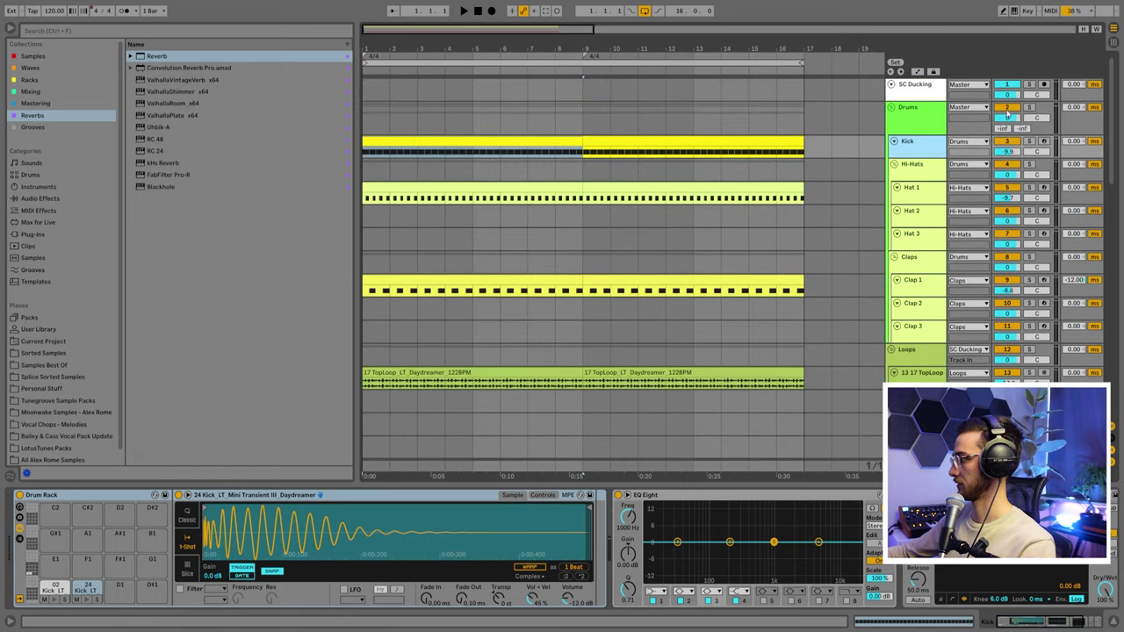
click(920, 149)
- Search Sorted Samples for dnb and expand Dubstep, Mr. Bill Digital Drums and Mr. Bill Digital Loops
scroll(899, 316, down, 6)
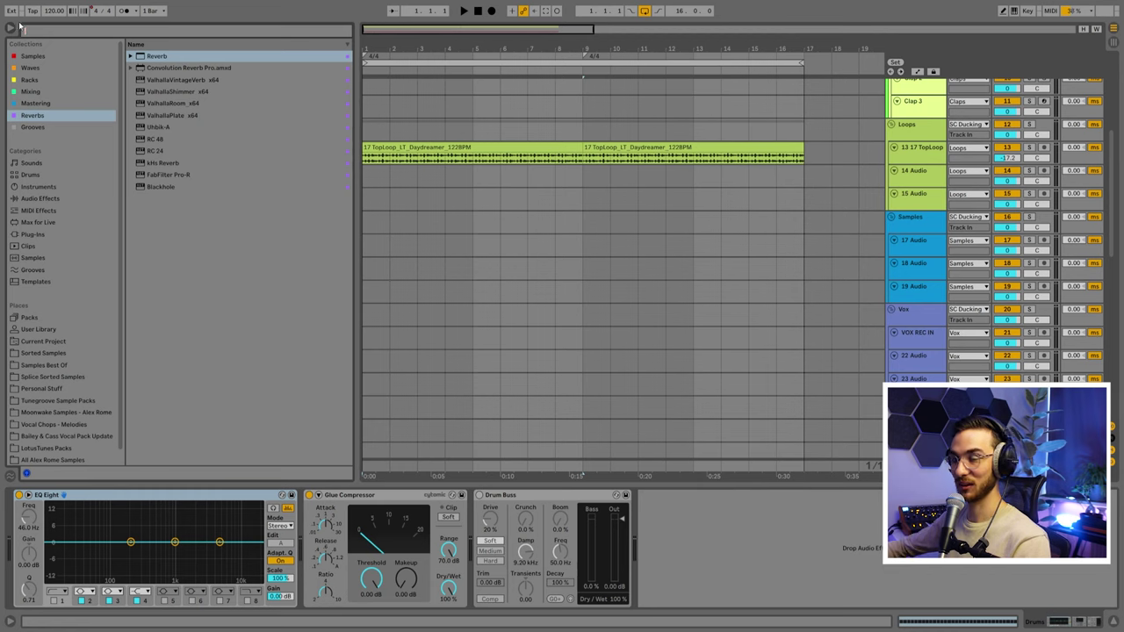
text(dnb)
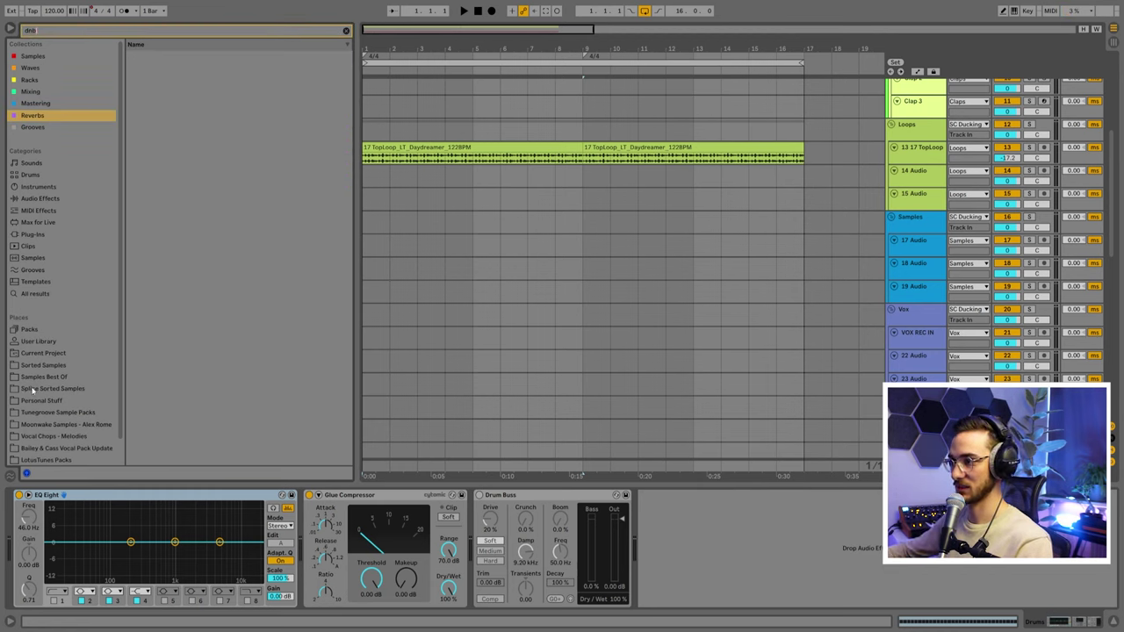
click(44, 366)
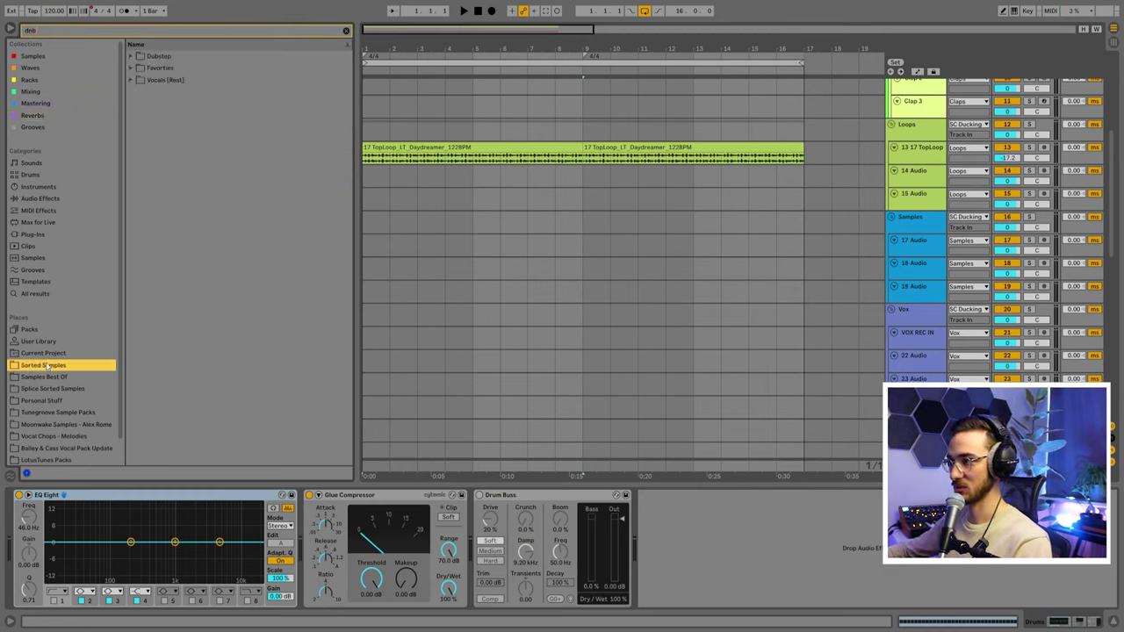
click(131, 56)
click(137, 79)
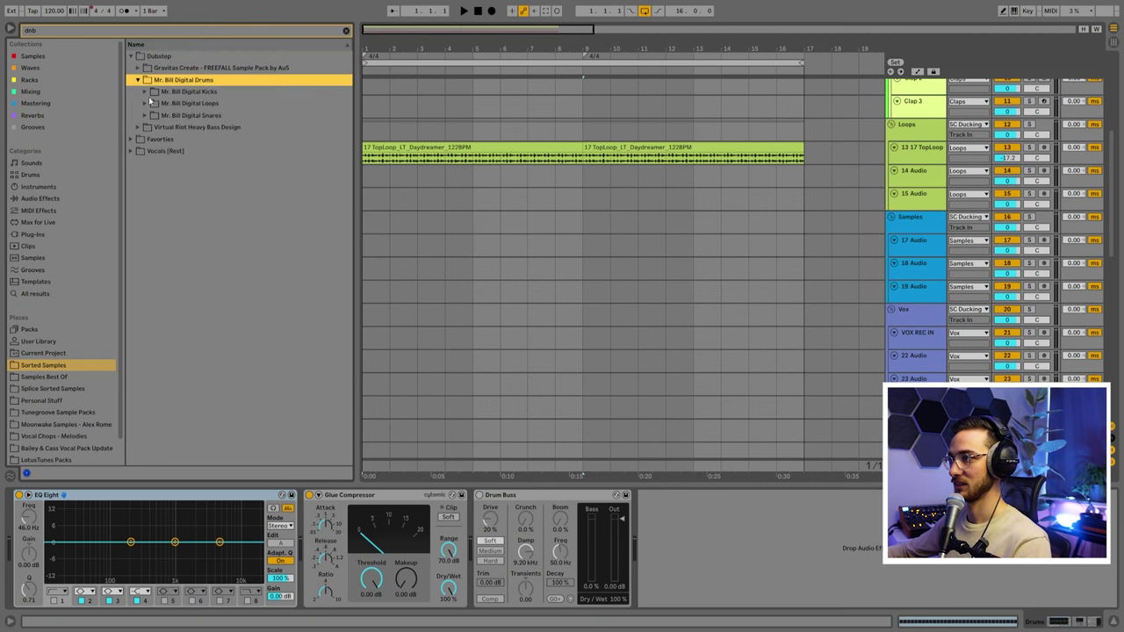
click(147, 103)
- Place DnBeat - 160 bpm.wav at bar 1 of track 17, duplicate it to bar 9 and lower the track volume to -5.6 dB
drag(151, 119, 364, 249)
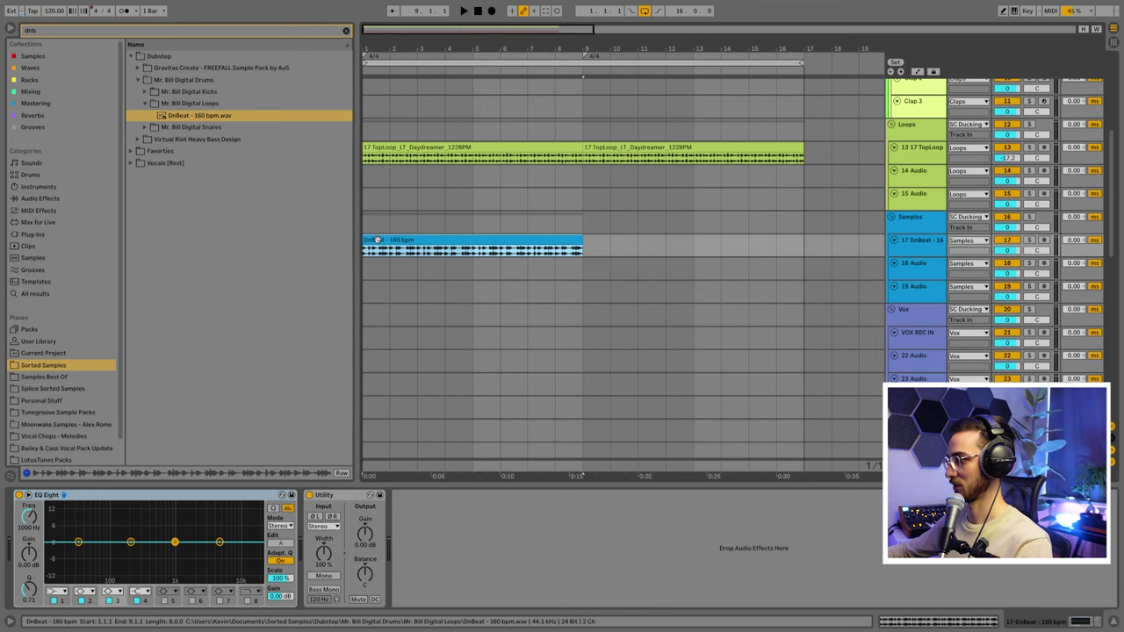
drag(735, 244, 735, 244)
drag(1004, 251, 1004, 269)
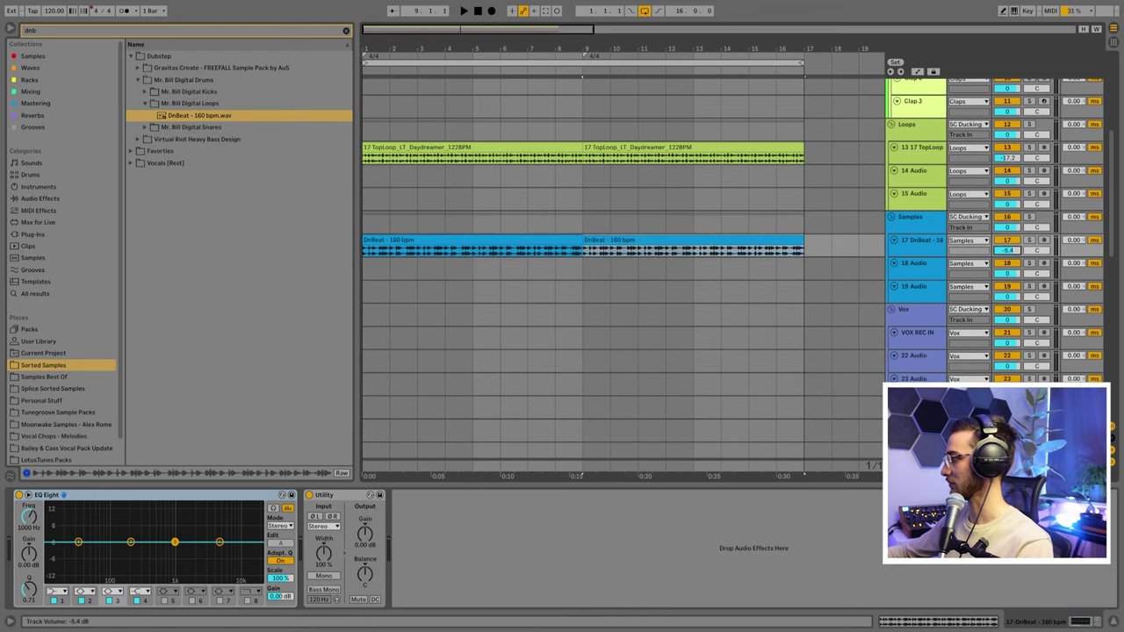
- Set the project tempo to 160 BPM and select the first DnBeat clip
scroll(788, 281, down, 3)
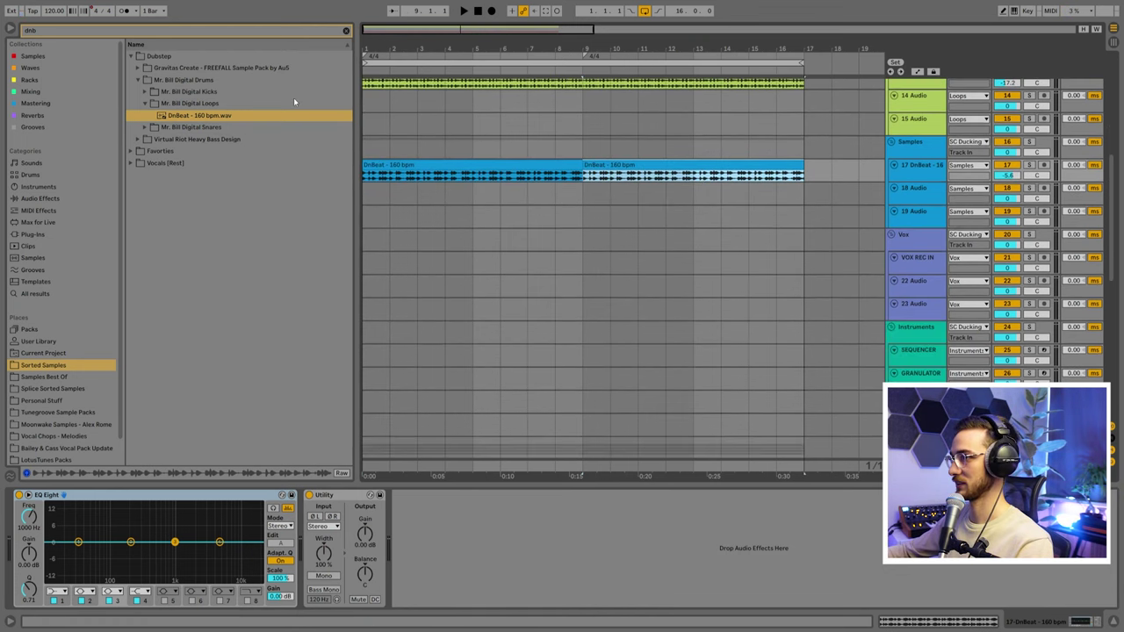
click(54, 13)
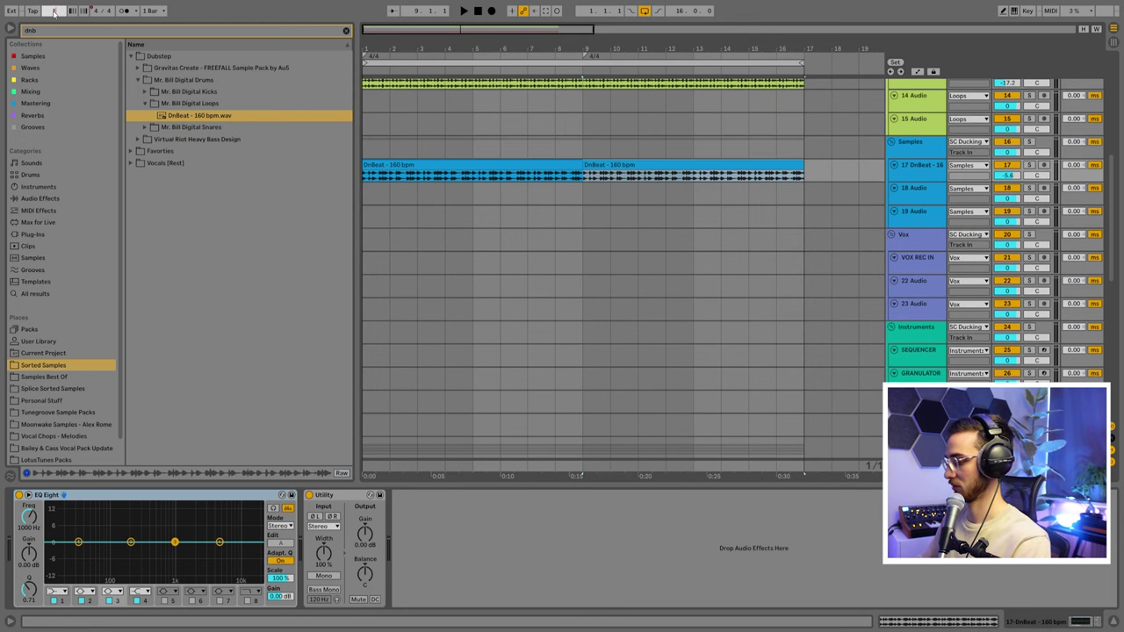
click(406, 154)
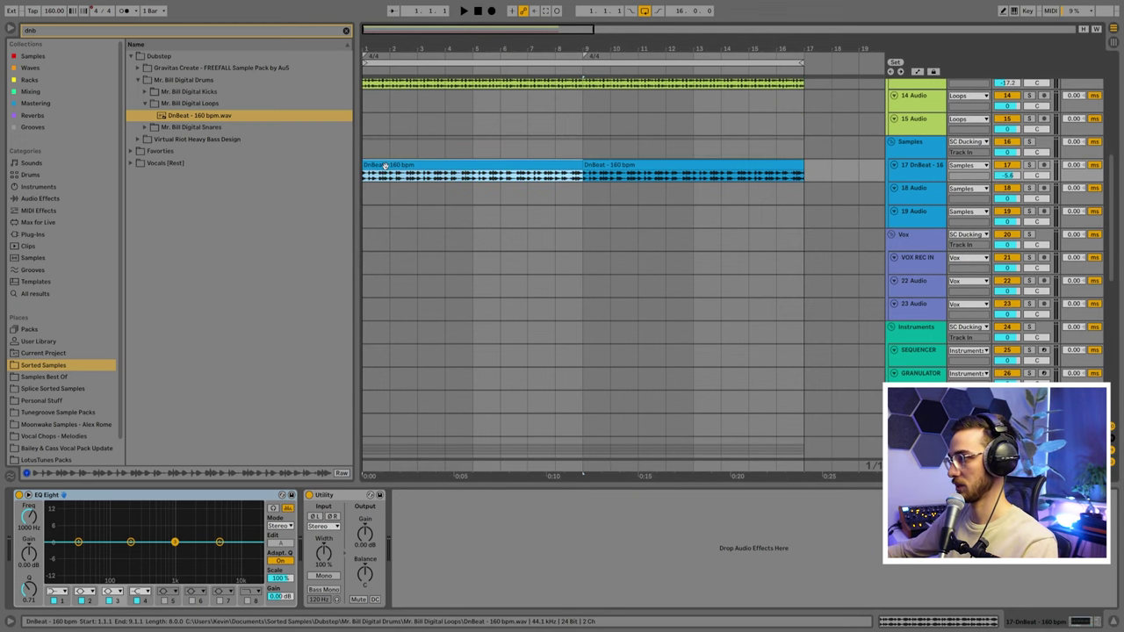
- Play the arrangement from the first Atmos clip to hear the DnBeat loop together with the Atmos and bass tracks
scroll(872, 247, up, 2)
scroll(921, 215, down, 14)
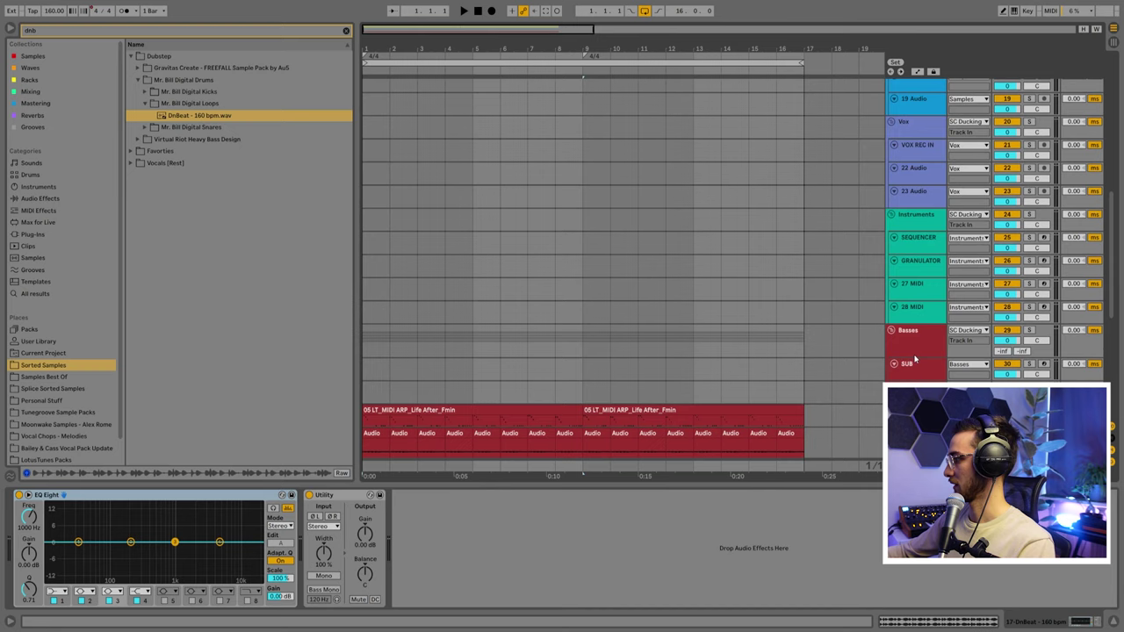
click(911, 358)
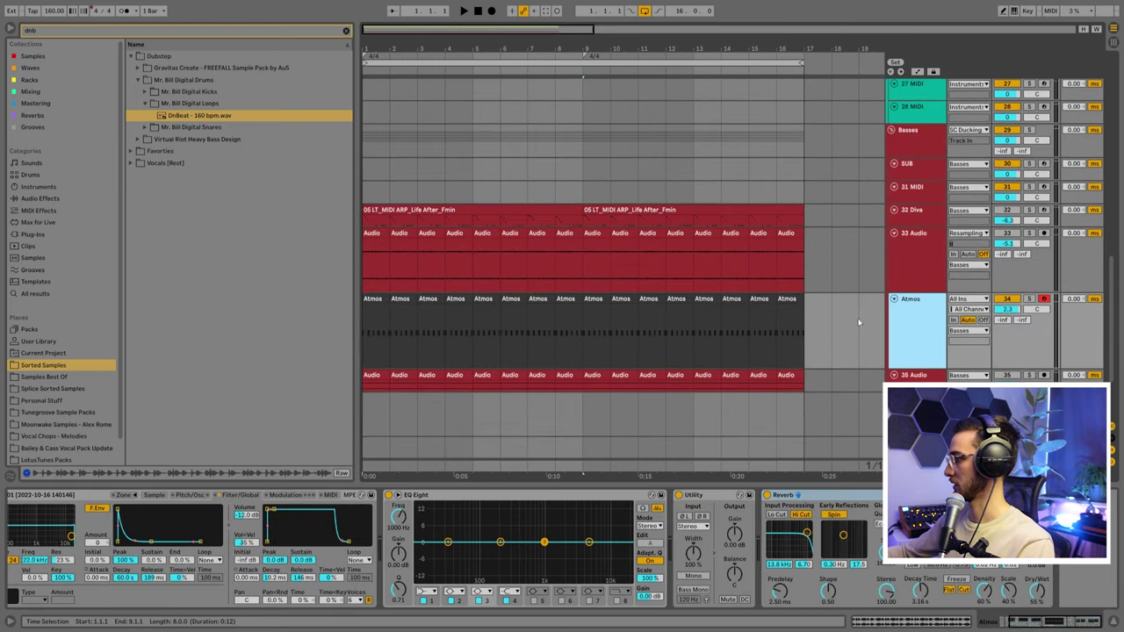
click(366, 303)
scroll(531, 320, up, 5)
key(space)
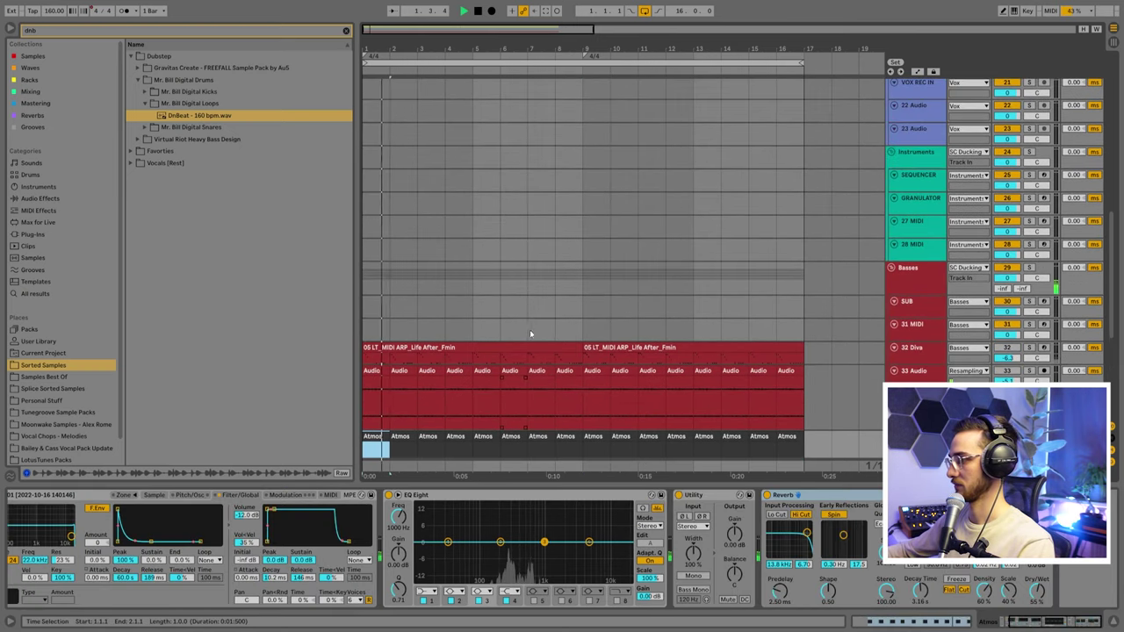
scroll(567, 299, up, 8)
click(500, 177)
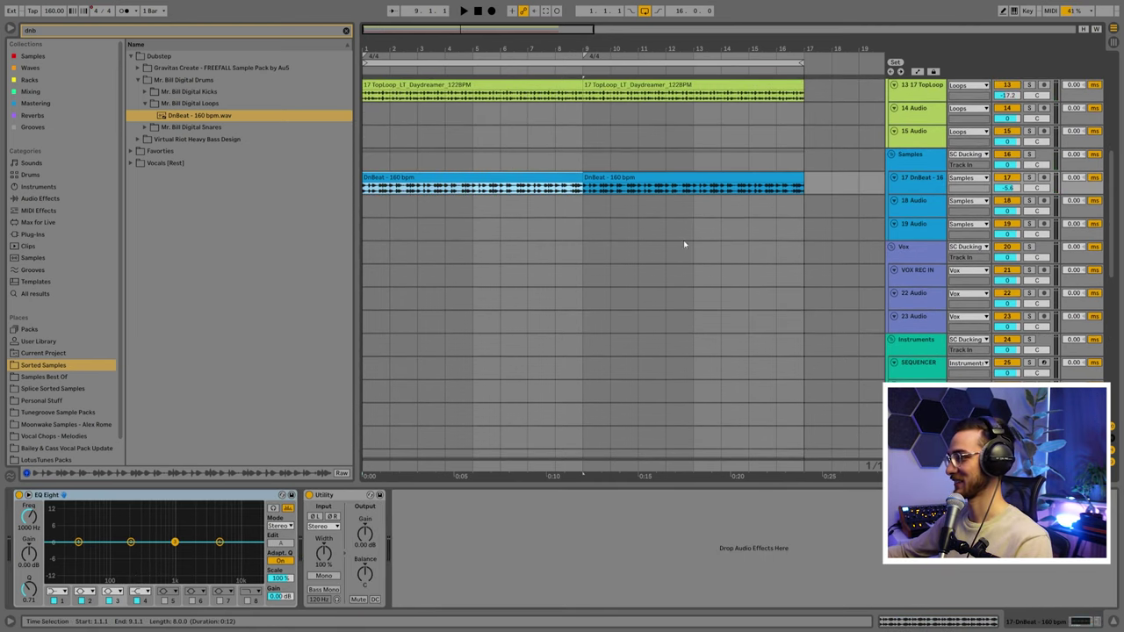
scroll(470, 190, down, 10)
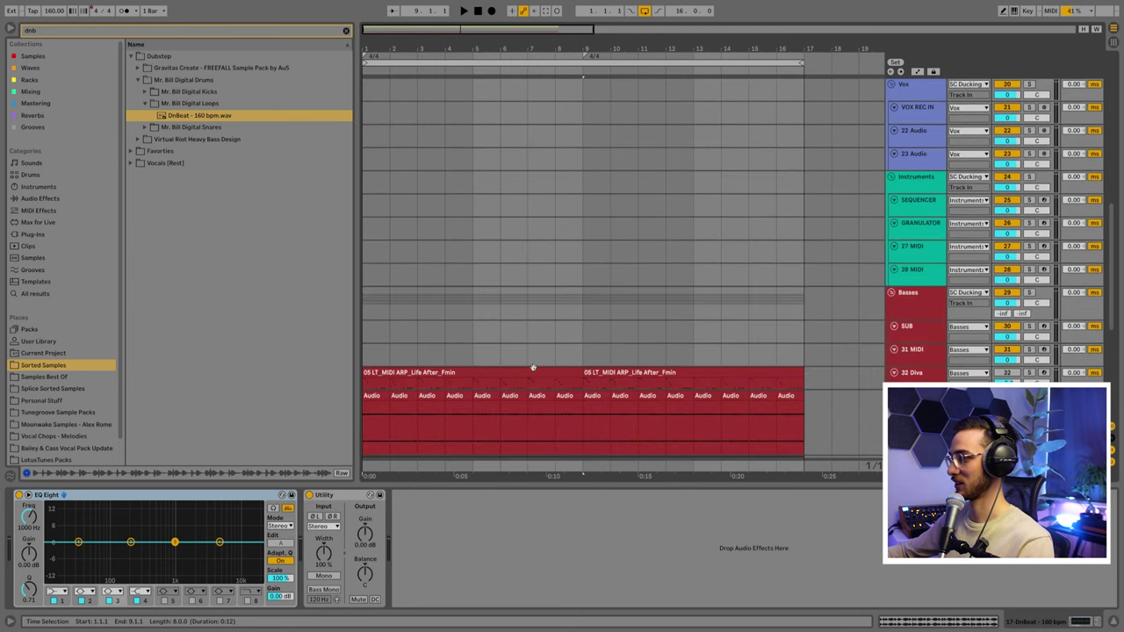
click(373, 389)
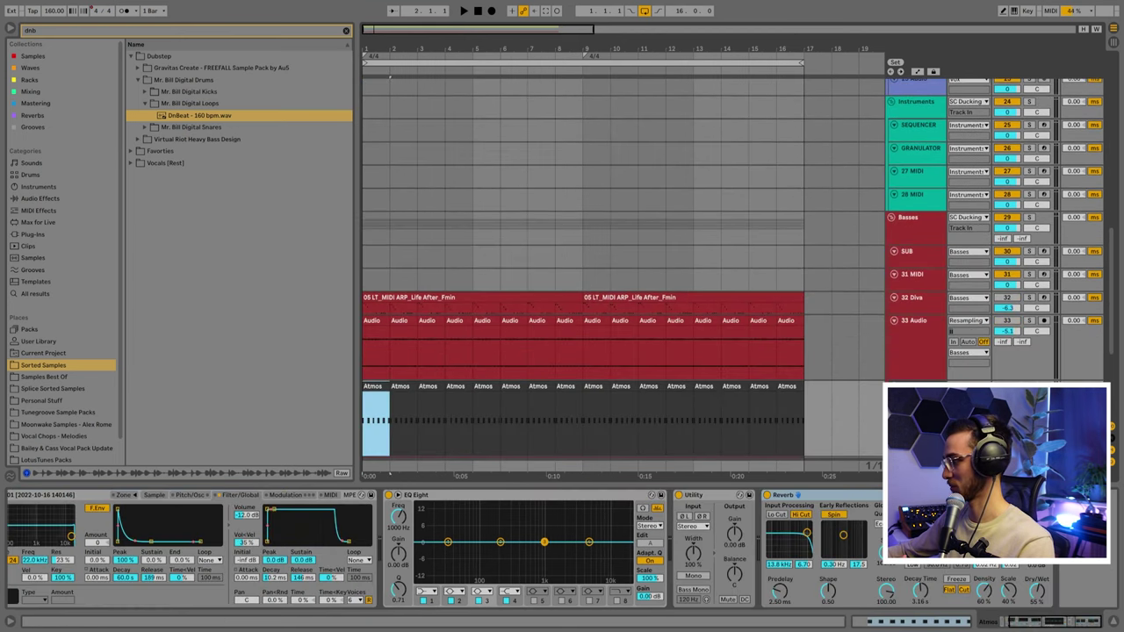
scroll(842, 424, down, 2)
key(space)
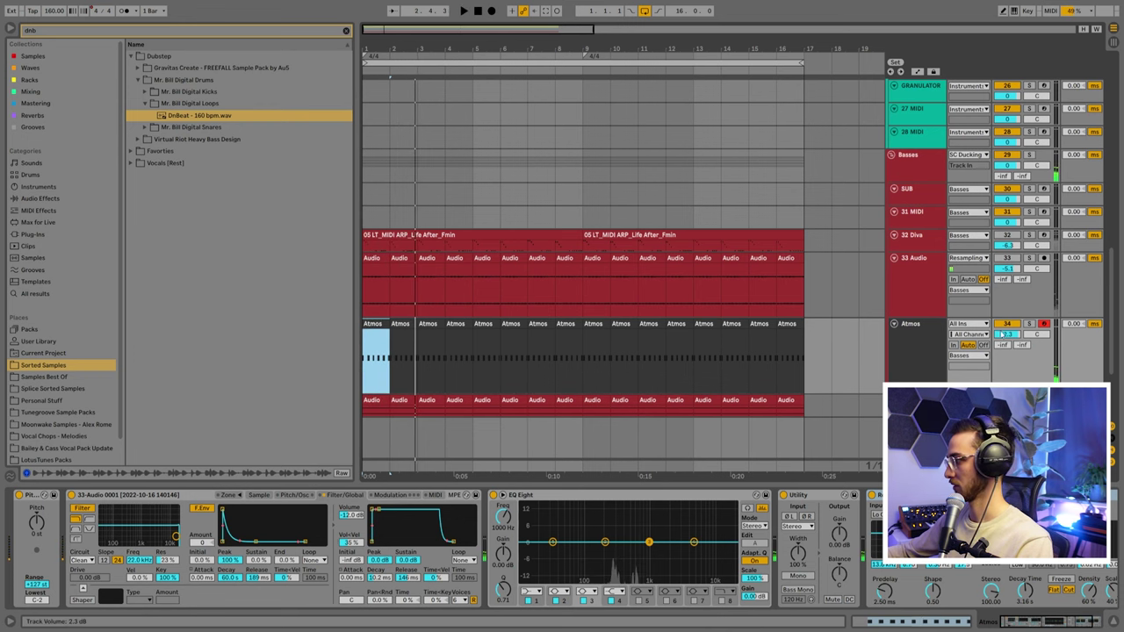
- Set the sidechain source of the Compressor on 33 Audio to 17-DnBeat - 160 bpm
click(989, 268)
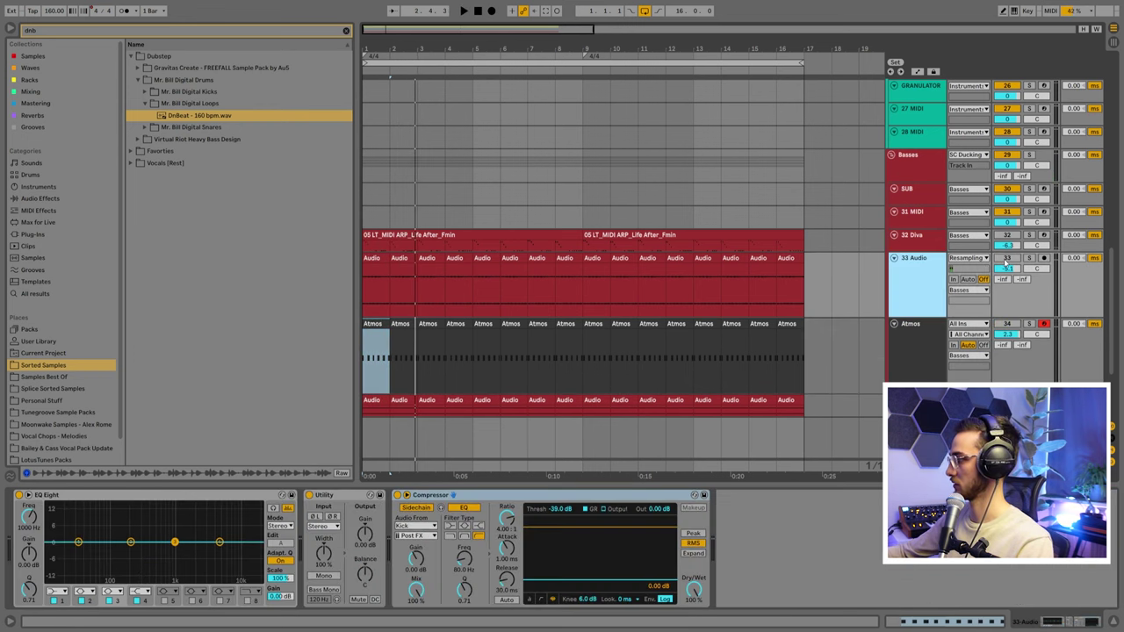
key(space)
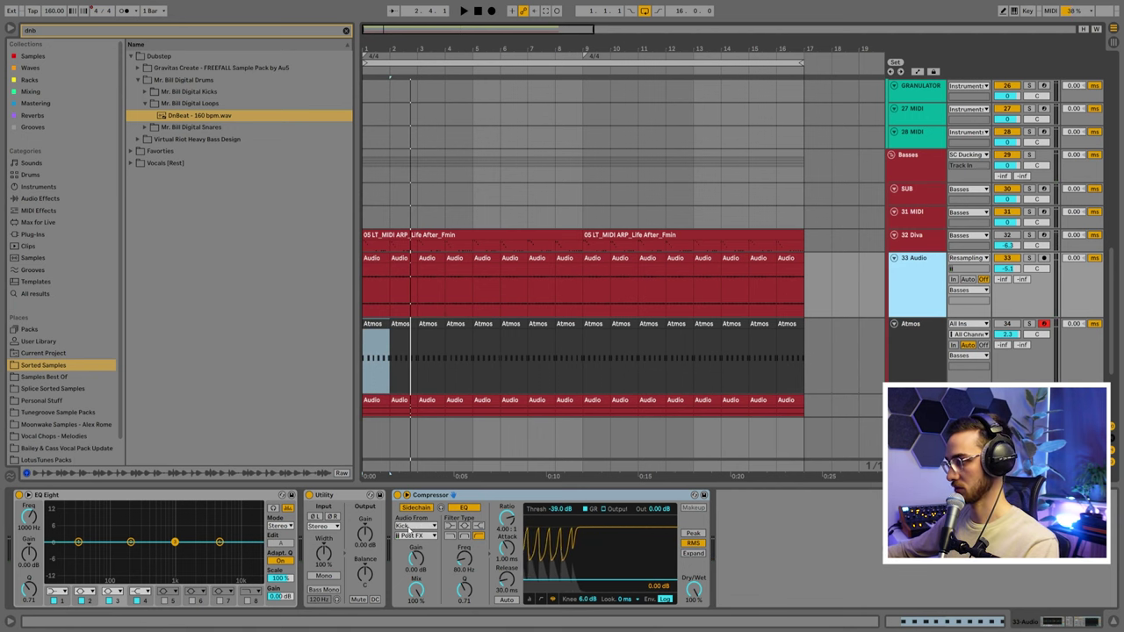
scroll(481, 311, up, 5)
scroll(481, 315, up, 4)
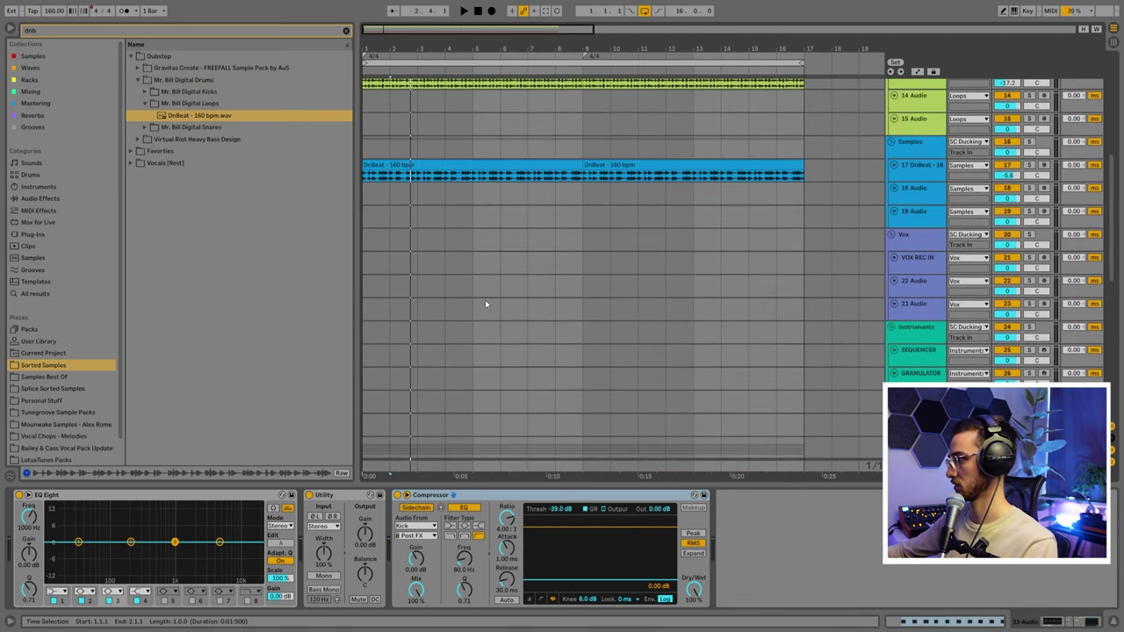
scroll(554, 324, down, 10)
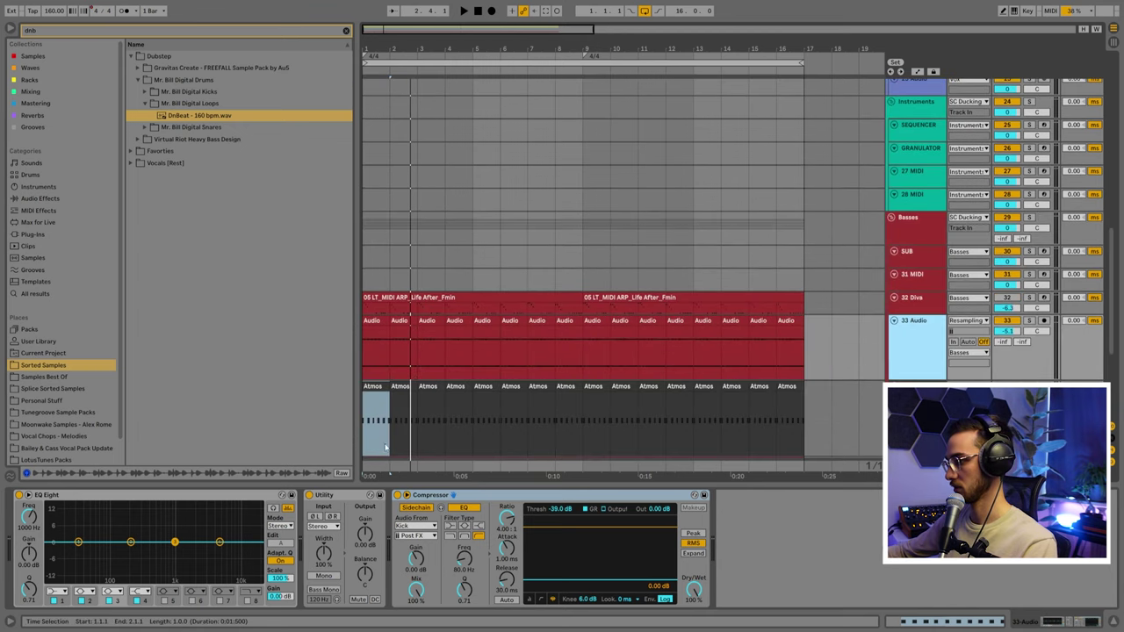
click(408, 528)
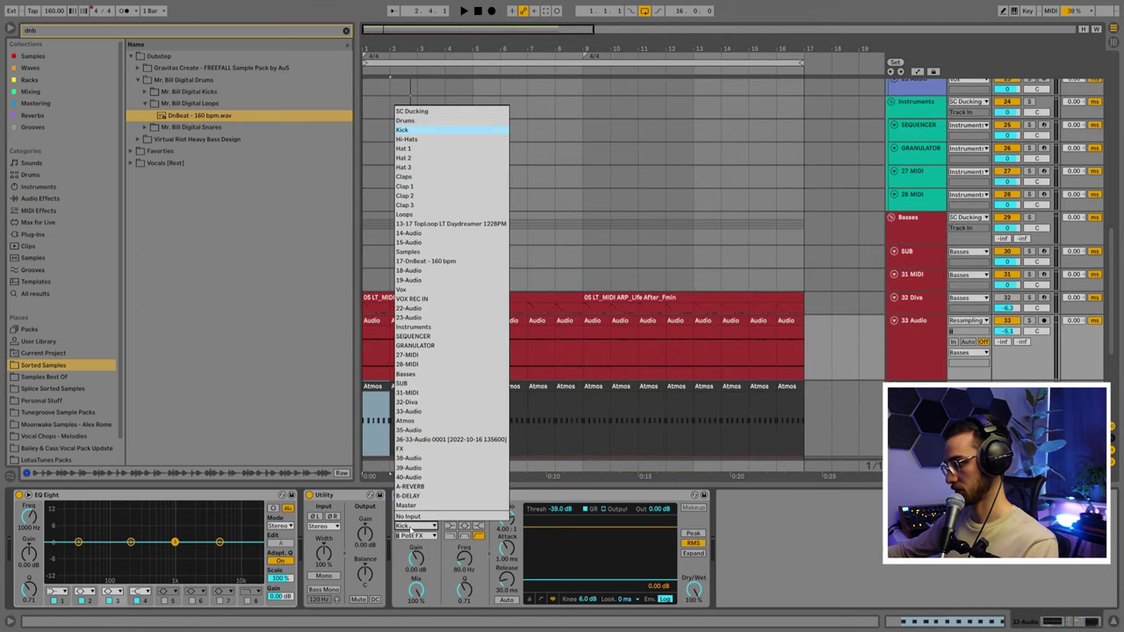
click(415, 261)
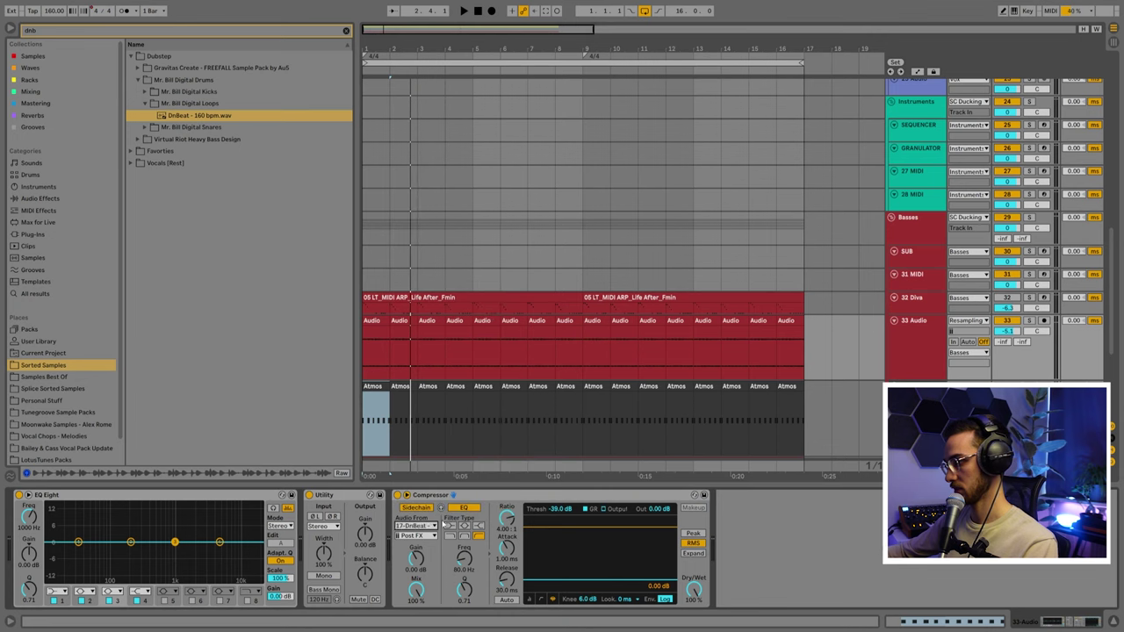
- Try the threshold of the Compressor on 33 Audio at -28.8 dB during playback
key(space)
drag(558, 511, 558, 493)
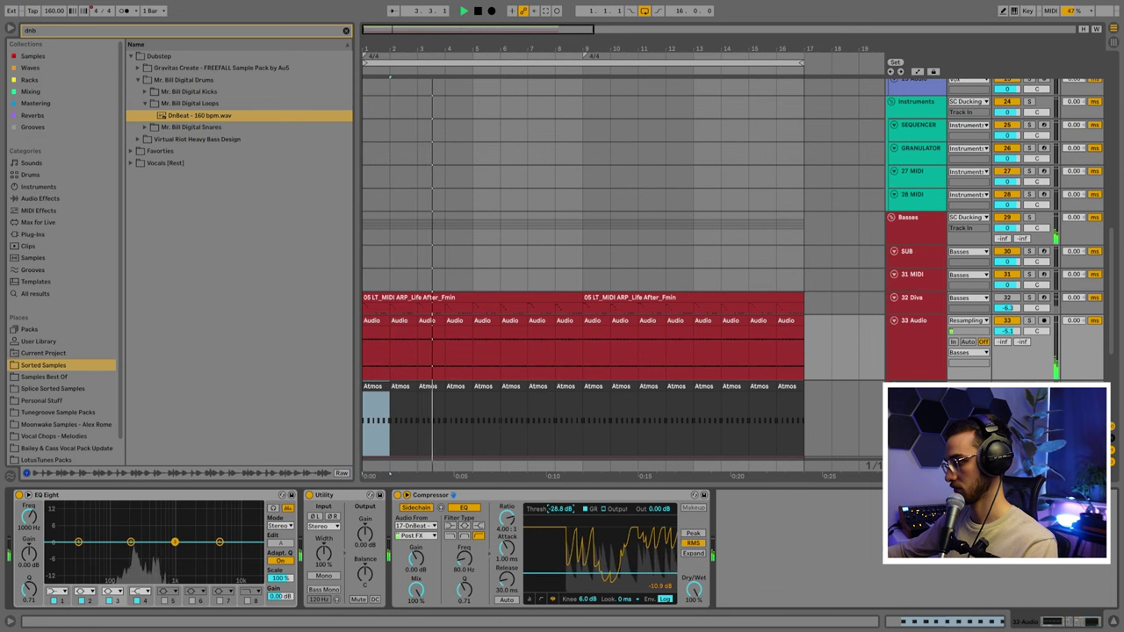
scroll(579, 381, down, 3)
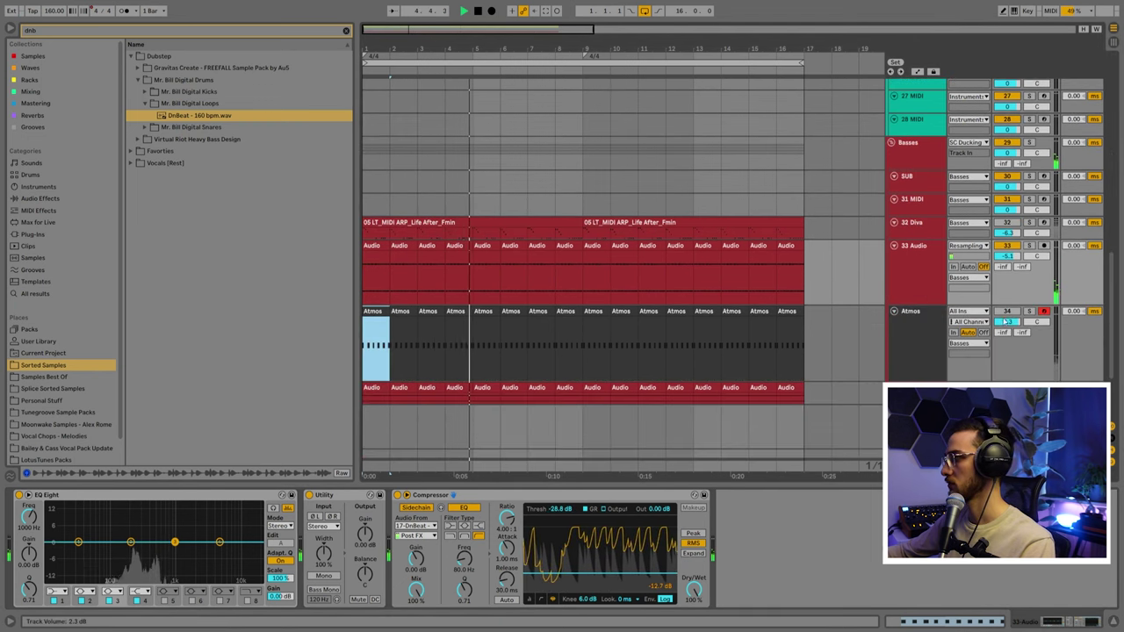
key(space)
click(476, 495)
key(Delete)
key(ctrl+z)
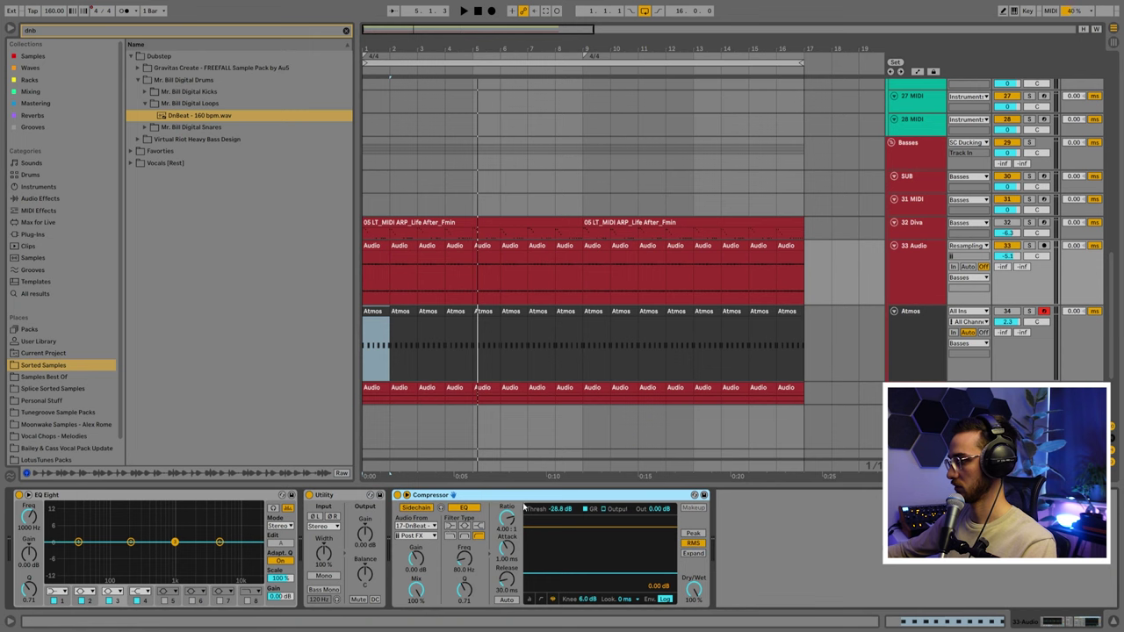
- Solo 33 Audio during playback, set its Compressor threshold to -33.1 dB and unsolo the track
key(space)
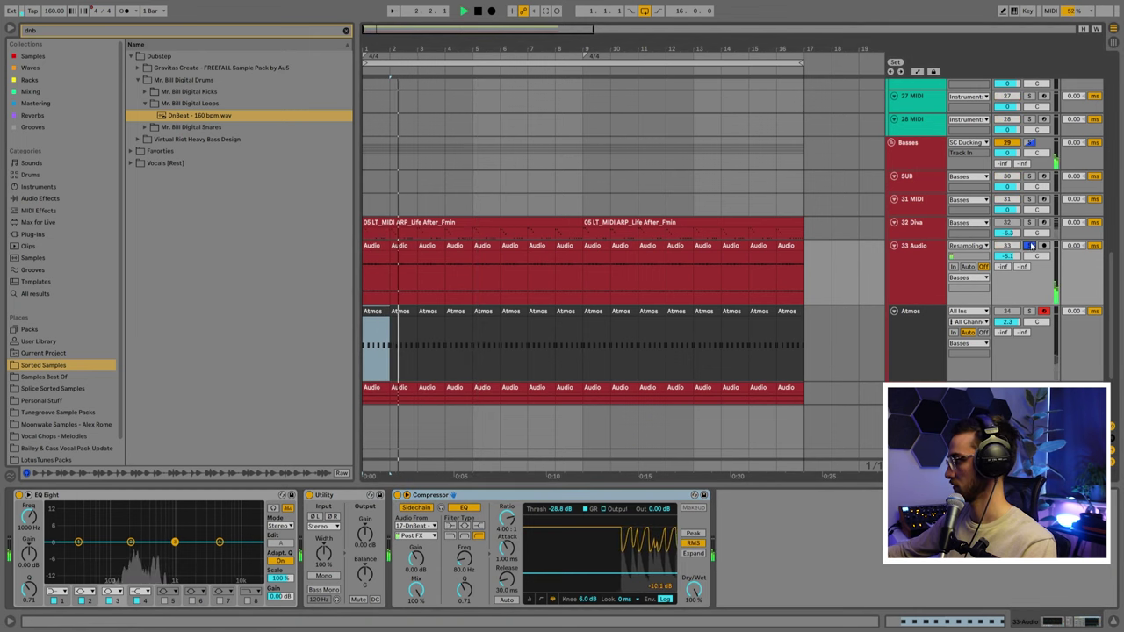
drag(559, 510, 559, 550)
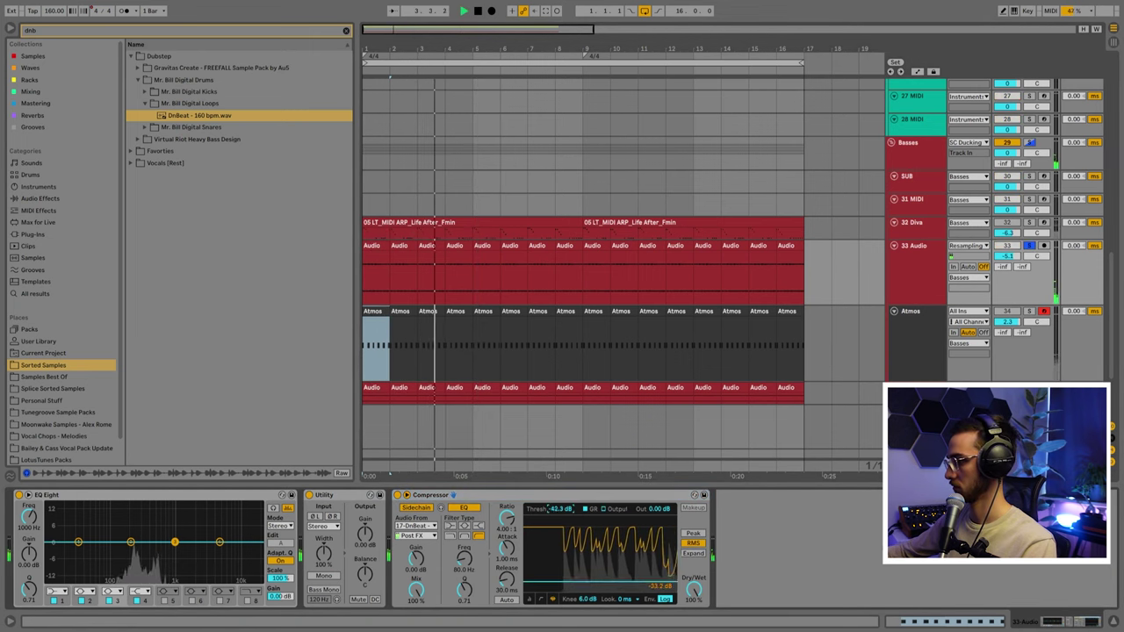
drag(559, 509, 559, 495)
click(1029, 245)
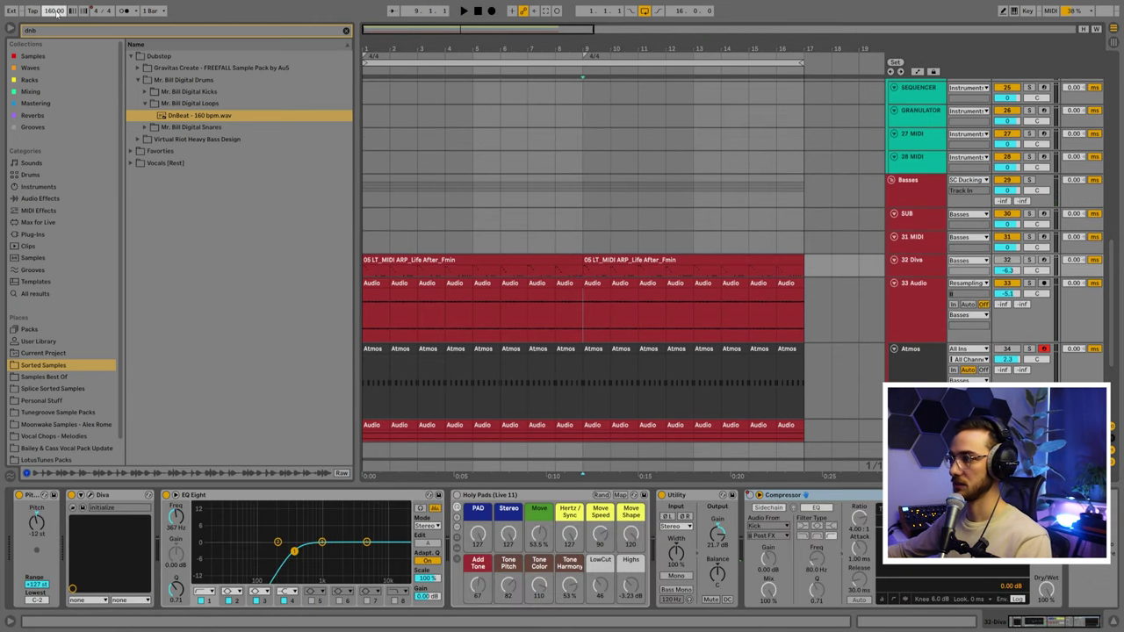
- Inspect the device chains of 33 Audio, Atmos and Diva, selecting the bar-7 and bar-1 Atmos clips on the way
click(455, 348)
click(368, 349)
click(378, 304)
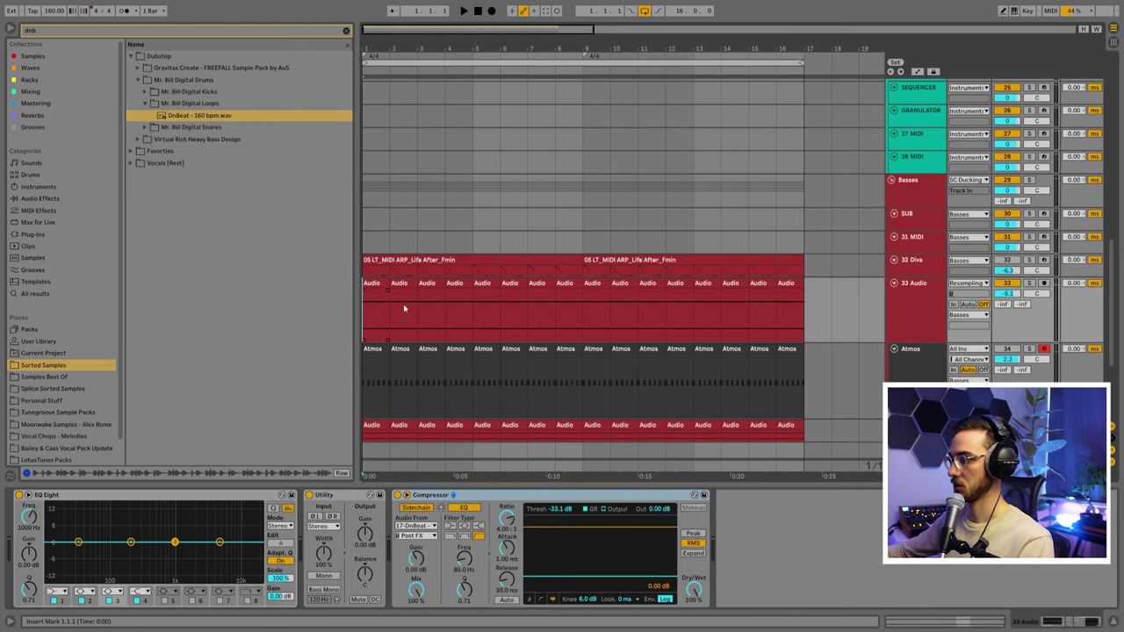
scroll(558, 292, down, 2)
click(540, 300)
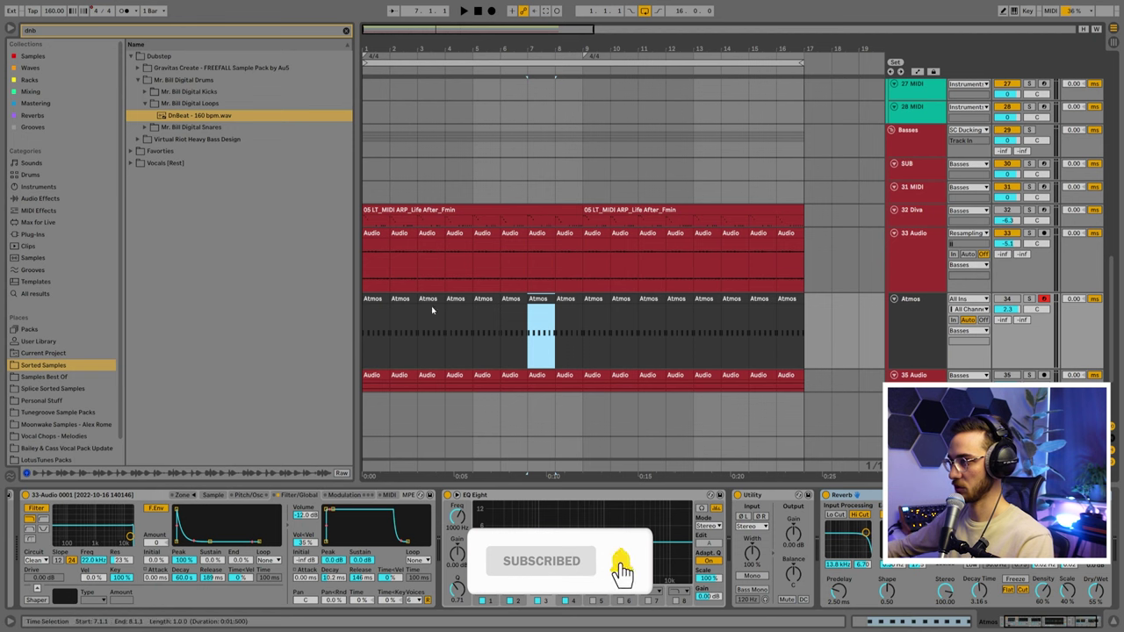
click(372, 298)
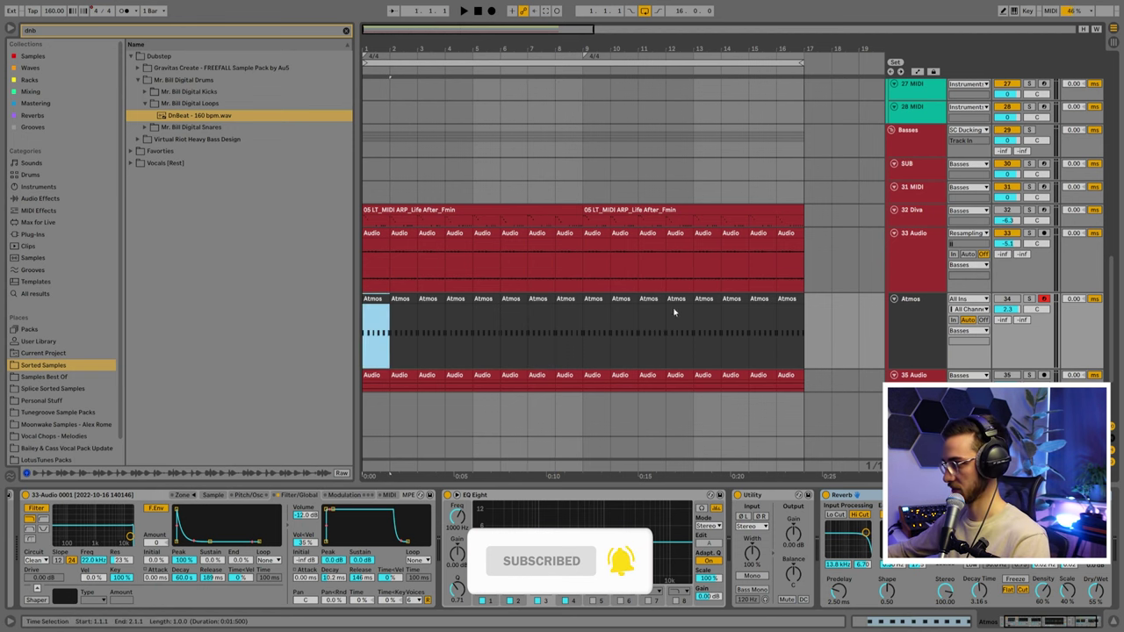
click(913, 211)
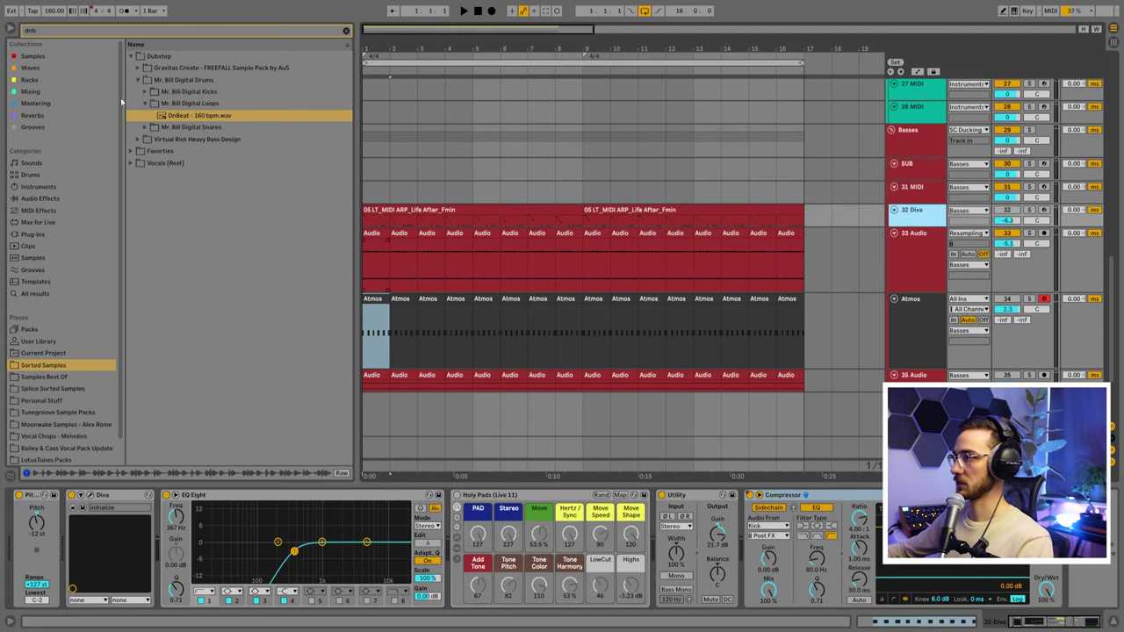
- Set the project tempo to 120 BPM and mute track 17 DnBeat - 160 bpm
click(53, 12)
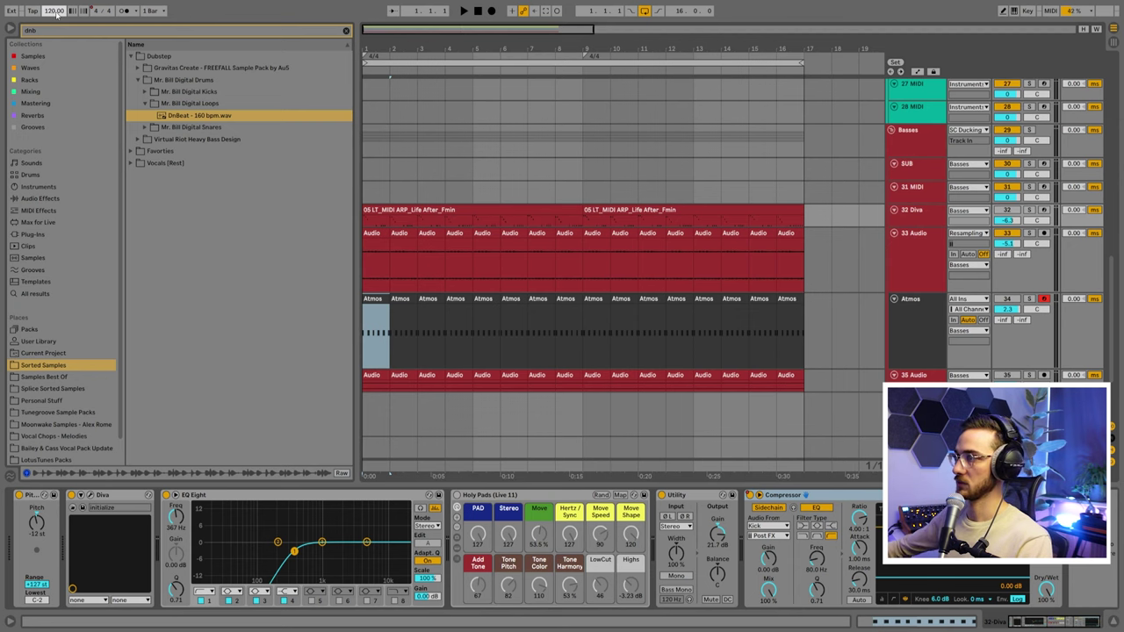
scroll(614, 271, up, 10)
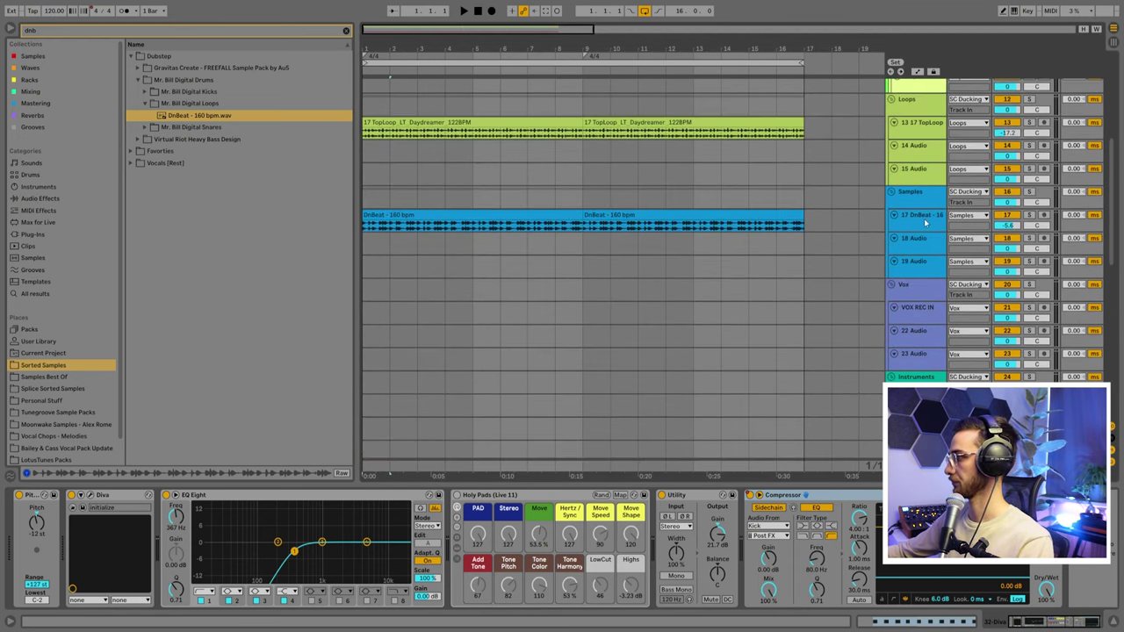
click(923, 223)
click(390, 197)
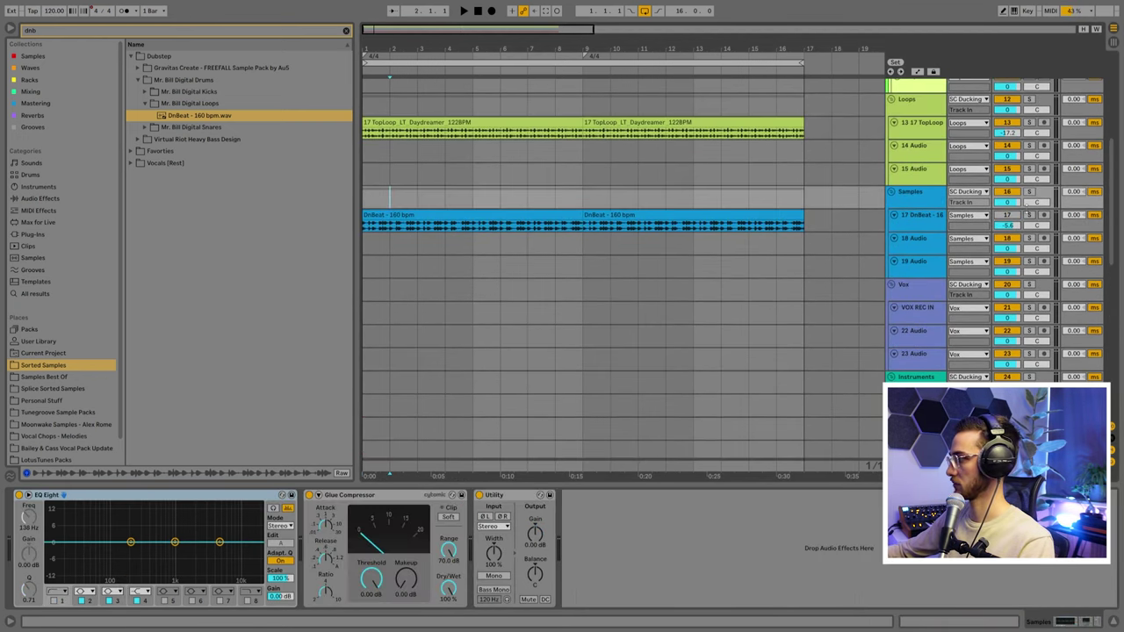
- Reactivate the Drums group and play the arrangement briefly with the house beat
scroll(413, 246, up, 5)
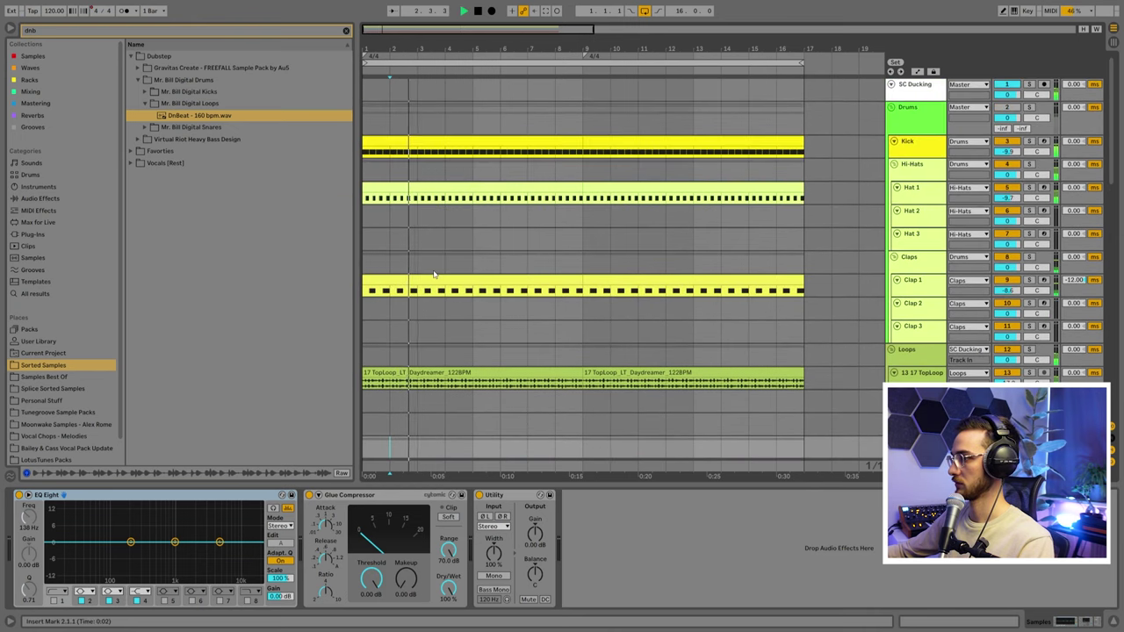
click(426, 154)
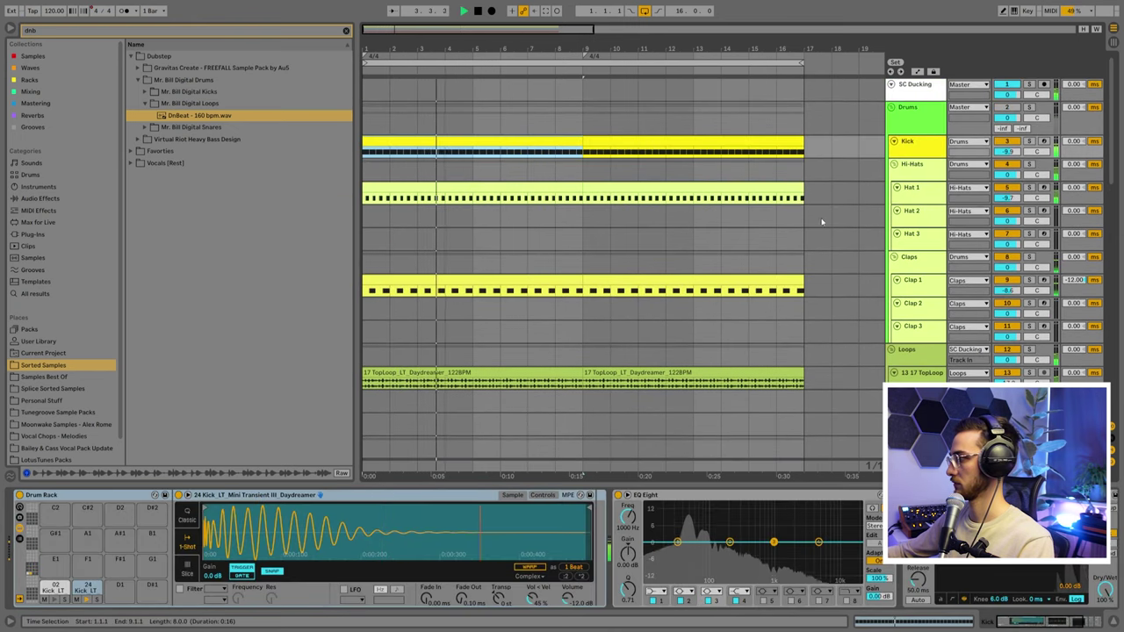
click(1007, 107)
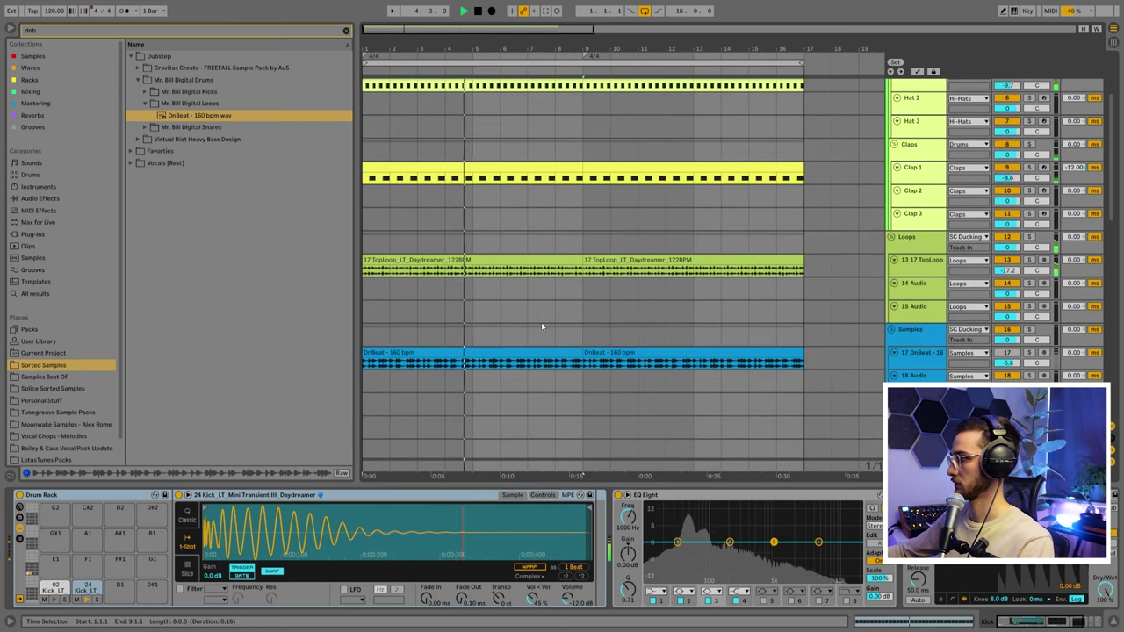
scroll(536, 337, down, 10)
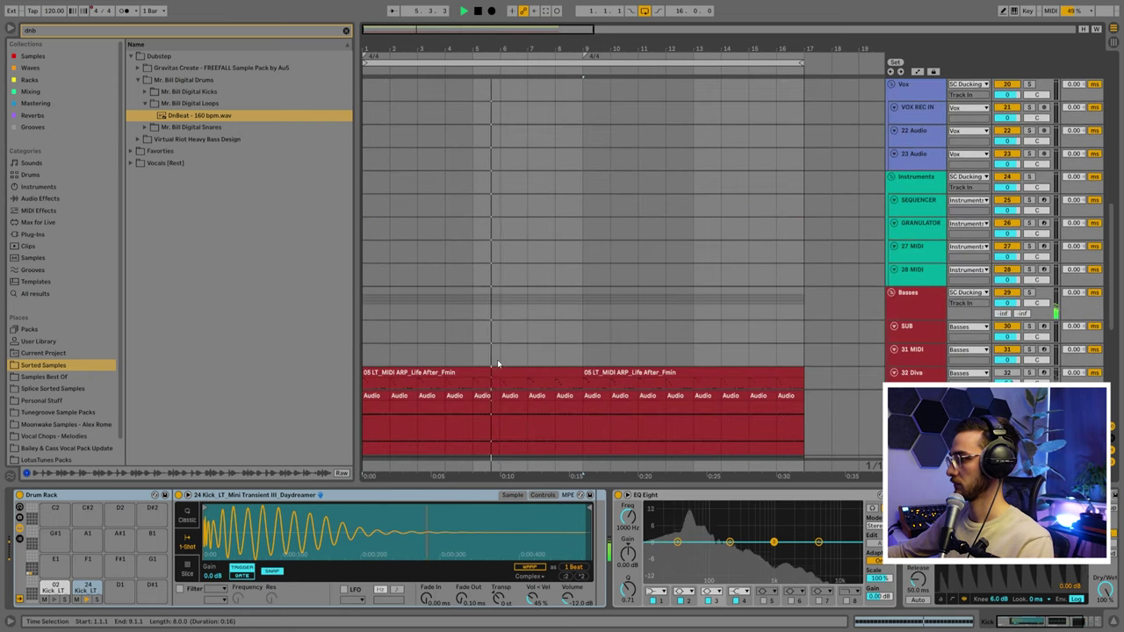
key(space)
- Set the sidechain source of the Compressor on 33 Audio to Kick
click(479, 373)
scroll(466, 351, down, 3)
click(445, 328)
click(436, 308)
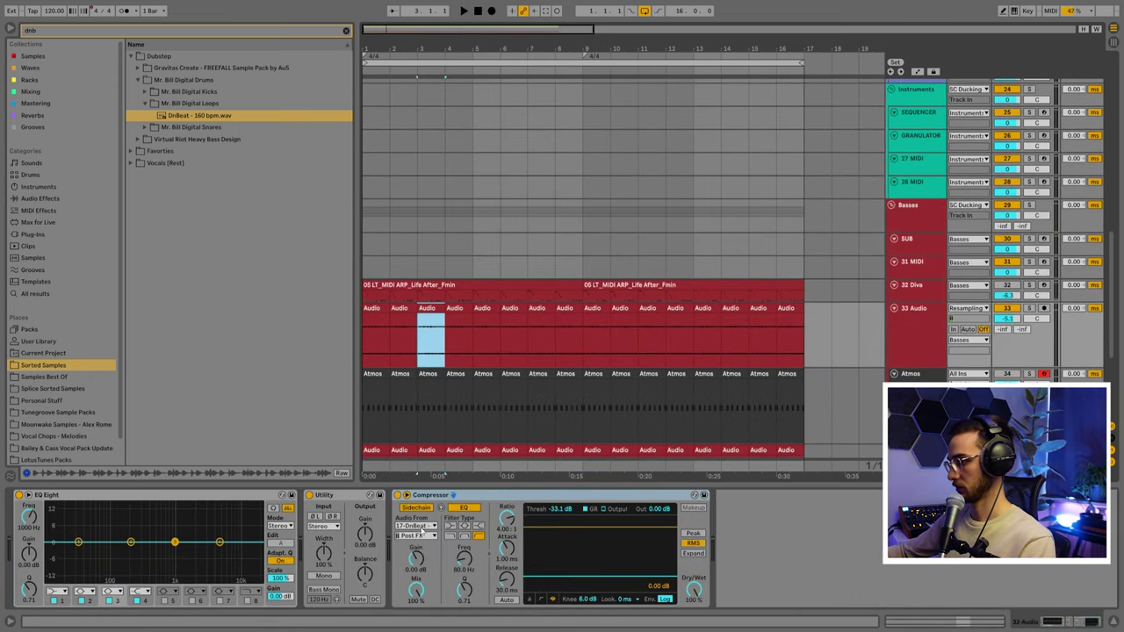
click(425, 527)
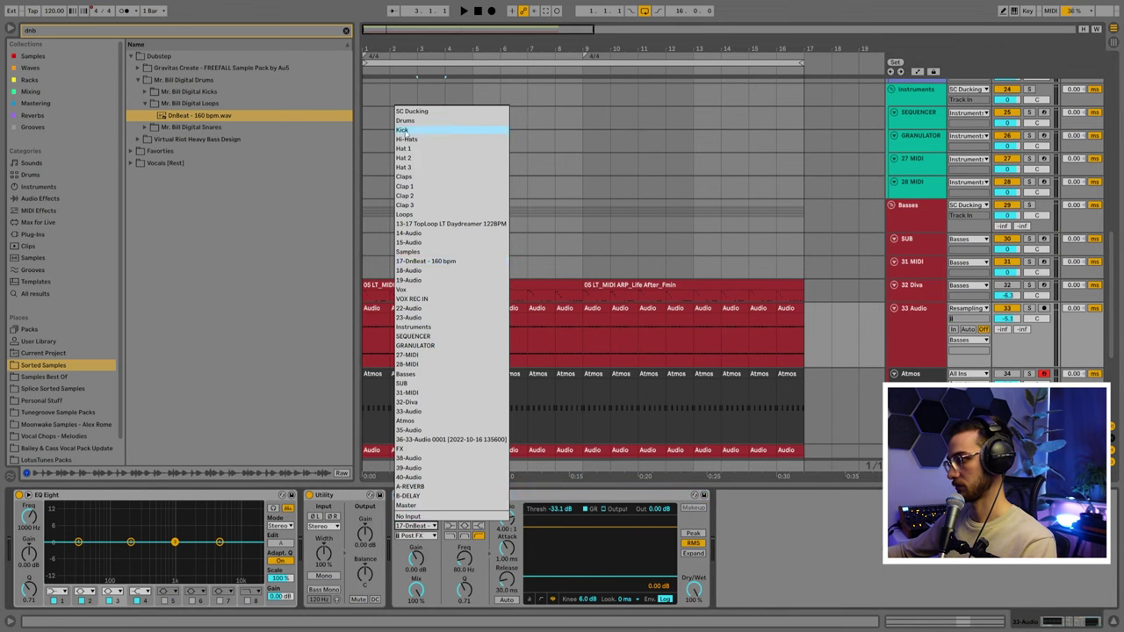
click(405, 131)
- Clear the sample search and preview the chord loops in the Daydreamer - Organic House Production Suite folder of LotusTunes Packs
click(390, 338)
click(372, 308)
click(376, 285)
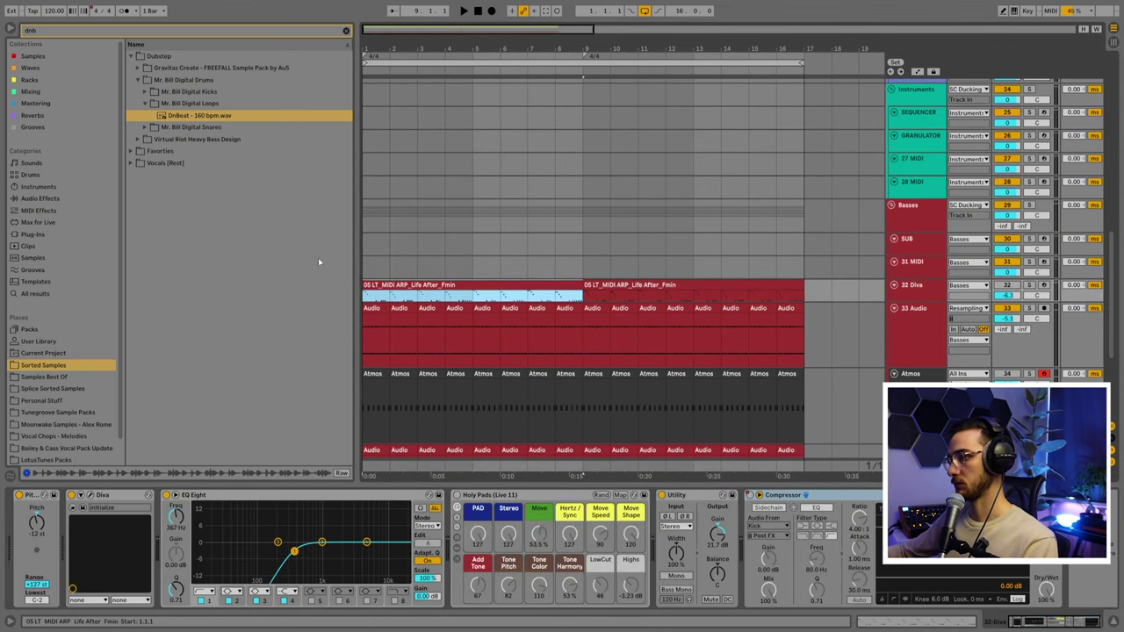
scroll(40, 401, down, 1)
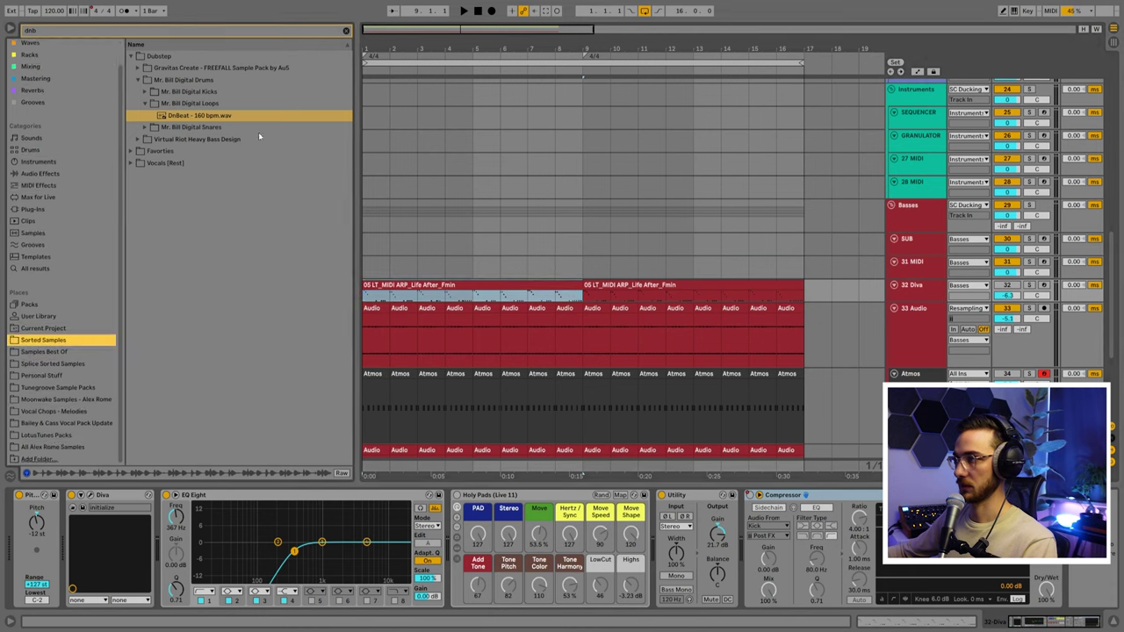
click(345, 32)
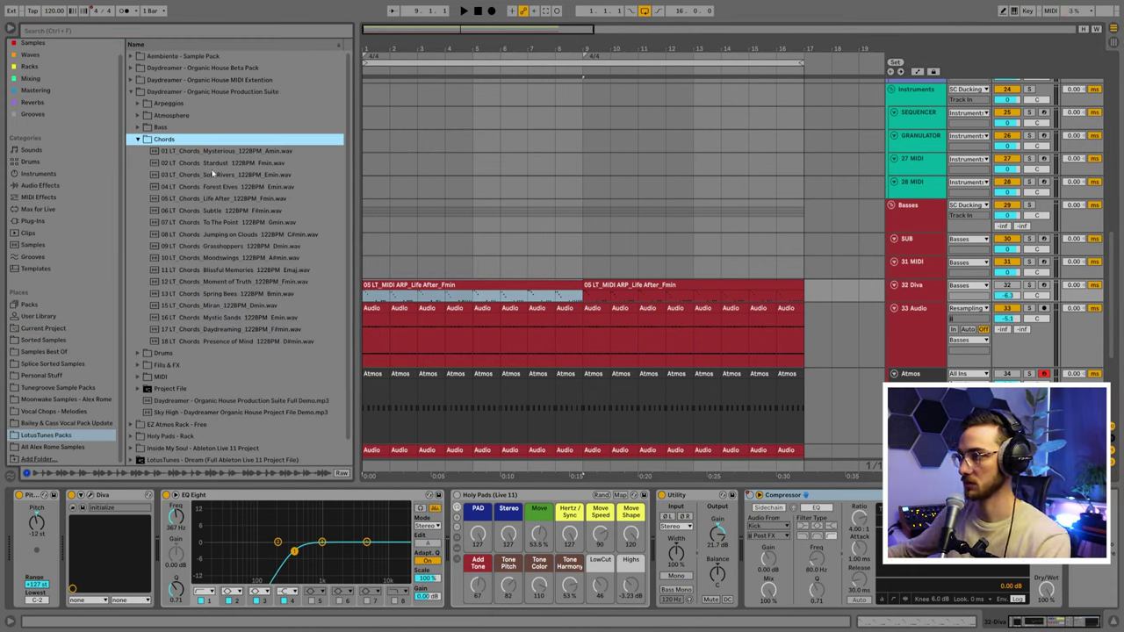
click(220, 331)
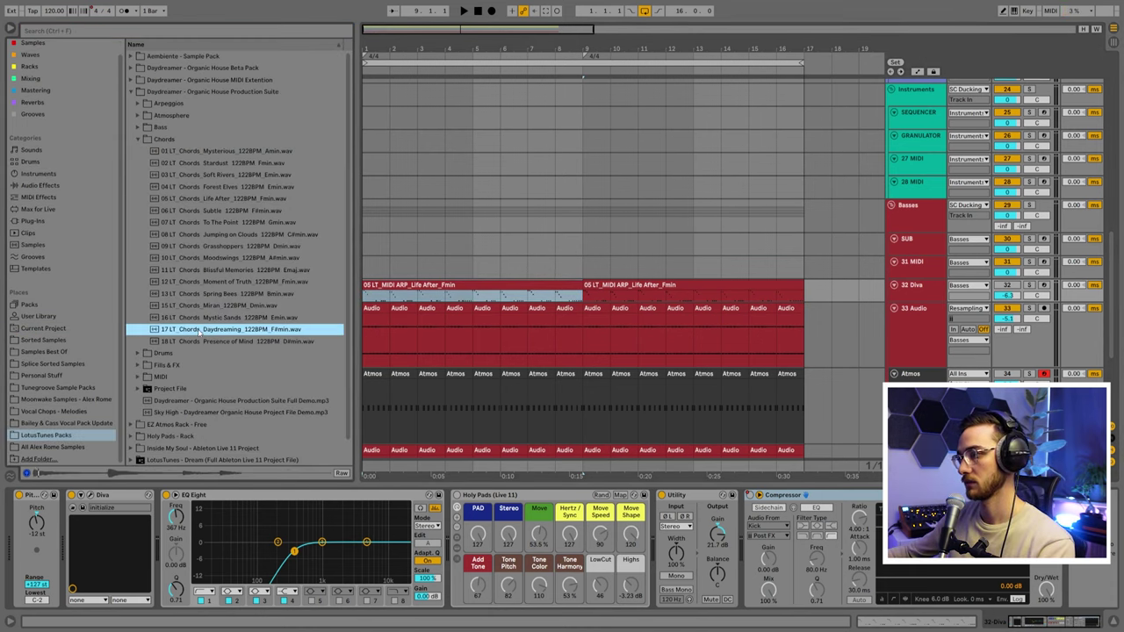
click(204, 342)
click(194, 334)
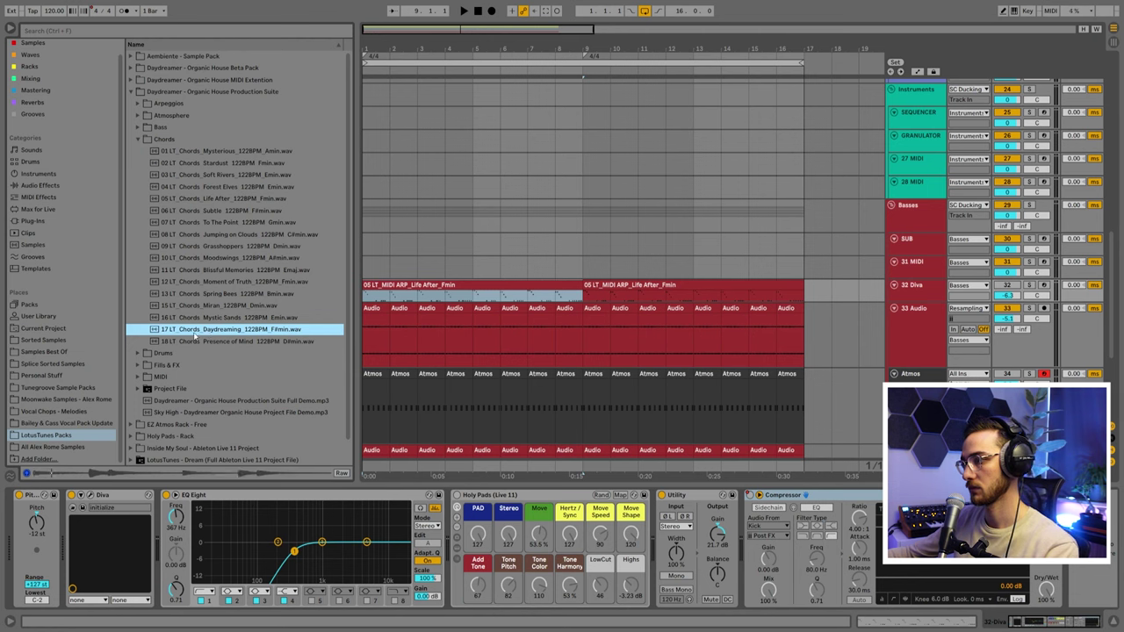
- Place 16 LT_Chords_Mystic Sands_122BPM_Emin at bar 1 on 33 Audio and duplicate the clip to fill 16 bars
click(204, 321)
drag(209, 318, 375, 323)
key(ctrl+d)
click(407, 308)
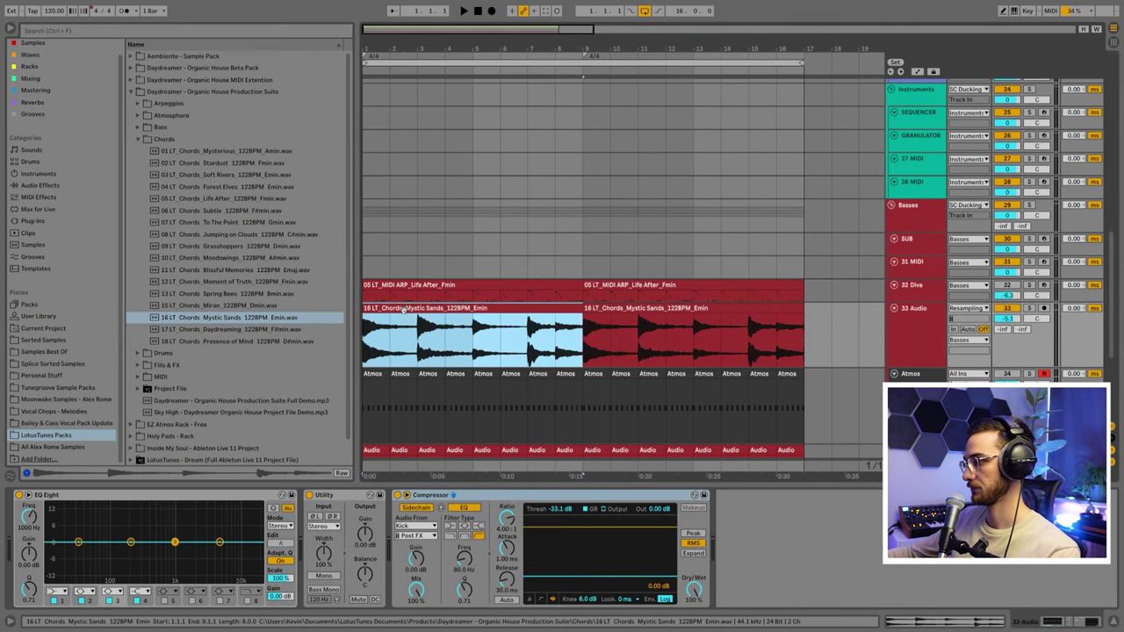
- Solo 33 Audio, set its volume to -13.8 dB and listen to the sidechained chords
click(1027, 311)
click(1029, 309)
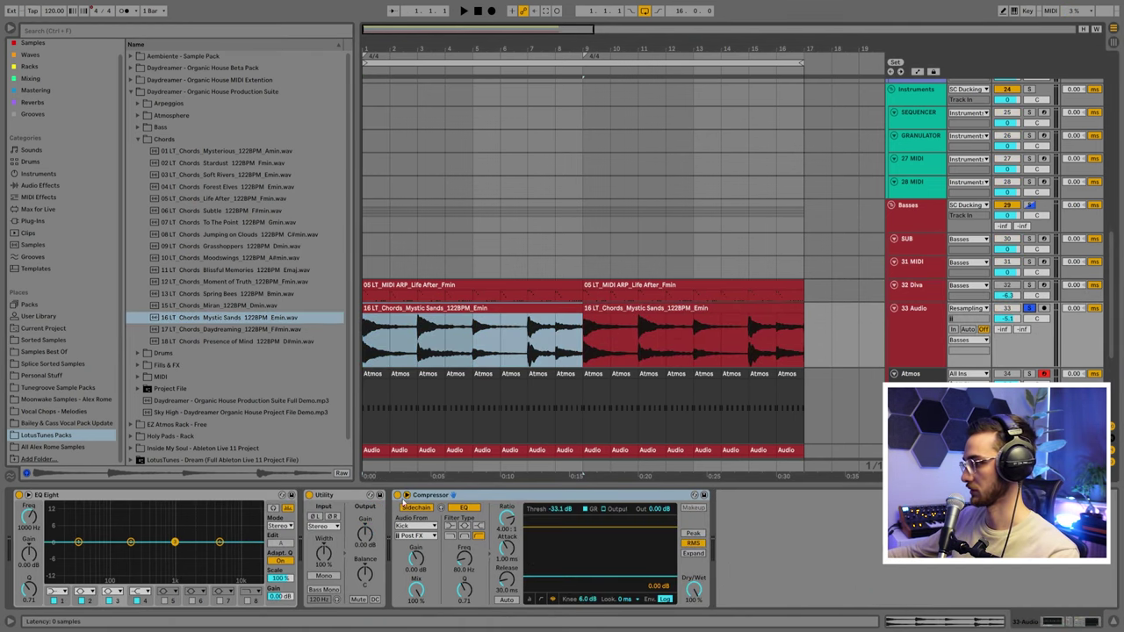
click(439, 338)
key(space)
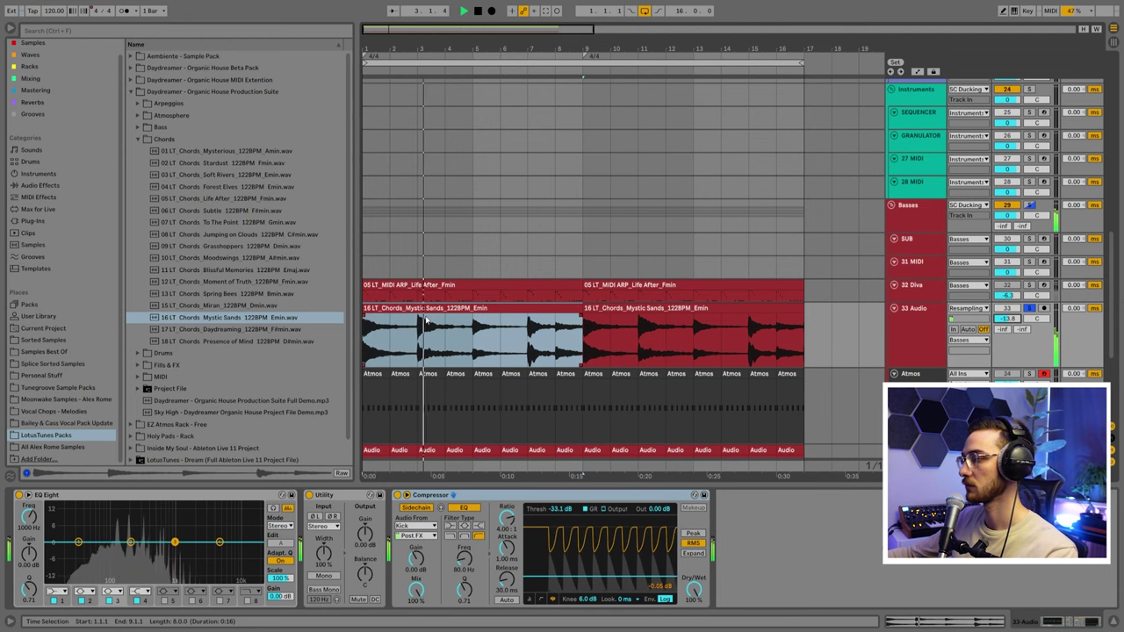
key(space)
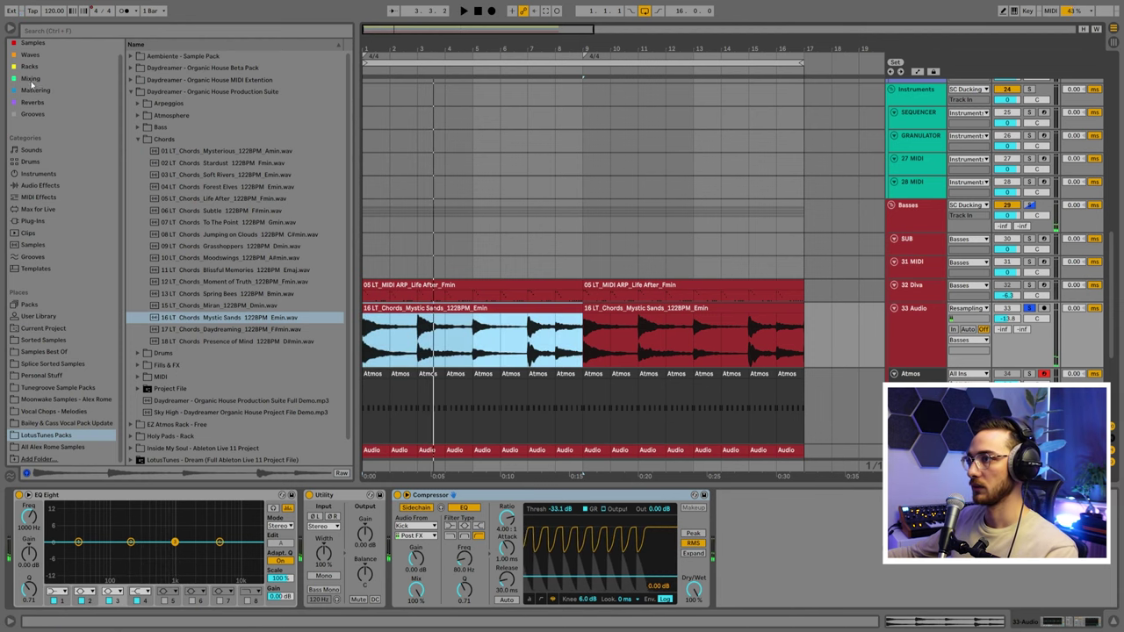
- Find the Holy Pads (Live 11) rack in LotusTunes Packs and insert it on 33 Audio between Utility and Compressor
click(32, 79)
click(52, 33)
text(holy)
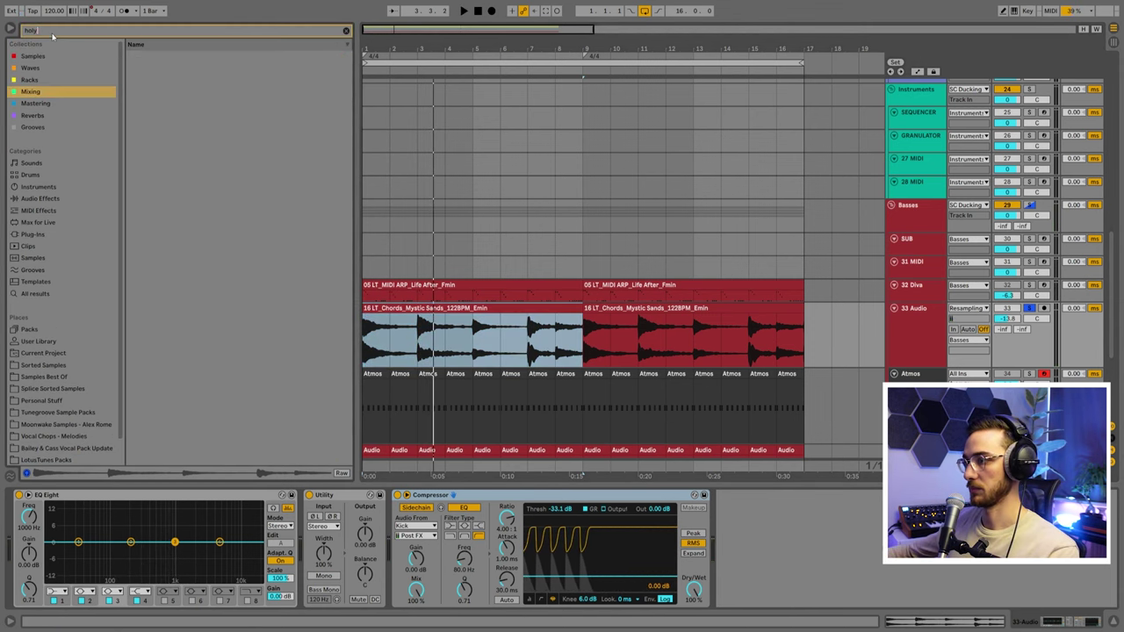
click(53, 459)
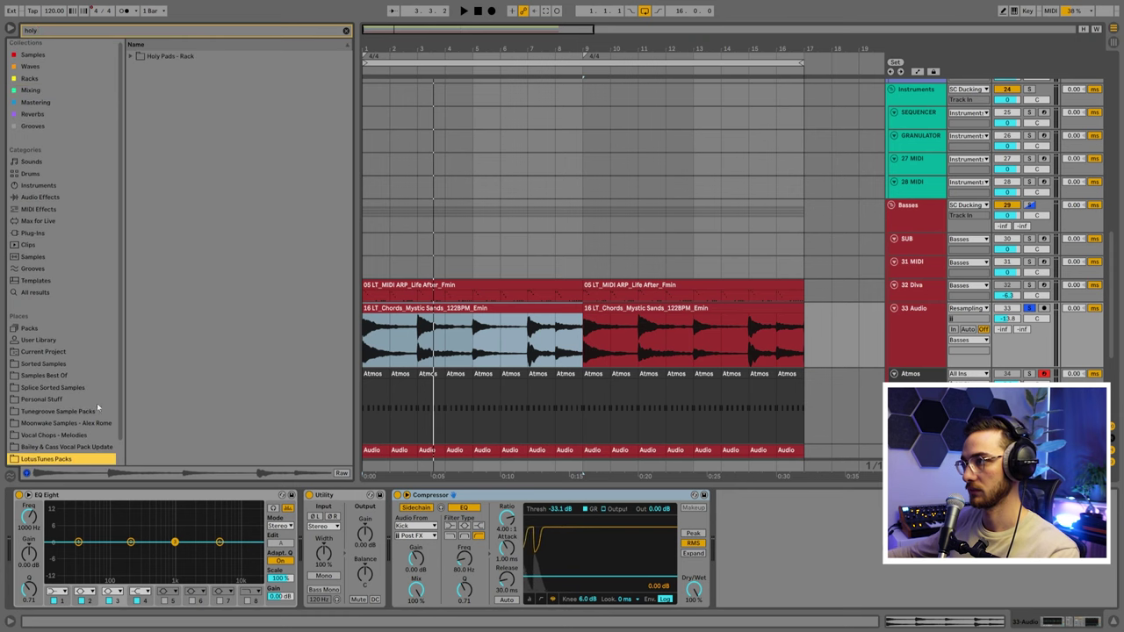
click(134, 57)
click(187, 79)
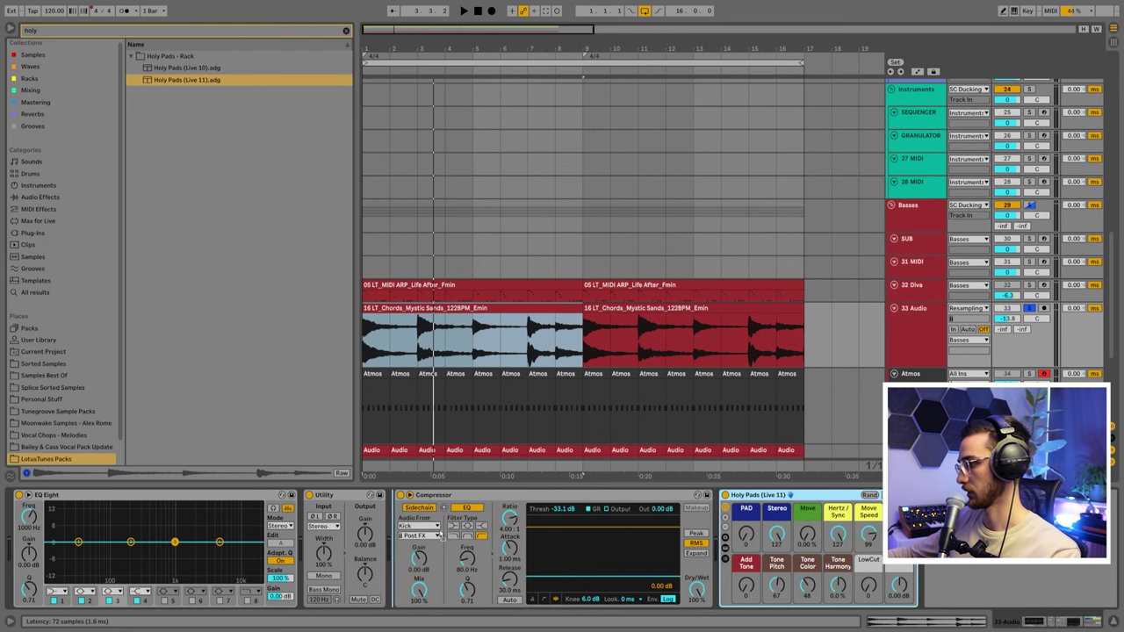
drag(411, 536, 428, 530)
- Play the soloed chords and raise the PAD macro of the Holy Pads rack to 127
key(space)
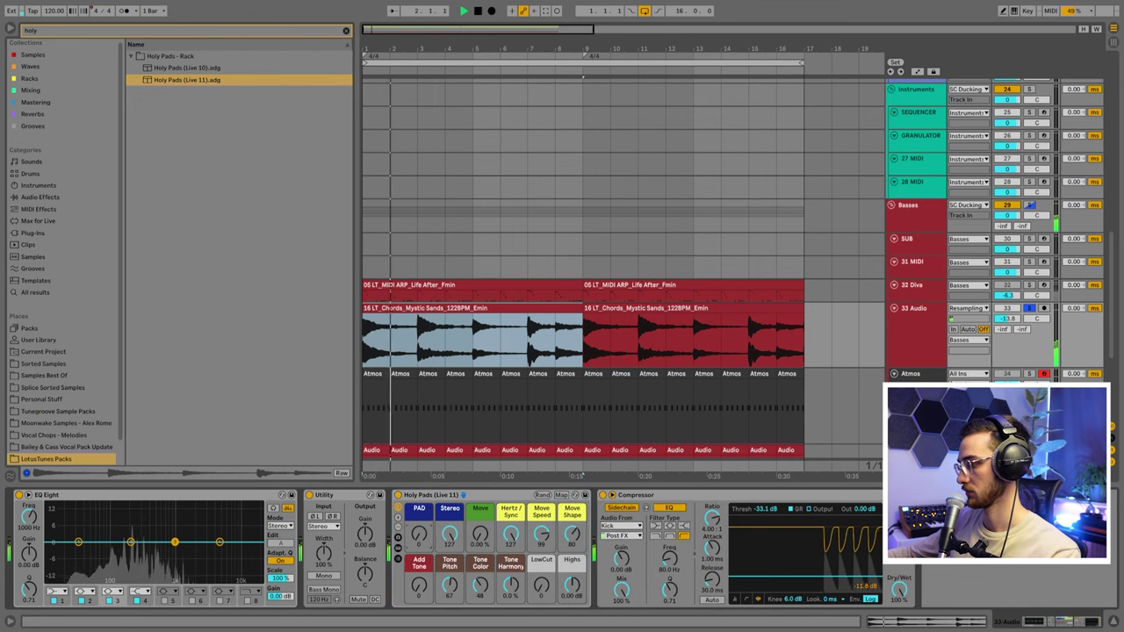
click(420, 341)
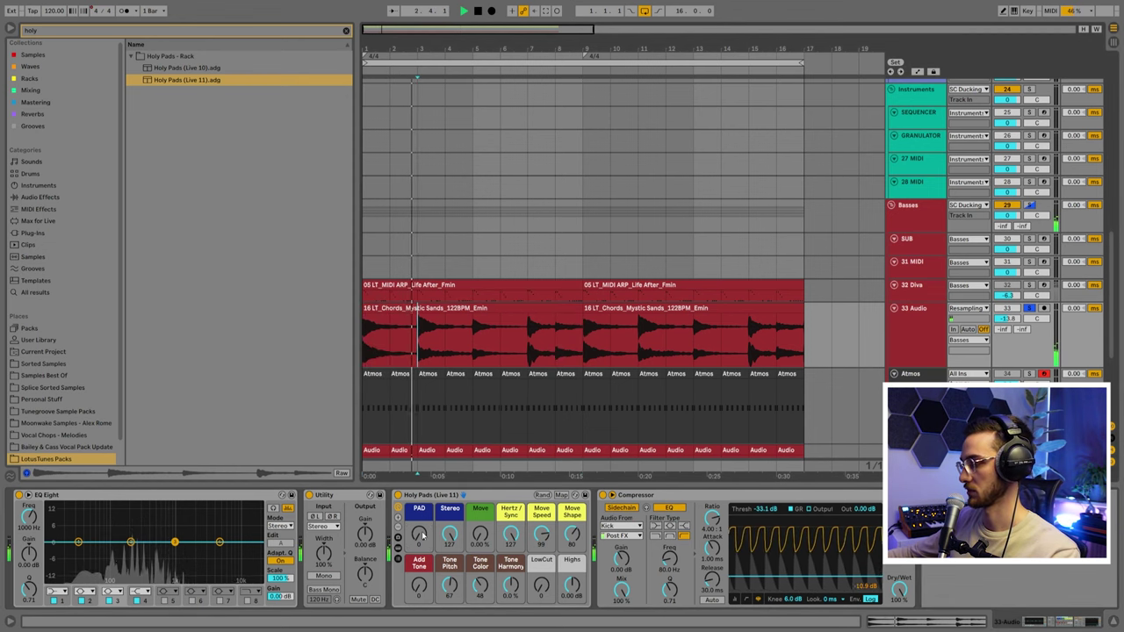
drag(422, 536, 422, 478)
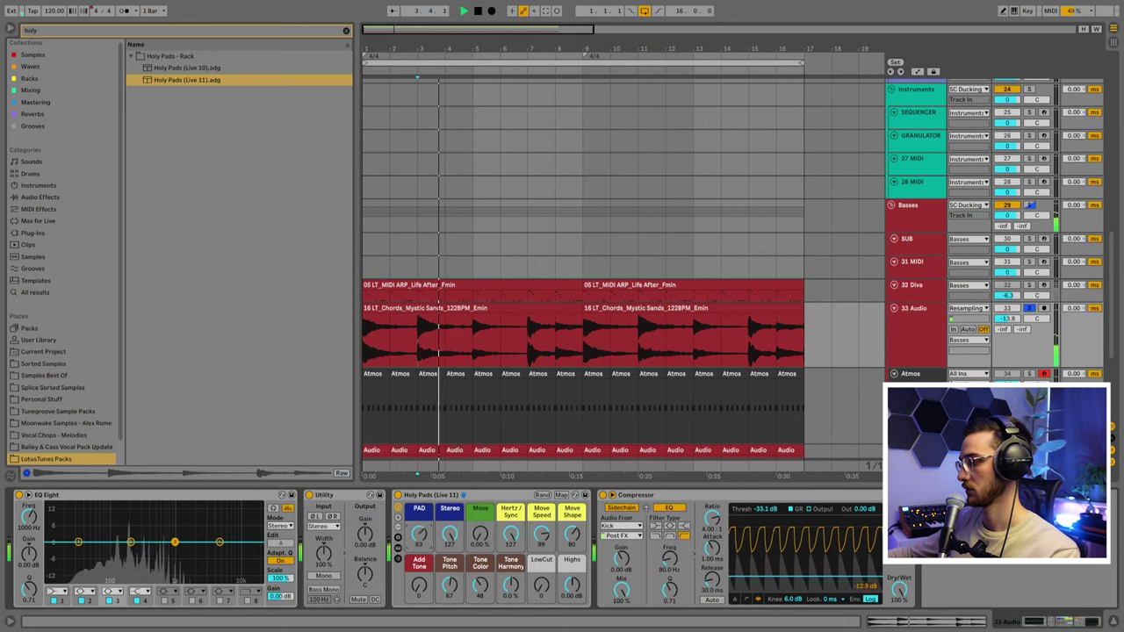
- Raise the volume of 33 Audio to -7.3 dB during playback and unsolo the track
click(505, 309)
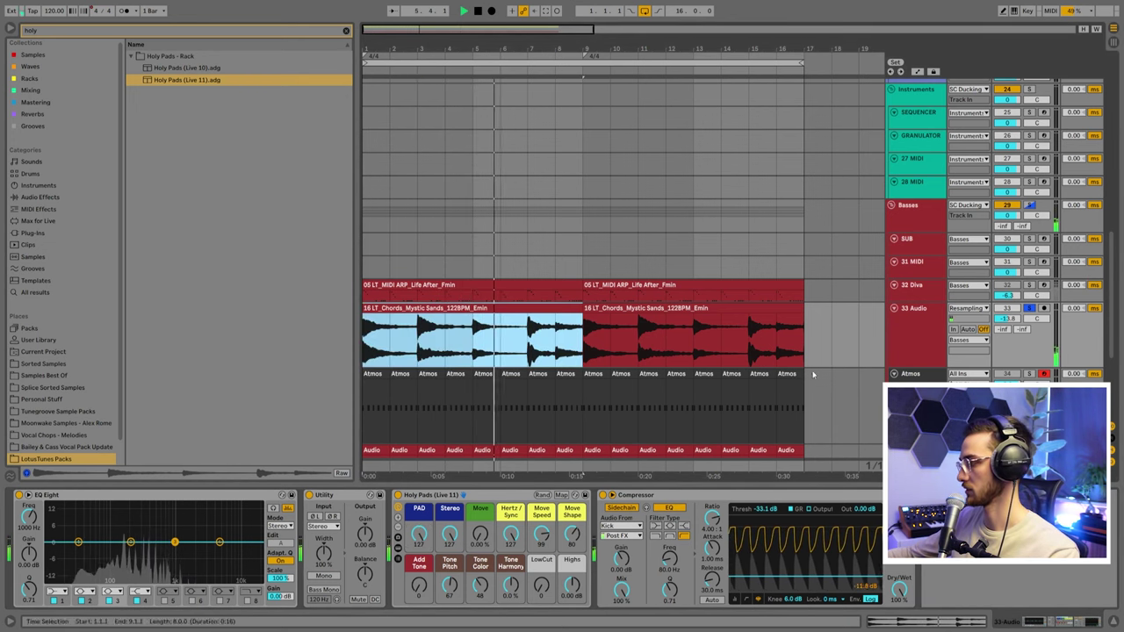
drag(1007, 319, 1007, 311)
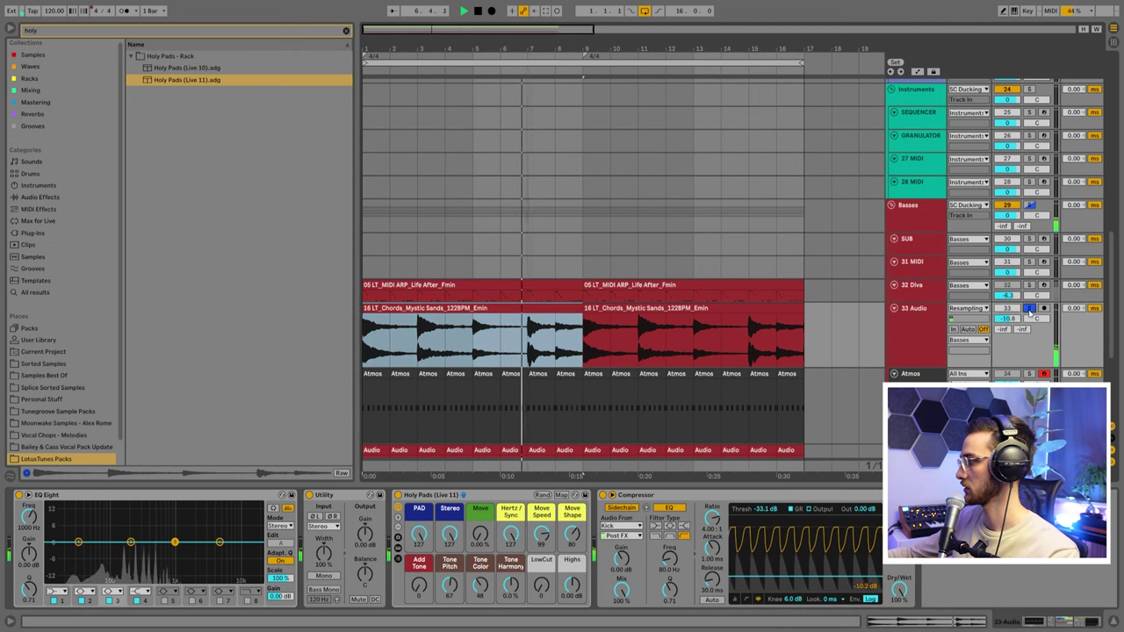
click(1029, 309)
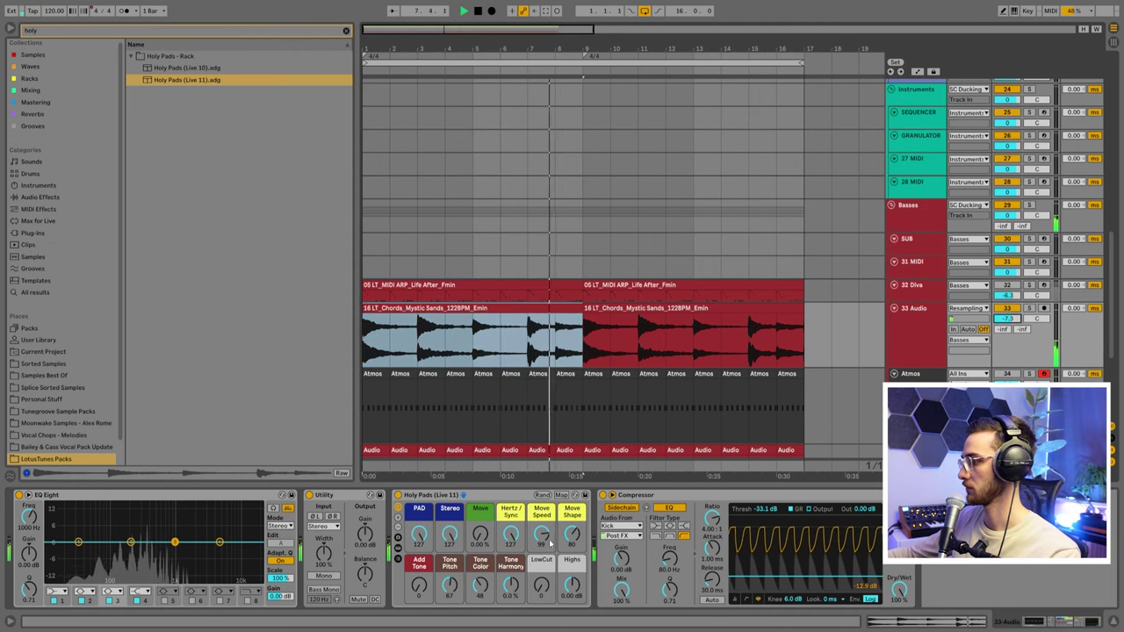
- Try the Holy Pads macros with Move at 100%, LowCut at 36, Move Shape at 75 and Move Speed at 54
drag(481, 534, 481, 474)
drag(480, 535, 480, 500)
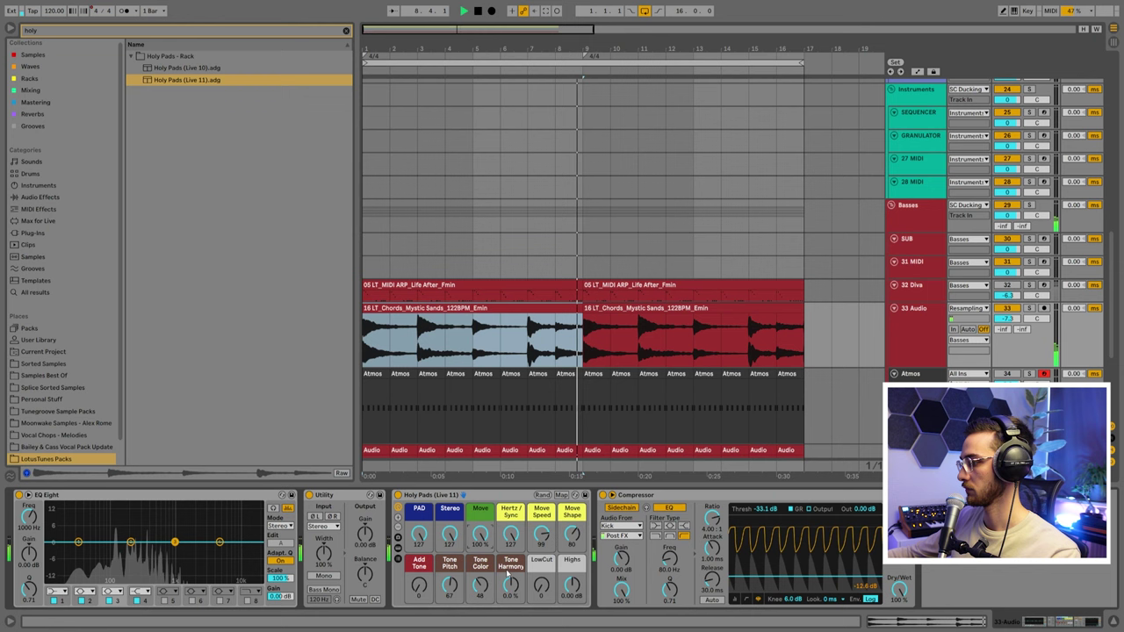
drag(540, 593, 541, 575)
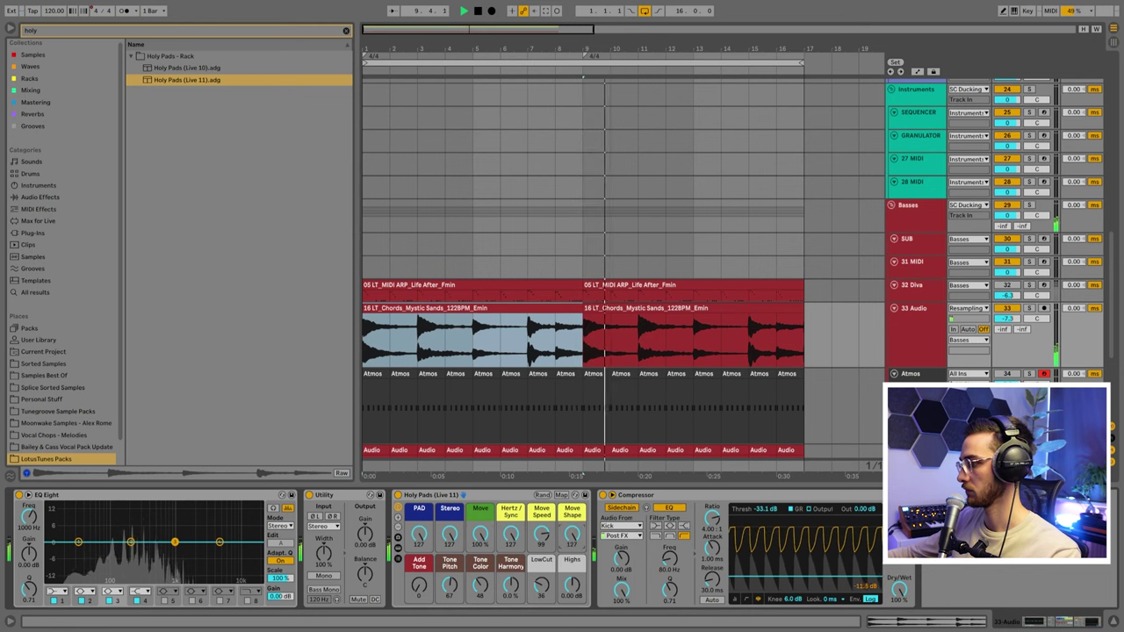
drag(572, 535, 571, 571)
drag(540, 535, 540, 571)
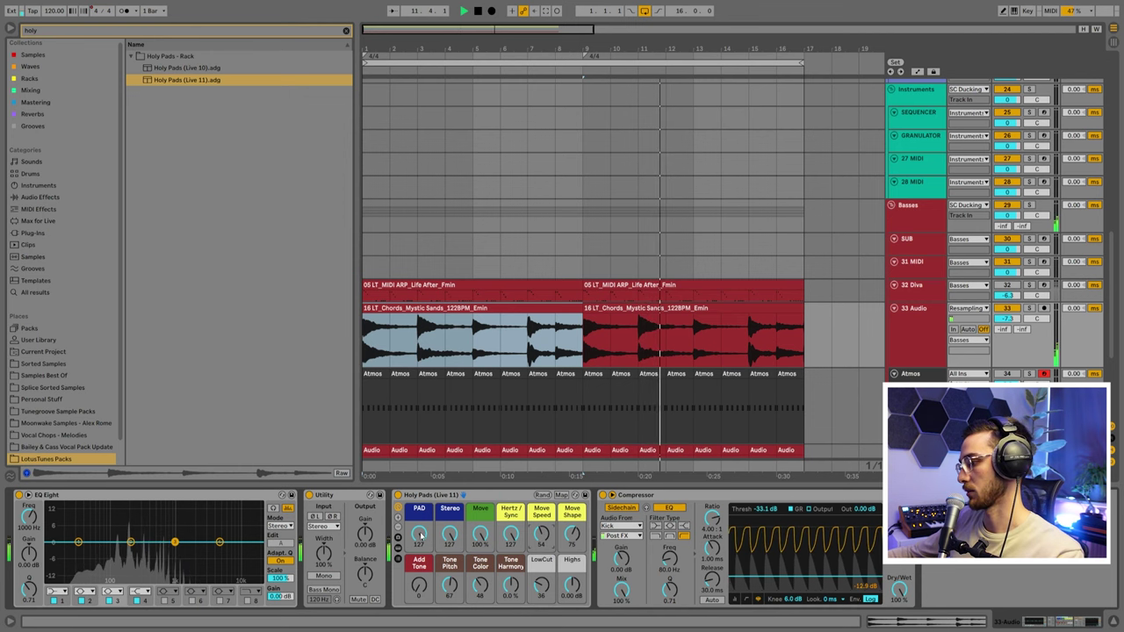
- Set the Holy Pads macros to PAD 72, Hertz/Sync 103, Move Speed 93, Move Shape 88, Add Tone 69 and Tone Pitch 27
drag(420, 534, 421, 539)
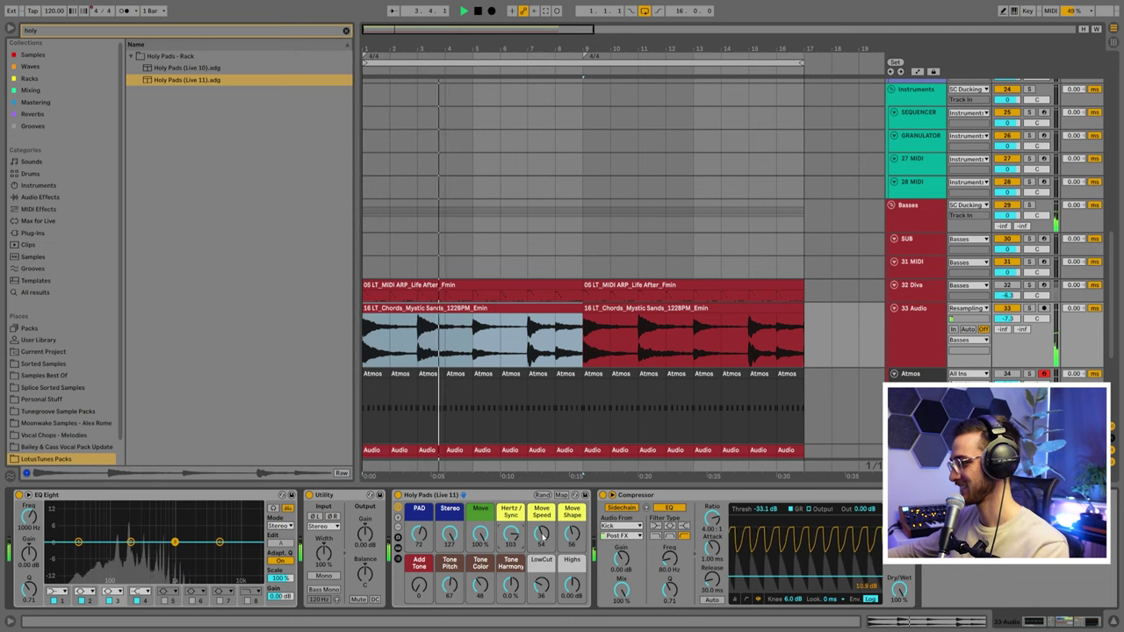
drag(539, 537, 539, 509)
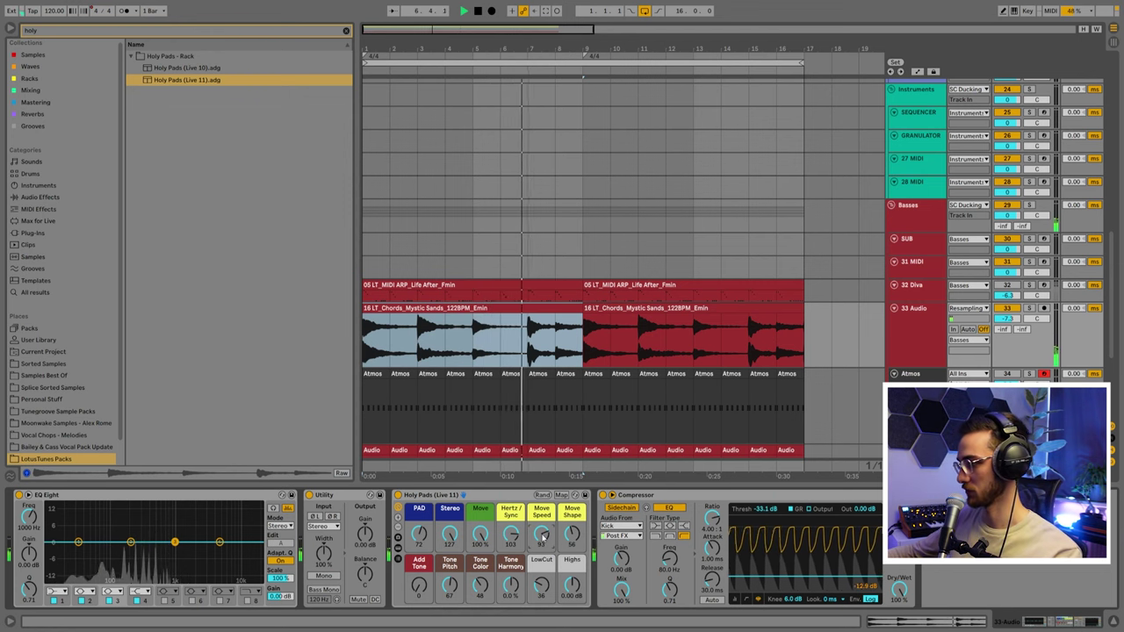
drag(571, 537, 572, 504)
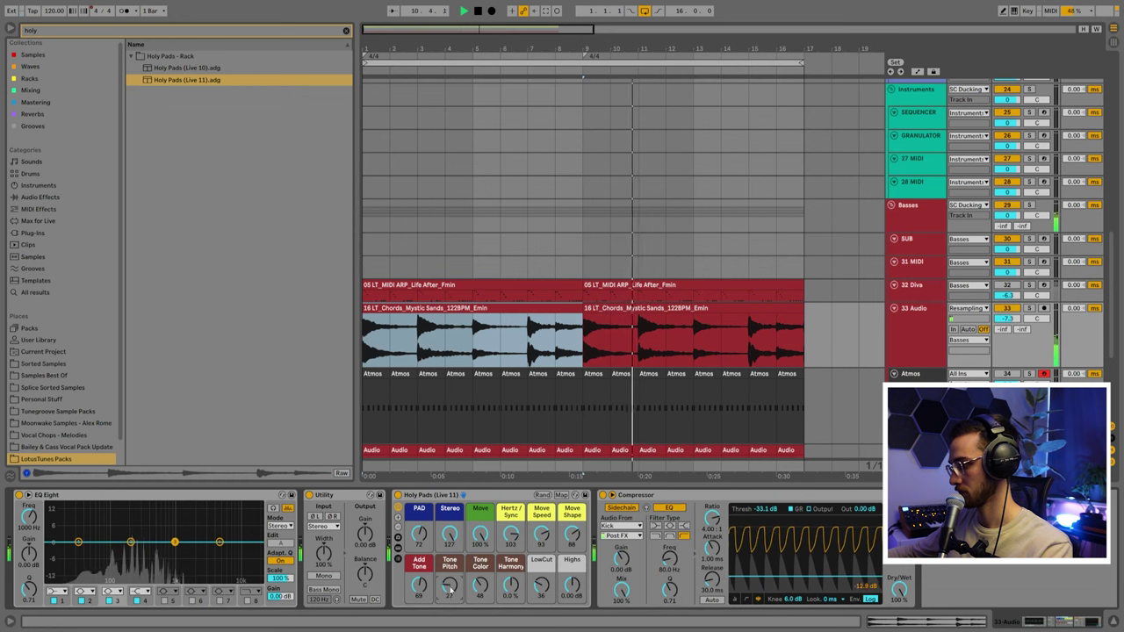
- Set the Holy Pads LowCut to 51, Highs to 5.43 dB and Move to 66.1%, with 33 Audio's volume at -3.9 dB
drag(542, 584, 572, 572)
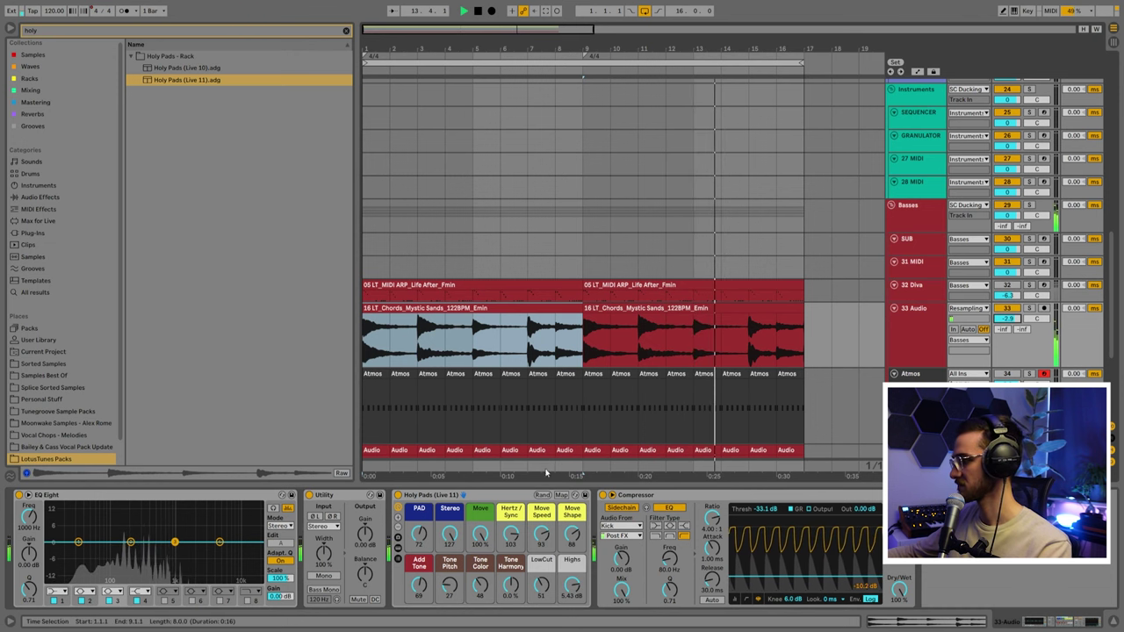
drag(481, 534, 481, 562)
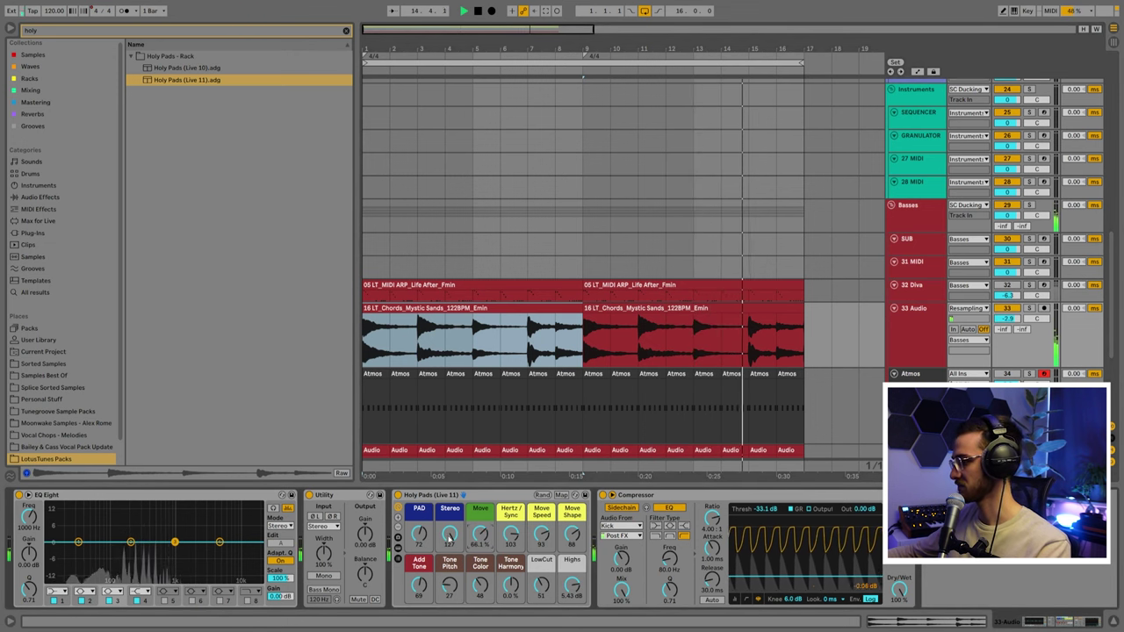
- Set the Holy Pads macros to Add Tone 50, Move 63% and PAD 127, and lower 33 Audio's volume to -12.3 dB
drag(419, 586, 418, 592)
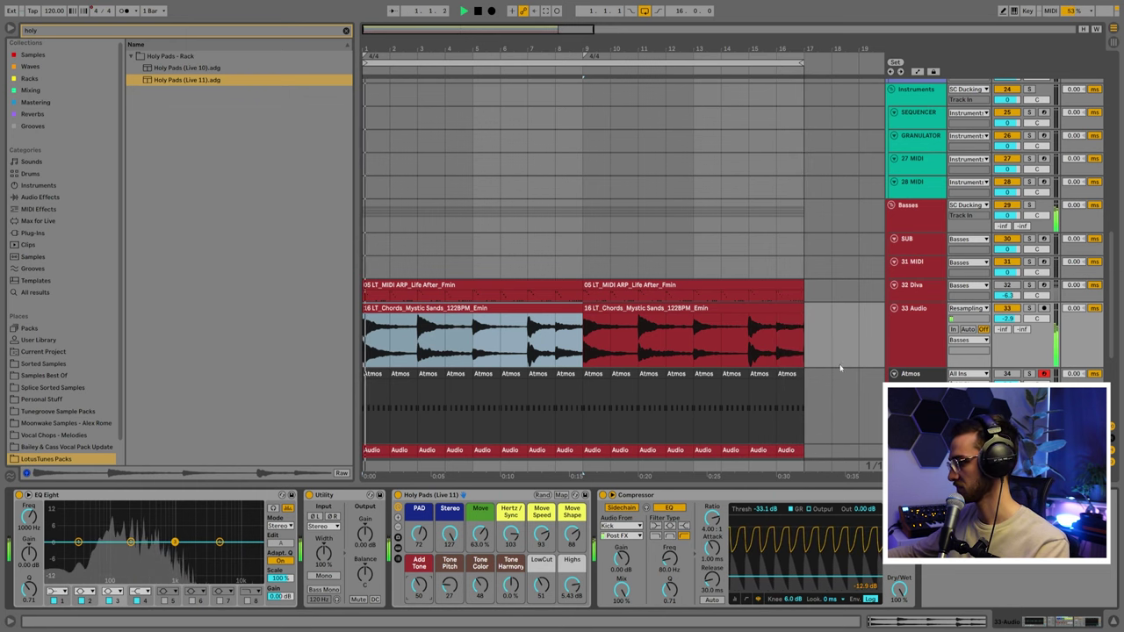
drag(420, 538, 420, 542)
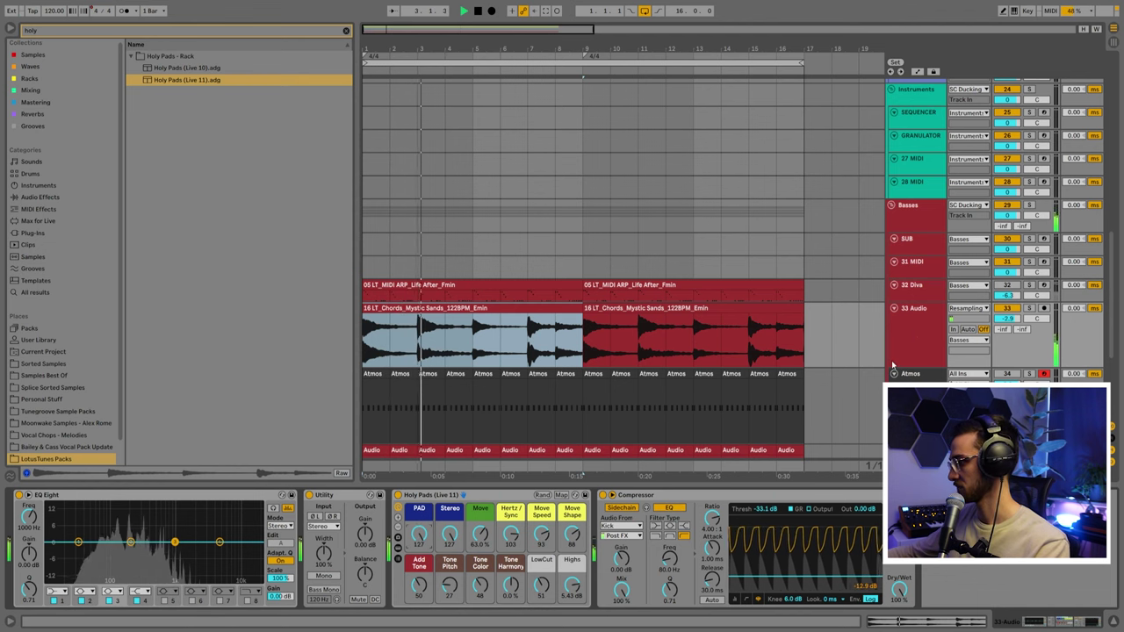
click(901, 338)
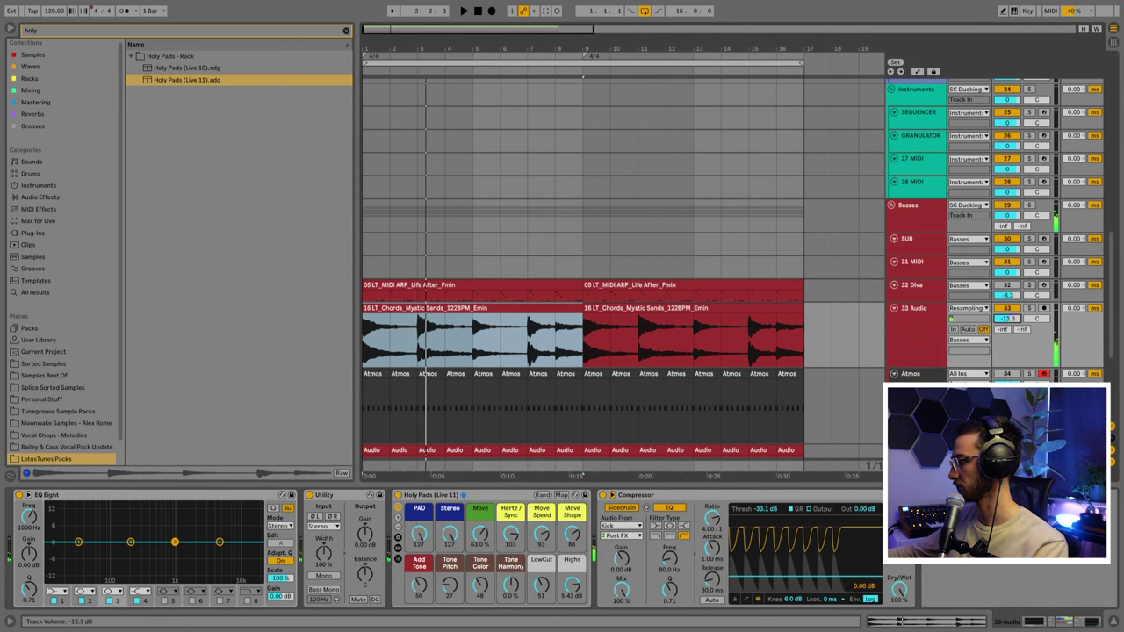
- Turn off 33 Audio's Compressor and insert an armed audio track below it with Resampling as input
click(915, 339)
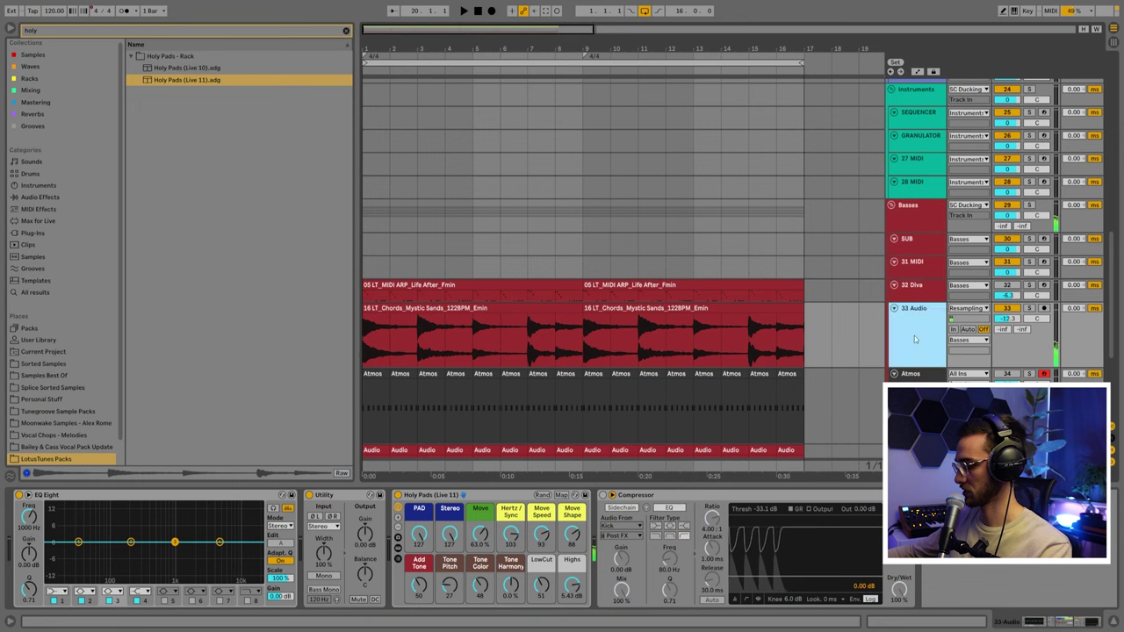
key(ctrl+t)
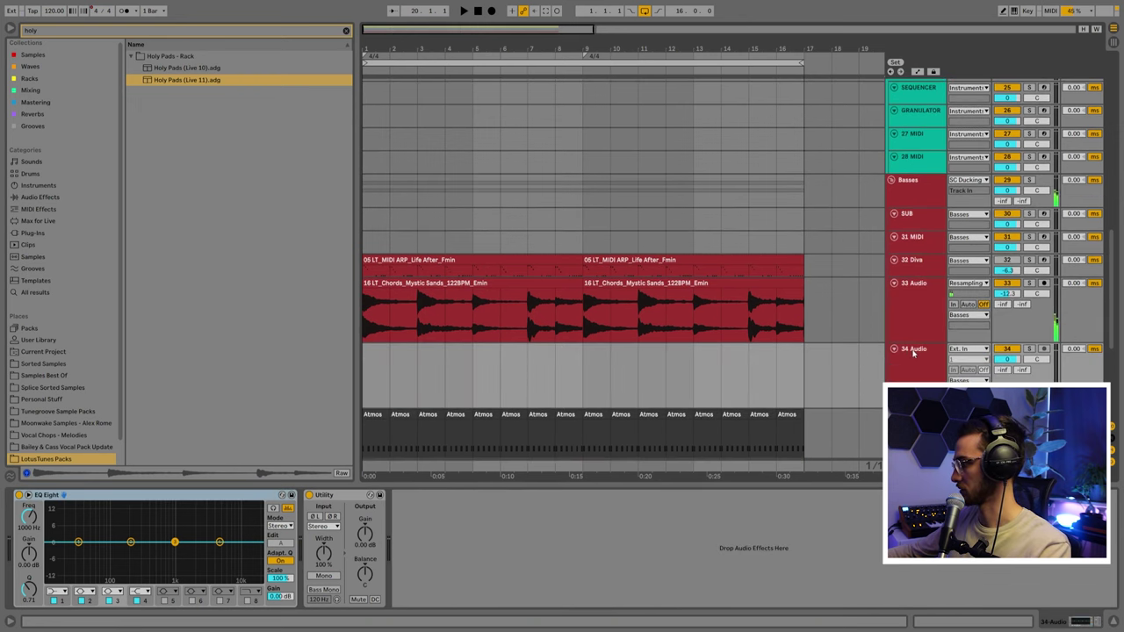
click(966, 349)
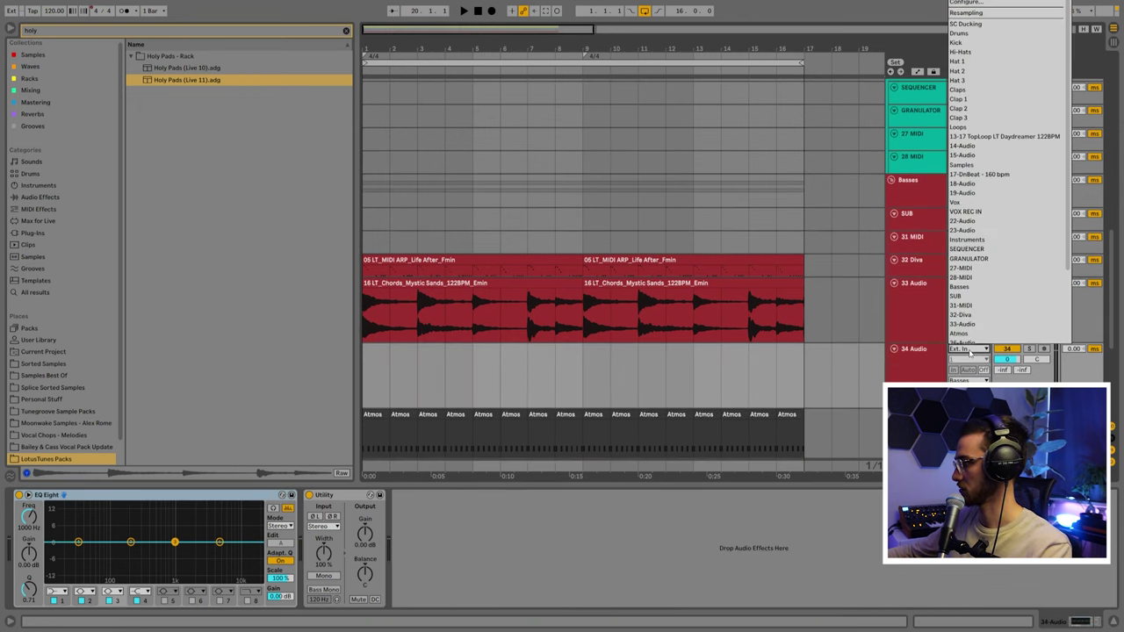
click(965, 14)
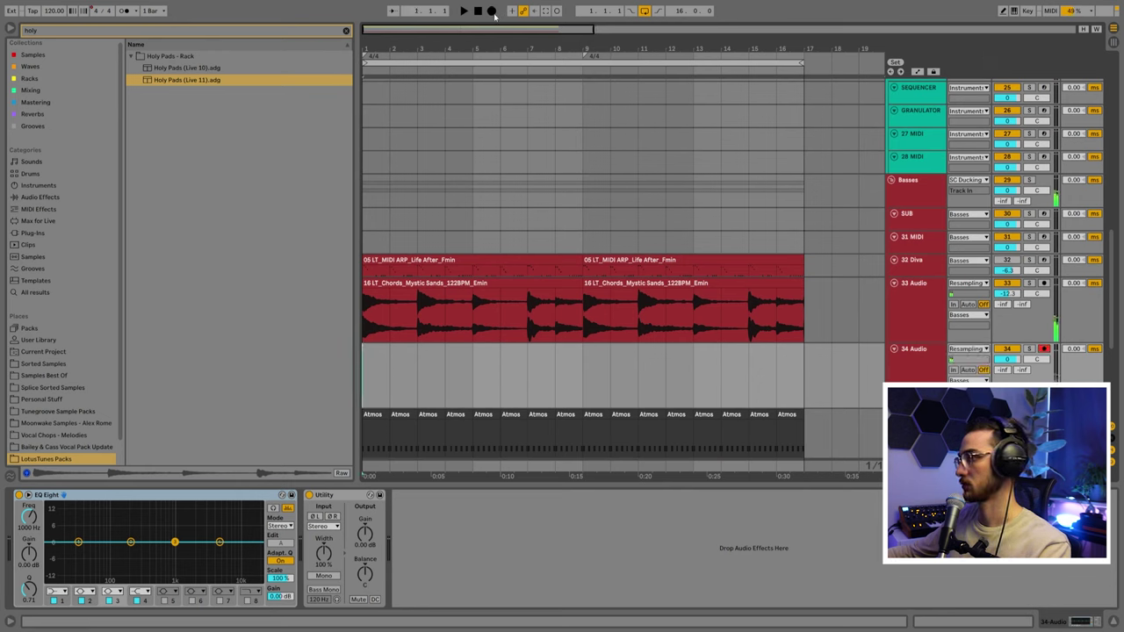
- Solo 33 Audio and record about three bars of it onto 34 Audio from the start of the arrangement
click(1030, 284)
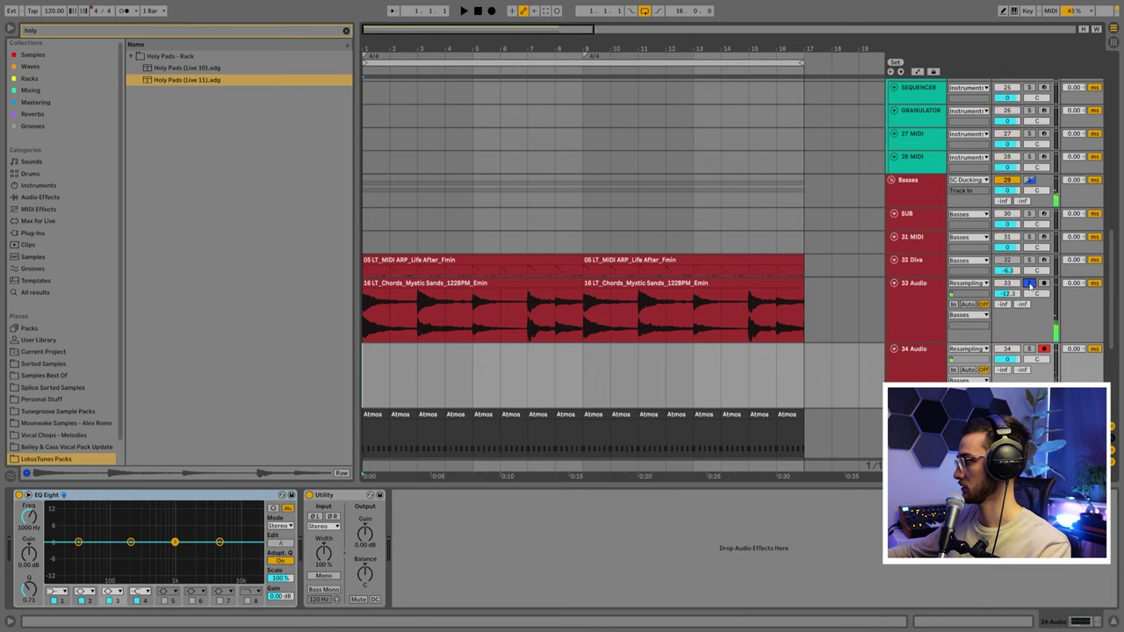
click(492, 11)
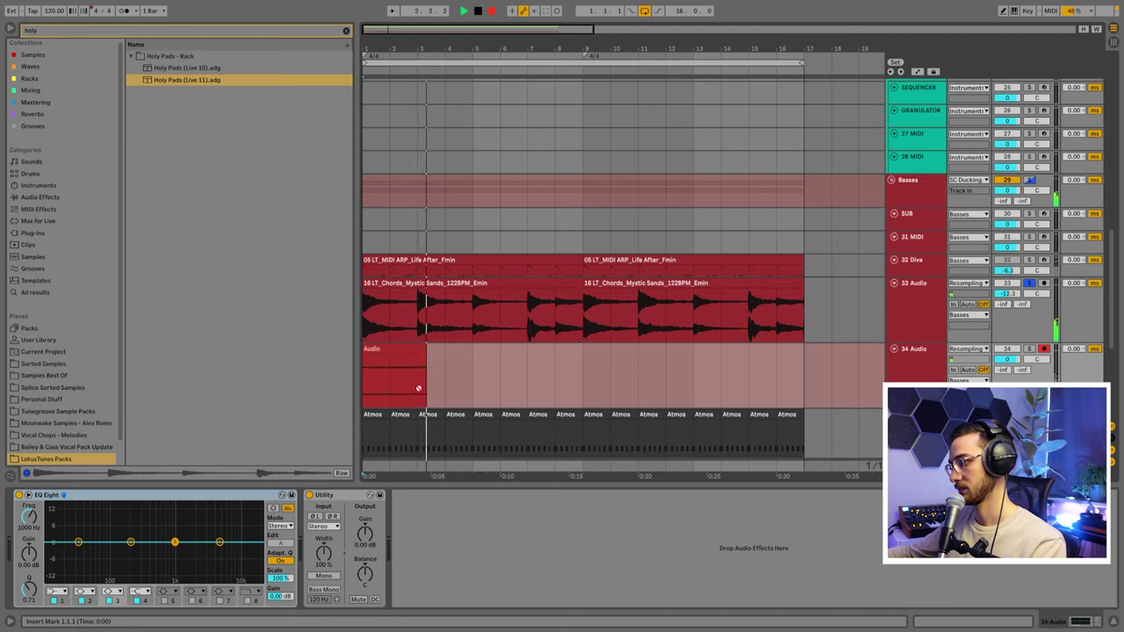
key(space)
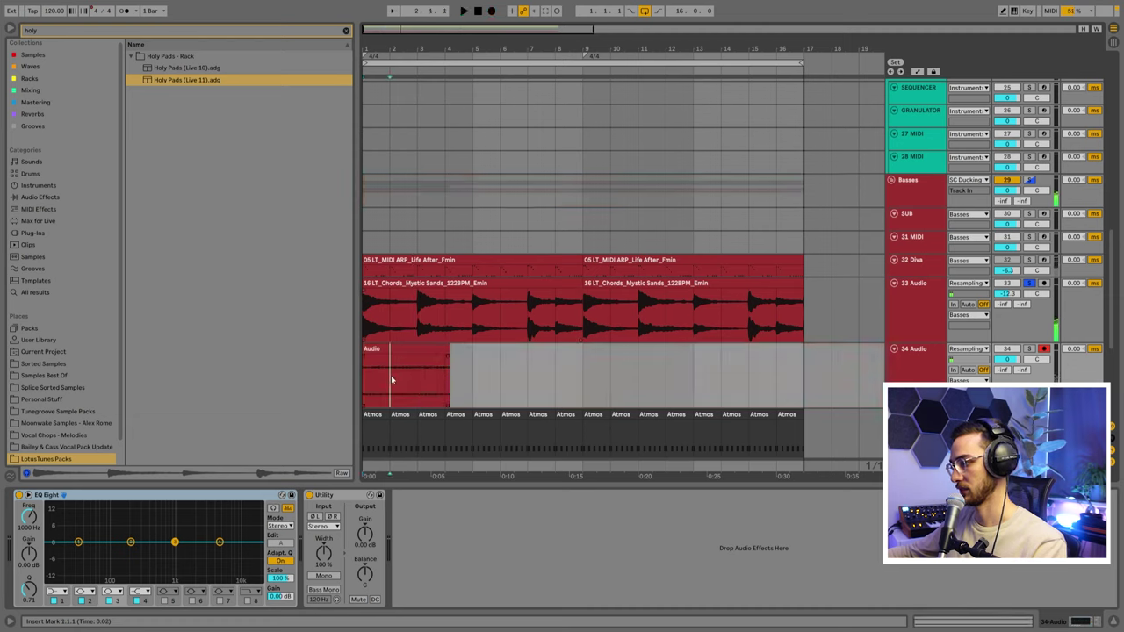
- Split the recorded clip on 34 Audio at bars 2 and 3
click(419, 375)
key(ctrl+e)
click(404, 349)
click(371, 352)
click(390, 300)
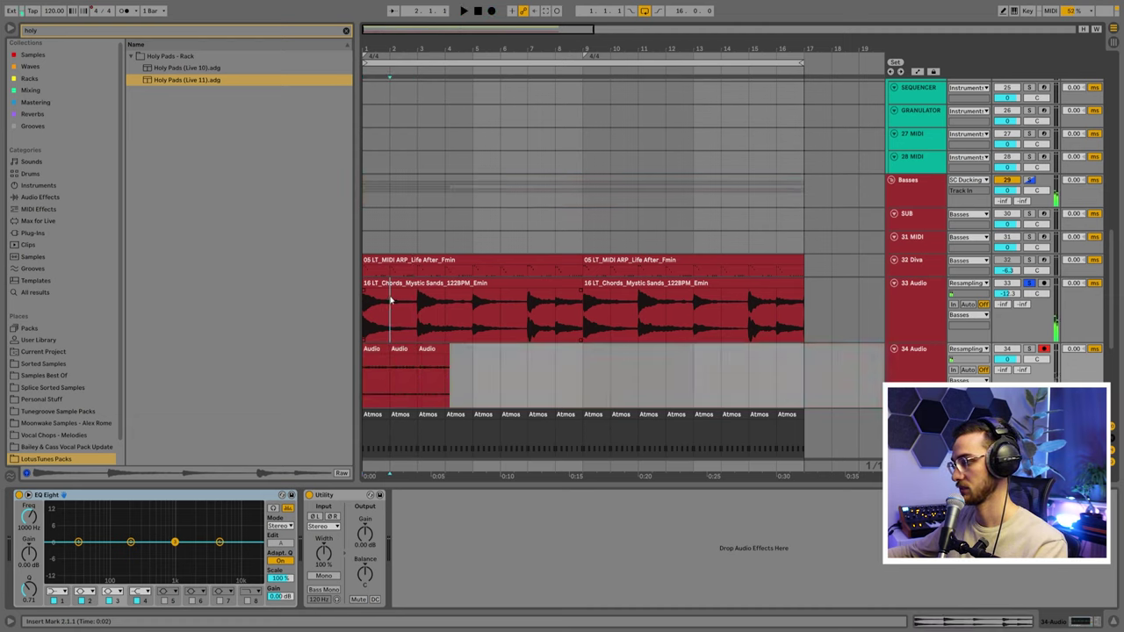
- Duplicate the first two one-bar clips on 34 Audio repeatedly until they fill the 16-bar loop
click(399, 496)
click(383, 349)
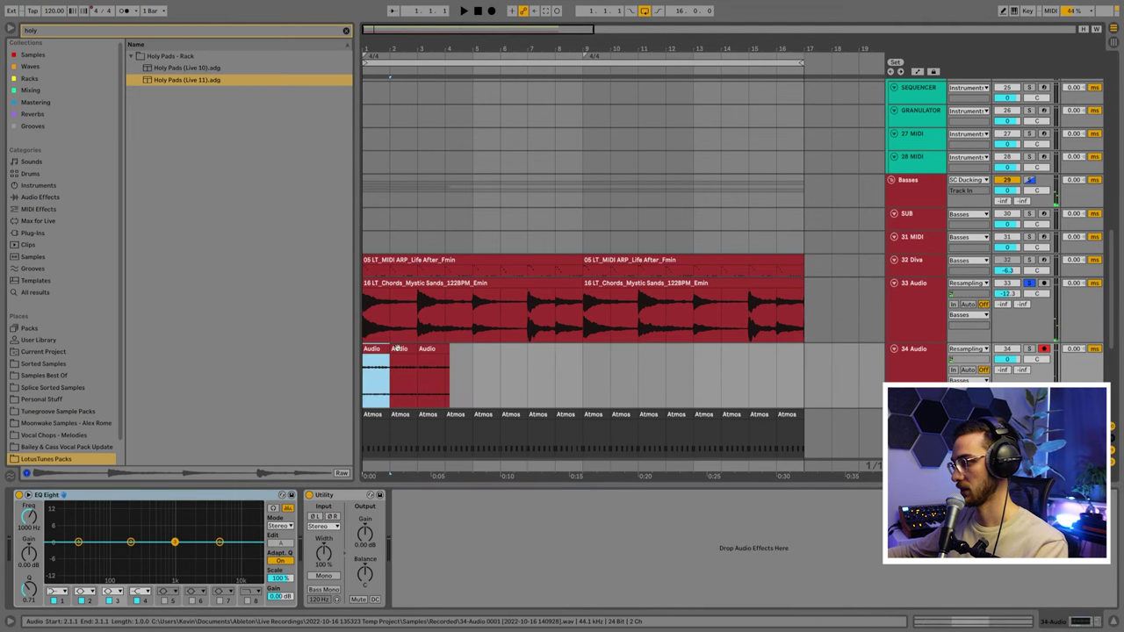
shift+click(394, 350)
key(ctrl+d)
key(ctrl+d)
key(ctrl+d)
key(ctrl+d)
key(ctrl+d)
key(ctrl+d)
key(ctrl+d)
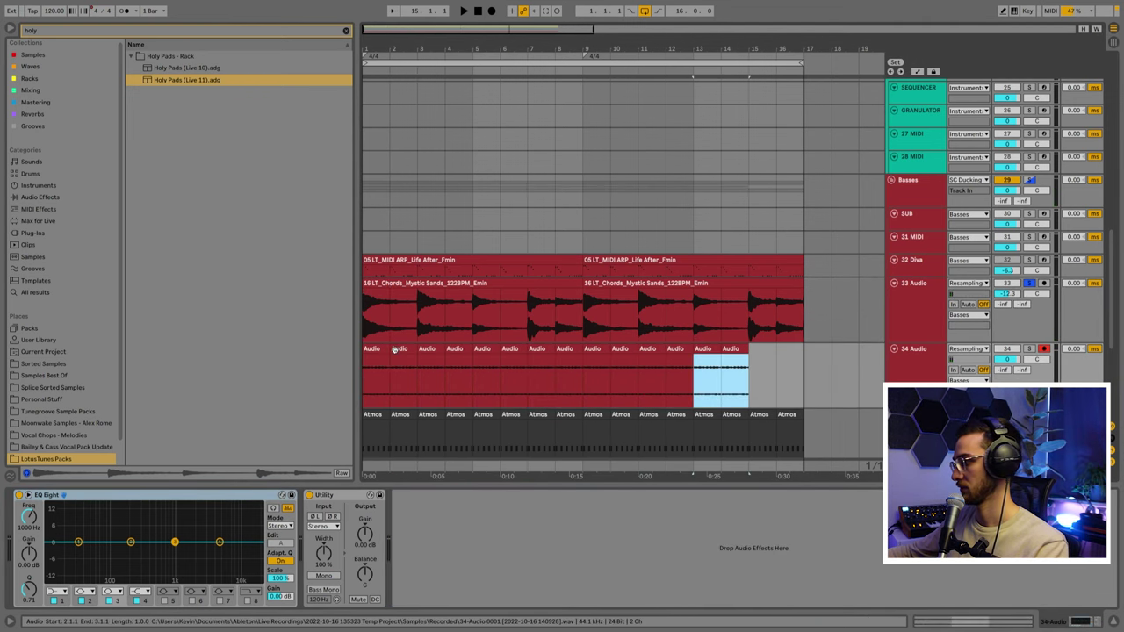
- Play back the duplicated clips with 34 Audio soloed, and remove the solo
scroll(976, 299, down, 2)
click(976, 299)
click(1029, 286)
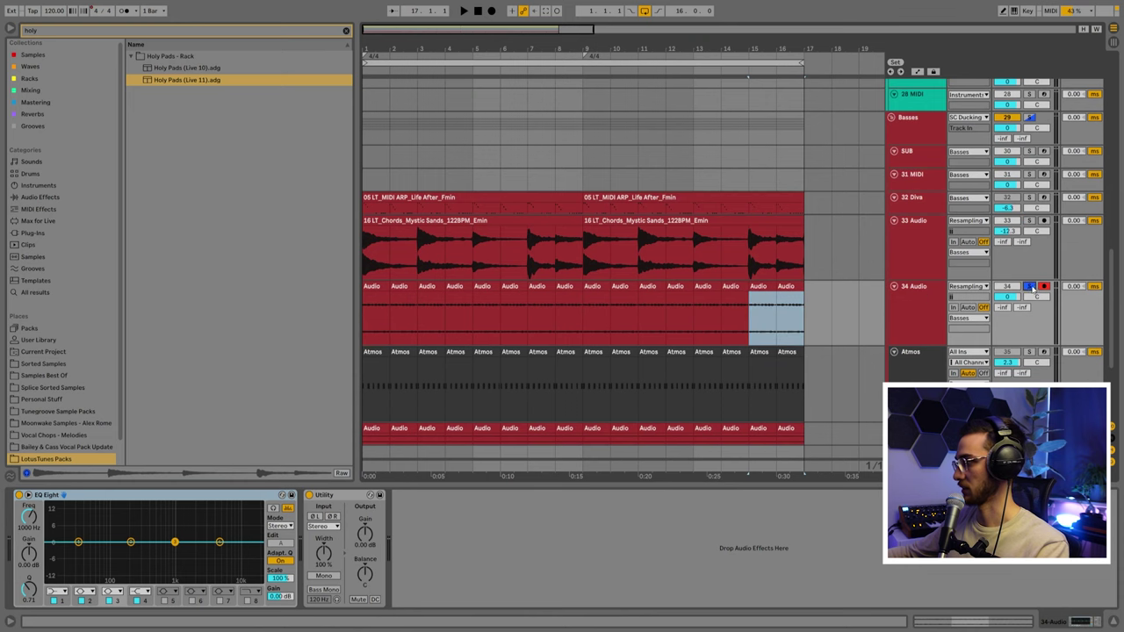
key(space)
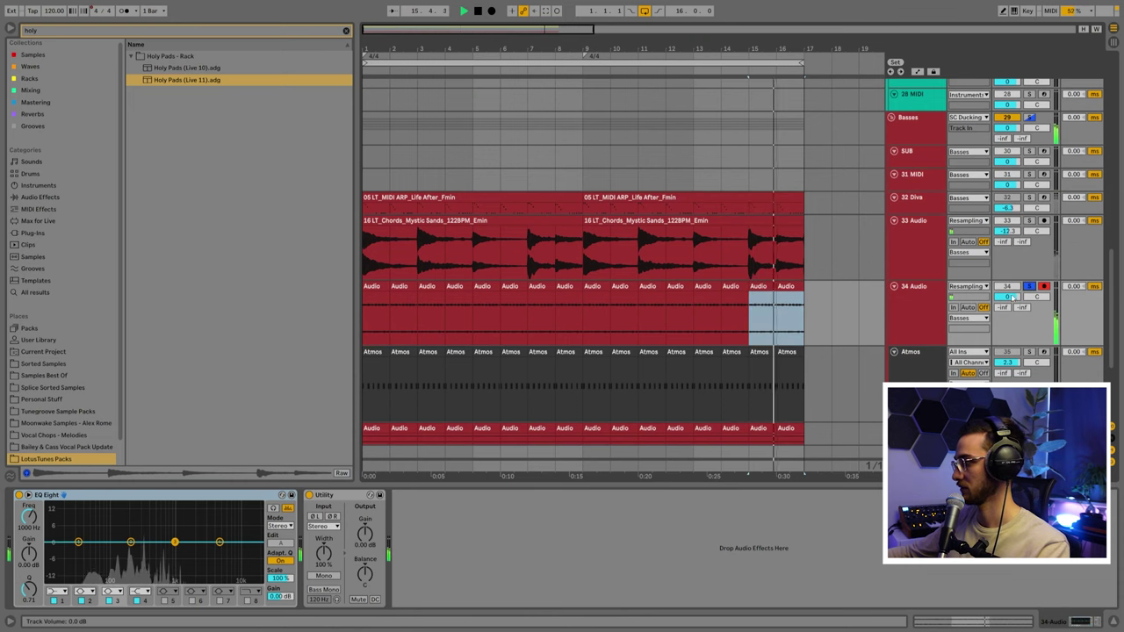
click(1030, 287)
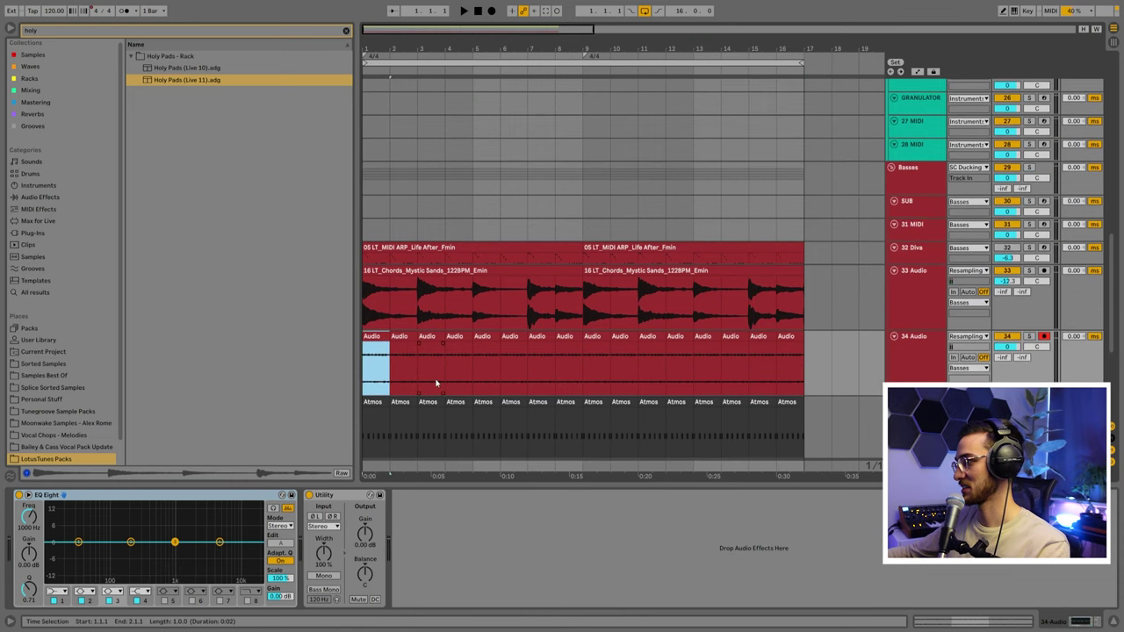
- Load the first one-bar clip of 34 Audio as a sampled instrument after the step sequencer on the SEQUENCER track
scroll(436, 380, up, 1)
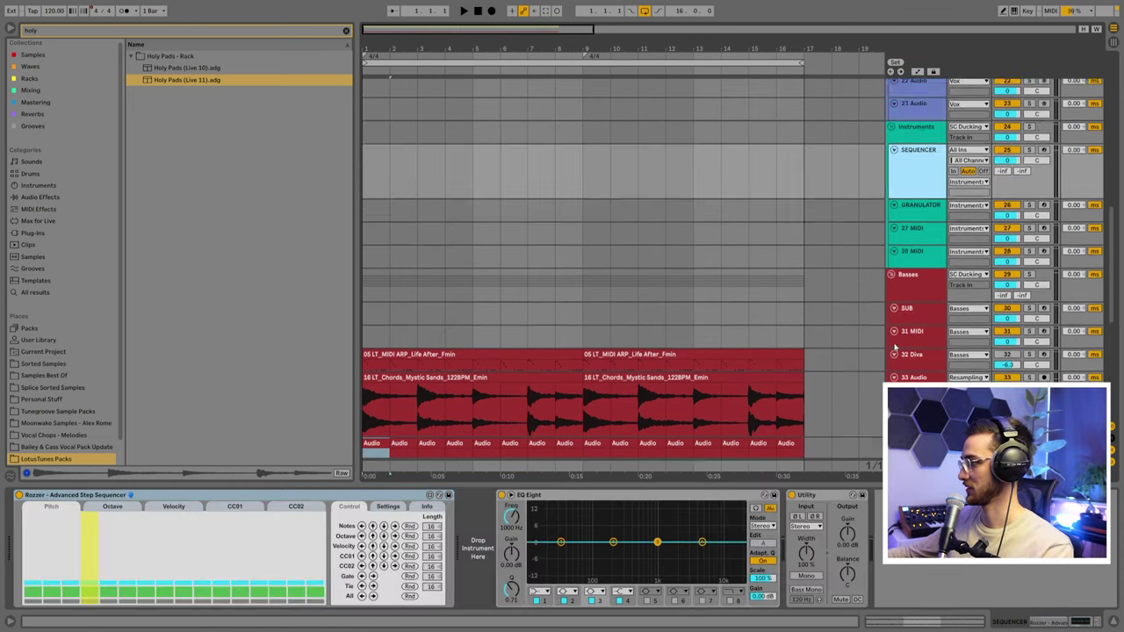
scroll(908, 265, down, 2)
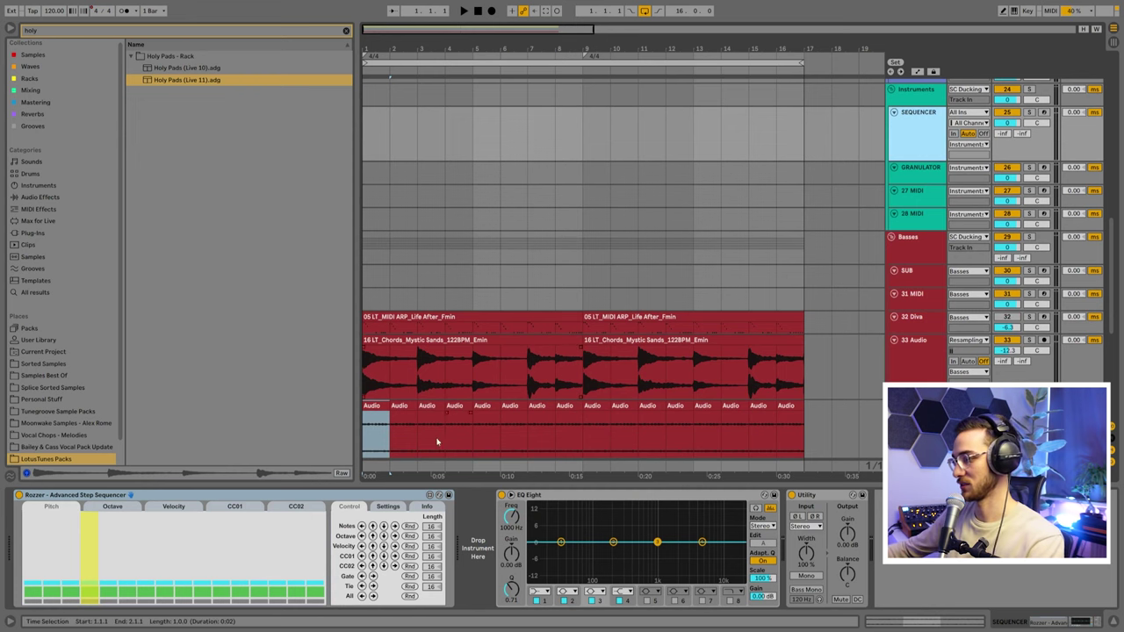
scroll(384, 368, down, 2)
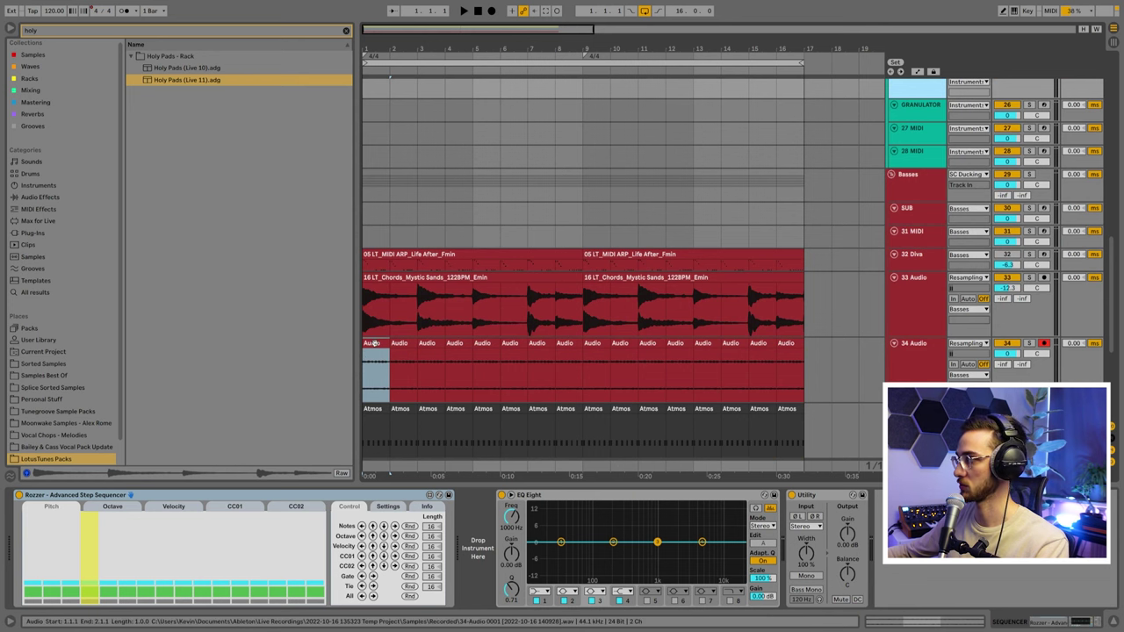
scroll(375, 343, up, 1)
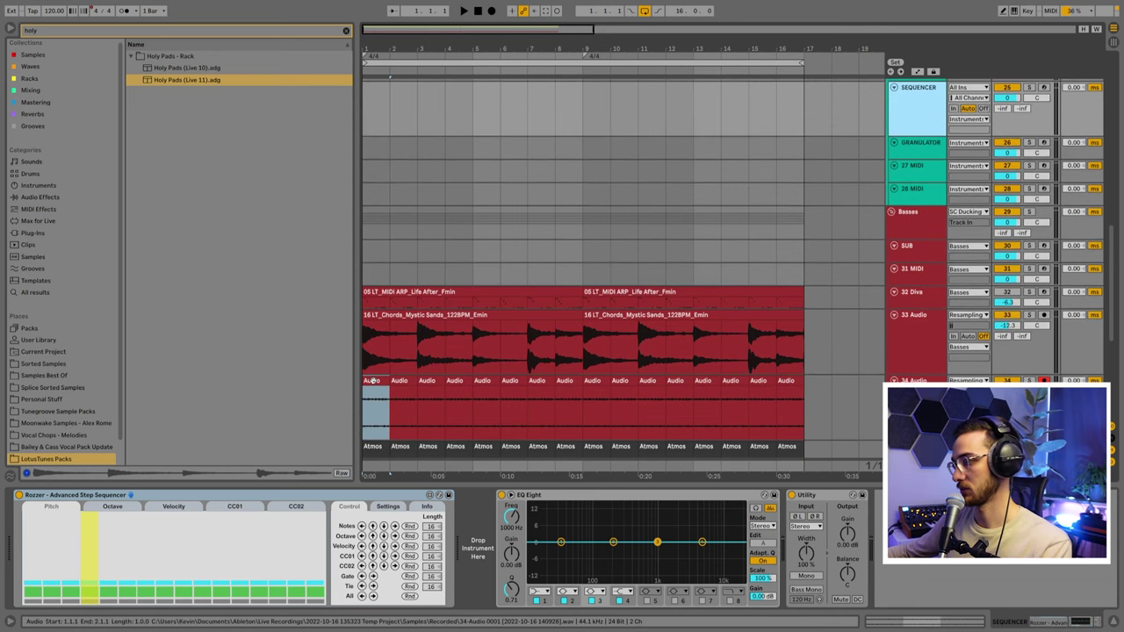
click(372, 381)
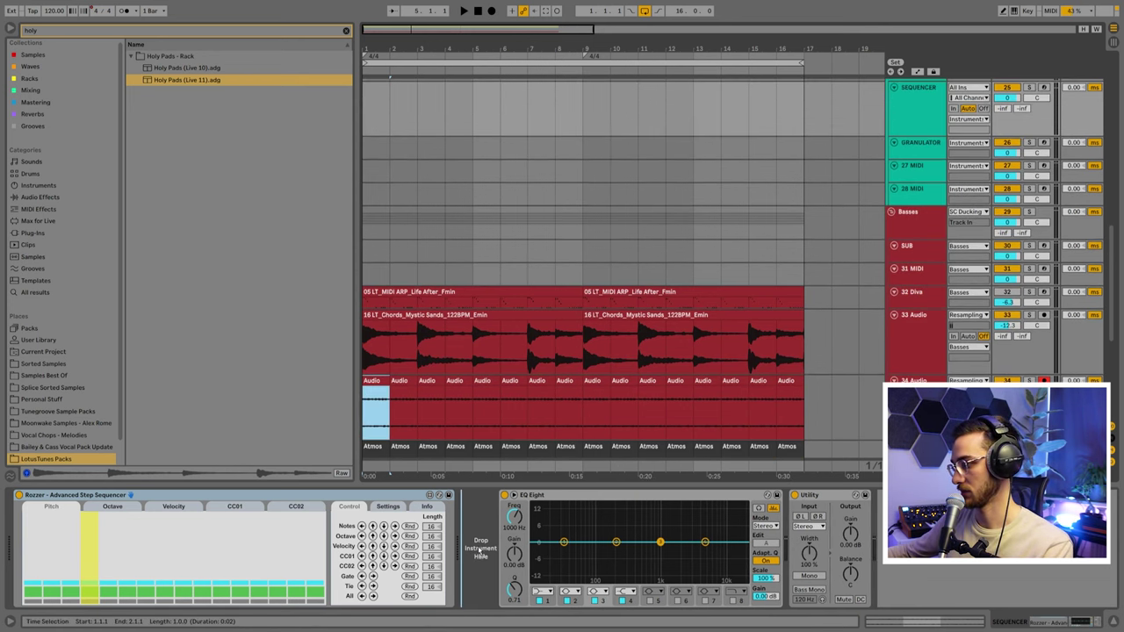
drag(480, 543, 488, 546)
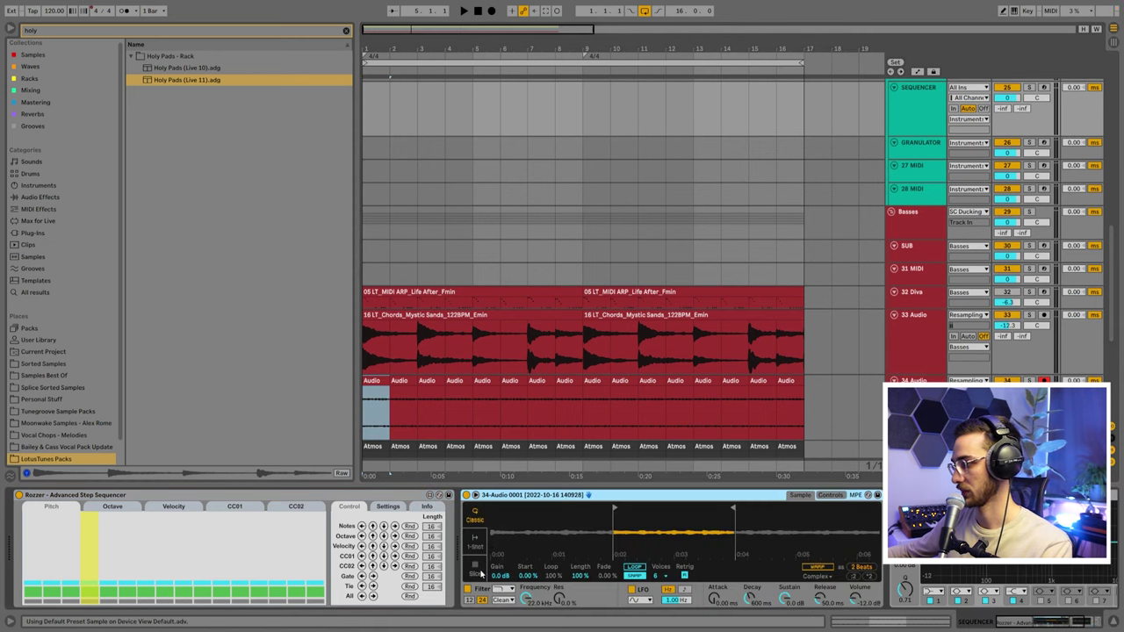
- Put the sampler in Slice mode across the entire recording and randomize the step sequencer's notes
click(481, 573)
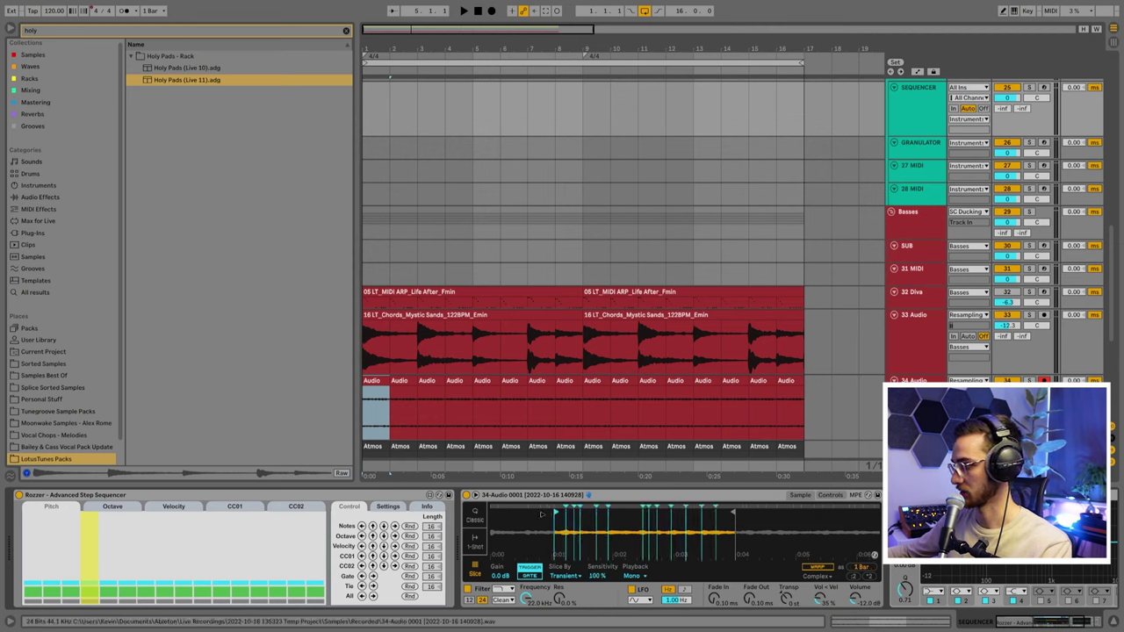
drag(748, 511, 876, 514)
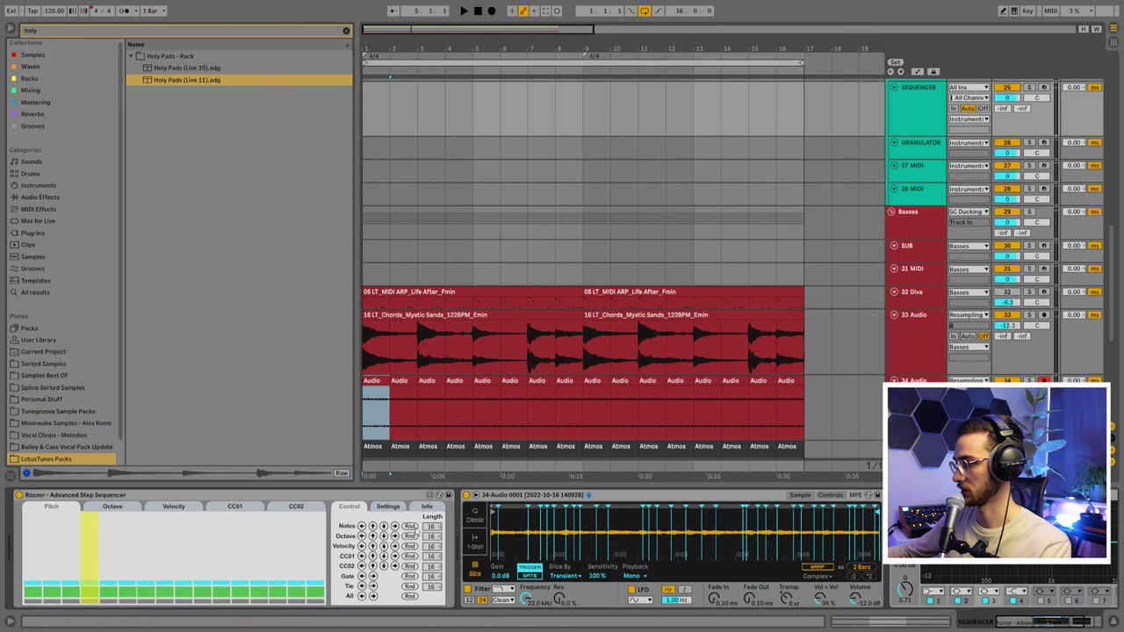
click(409, 525)
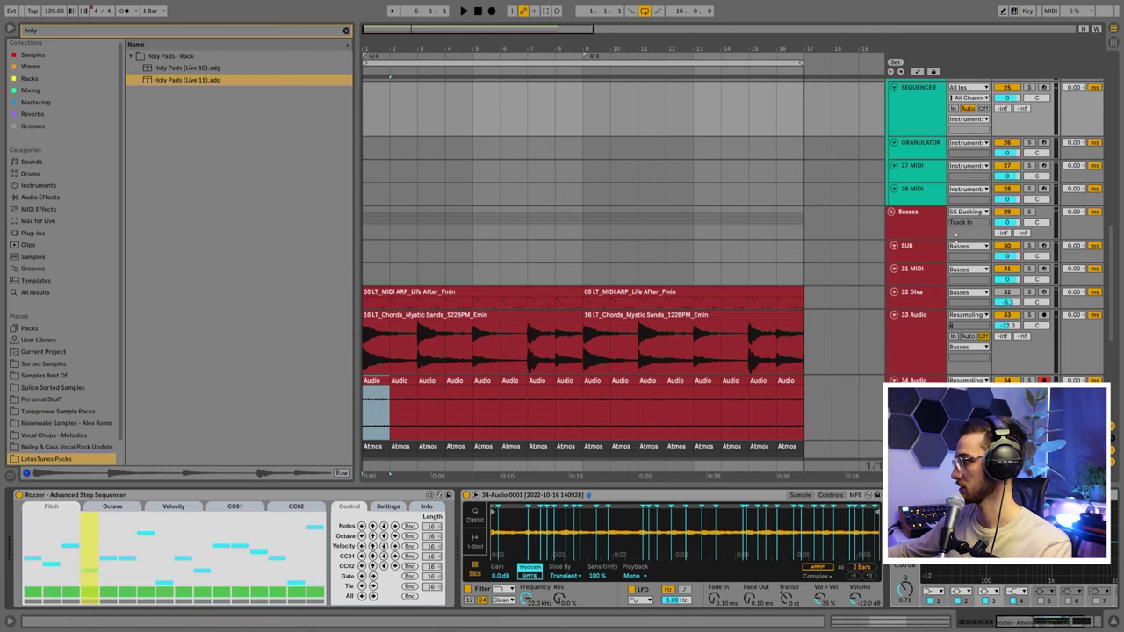
- Audition the SEQUENCER track in solo and set the sampler's Fade Out to 779 ms and Transp to +7 st
scroll(932, 248, up, 3)
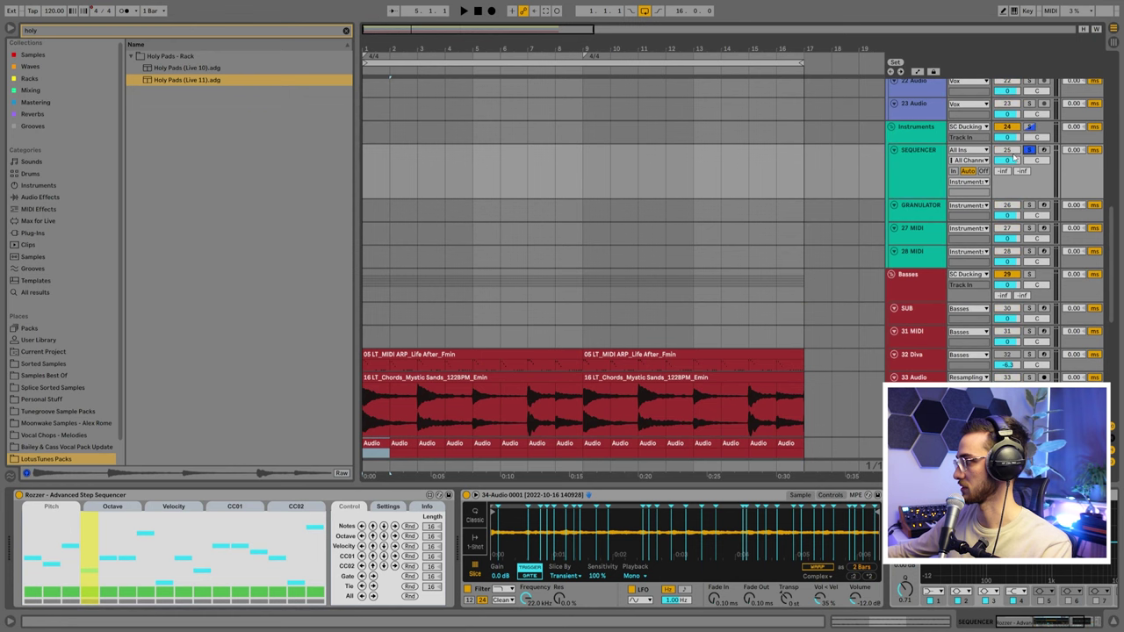
scroll(896, 237, up, 2)
key(space)
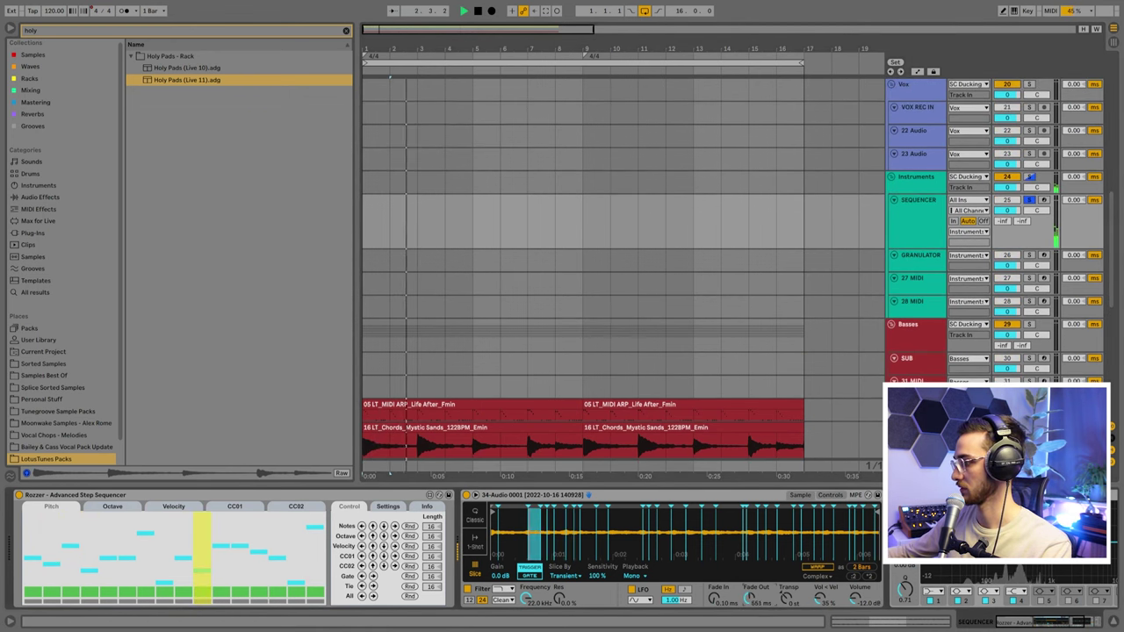
drag(749, 599, 748, 588)
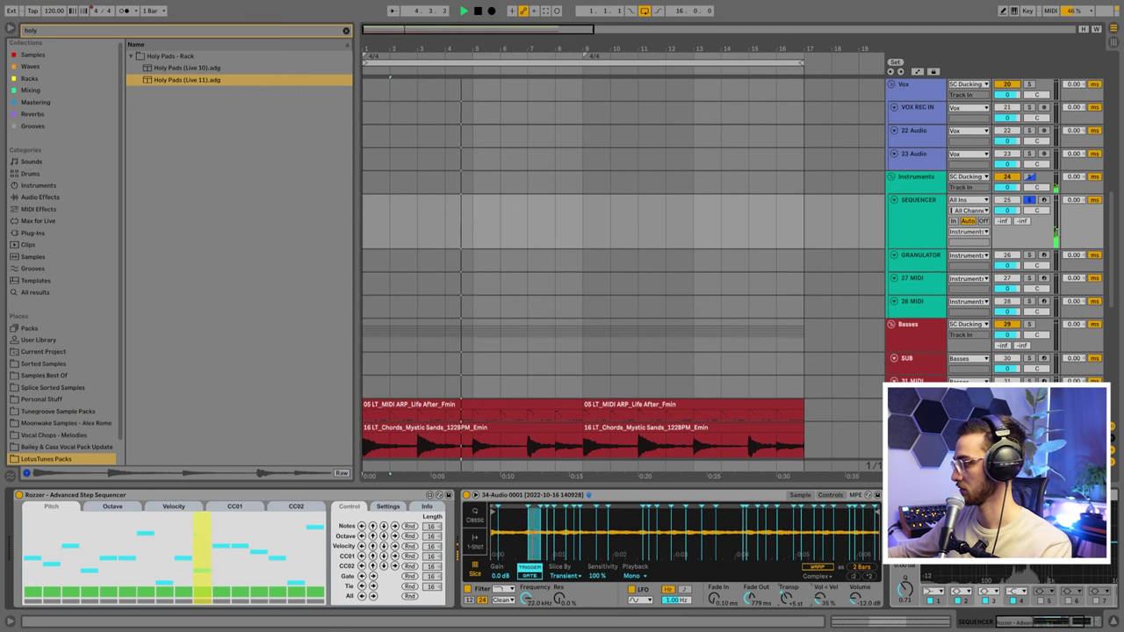
scroll(1095, 597, right, 3)
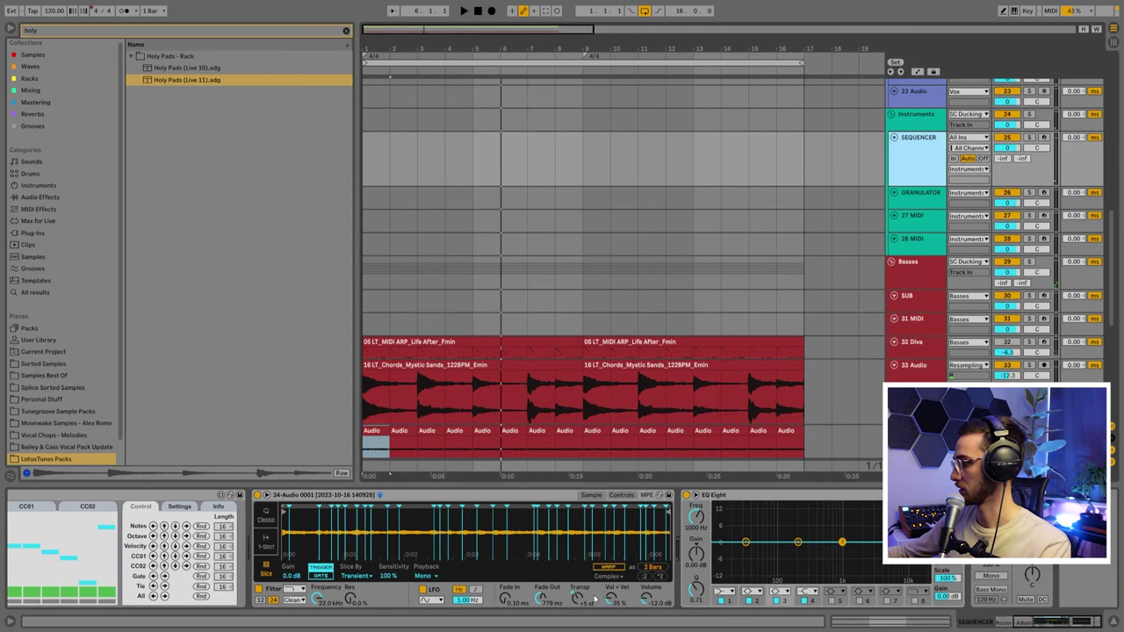
click(576, 598)
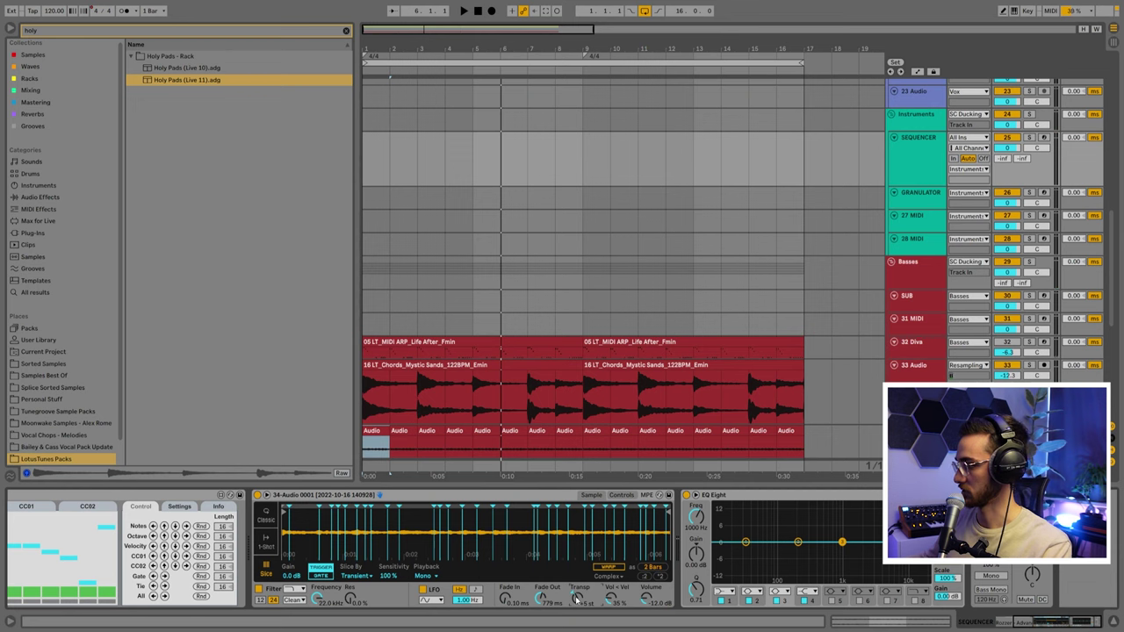
click(916, 184)
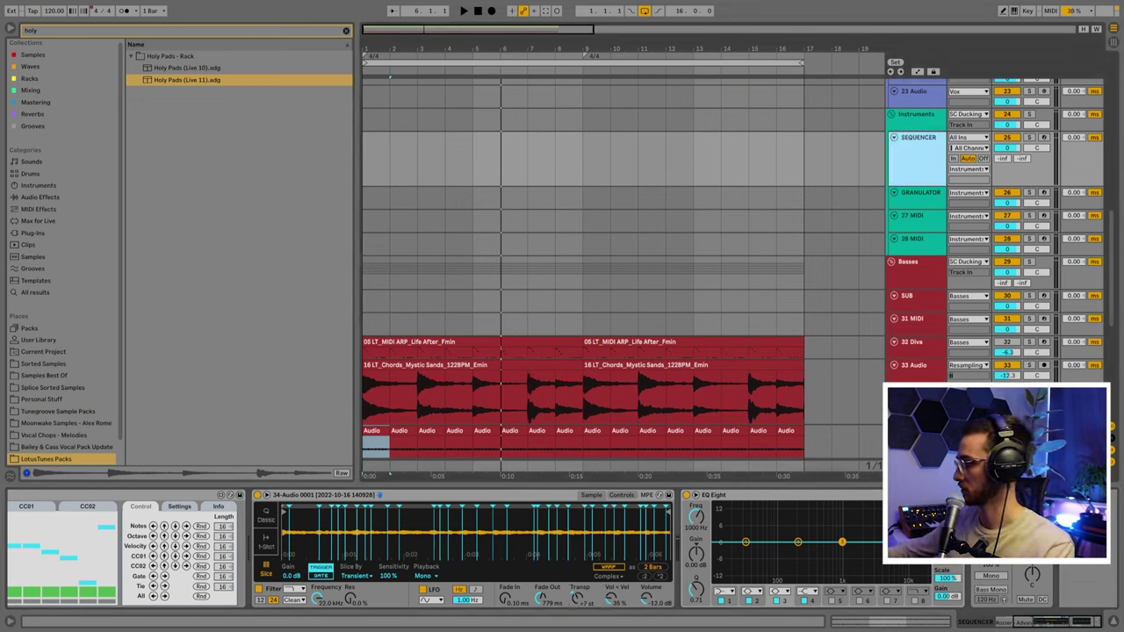
- Play the unsoloed mix and lower 33 Audio's volume to -16.8 dB
click(992, 527)
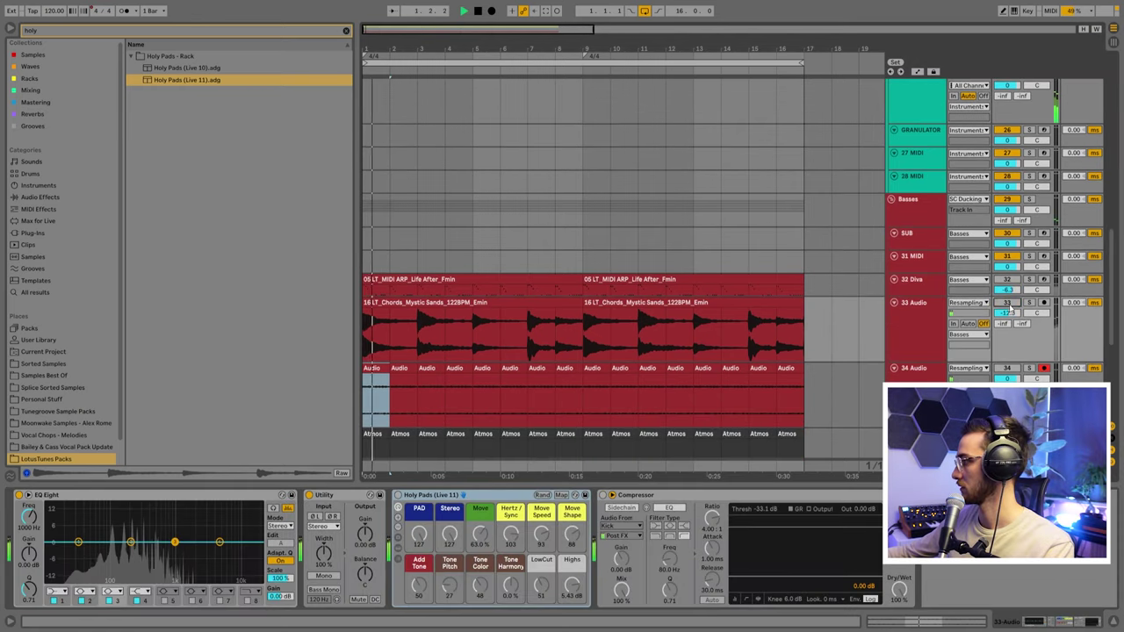
click(915, 328)
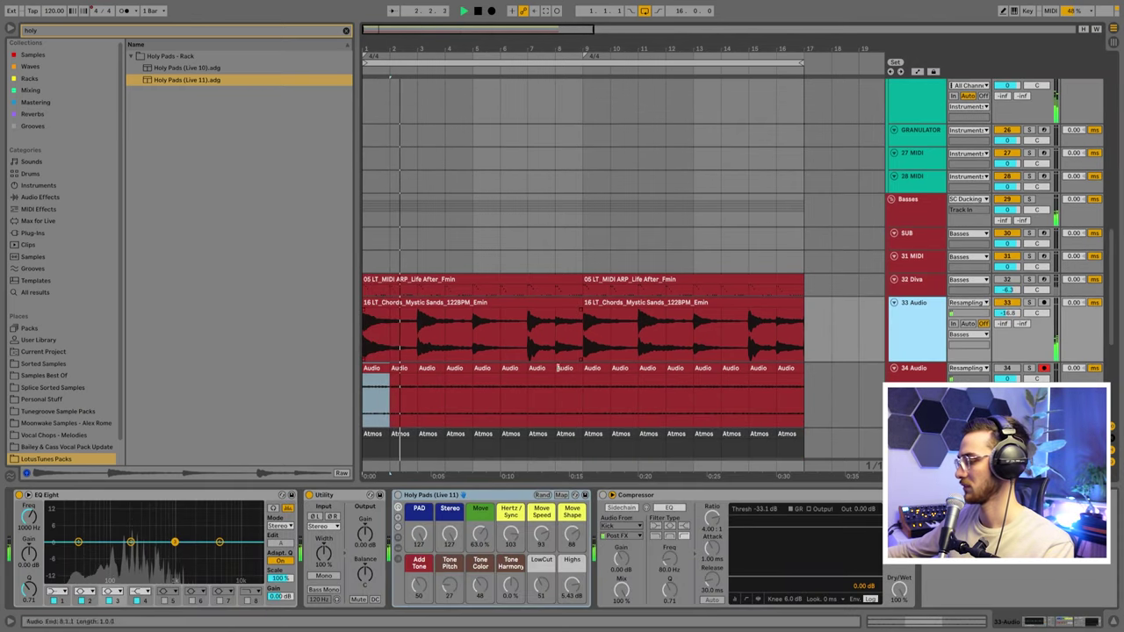
- Find Delay in the Mixing collection and add it at the end of the SEQUENCER track's device chain
scroll(878, 325, up, 2)
click(911, 160)
scroll(852, 239, up, 1)
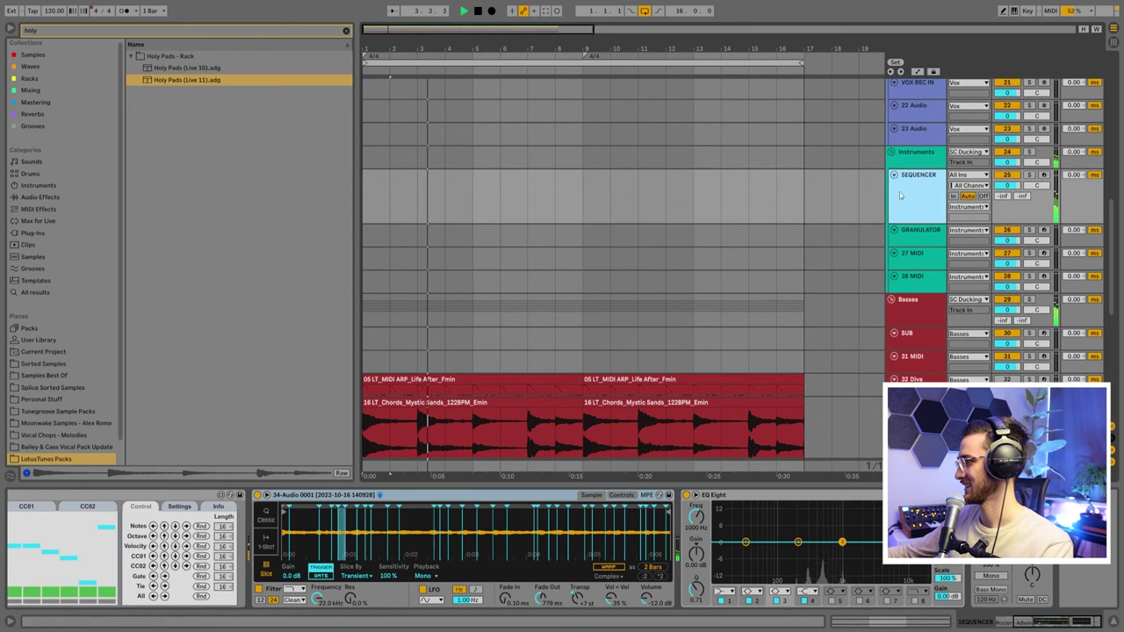
click(141, 31)
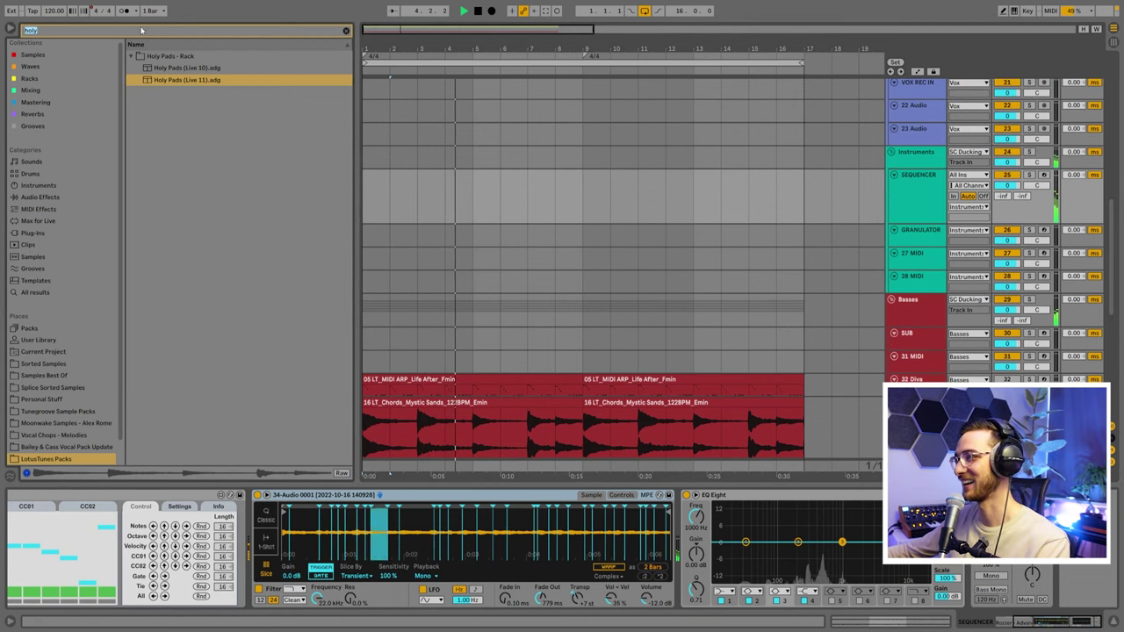
key(BackSpace)
click(29, 91)
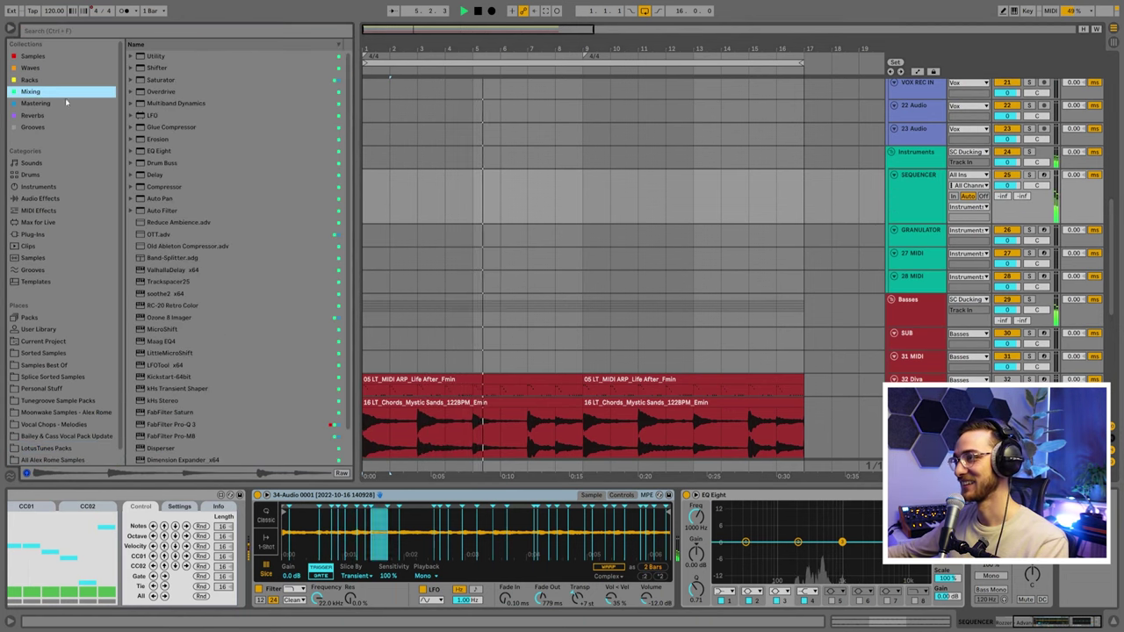
text(delay)
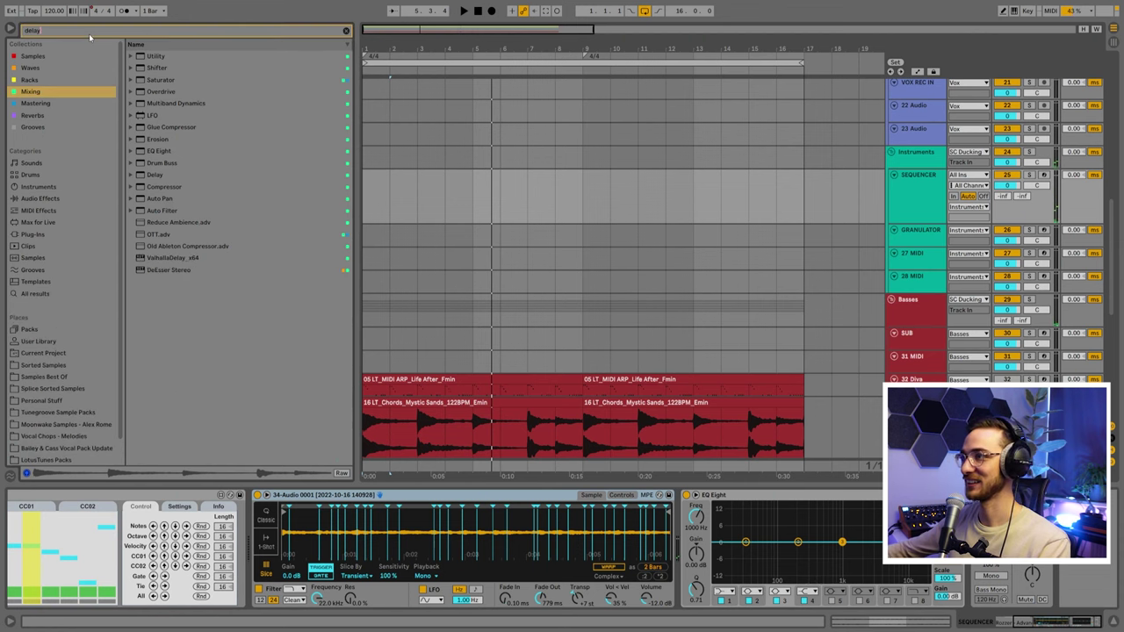
drag(347, 198, 1027, 549)
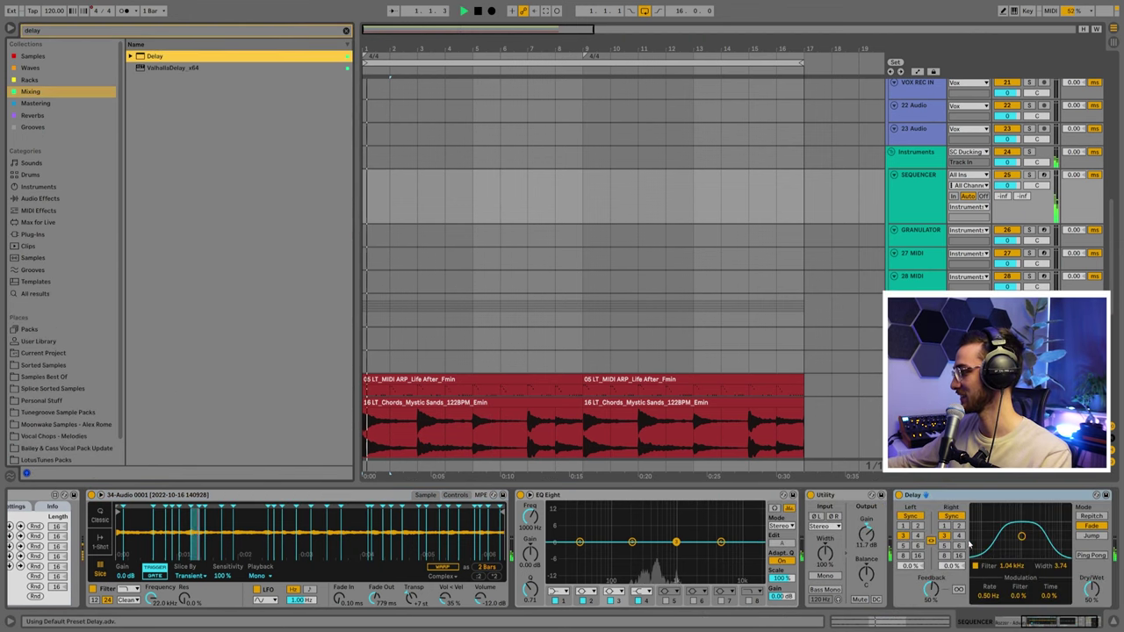
- Set SEQUENCER's Delay to Ping Pong, 4 sixteenths on both sides, filter 2.01 kHz with width 4.08, and 43% Dry/Wet
click(1092, 554)
drag(1091, 579, 1091, 598)
drag(1021, 536, 1032, 534)
click(957, 535)
drag(1092, 589, 1091, 582)
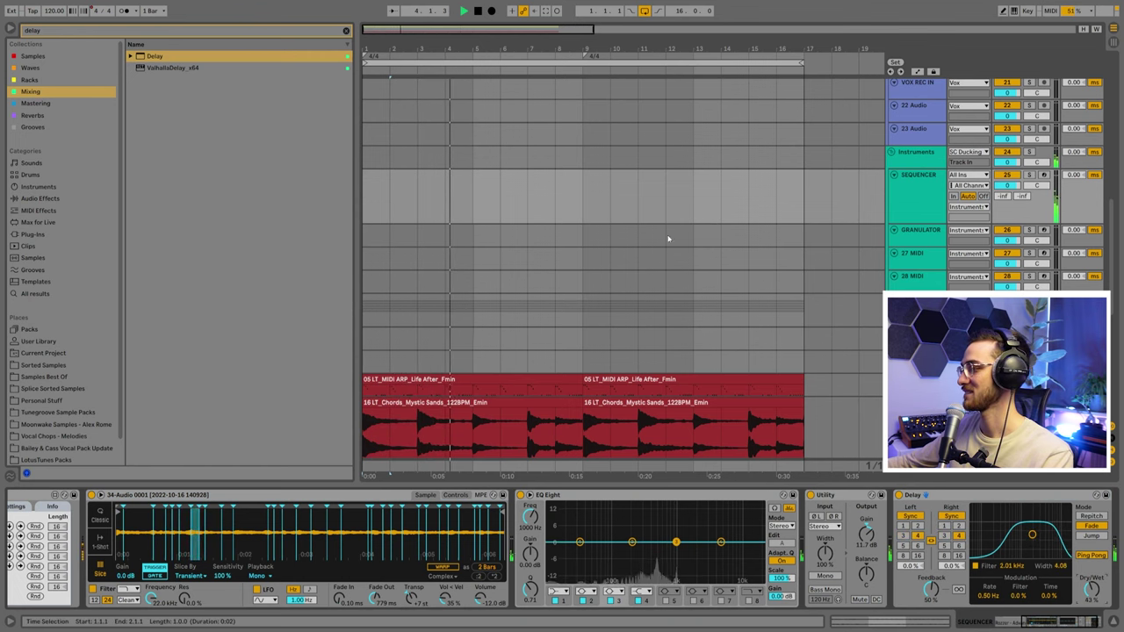
- Stop playback, search the devices for "comp" and add a Compressor after the Delay on the SEQUENCER track
scroll(668, 238, up, 6)
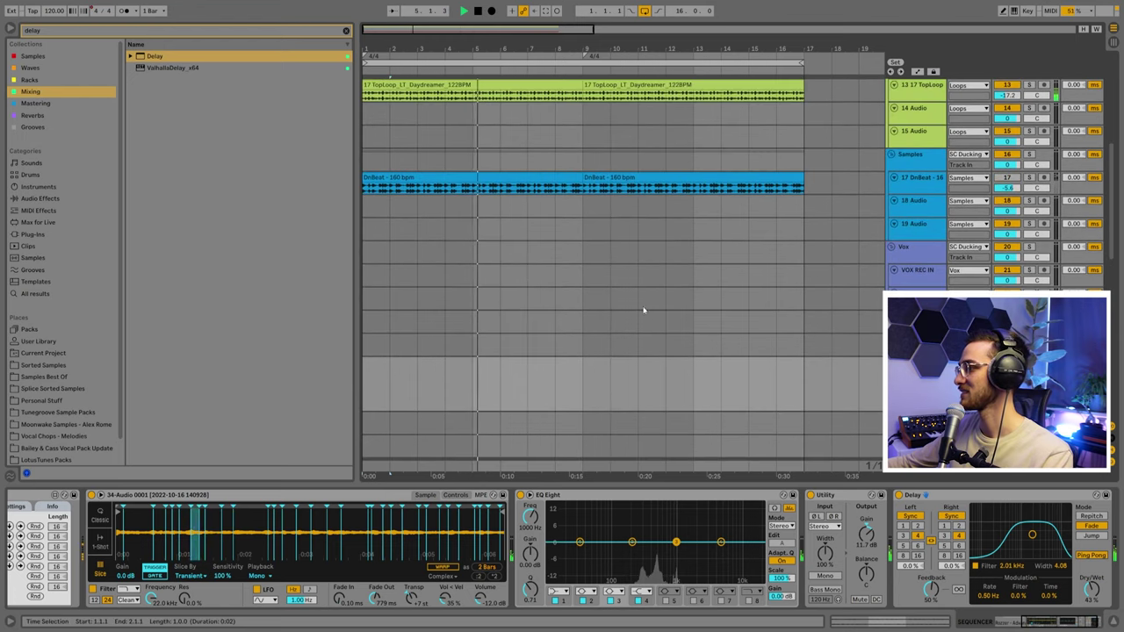
scroll(665, 321, up, 2)
scroll(664, 320, down, 3)
key(space)
click(1089, 620)
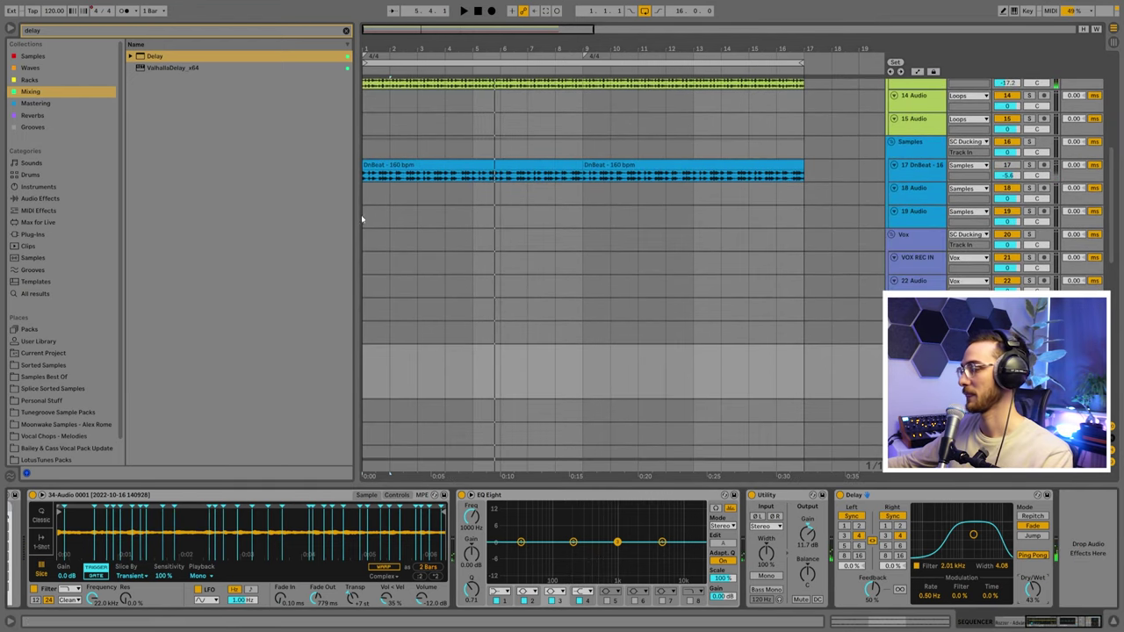
key(ctrl+f)
text(comp)
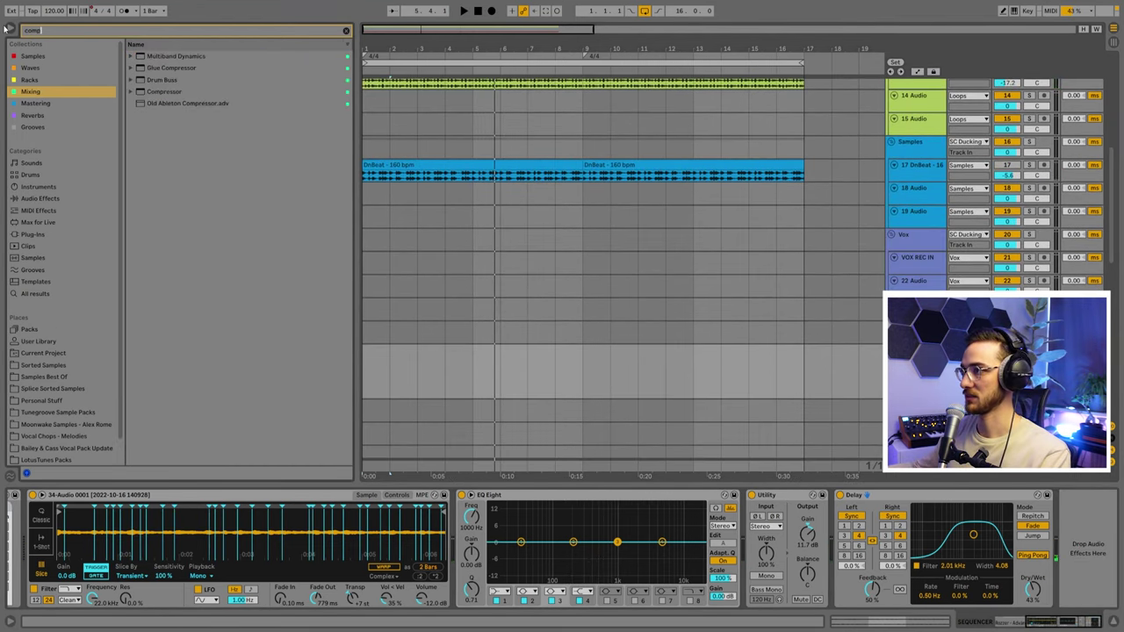
drag(163, 96, 953, 515)
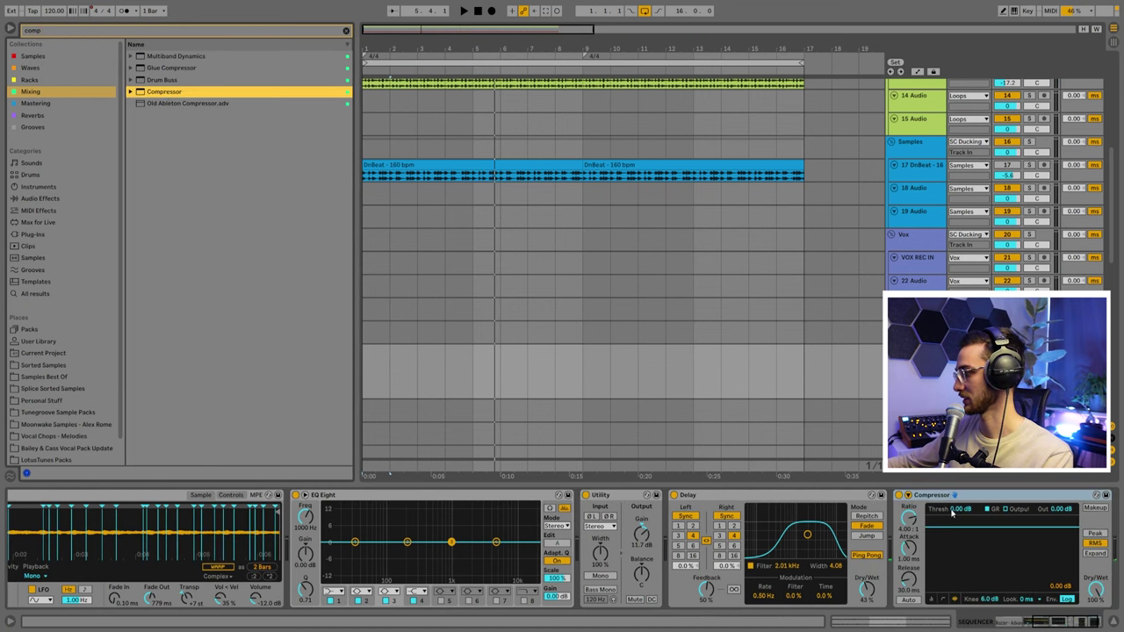
- Sidechain SEQUENCER's Compressor from the Kick, Post FX, and set its threshold to -32.2 dB during playback
click(908, 495)
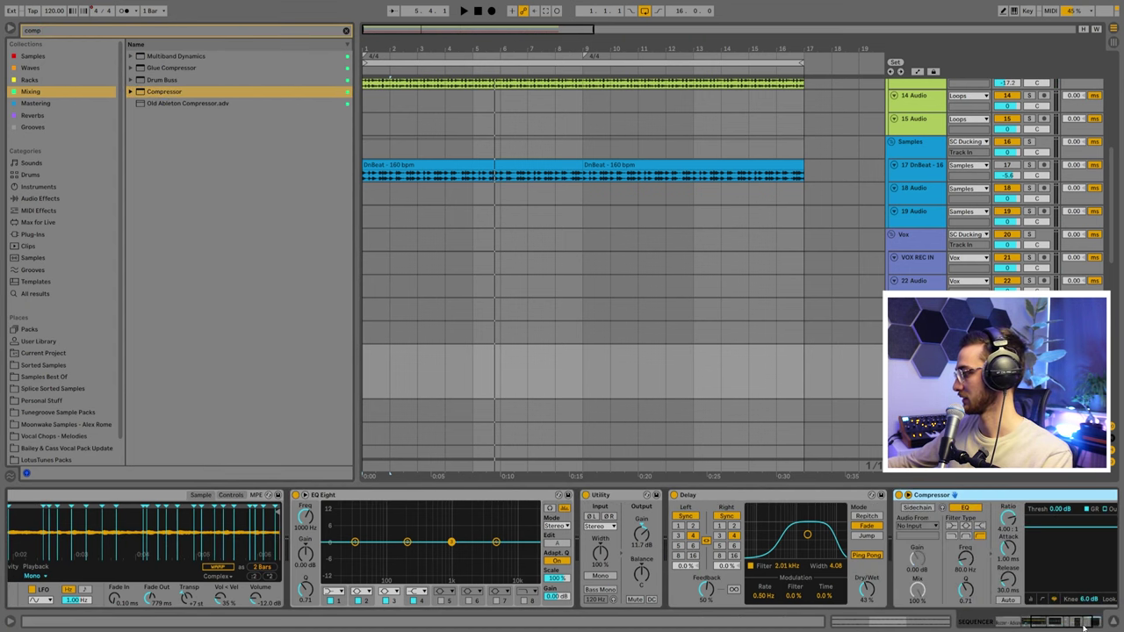
click(755, 508)
click(756, 525)
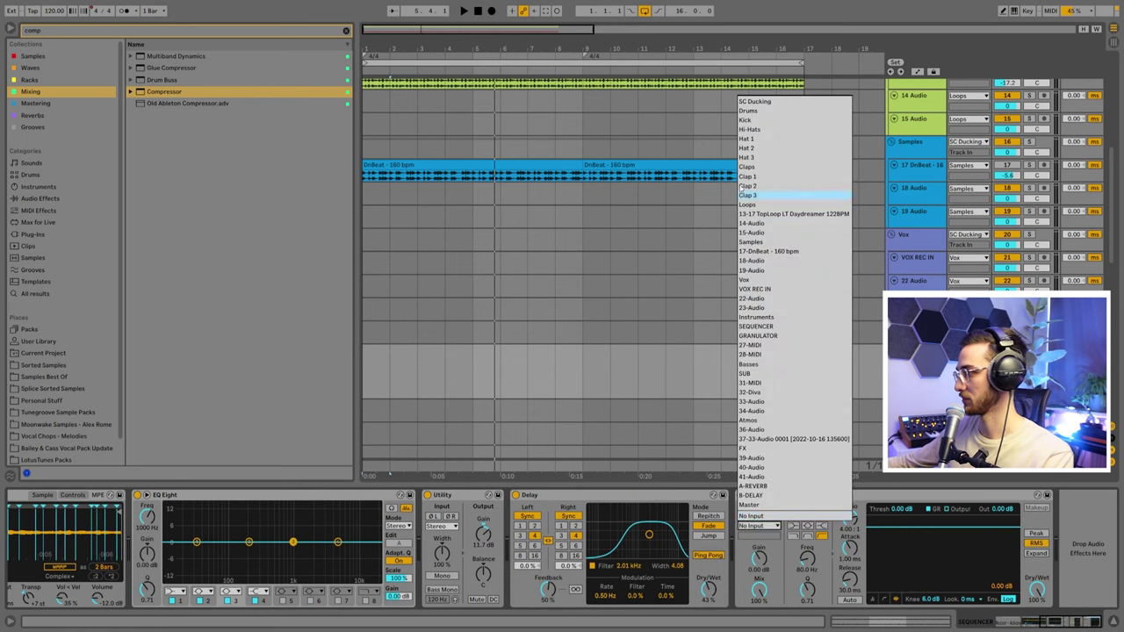
click(814, 539)
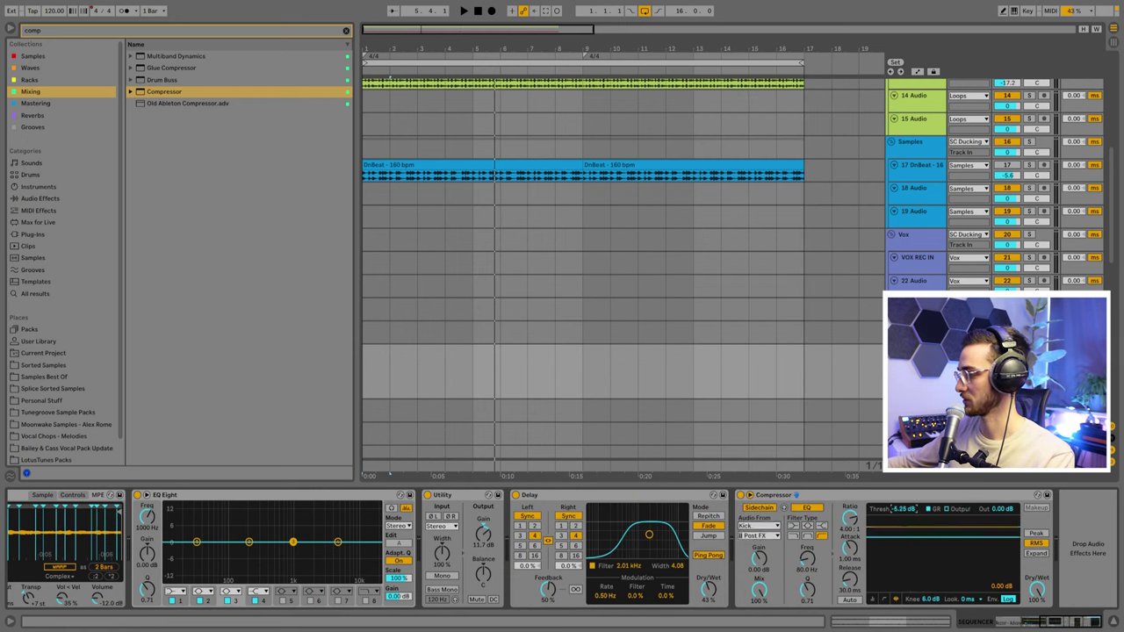
key(space)
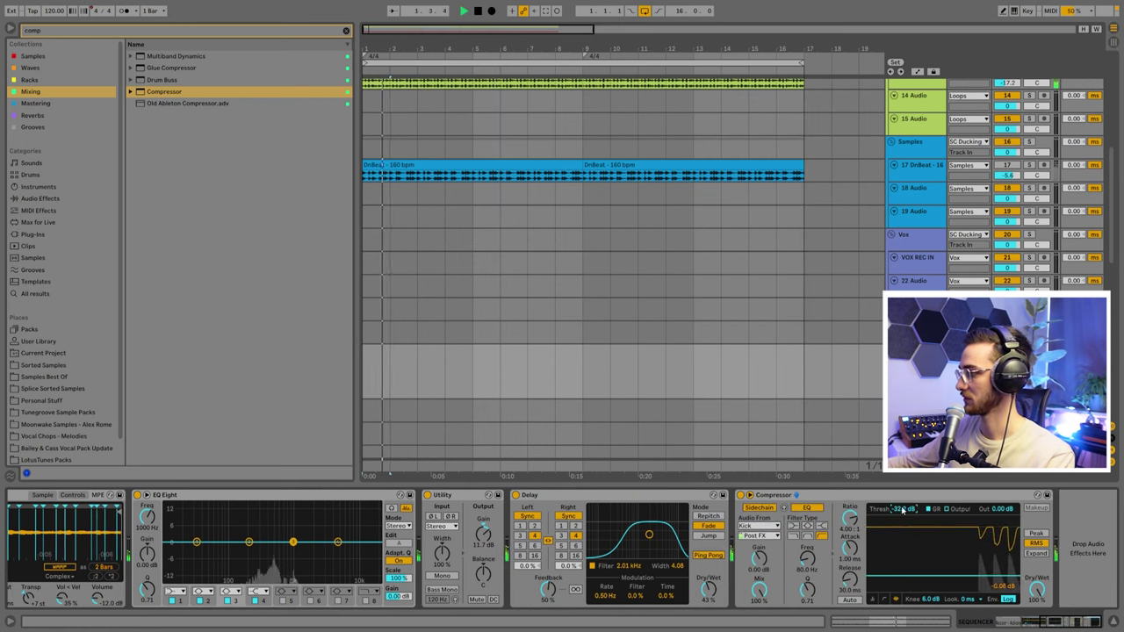
- Copy the sidechained Compressor to the end of the 13 17 TopLoop track's chain and raise its threshold
click(819, 497)
scroll(584, 279, up, 5)
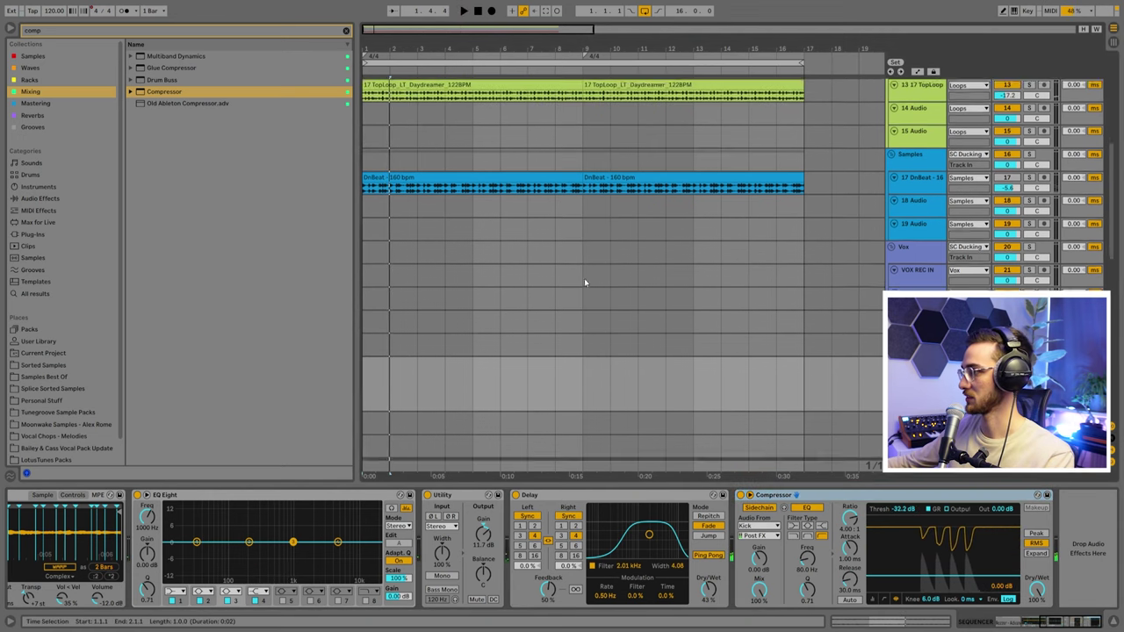
click(918, 212)
click(918, 235)
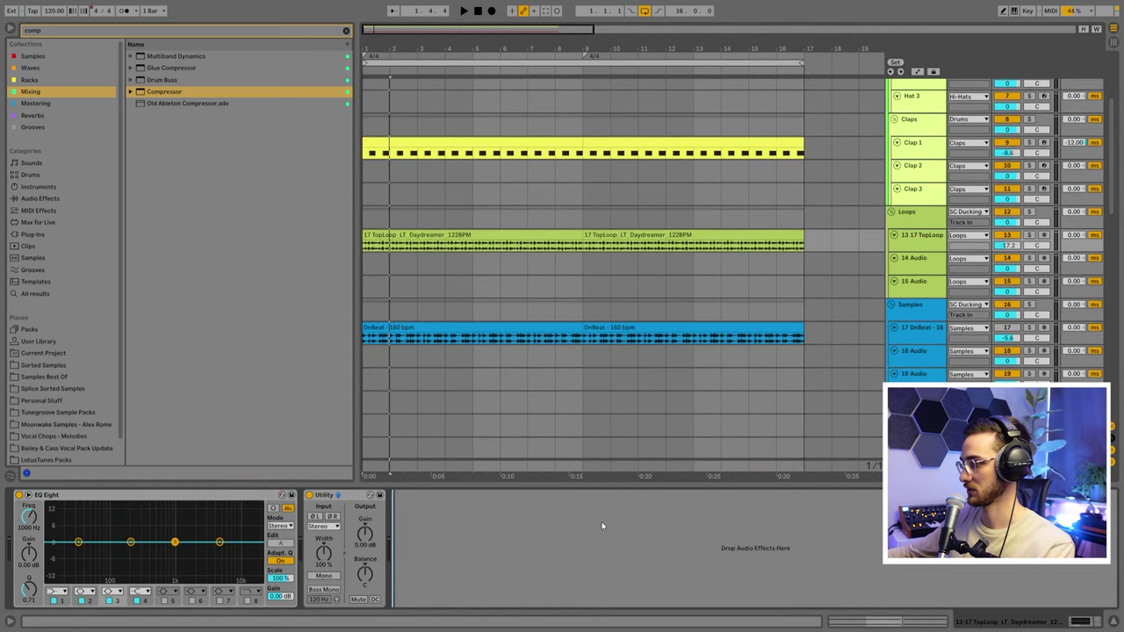
key(ctrl+v)
drag(560, 510, 560, 481)
- Set 33 Audio's Holy Pads to Move 73.2%, Add Tone 78, Tone Pitch 62, Tone Color 69, Tone Harmony 18%, LowCut 31 and Highs -10.0 dB
key(space)
click(458, 333)
scroll(474, 377, down, 10)
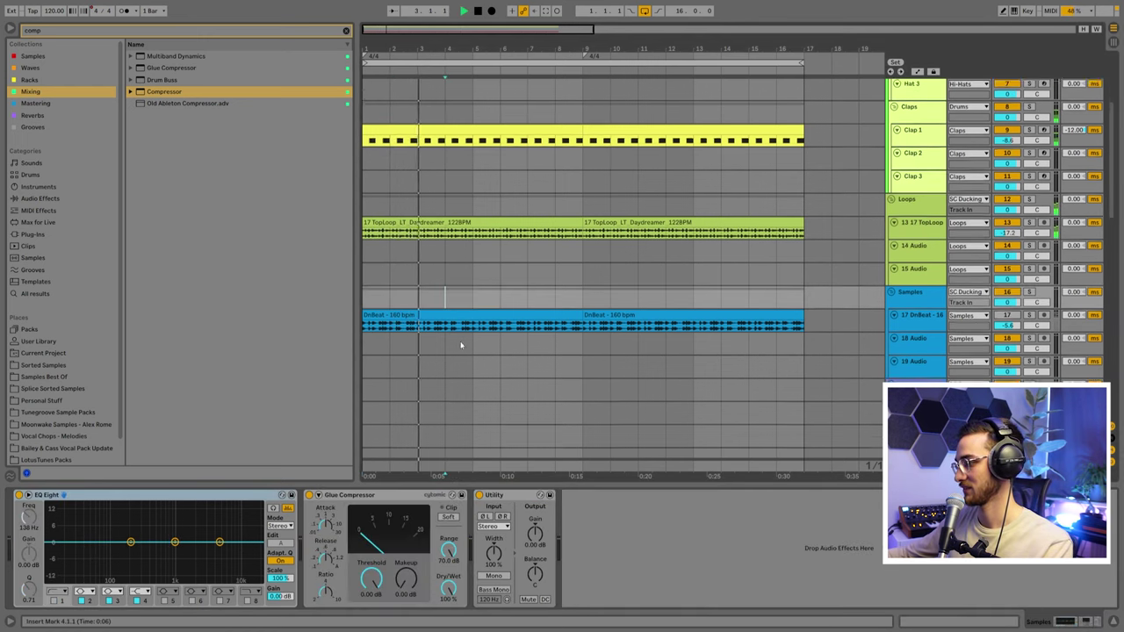
scroll(459, 402, down, 1)
click(441, 368)
scroll(442, 371, down, 4)
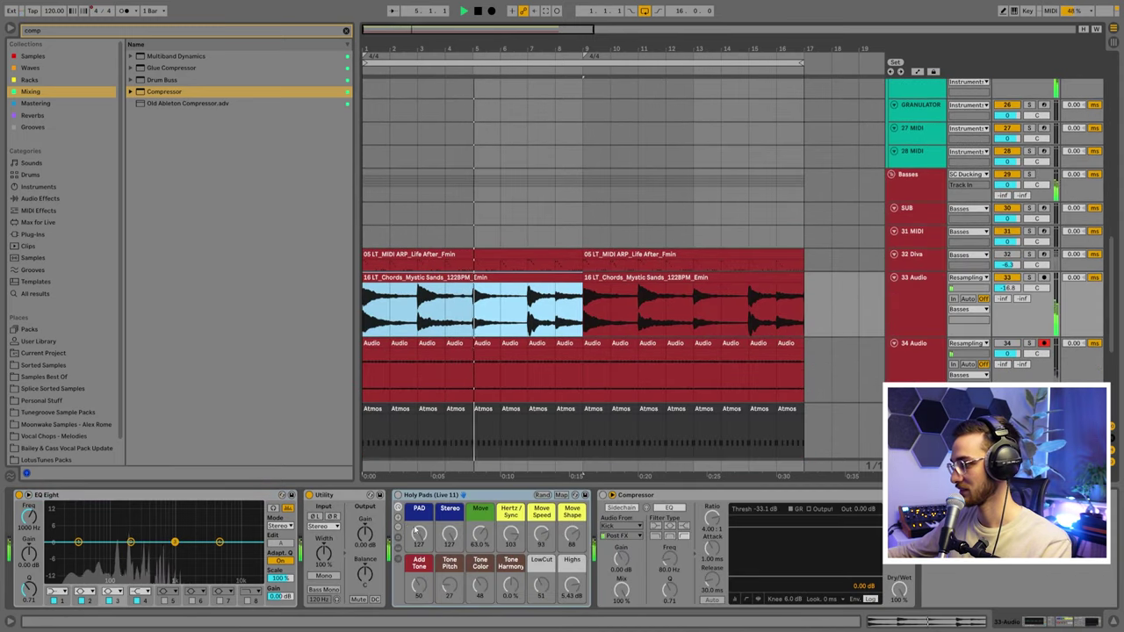
click(398, 495)
drag(423, 537, 423, 614)
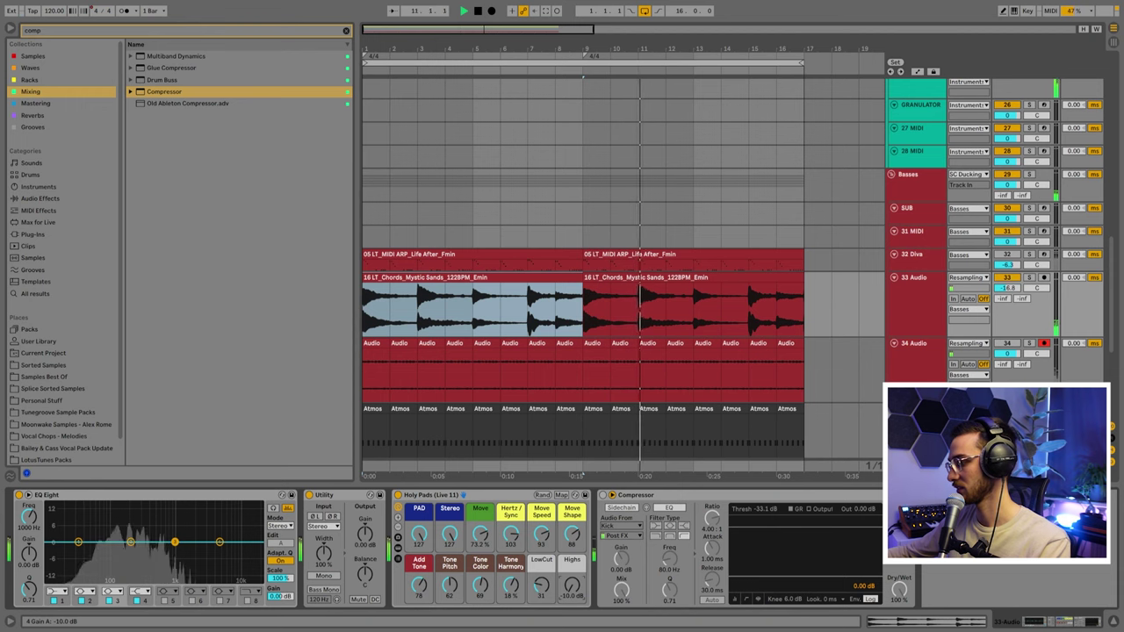
- Set 33 Audio's volume to -5.5 dB and listen to the full mix while looking through the tracks
drag(1006, 288, 1007, 282)
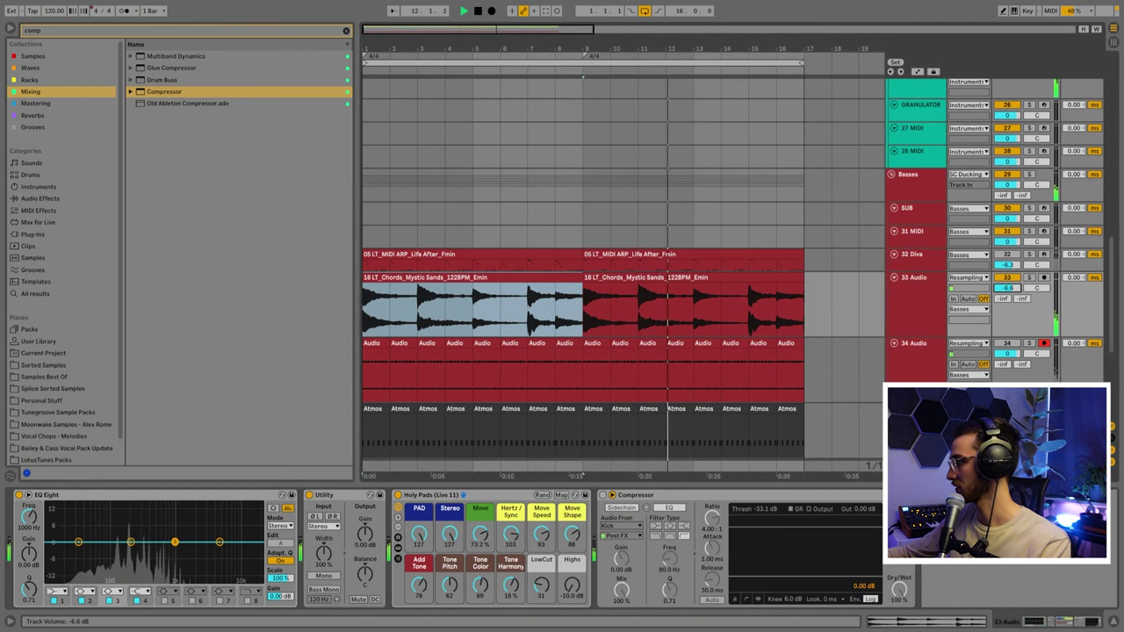
click(896, 321)
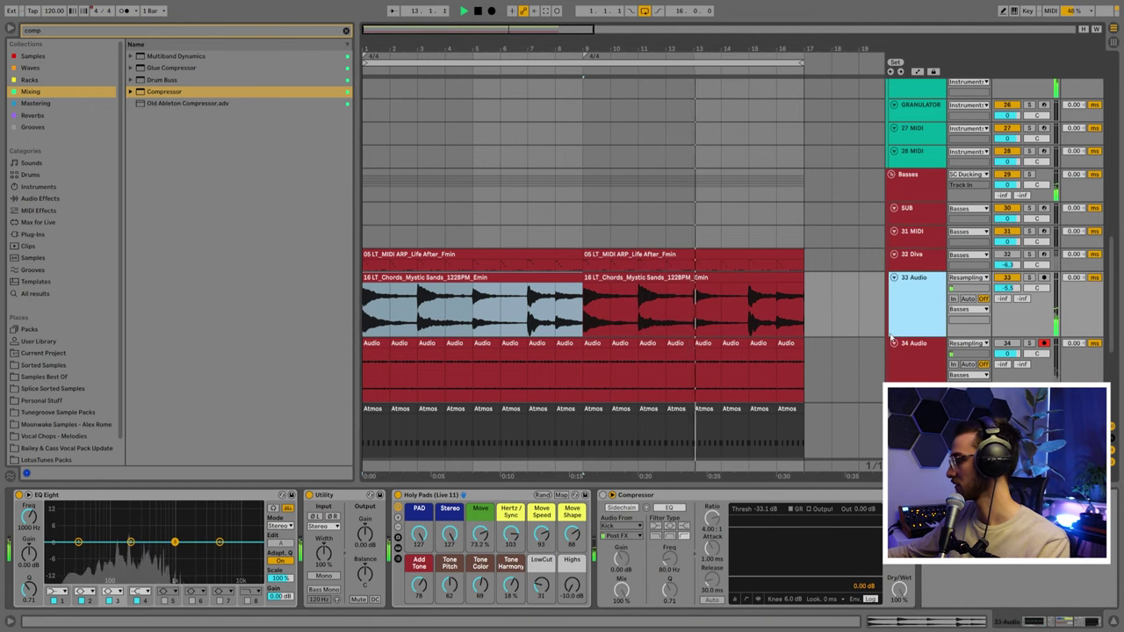
scroll(891, 336, down, 2)
scroll(474, 228, up, 5)
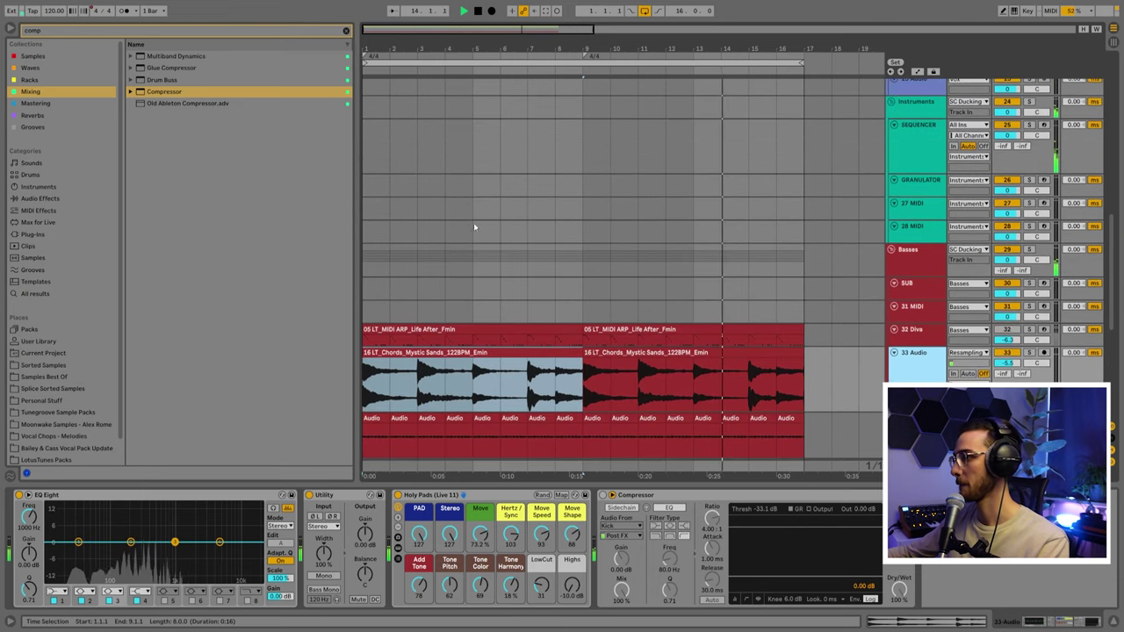
scroll(474, 227, up, 5)
scroll(801, 297, down, 4)
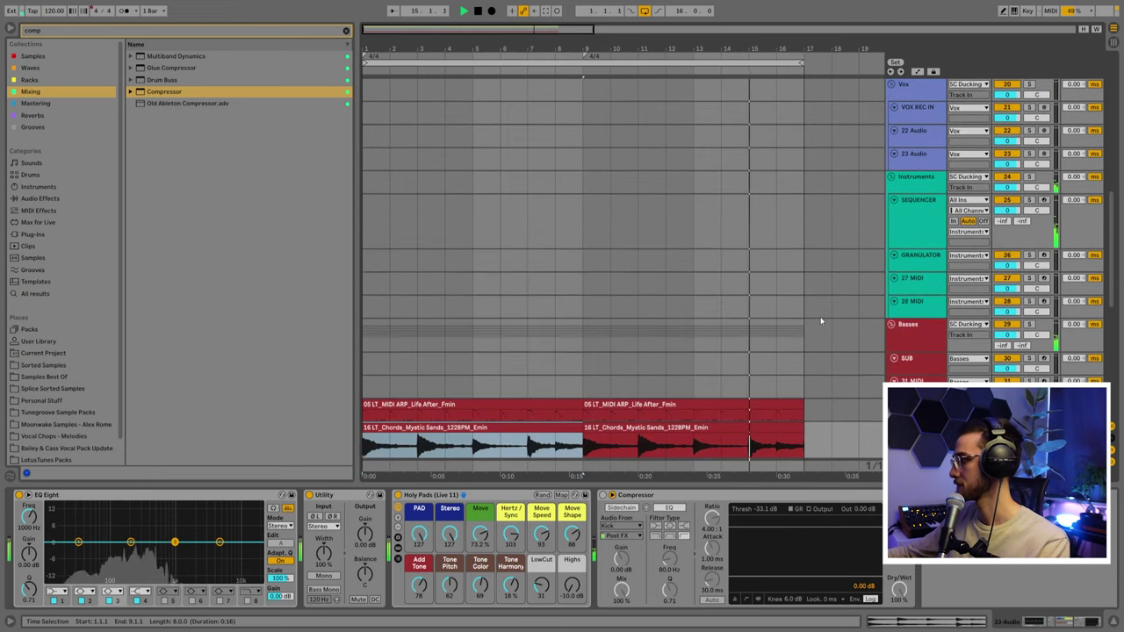
scroll(821, 320, down, 2)
scroll(824, 347, up, 6)
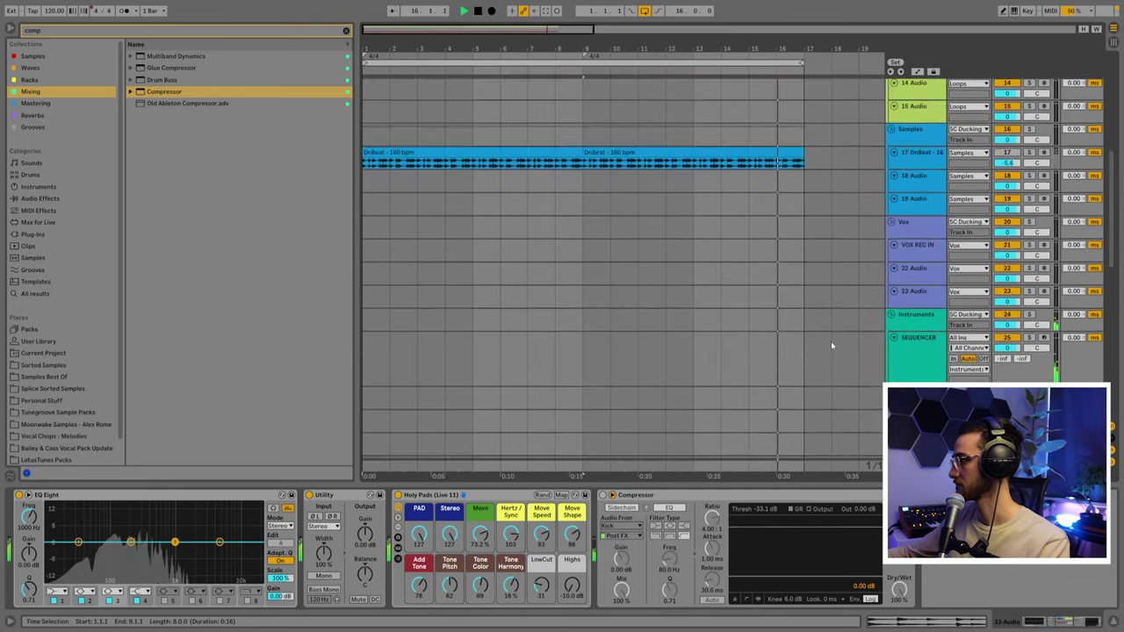
scroll(831, 345, up, 5)
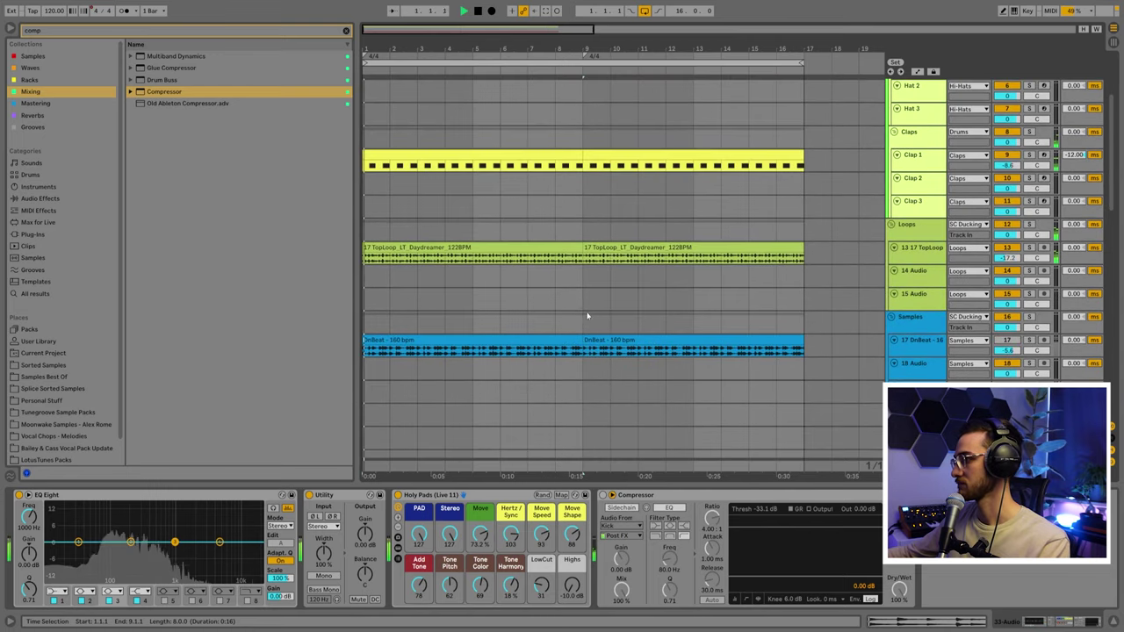
scroll(452, 295, down, 8)
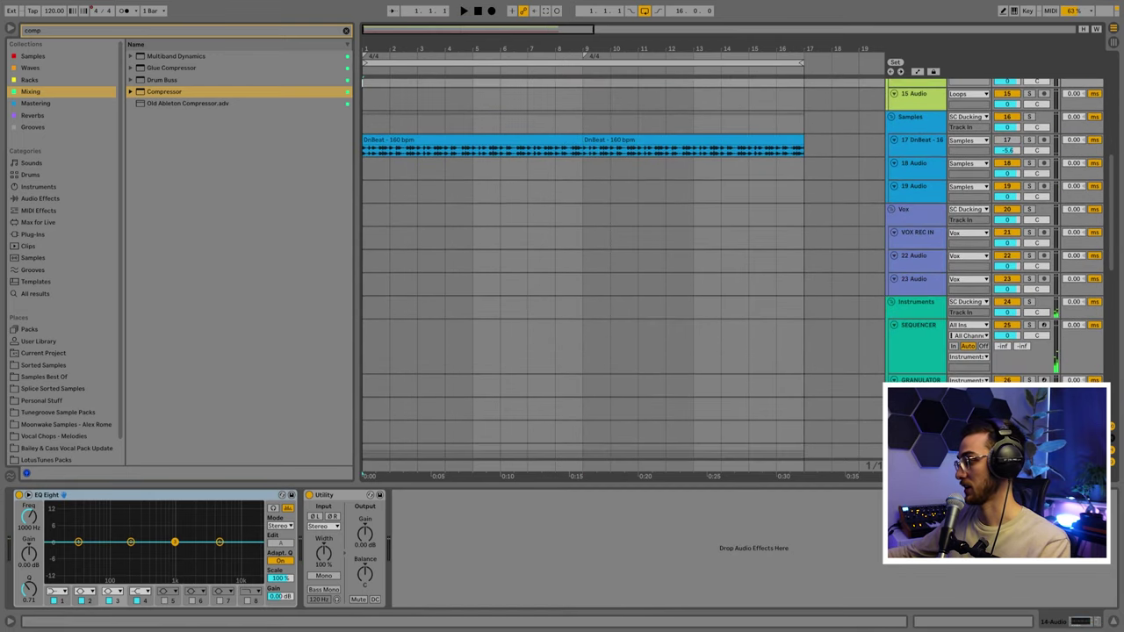
- Turn the Holy Pads PAD macro down to 0 on 33 Audio and clear the device search
scroll(878, 412, down, 3)
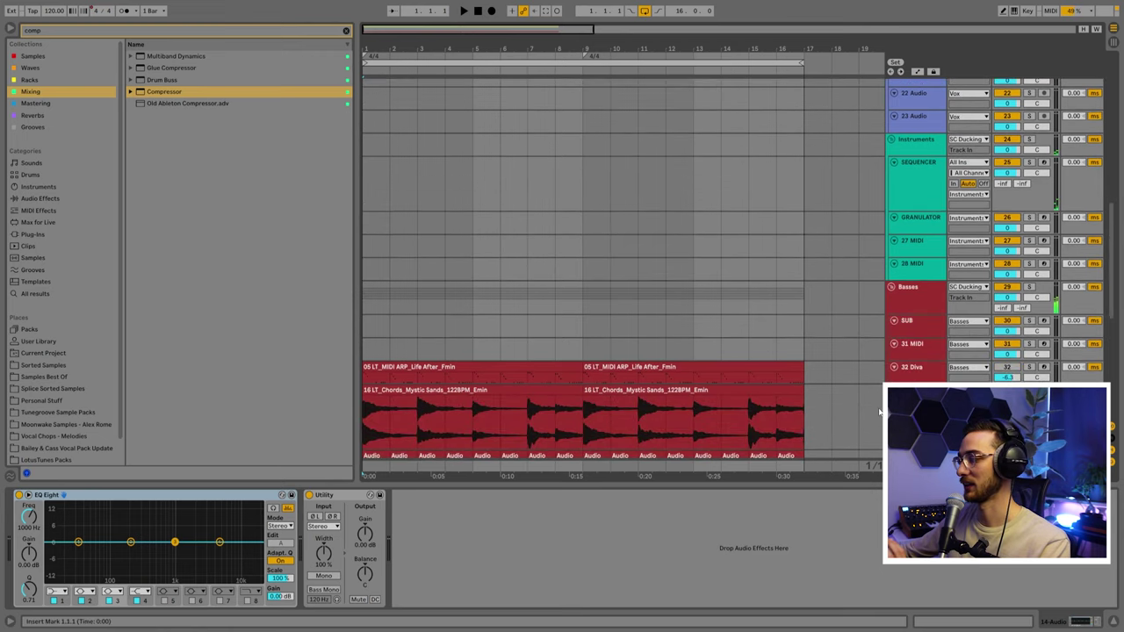
scroll(879, 411, down, 3)
click(877, 362)
click(411, 506)
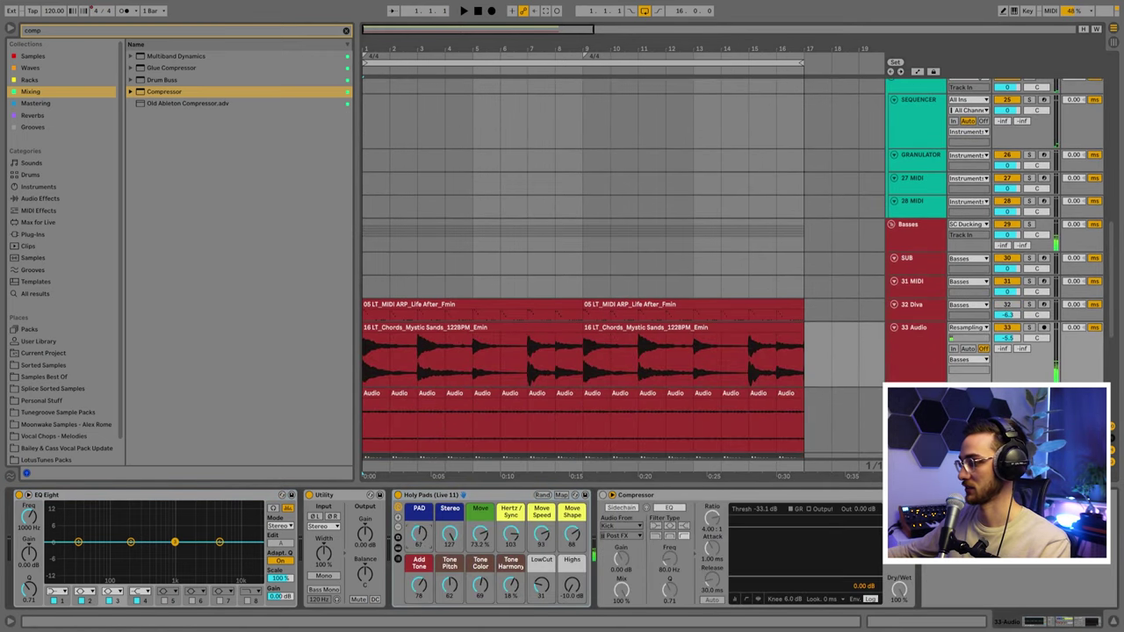
click(382, 326)
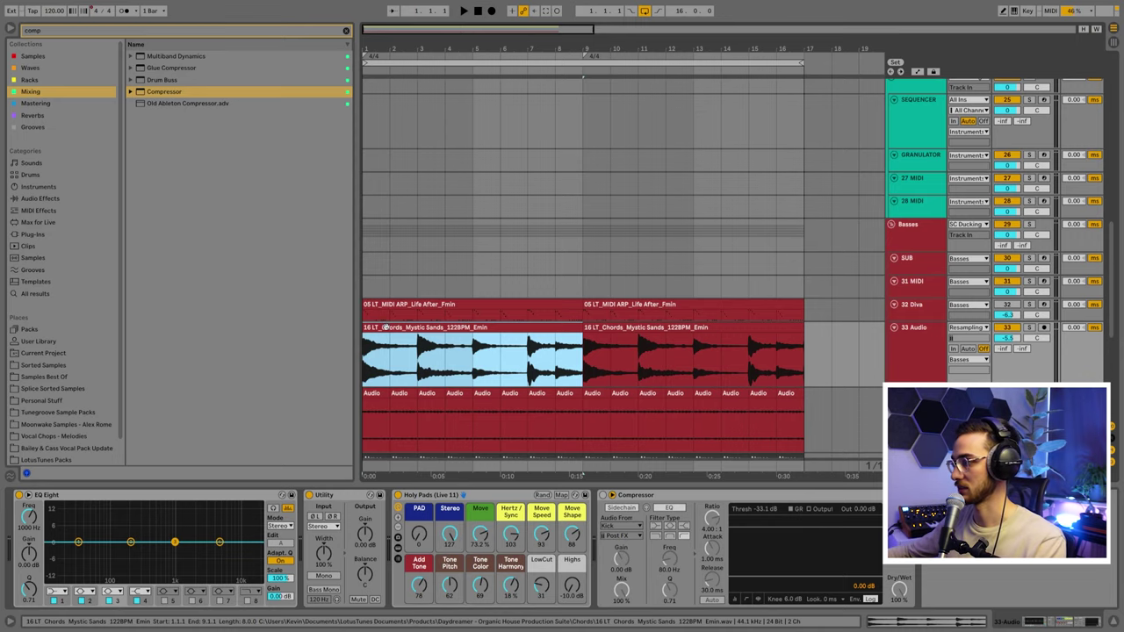
scroll(383, 327, up, 2)
click(346, 30)
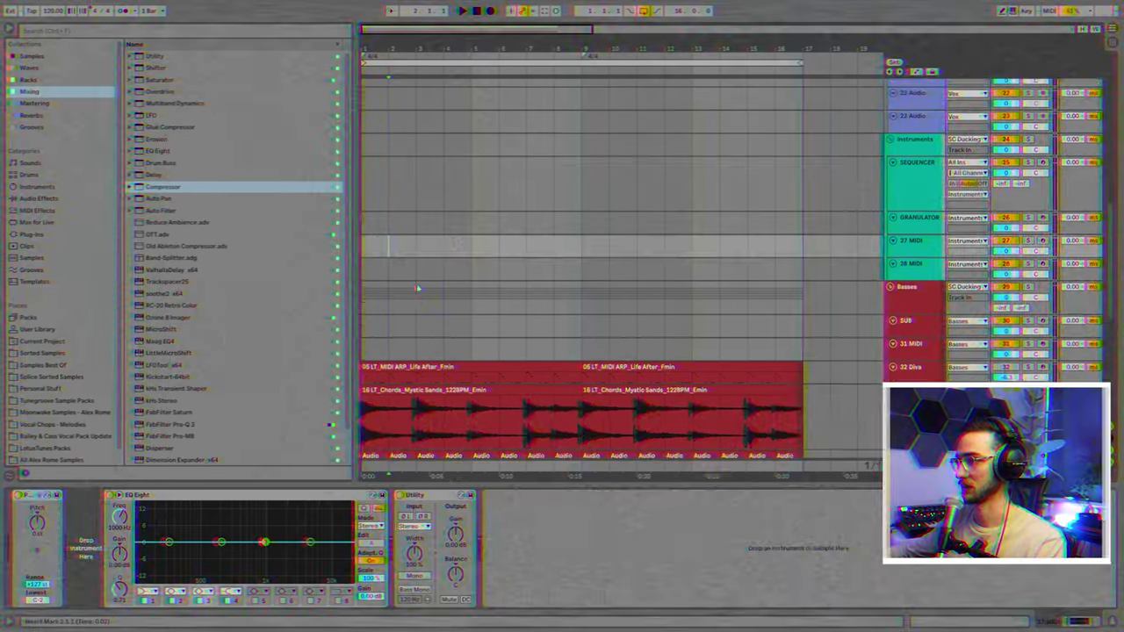